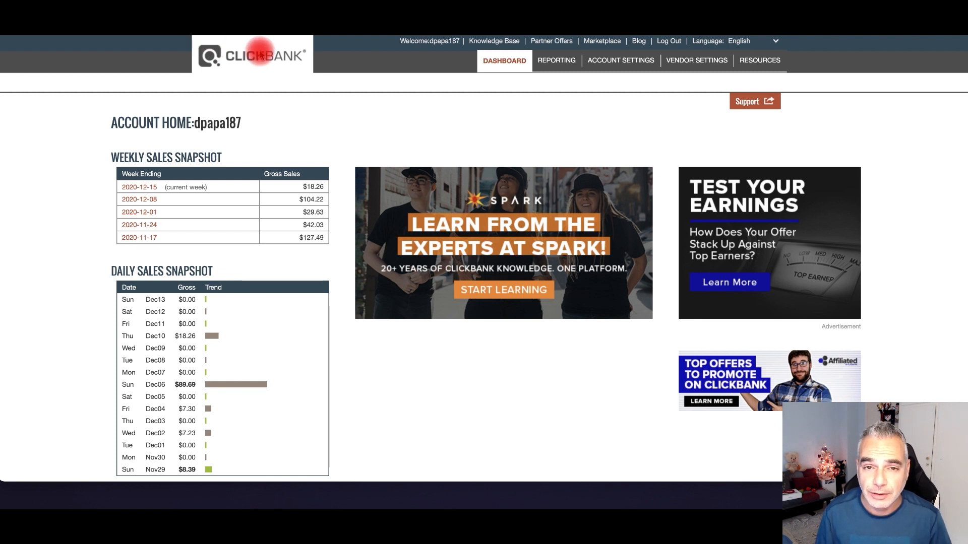
# - Open the ClickBank Marketplace and browse the Health & Fitness category offers
pyautogui.click(597, 45)
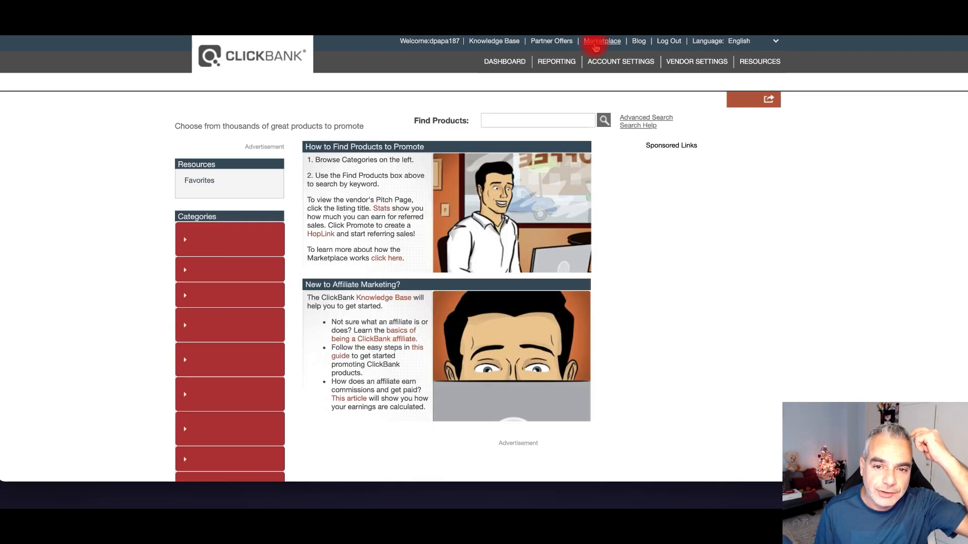
pyautogui.click(565, 122)
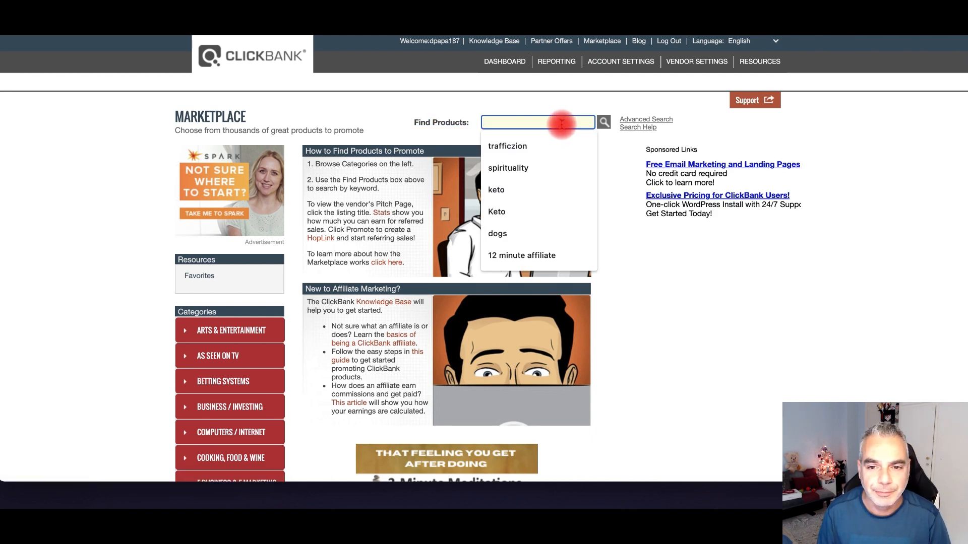
pyautogui.scroll(-6, 296, 256)
pyautogui.click(249, 332)
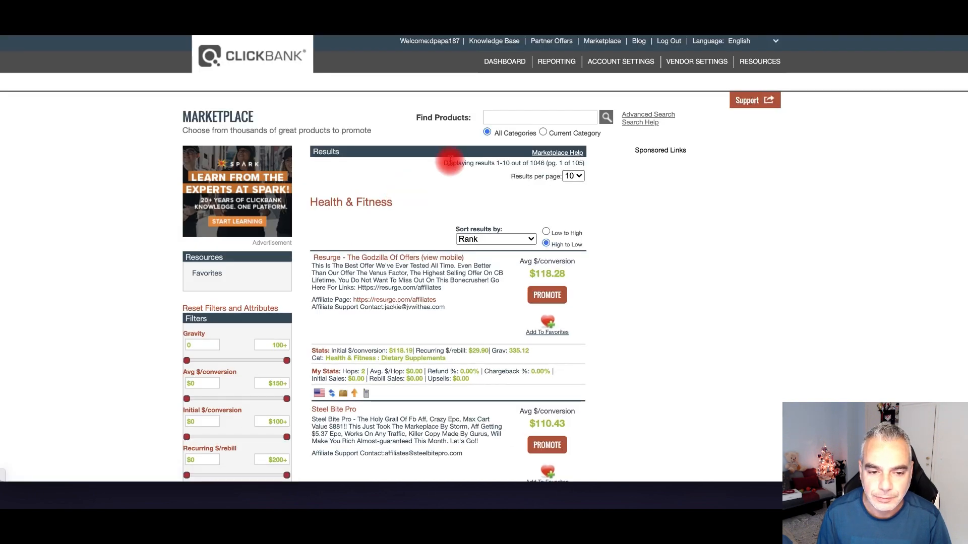
pyautogui.scroll(-12, 473, 262)
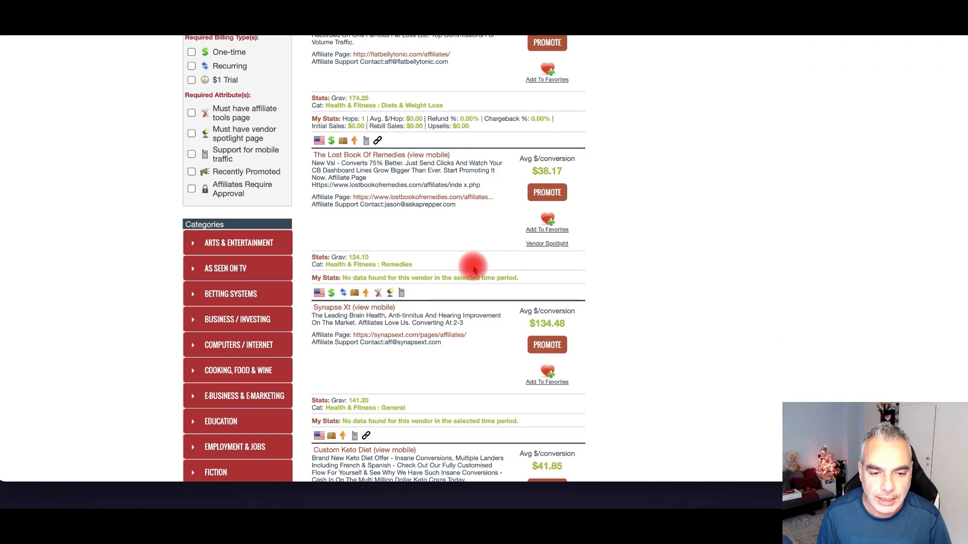
pyautogui.scroll(-10, 473, 270)
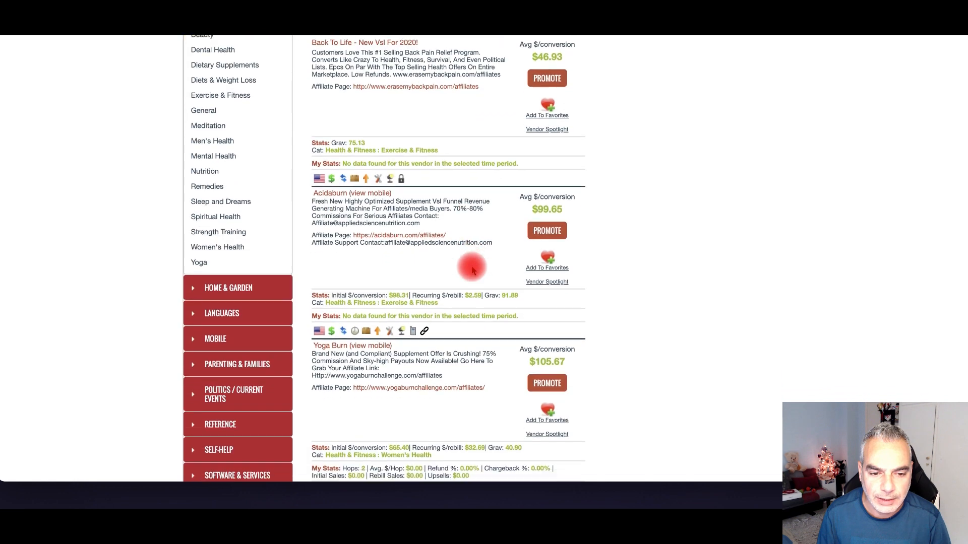
pyautogui.scroll(-10, 472, 271)
# - Go to the next page of offers, open The Smoothie Diet affiliate link, then return
pyautogui.click(411, 266)
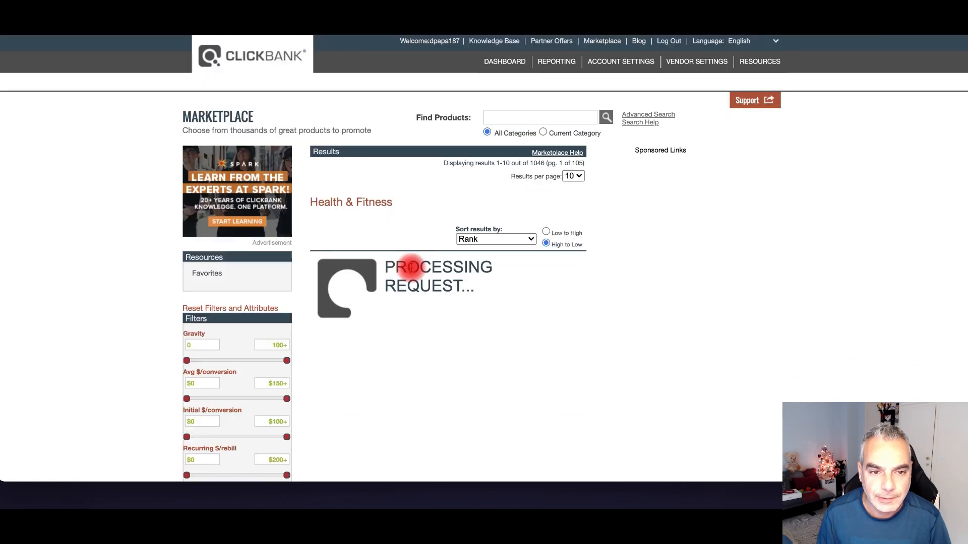
pyautogui.scroll(-4, 438, 214)
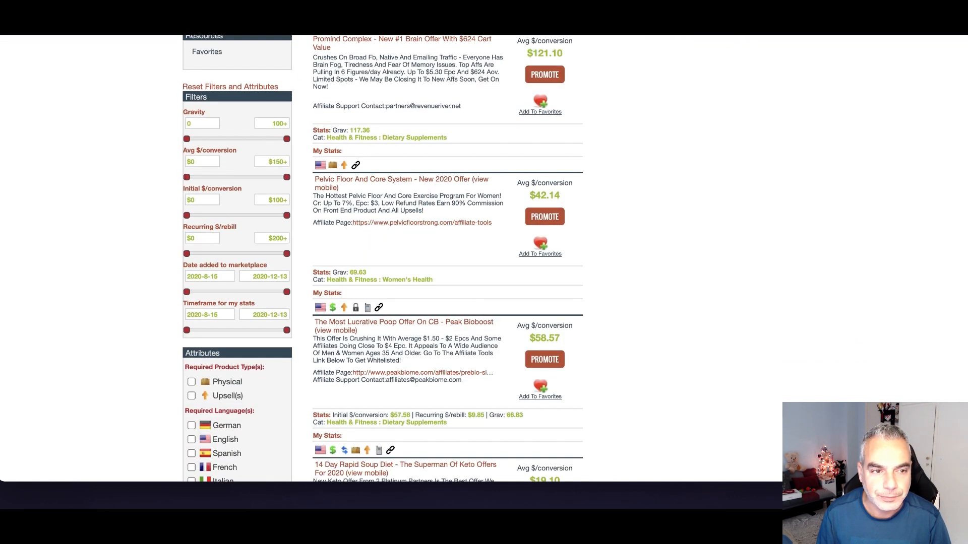
pyautogui.scroll(-7, 436, 182)
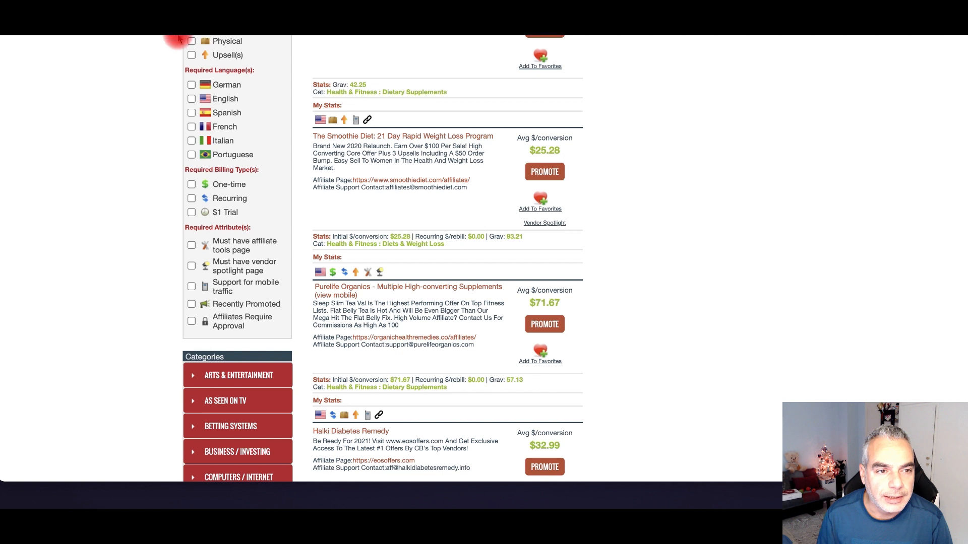
pyautogui.click(436, 181)
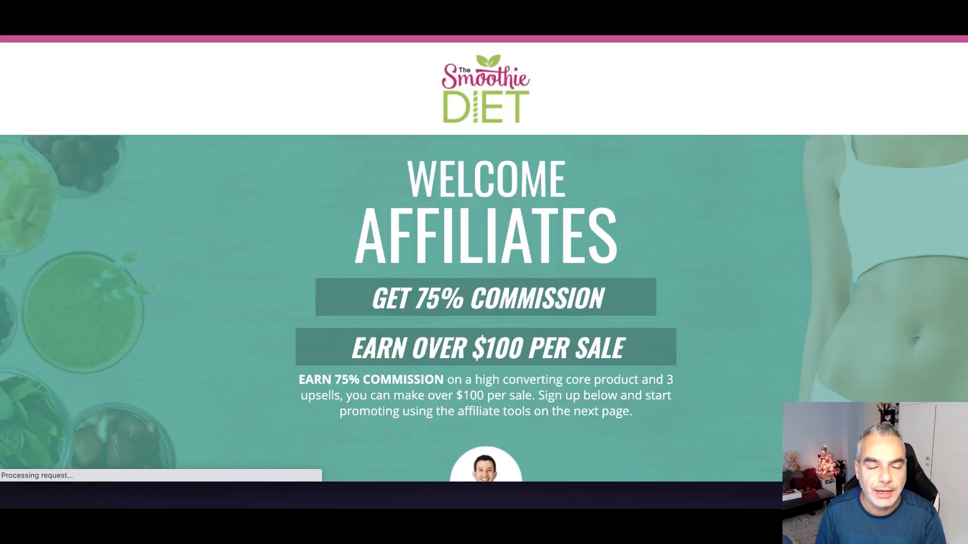
pyautogui.press('super+bracketleft')
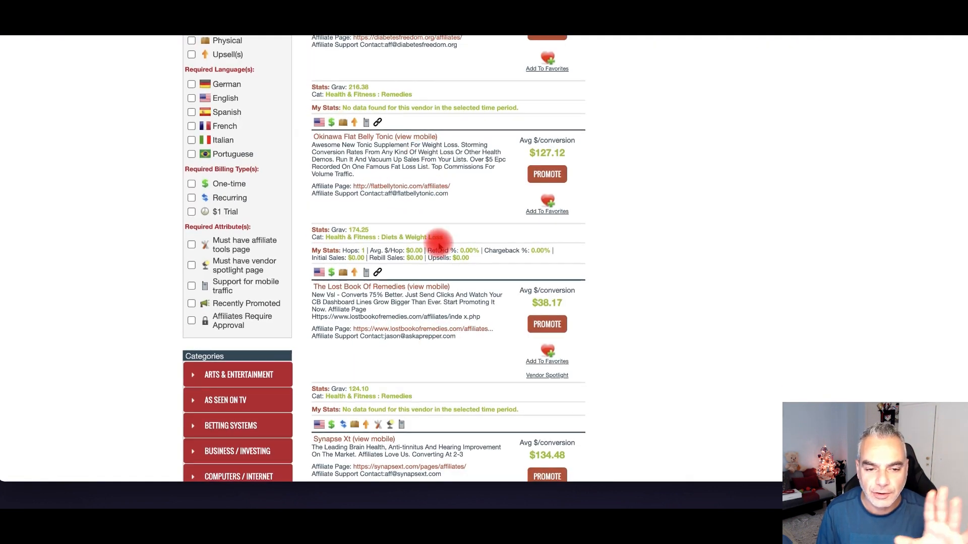
# - Page through the Health & Fitness offers to results page 3
pyautogui.scroll(-3, 438, 245)
pyautogui.scroll(-3, 439, 245)
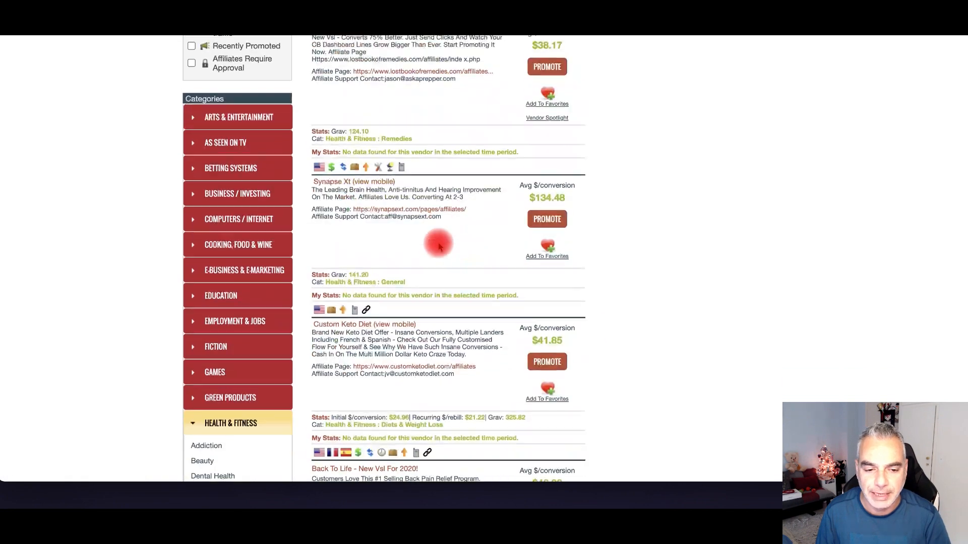
pyautogui.scroll(10, 439, 245)
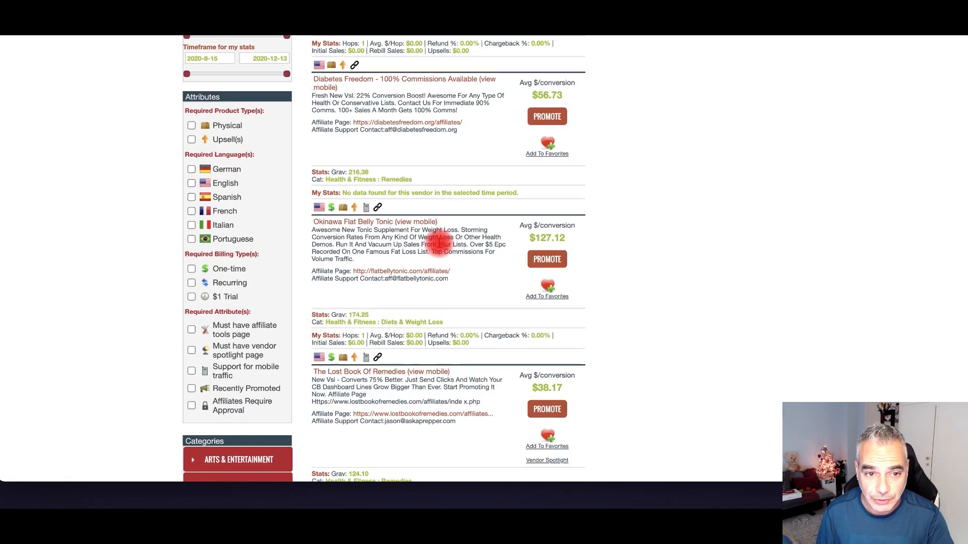
pyautogui.scroll(8, 439, 244)
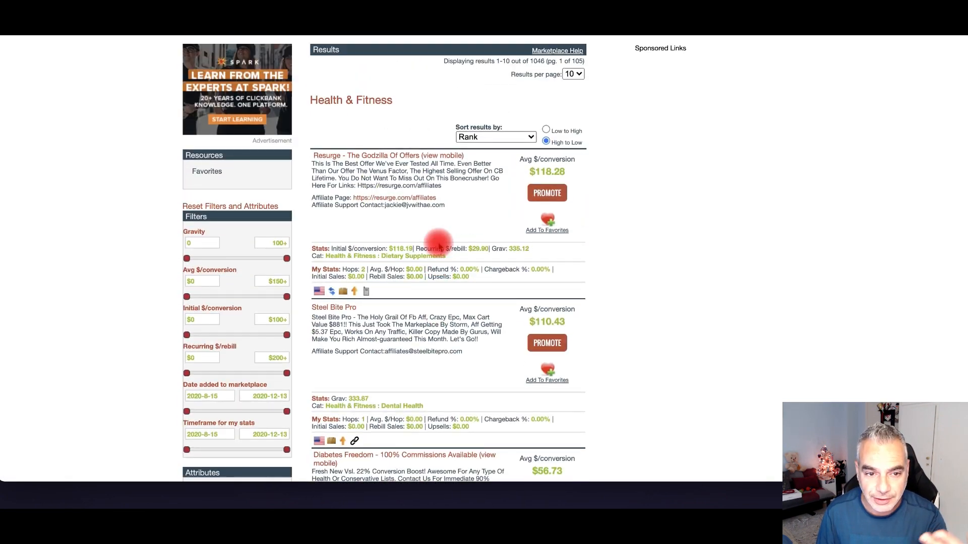
pyautogui.scroll(-12, 441, 246)
pyautogui.scroll(-18, 440, 244)
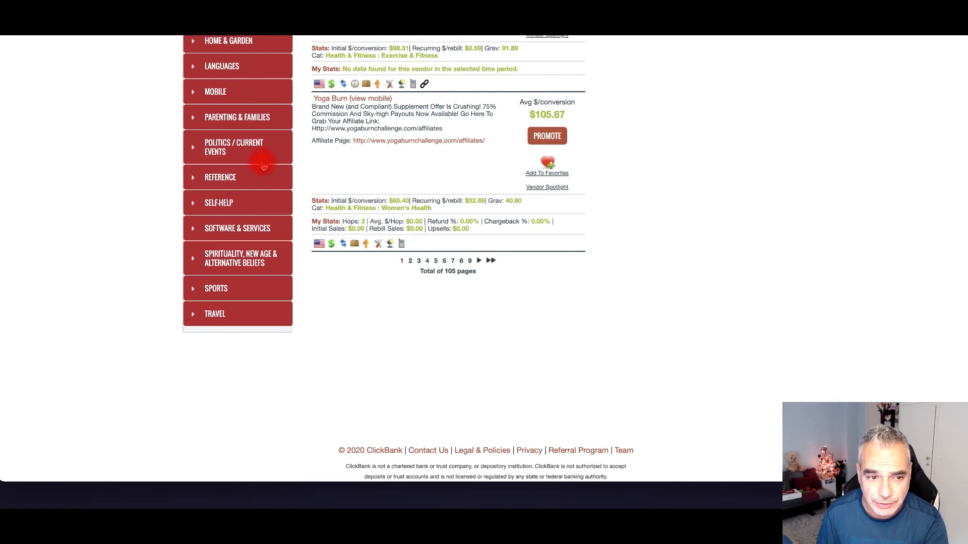
pyautogui.scroll(5, 225, 211)
pyautogui.scroll(-5, 371, 330)
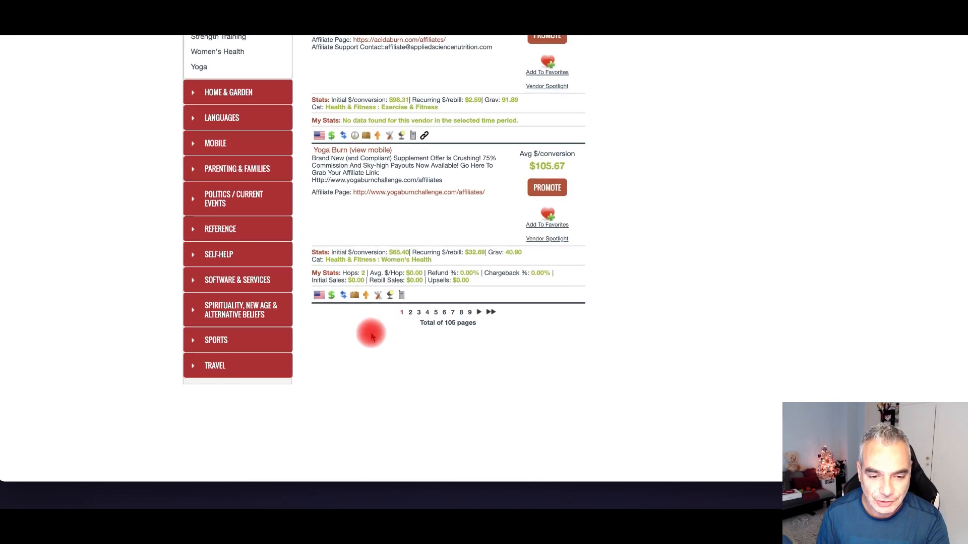
pyautogui.click(409, 258)
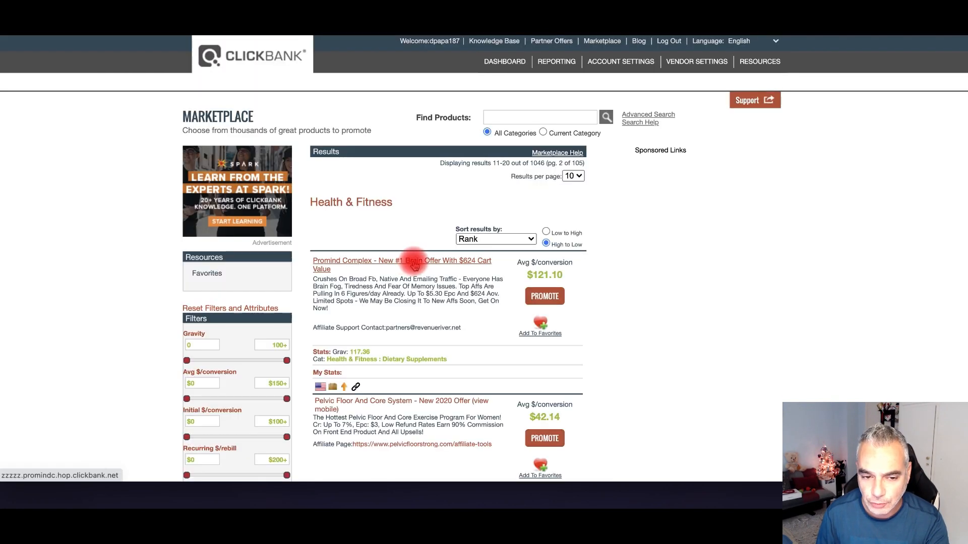
pyautogui.scroll(-7, 413, 262)
pyautogui.scroll(-8, 413, 263)
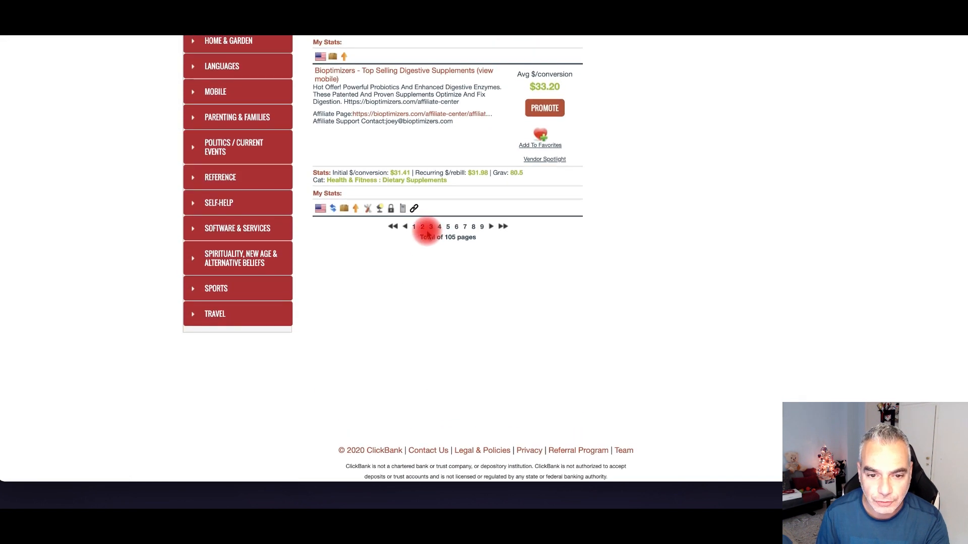
pyautogui.click(430, 227)
# - Highlight The Smoothie Diet's 93.21 gravity figure
pyautogui.scroll(-8, 443, 237)
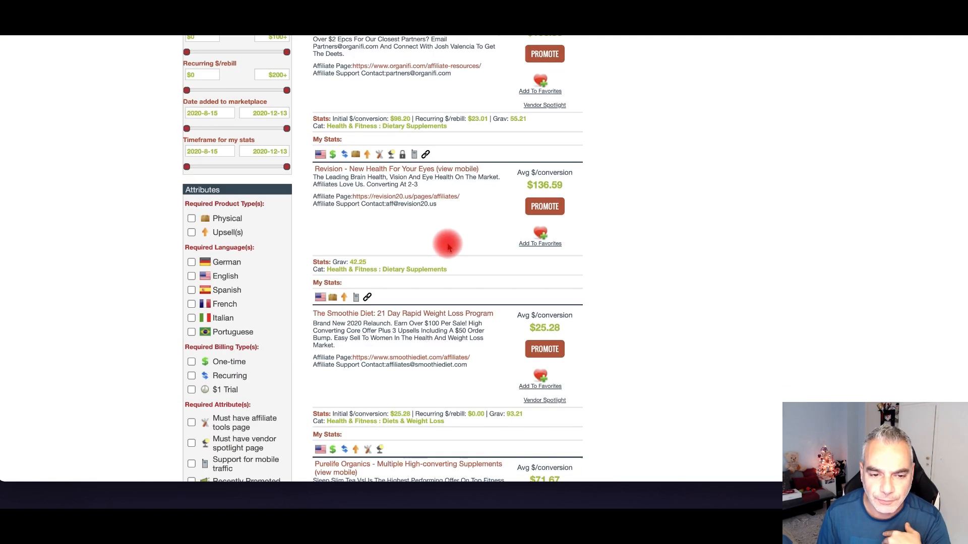
pyautogui.scroll(-2, 449, 254)
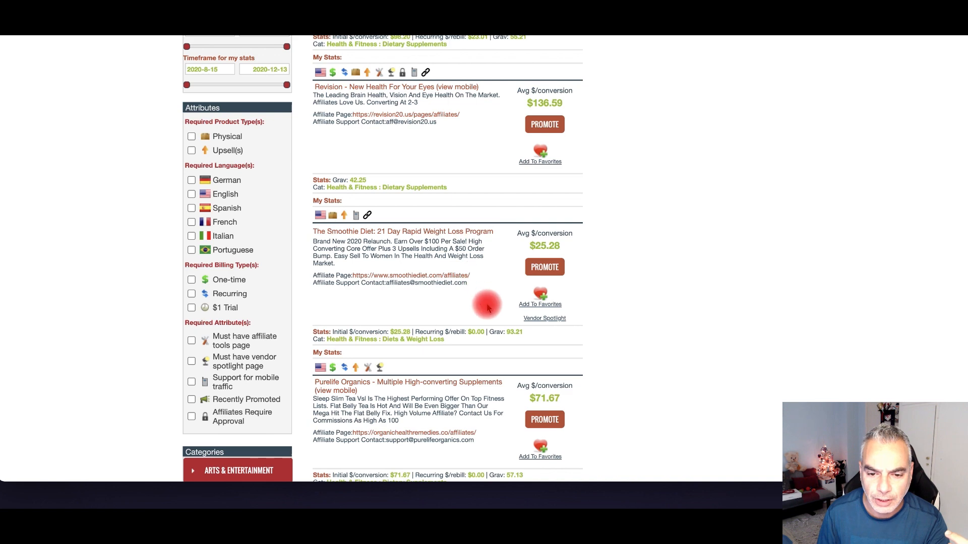
pyautogui.scroll(-1, 527, 310)
pyautogui.moveTo(506, 309); pyautogui.dragTo(527, 309)
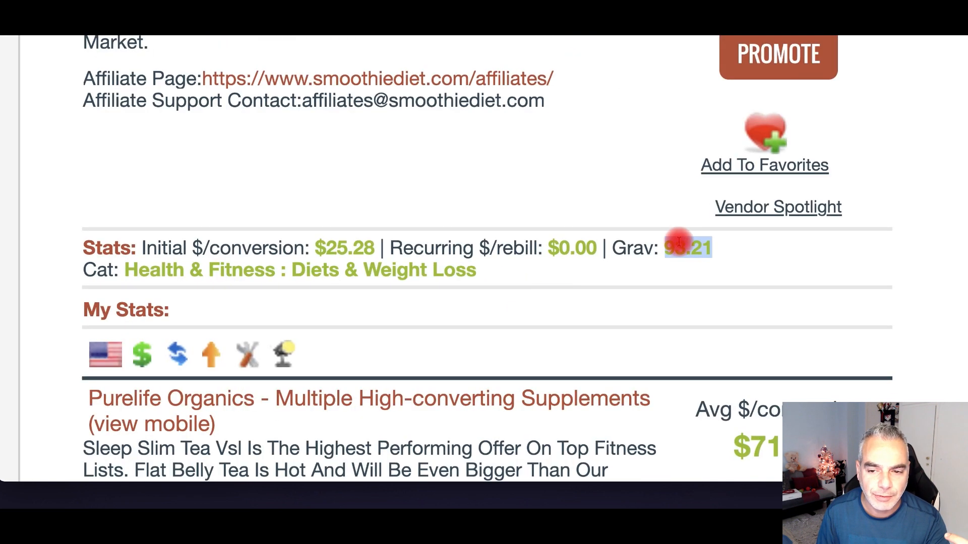
pyautogui.moveTo(718, 248); pyautogui.dragTo(653, 248)
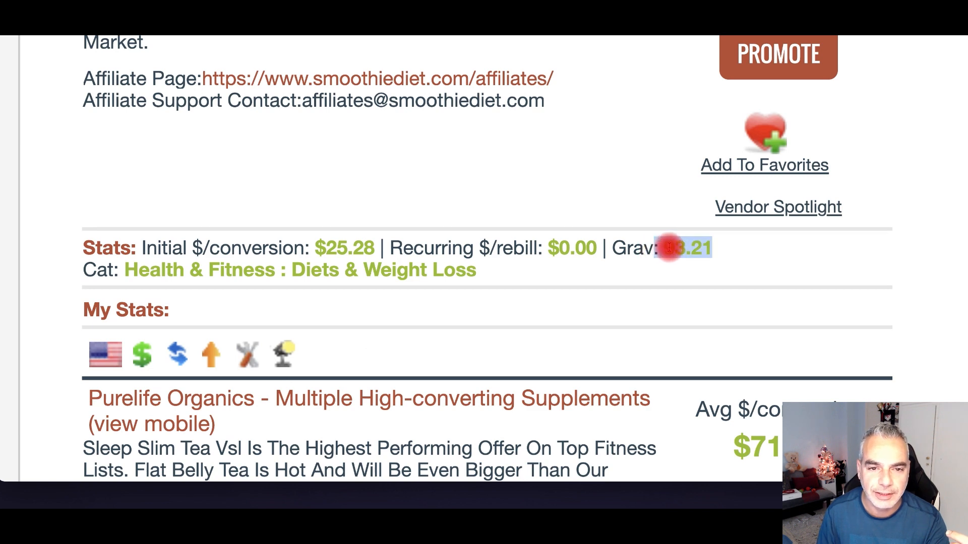
# - Open The Smoothie Diet affiliate page from its listing
pyautogui.scroll(3, 418, 183)
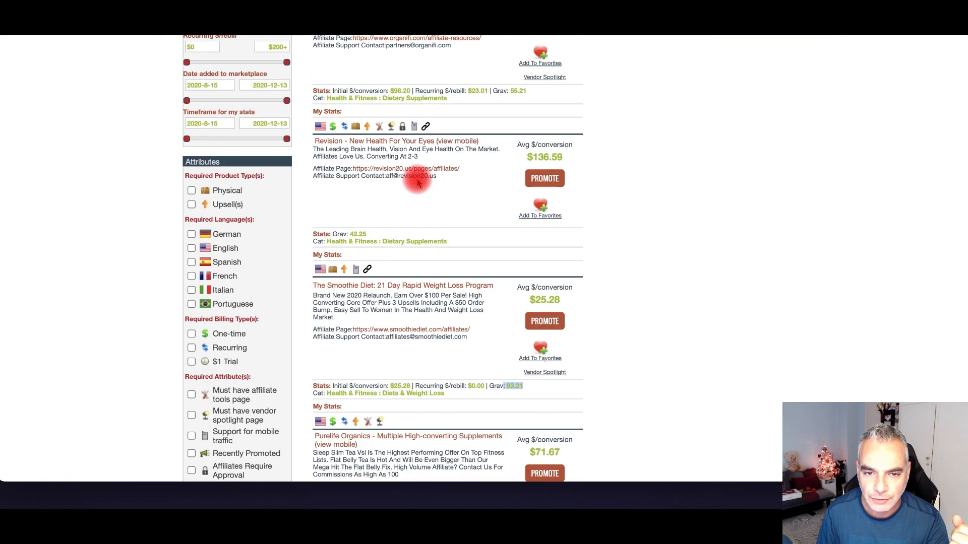
pyautogui.scroll(3, 417, 183)
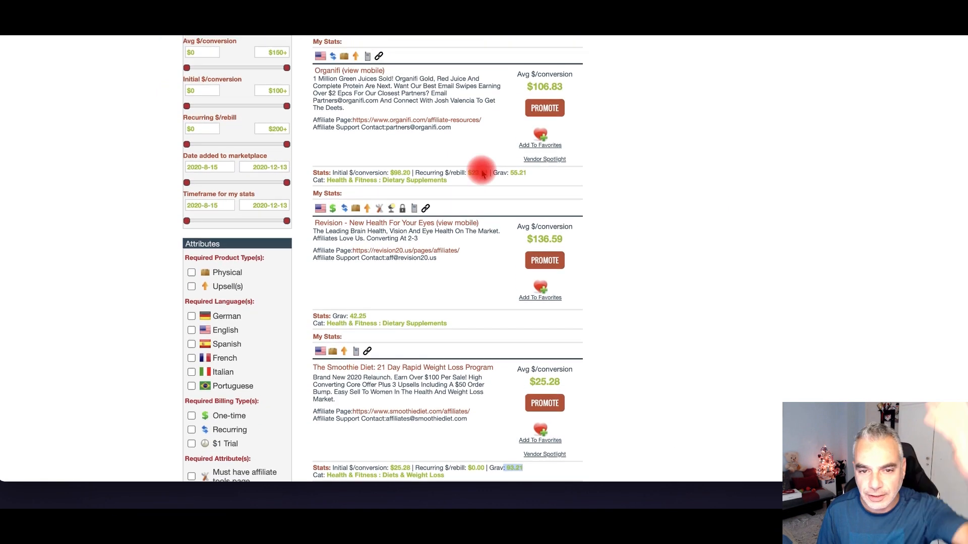
pyautogui.scroll(-5, 481, 174)
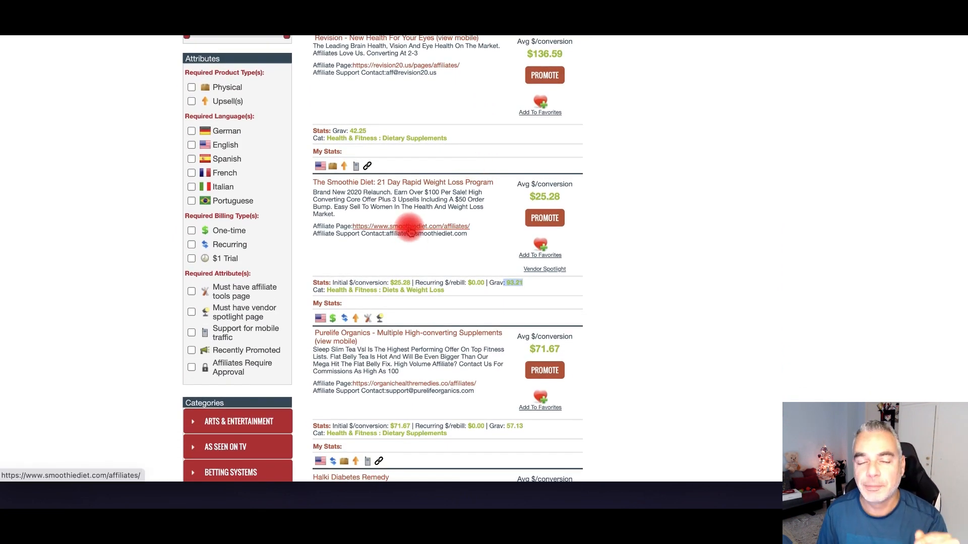
pyautogui.click(410, 230)
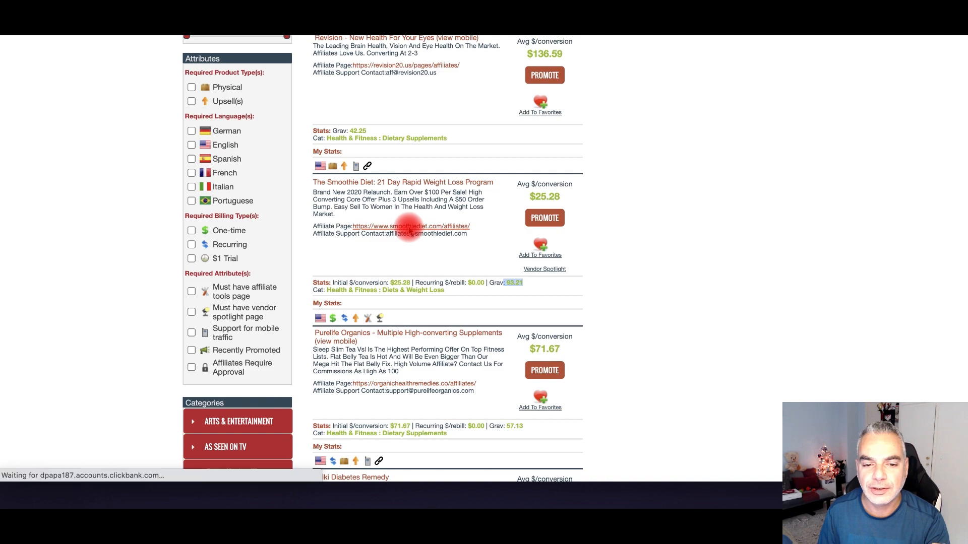
# - Go to the Smoothie Diet affiliate tools page
pyautogui.scroll(-20, 504, 227)
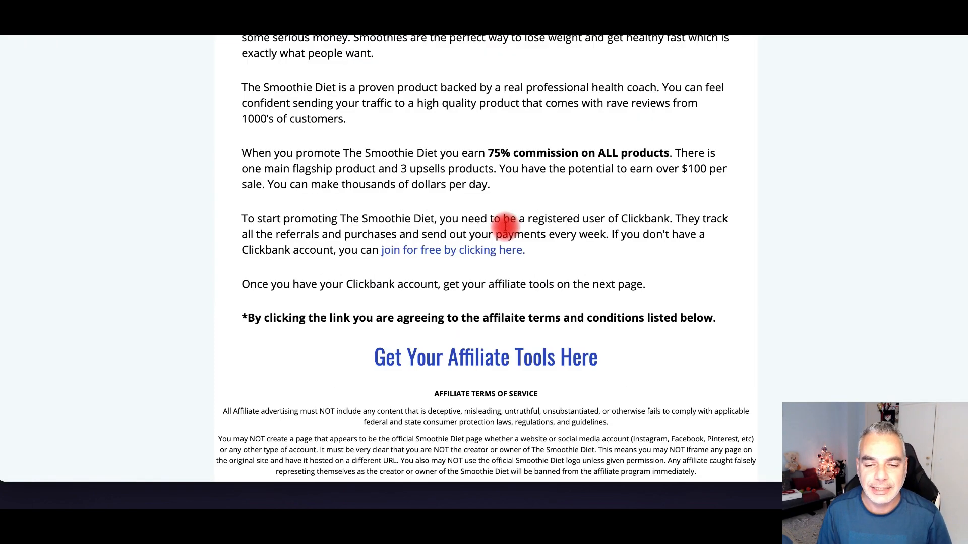
pyautogui.scroll(3, 496, 101)
pyautogui.scroll(1, 451, 134)
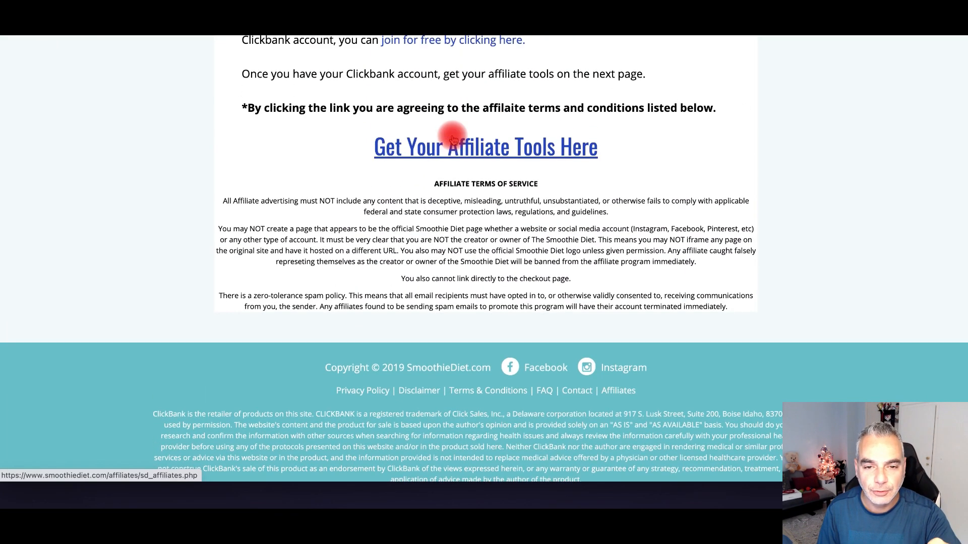
pyautogui.click(454, 145)
# - Select the PRESELL 1: Weight Loss For Women URL and bring up its link options
pyautogui.scroll(-3, 449, 188)
pyautogui.scroll(-15, 449, 189)
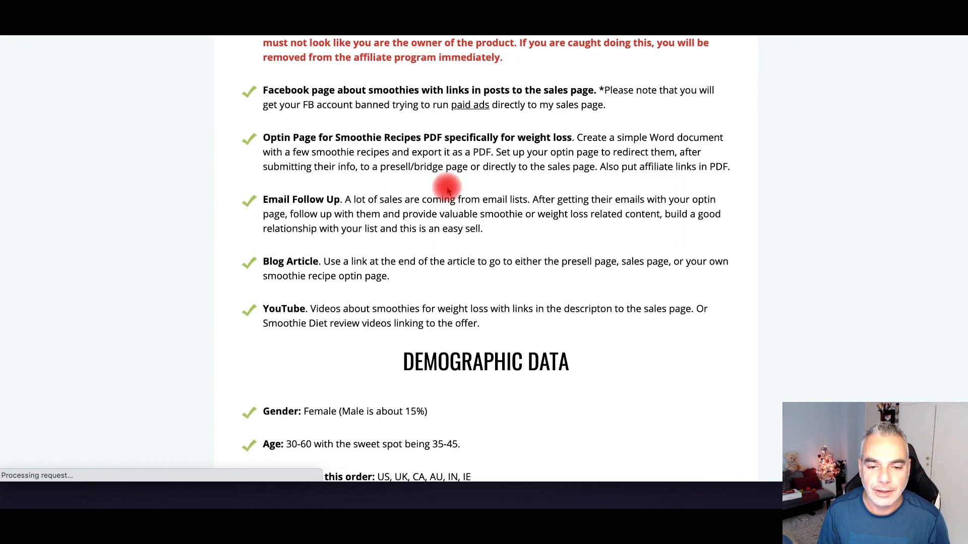
pyautogui.scroll(-1, 448, 191)
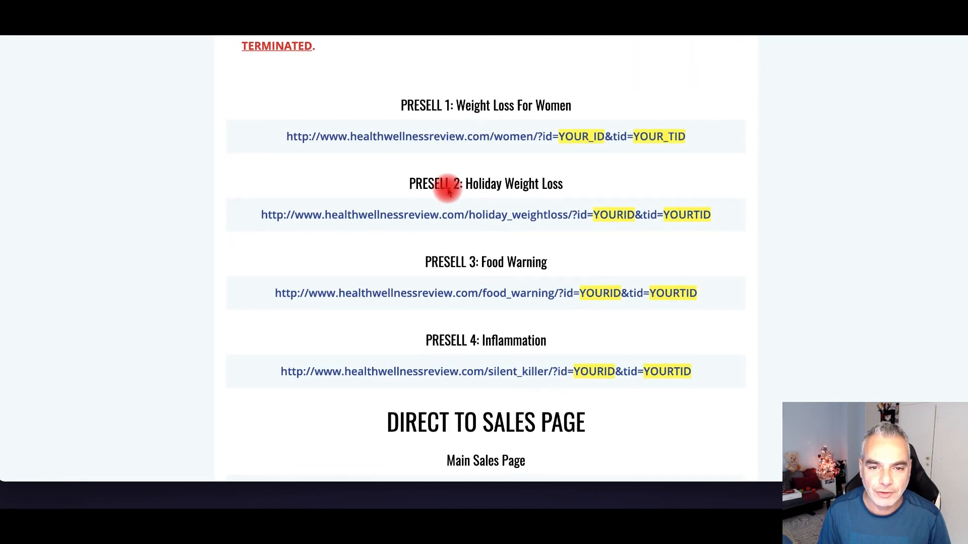
pyautogui.moveTo(706, 144); pyautogui.dragTo(285, 143)
pyautogui.rightClick(333, 141)
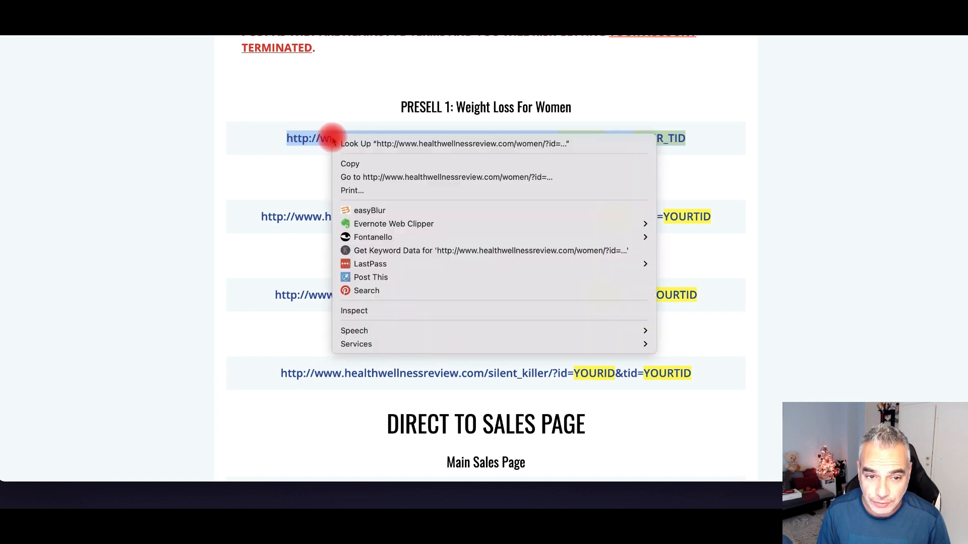
pyautogui.click(398, 177)
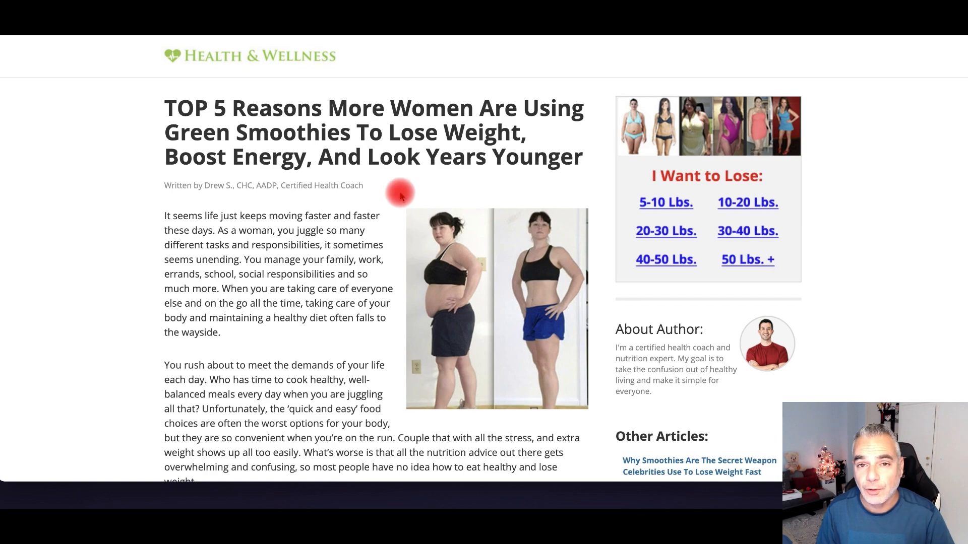
pyautogui.scroll(-15, 398, 179)
pyautogui.scroll(-20, 394, 203)
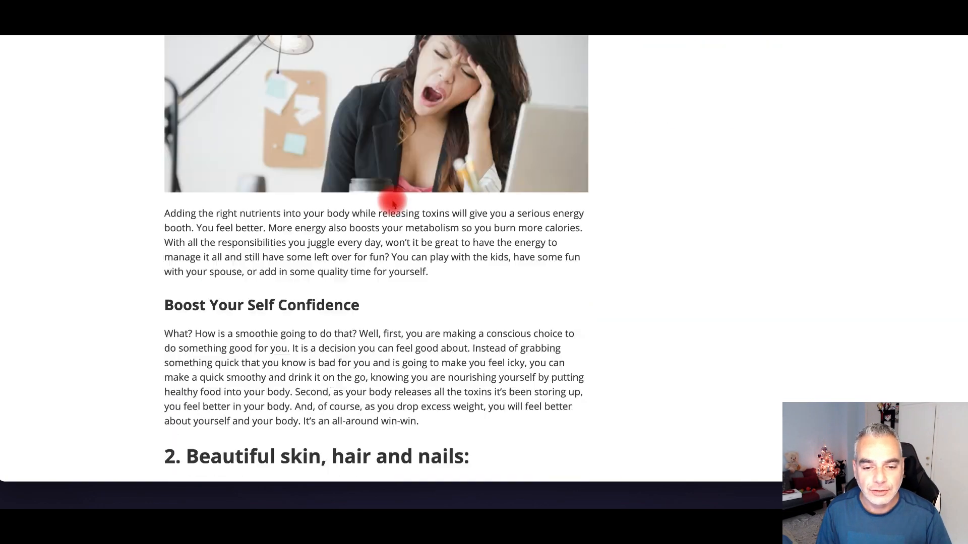
pyautogui.scroll(20, 396, 204)
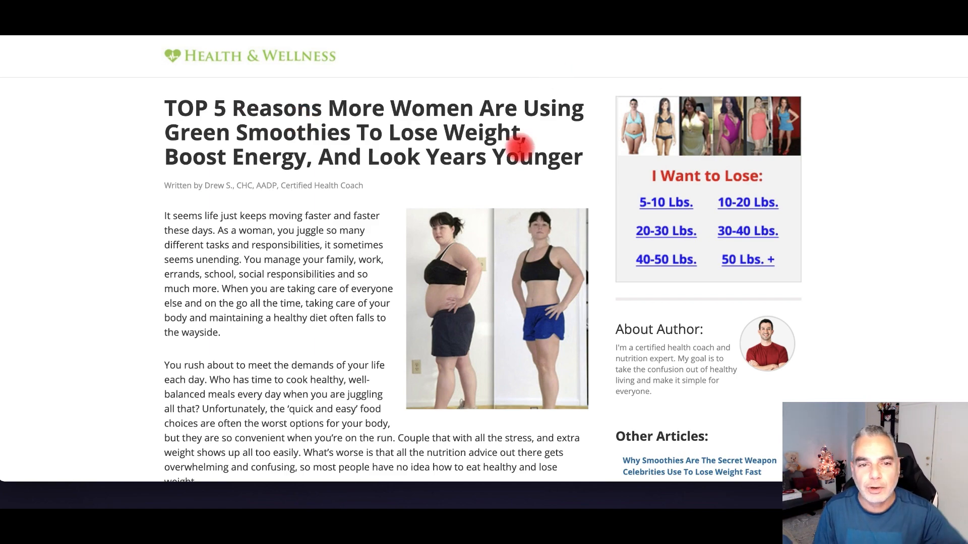
pyautogui.scroll(-15, 568, 190)
pyautogui.scroll(-20, 563, 200)
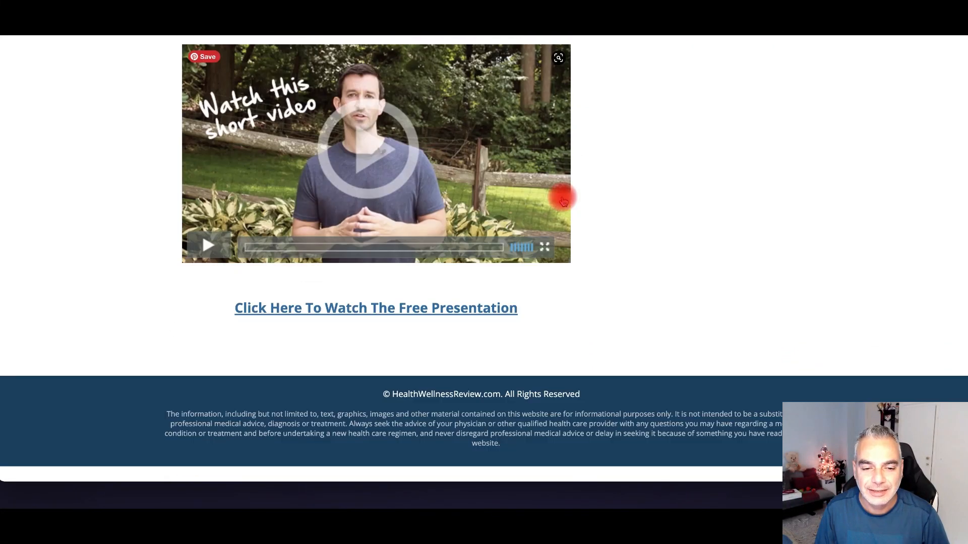
pyautogui.scroll(20, 565, 196)
pyautogui.scroll(10, 576, 200)
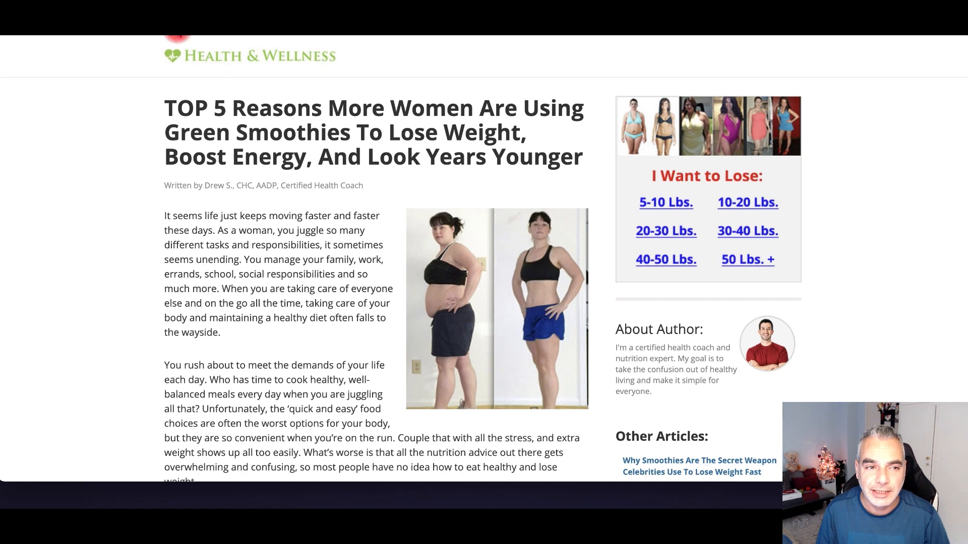
pyautogui.click(165, 36)
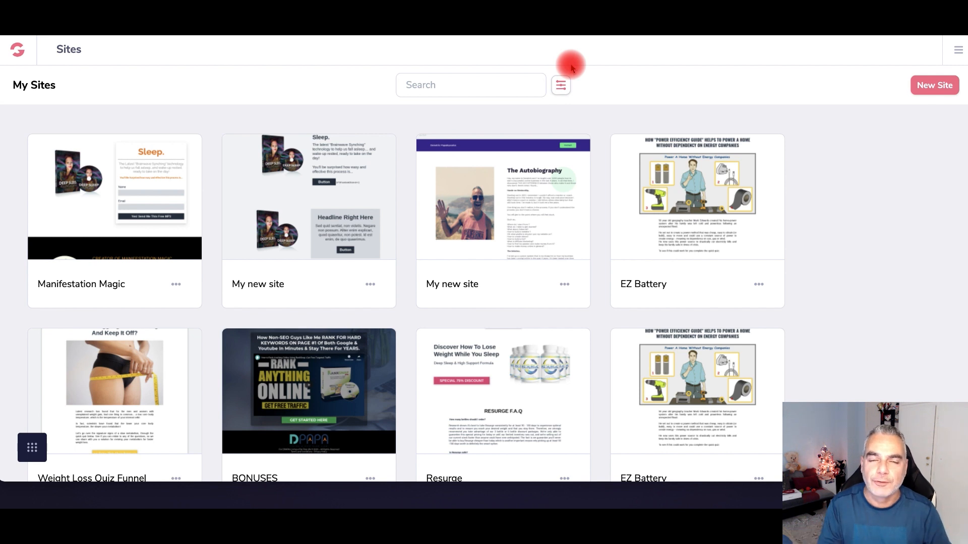
# - Start a new site and select the Advertorial Template from the Single Pages templates
pyautogui.click(929, 90)
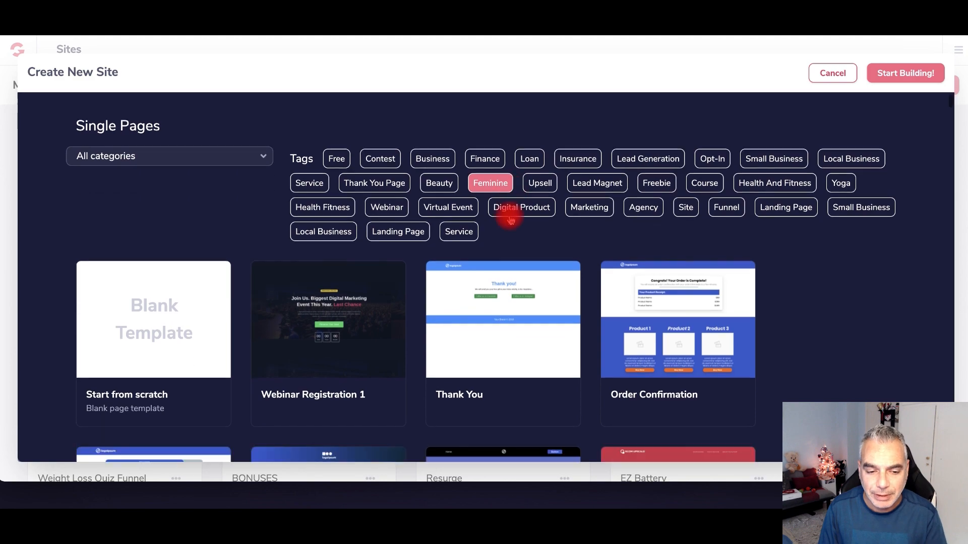
pyautogui.scroll(-10, 510, 212)
pyautogui.scroll(-20, 511, 218)
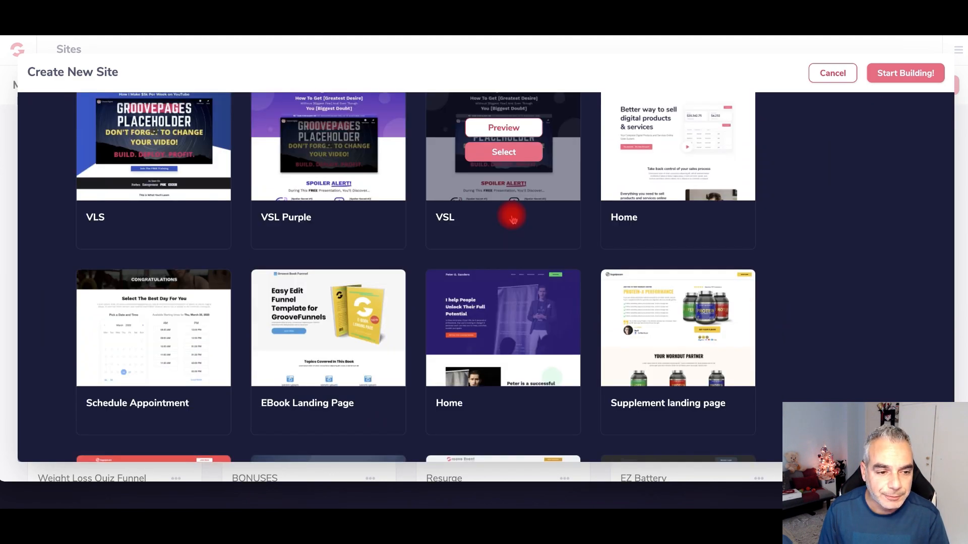
pyautogui.scroll(-10, 512, 217)
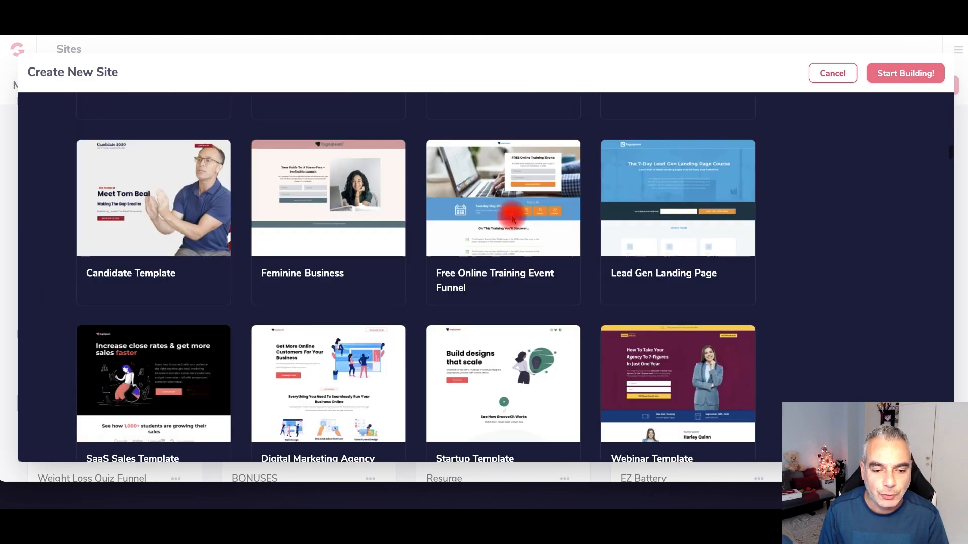
pyautogui.scroll(-15, 512, 215)
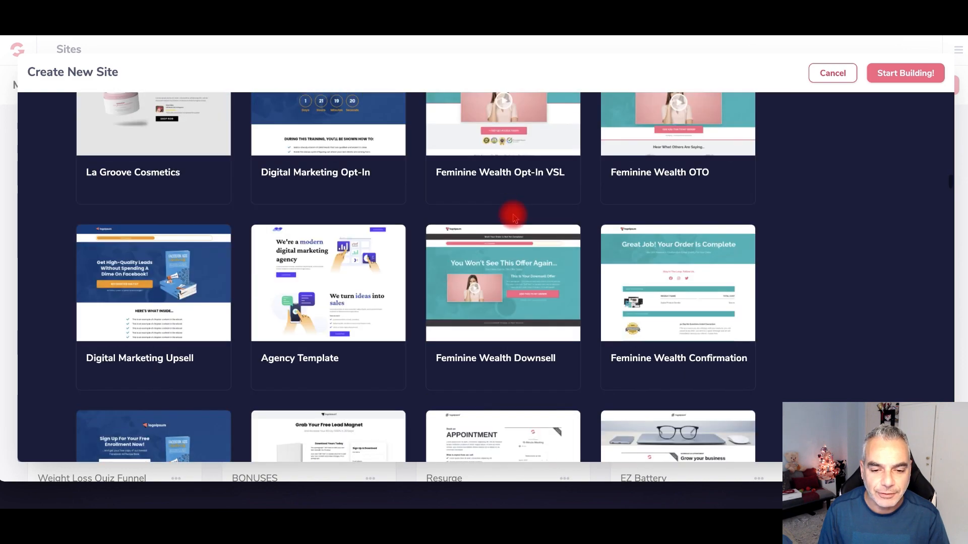
pyautogui.scroll(-10, 513, 216)
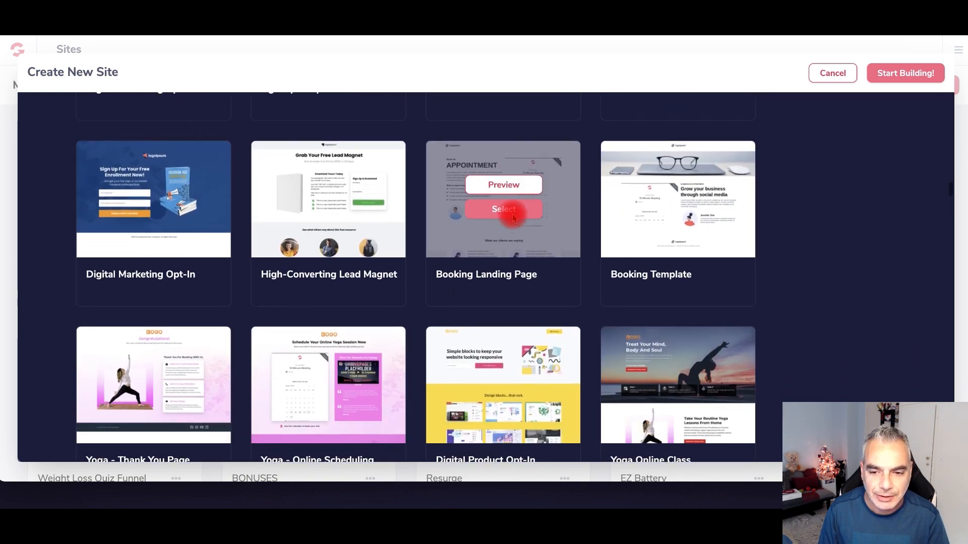
pyautogui.scroll(-12, 512, 217)
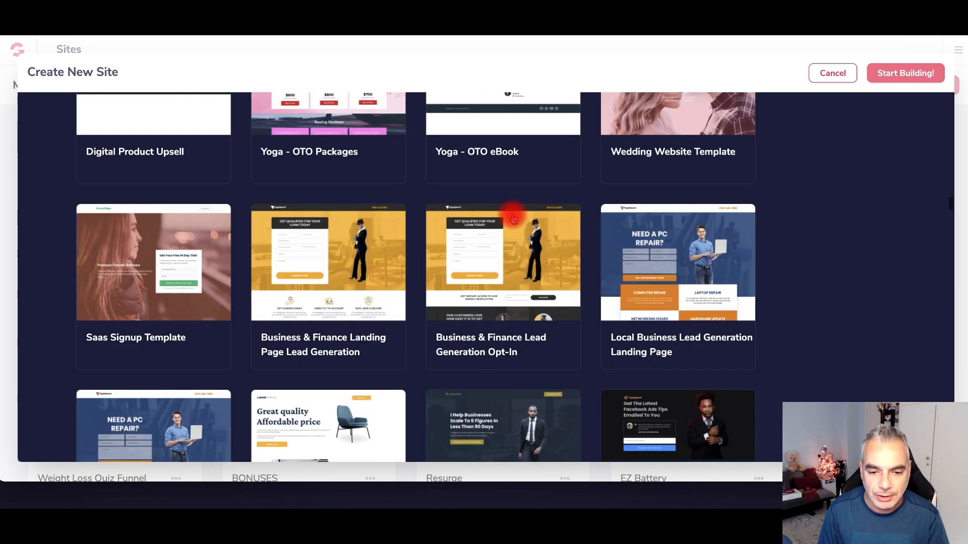
pyautogui.scroll(-11, 513, 217)
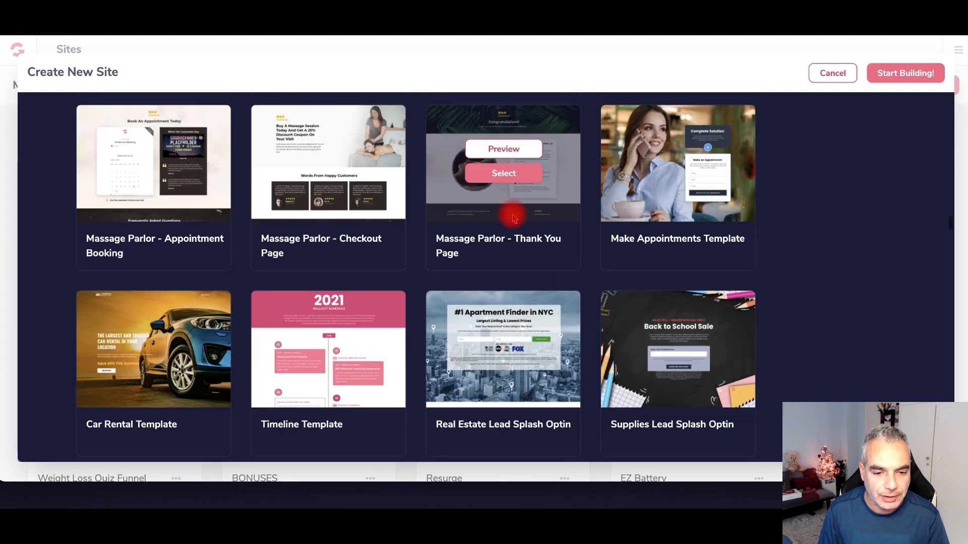
pyautogui.scroll(8, 513, 217)
pyautogui.scroll(20, 460, 209)
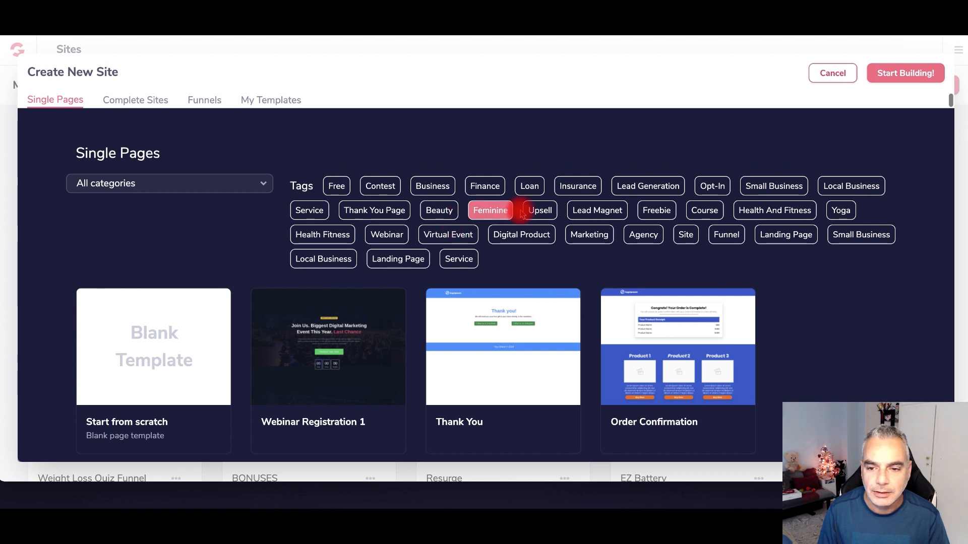
pyautogui.scroll(-7, 524, 222)
pyautogui.scroll(-2, 341, 275)
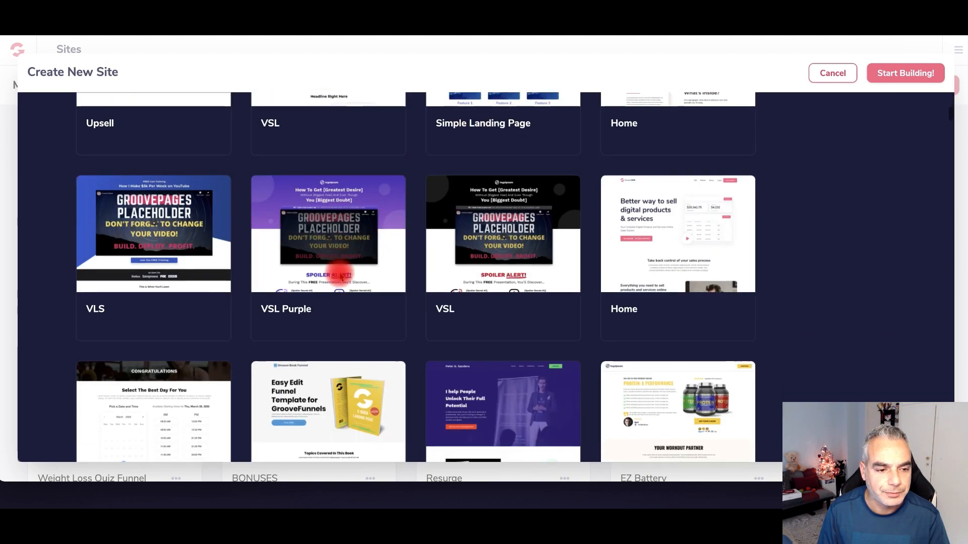
pyautogui.scroll(6, 341, 274)
pyautogui.scroll(-3, 343, 275)
pyautogui.scroll(-6, 348, 274)
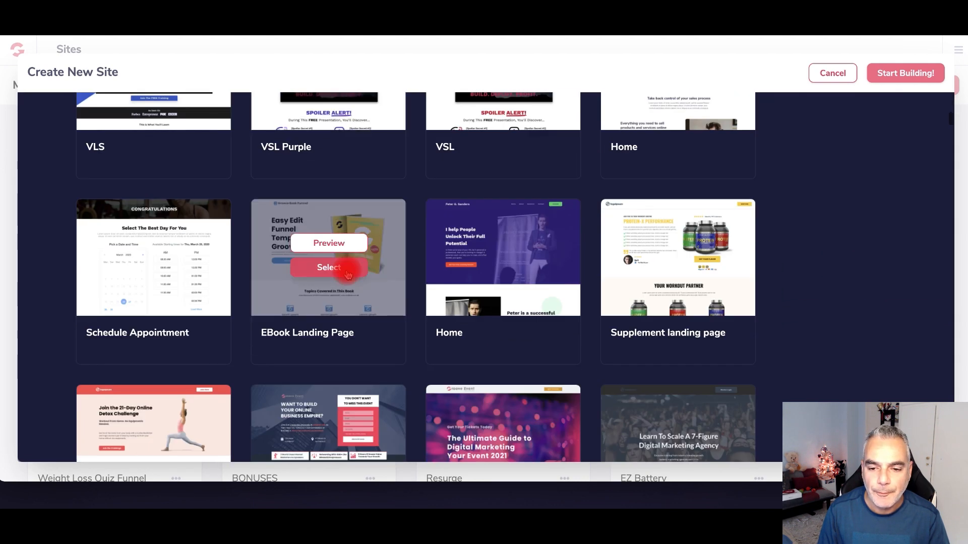
pyautogui.scroll(-5, 347, 274)
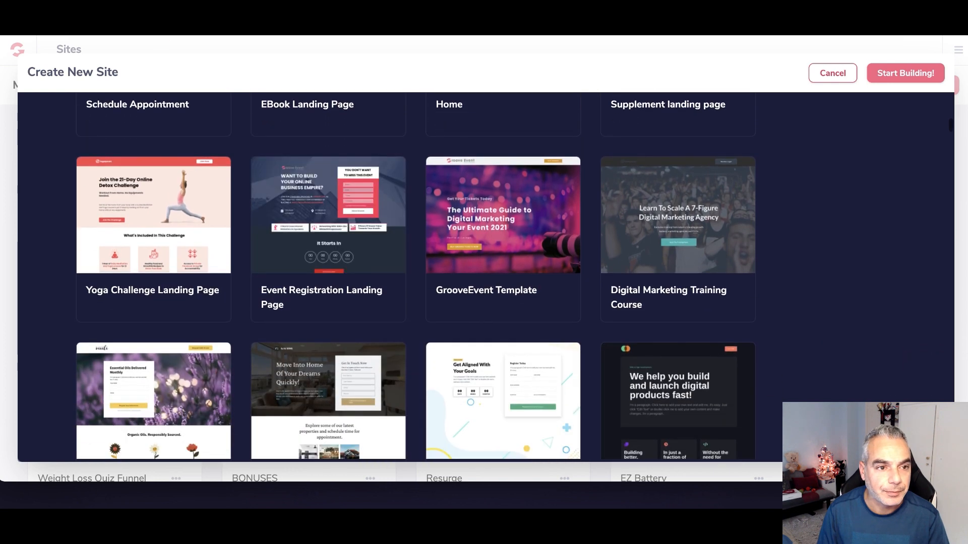
pyautogui.scroll(-4, 220, 234)
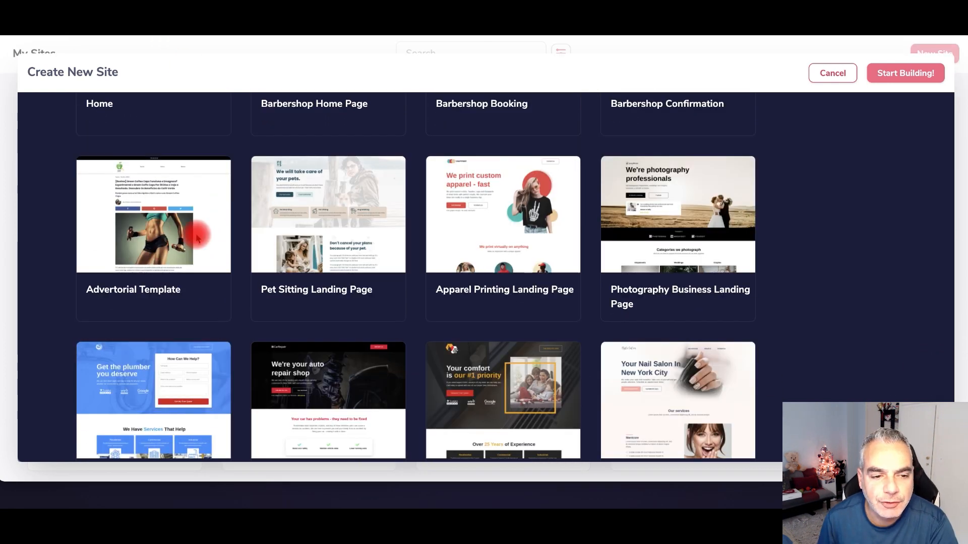
pyautogui.click(171, 226)
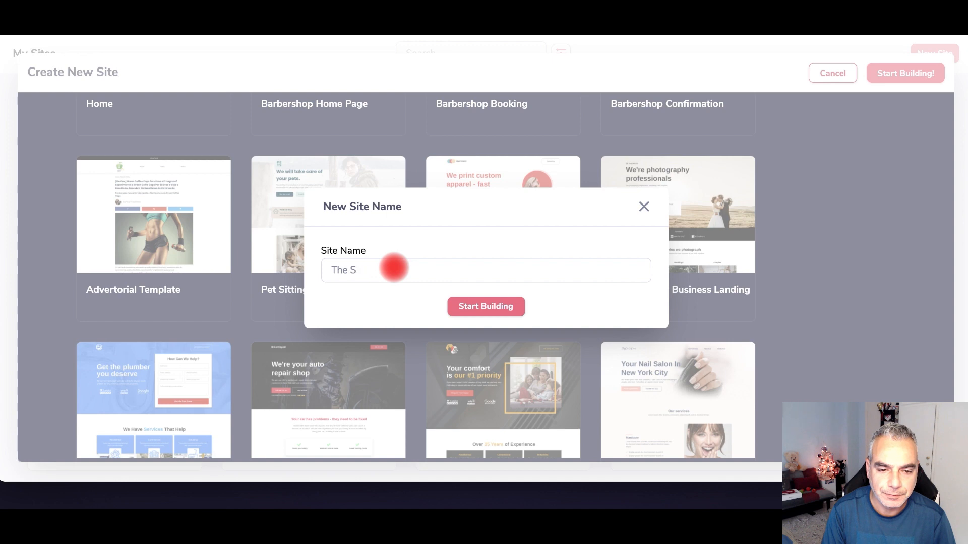
# - Create 'The Smoothie Diet' site and review the sample flashlight advertorial in the editor
pyautogui.click(452, 306)
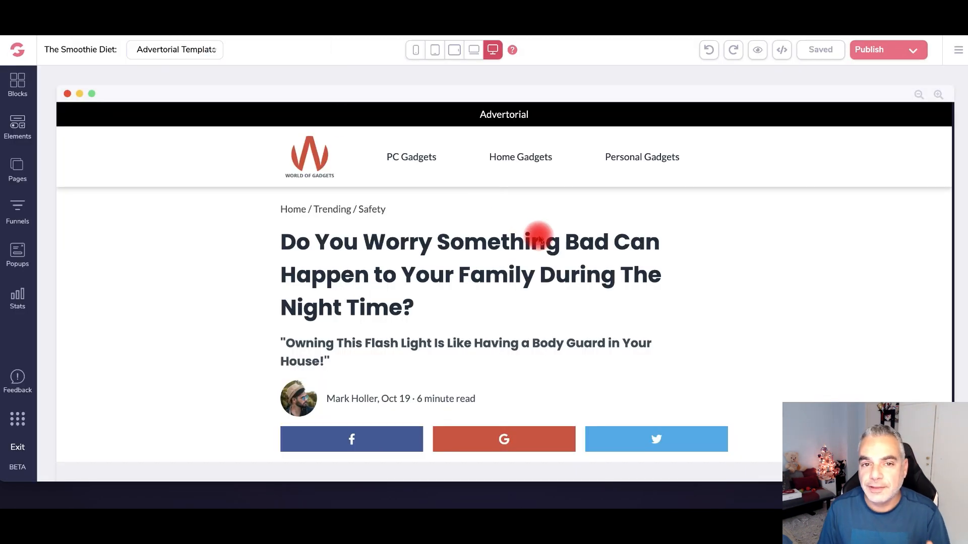
pyautogui.scroll(-1, 419, 218)
pyautogui.scroll(1, 423, 221)
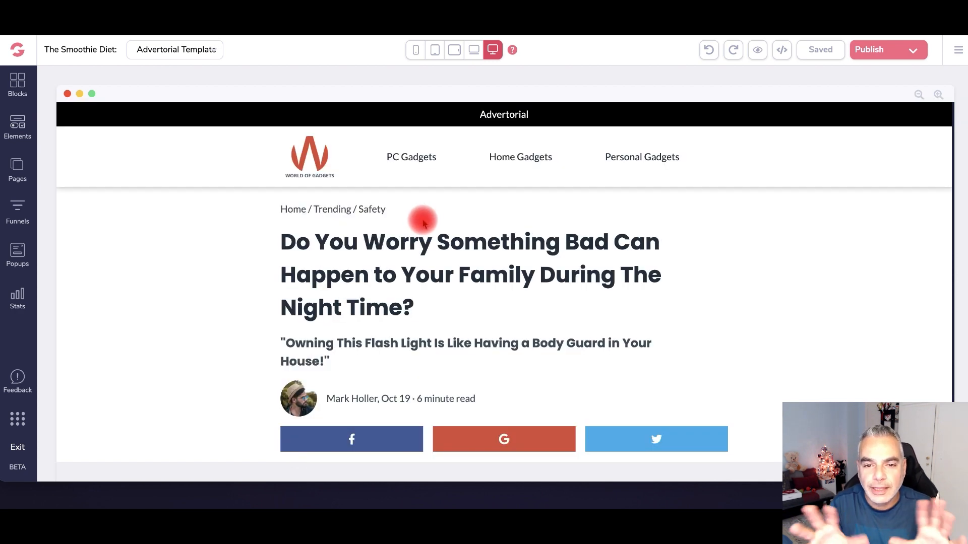
pyautogui.scroll(-6, 439, 272)
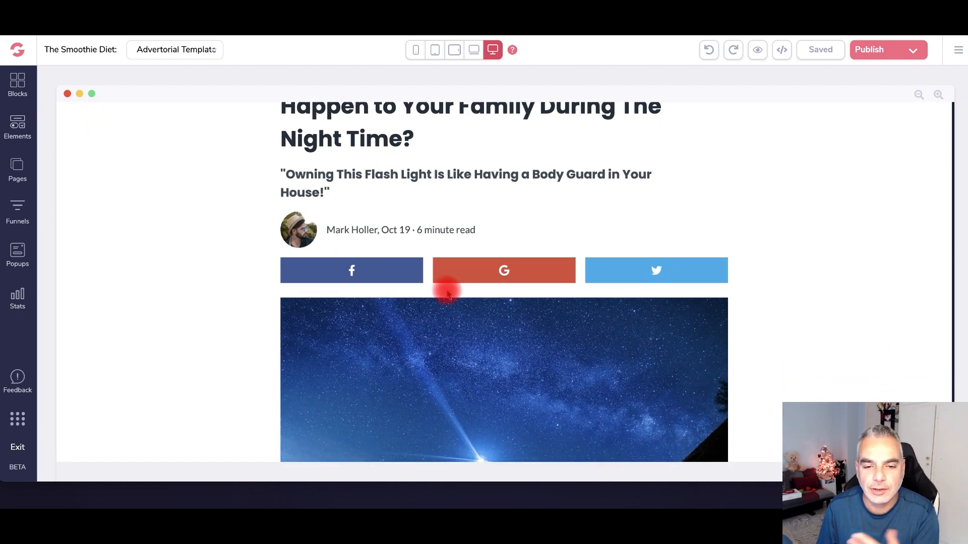
pyautogui.scroll(-15, 448, 295)
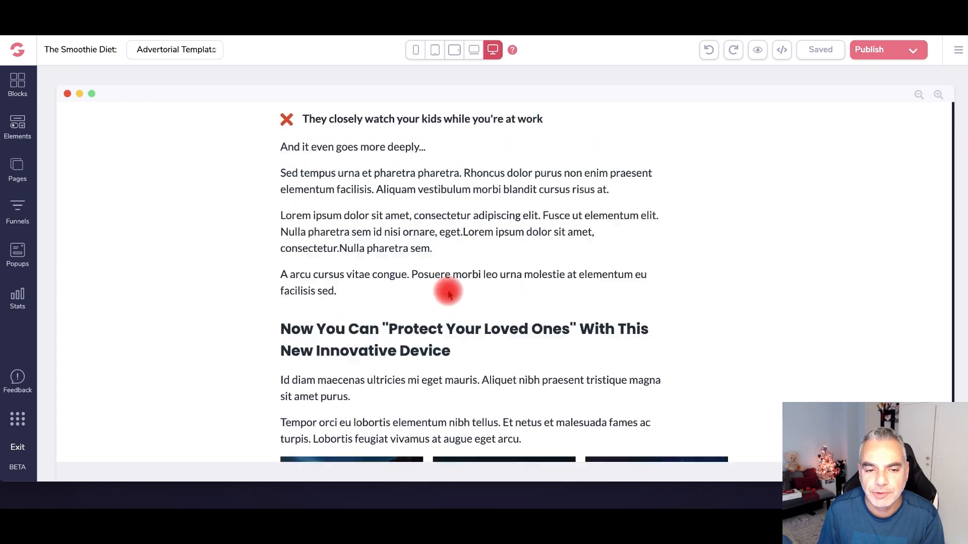
pyautogui.scroll(-20, 449, 294)
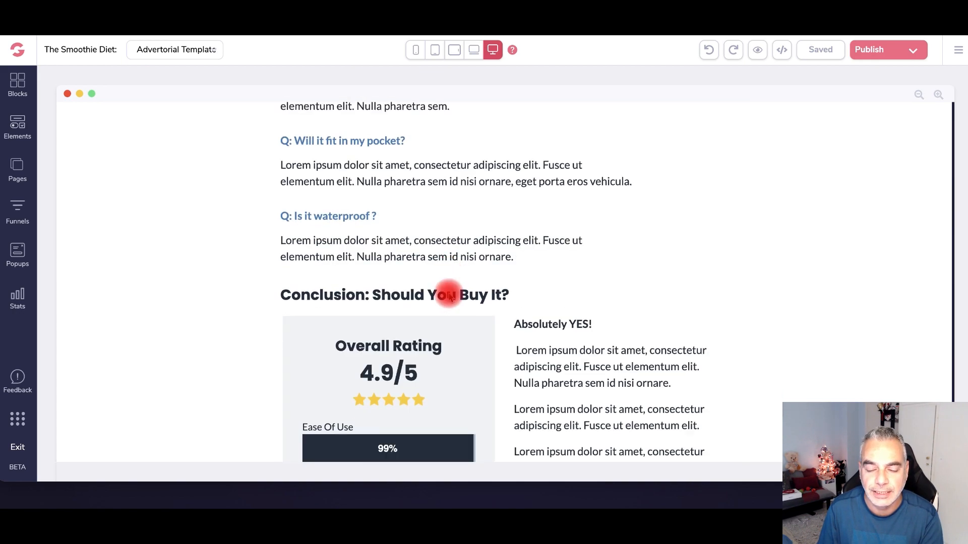
pyautogui.scroll(-5, 444, 275)
pyautogui.scroll(20, 443, 270)
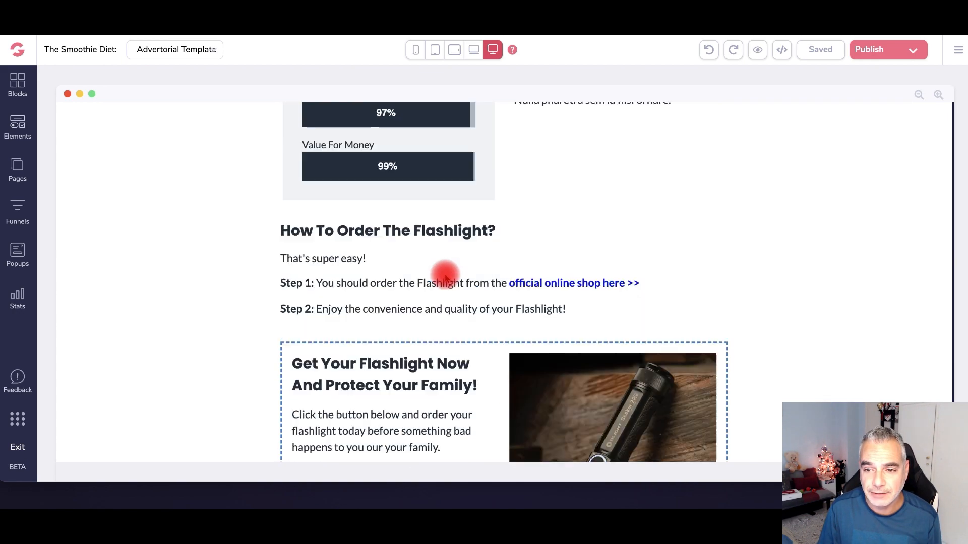
pyautogui.scroll(-2, 446, 278)
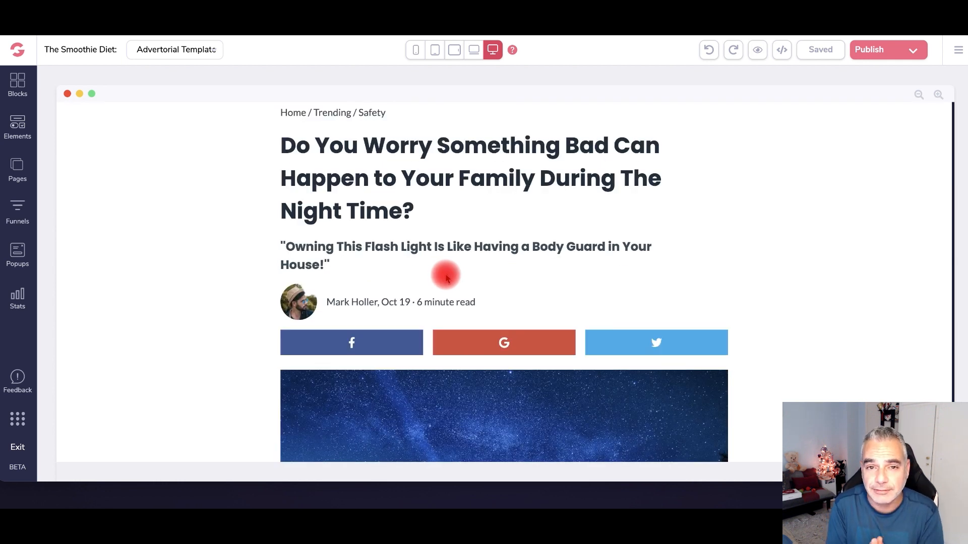
pyautogui.scroll(2, 450, 215)
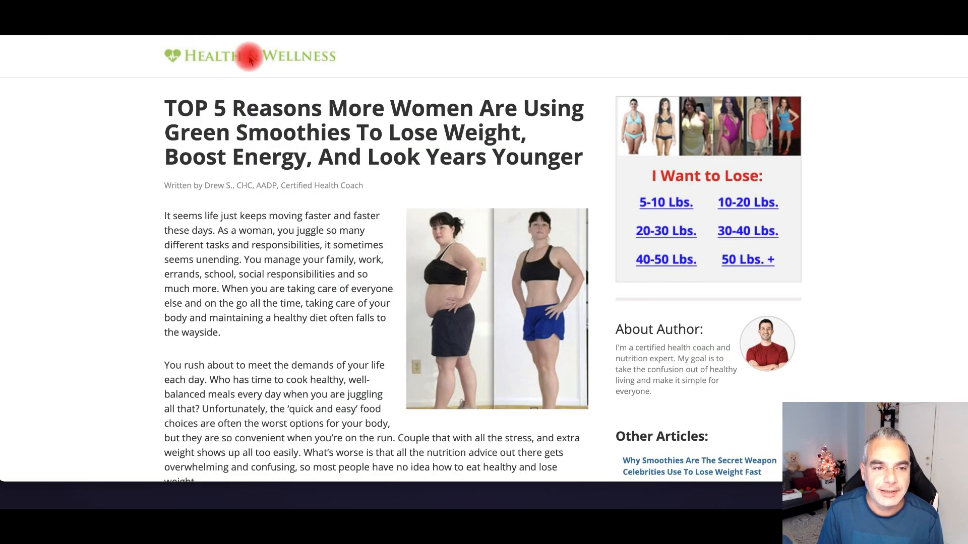
# - Save the Health & Wellness logo image to Downloads as 'logo', then go to Canva
pyautogui.rightClick(250, 53)
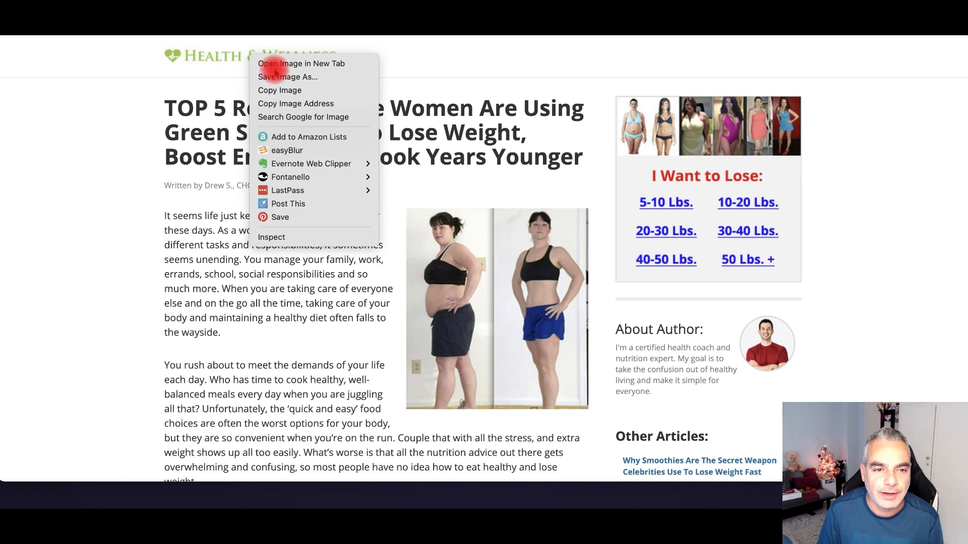
pyautogui.click(267, 52)
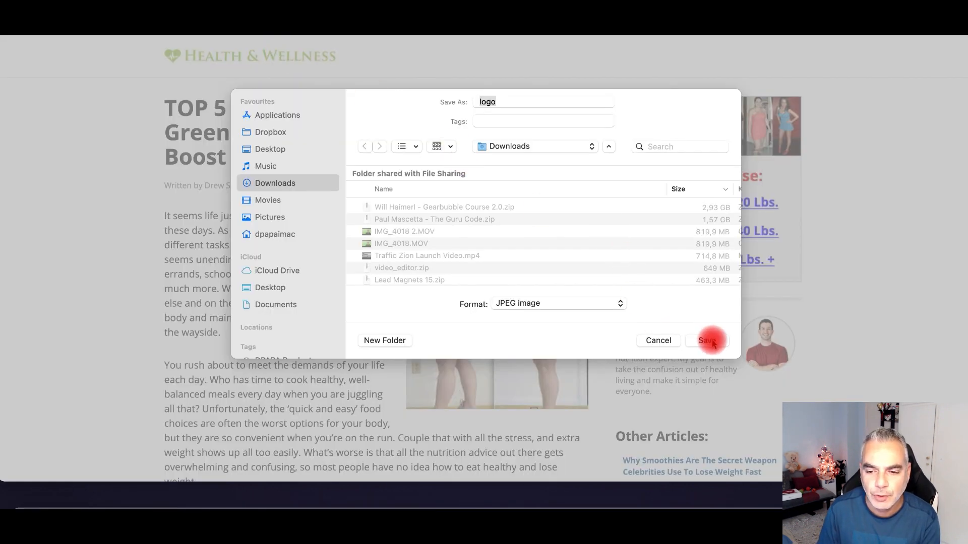
pyautogui.click(709, 341)
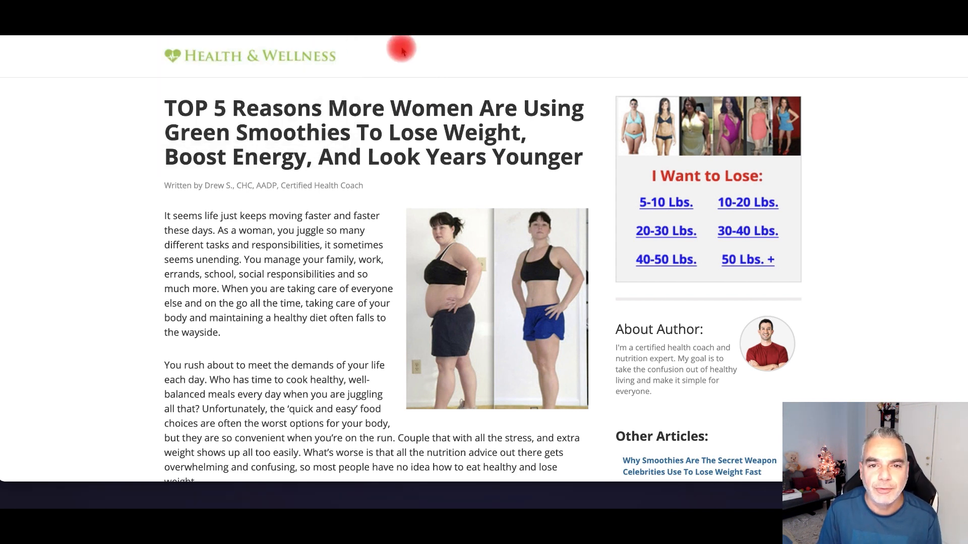
pyautogui.click(167, 32)
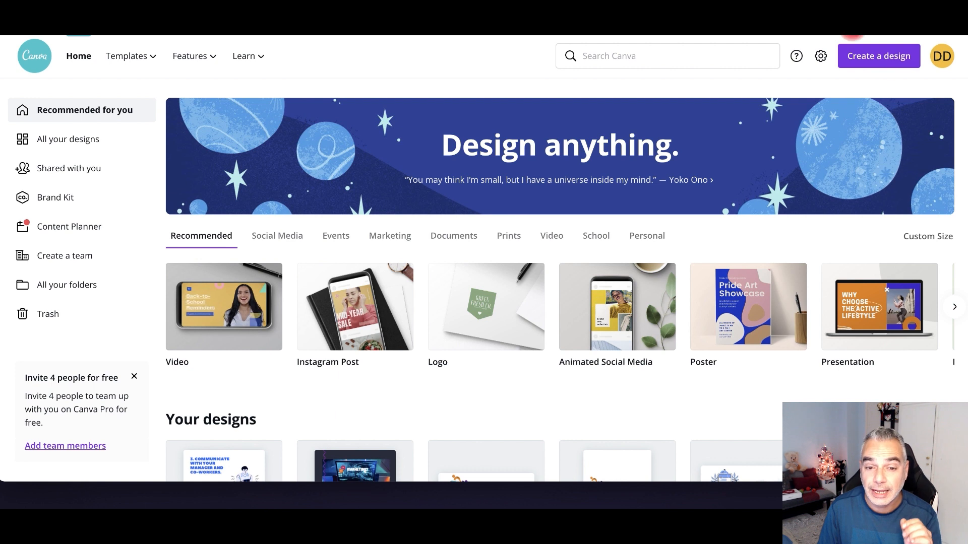
# - Create a blank logo design and apply the Silton Greens template from a 'health' search
pyautogui.click(501, 321)
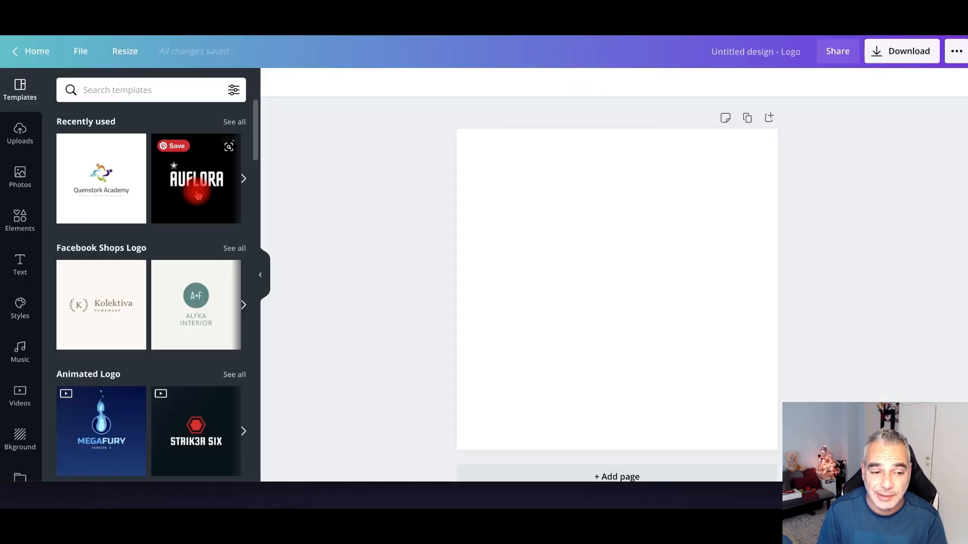
pyautogui.click(177, 90)
pyautogui.write('health')
pyautogui.press('Return')
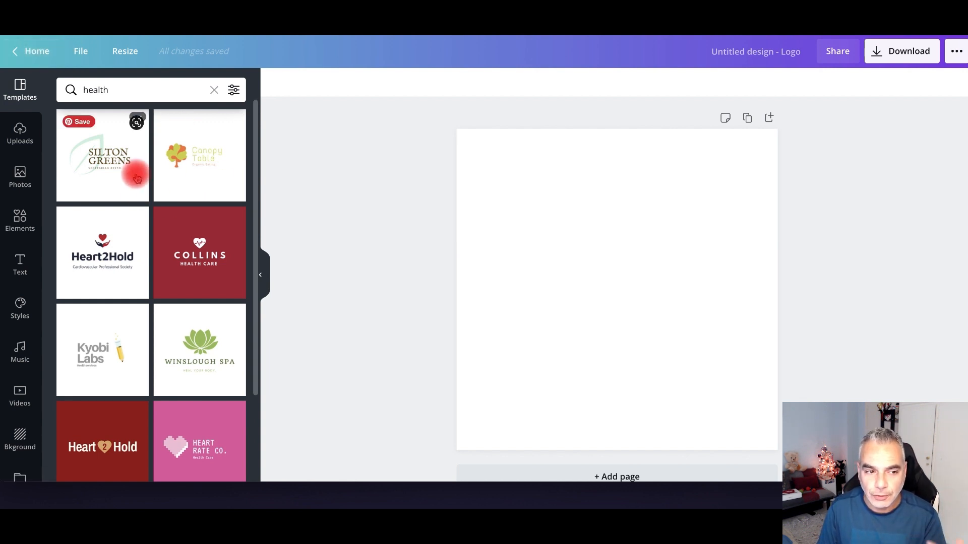
pyautogui.scroll(-2, 172, 227)
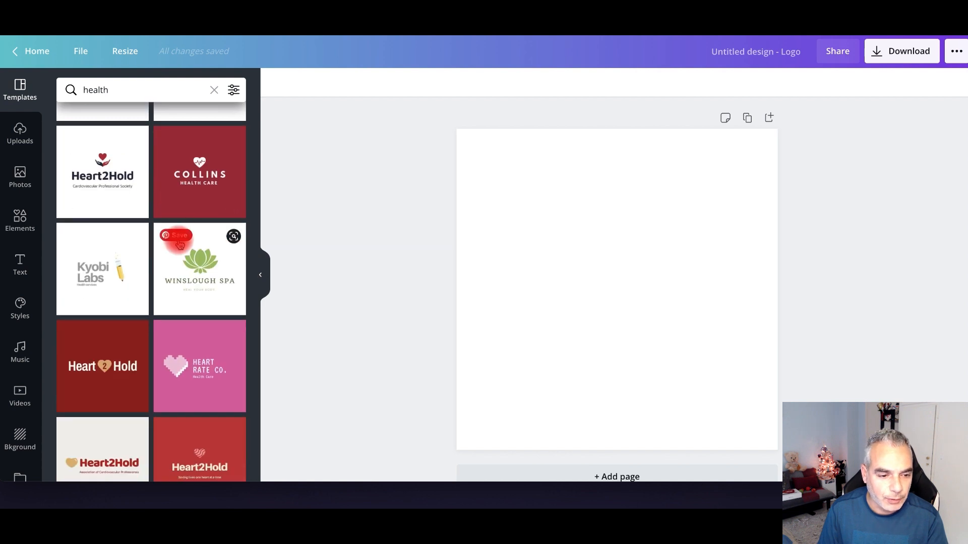
pyautogui.scroll(-3, 166, 252)
pyautogui.scroll(4, 157, 255)
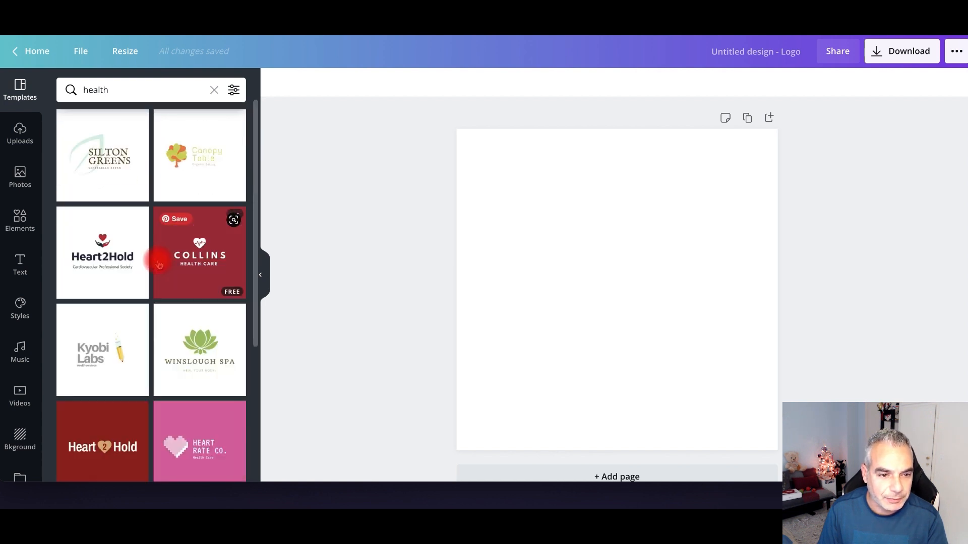
pyautogui.click(109, 165)
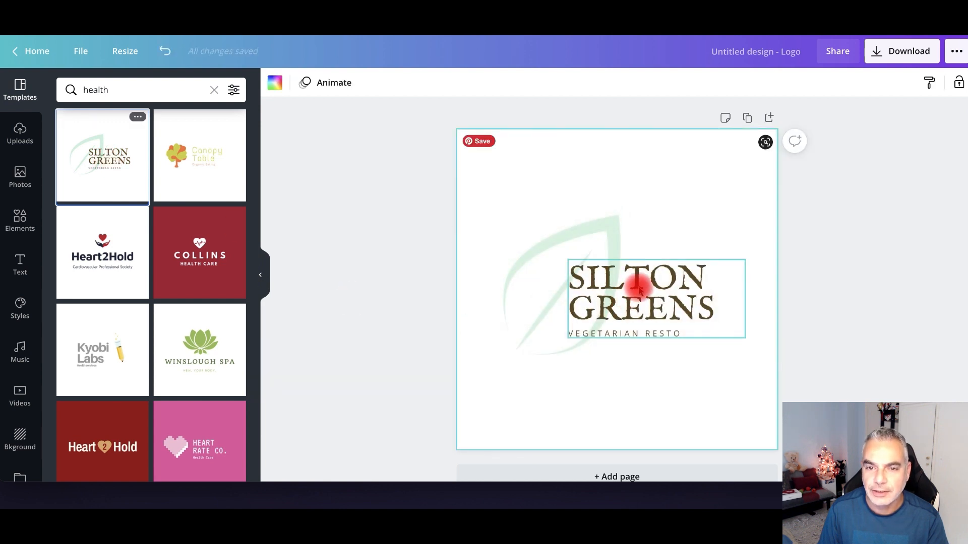
# - Replace SILTON GREENS with 'HEALTH & WELLNESS' and widen the heading text box
pyautogui.click(698, 277)
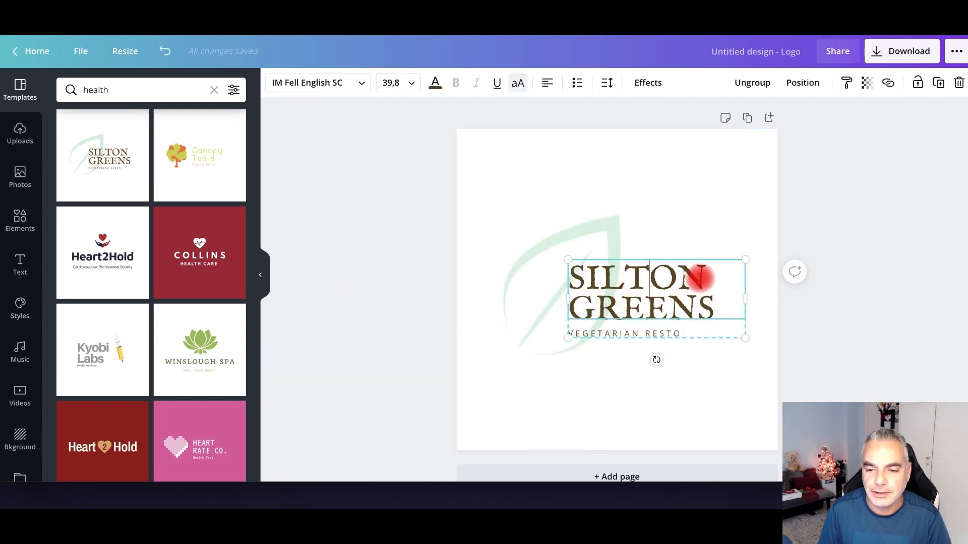
pyautogui.moveTo(701, 276); pyautogui.dragTo(576, 274)
pyautogui.write('HEALTH')
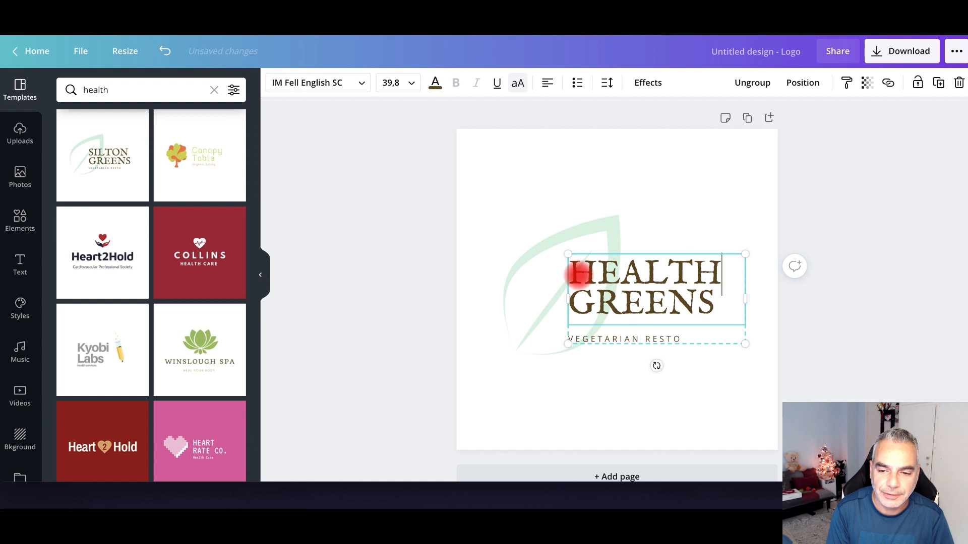
pyautogui.moveTo(702, 304); pyautogui.dragTo(579, 302)
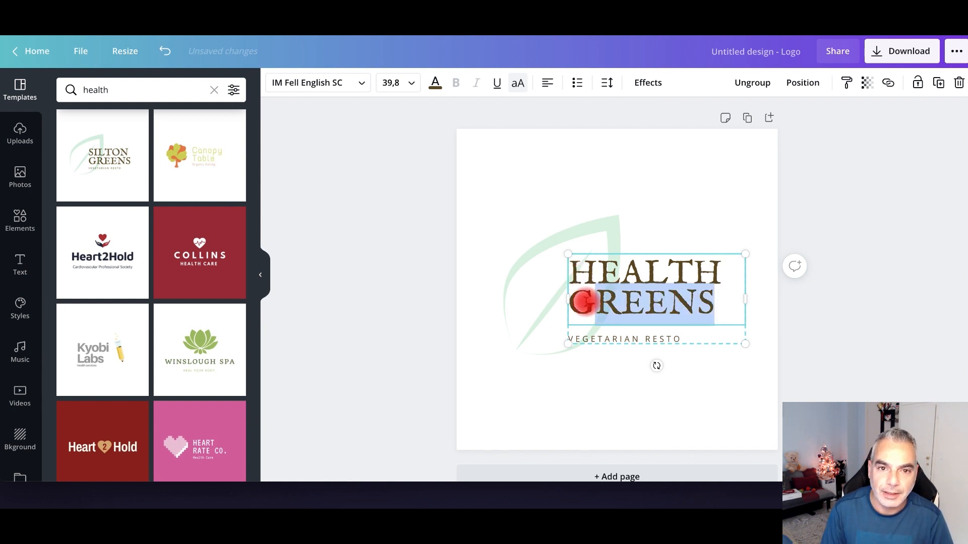
pyautogui.press('BackSpace')
pyautogui.write('WELLNE')
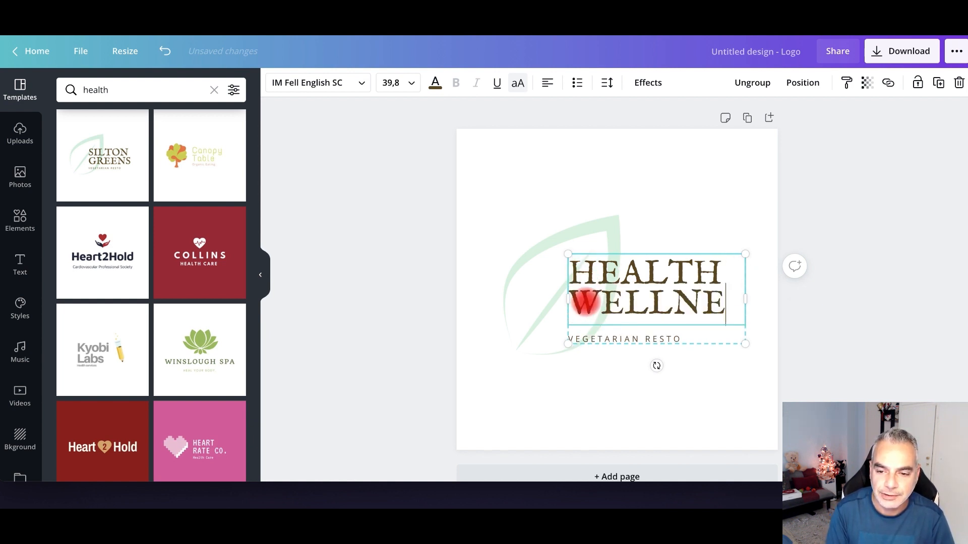
pyautogui.write('SS')
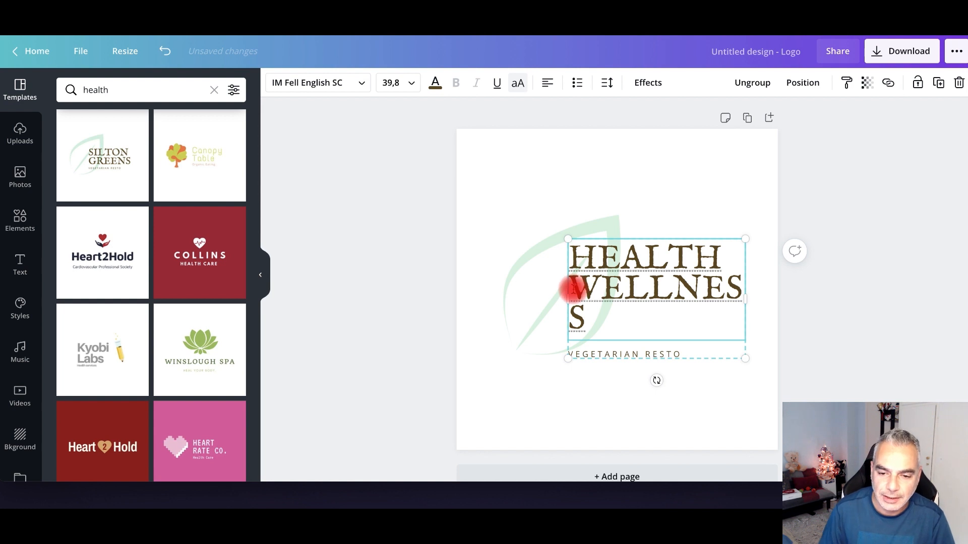
pyautogui.click(726, 260)
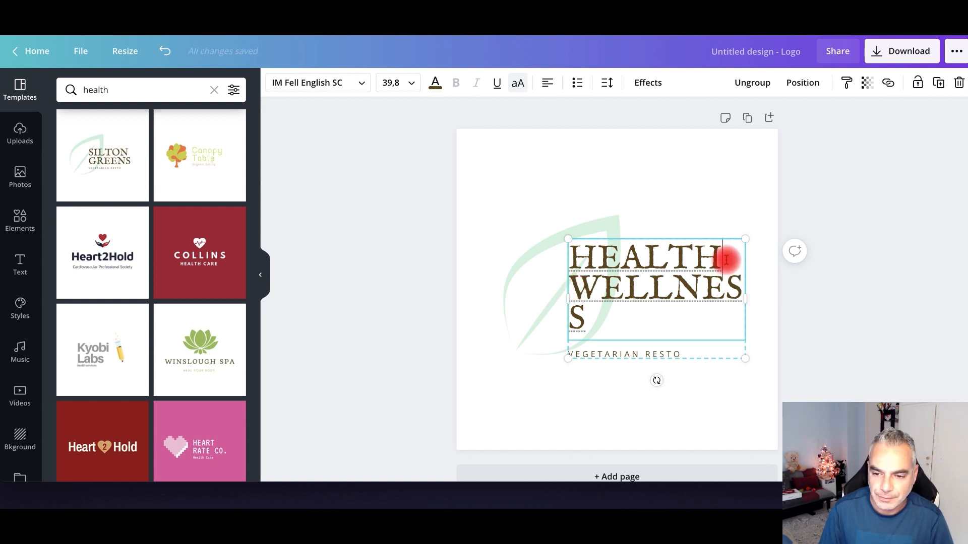
pyautogui.write('&')
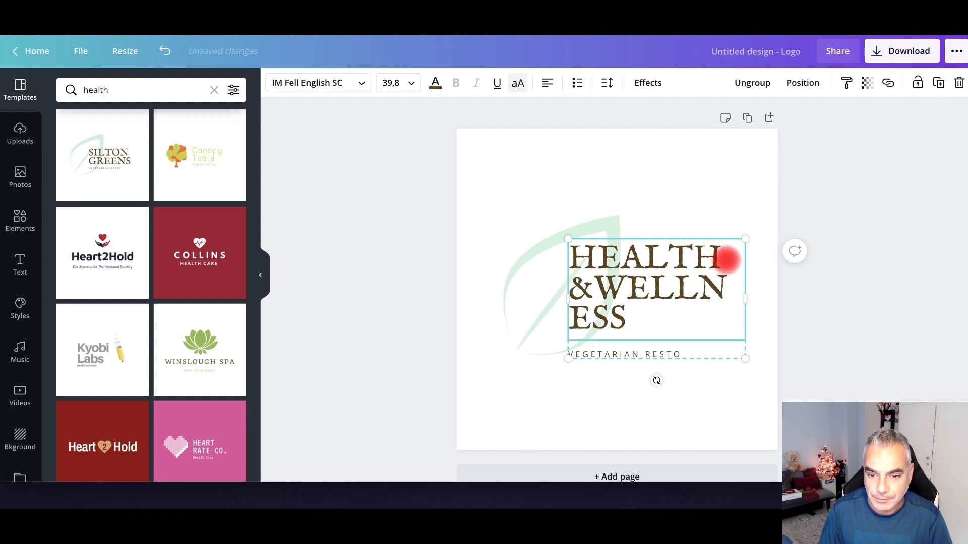
pyautogui.moveTo(745, 299)
pyautogui.mouseDown()
pyautogui.moveTo(813, 303)
pyautogui.moveTo(766, 301)
pyautogui.mouseUp()
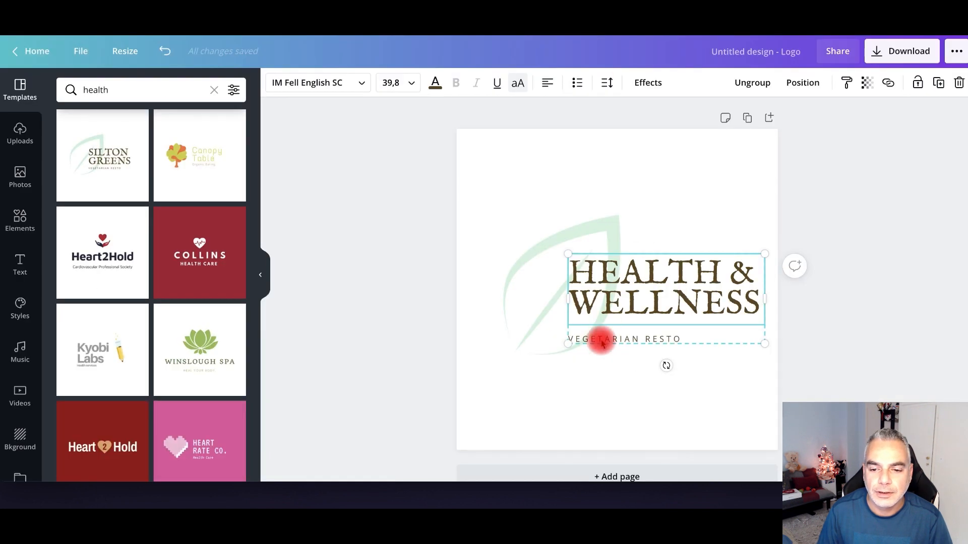
# - Change the tagline to 'LOSING WEIGHT THE HEALTHY WAY' and widen it to fit one line
pyautogui.click(638, 340)
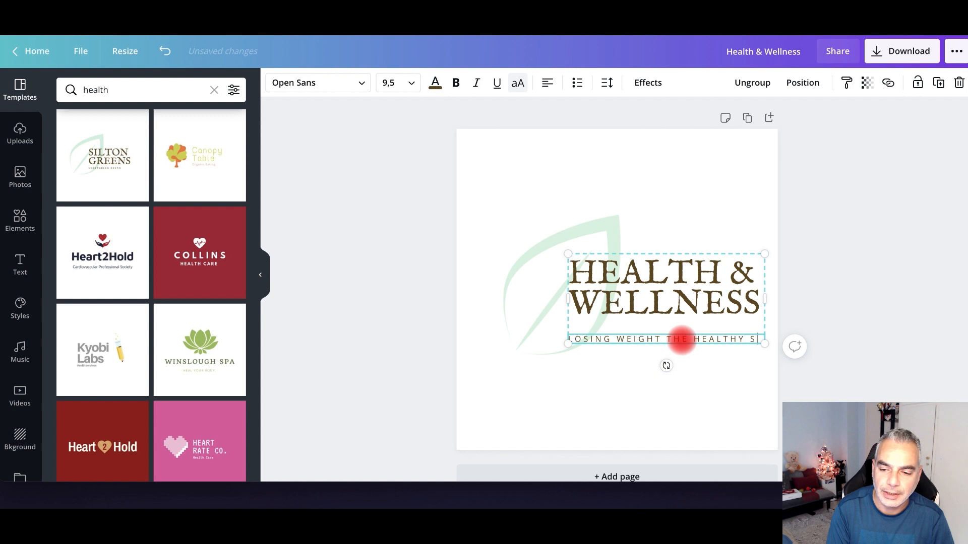
pyautogui.press('BackSpace')
pyautogui.write('WAY')
pyautogui.moveTo(765, 299); pyautogui.dragTo(792, 299)
# - Resize the text group and leaf graphic, then enlarge and reposition the whole logo
pyautogui.moveTo(792, 253); pyautogui.dragTo(753, 264)
pyautogui.click(773, 281)
pyautogui.click(558, 247)
pyautogui.moveTo(644, 161); pyautogui.dragTo(652, 186)
pyautogui.click(270, 135)
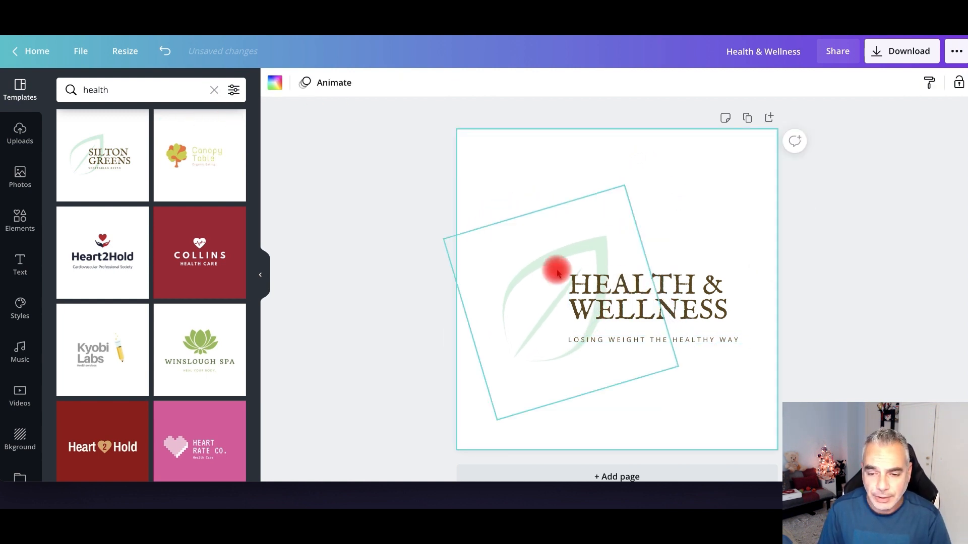
pyautogui.moveTo(475, 210); pyautogui.dragTo(775, 433)
pyautogui.moveTo(681, 345); pyautogui.dragTo(673, 308)
# - Download the logo as 'Health & Wellness.png' with a transparent background
pyautogui.click(909, 58)
pyautogui.click(774, 204)
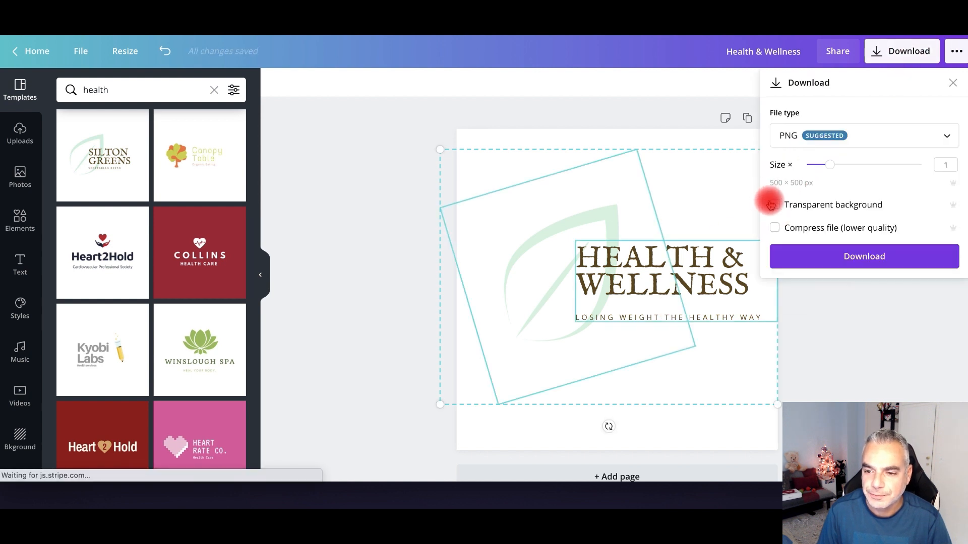
pyautogui.click(852, 269)
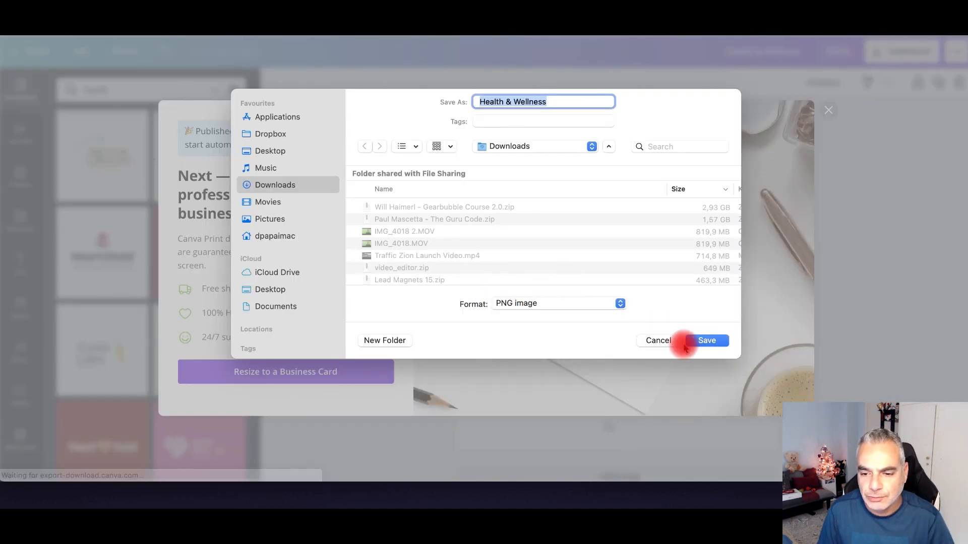
pyautogui.click(703, 340)
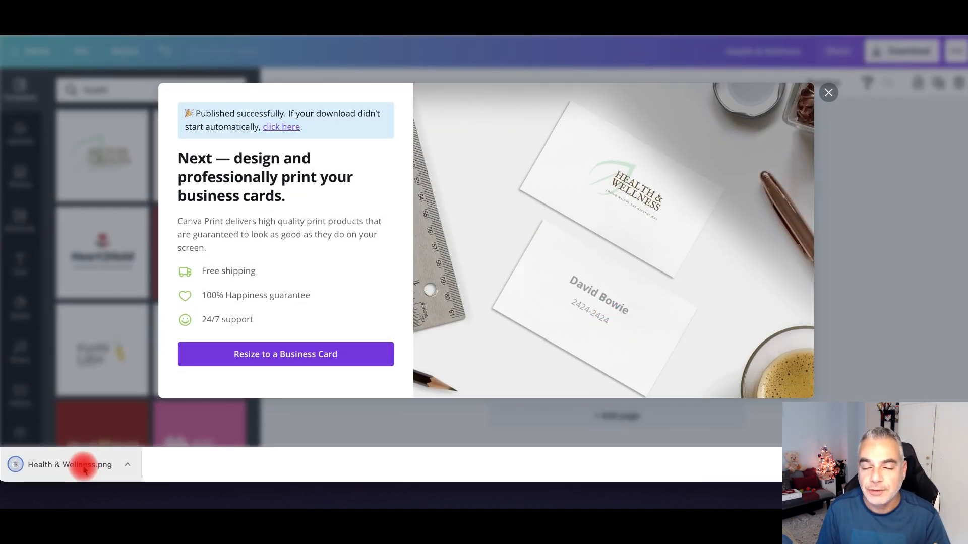
# - Open Health & Wellness.png in Preview and save it to the Desktop as PNG 'healthwellness logoi'
pyautogui.click(83, 467)
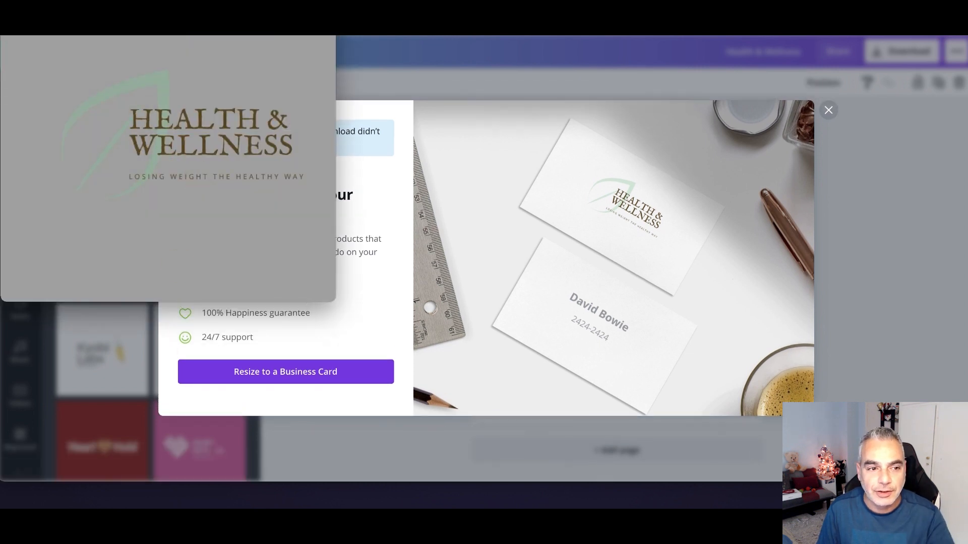
pyautogui.click(61, 36)
pyautogui.click(60, 36)
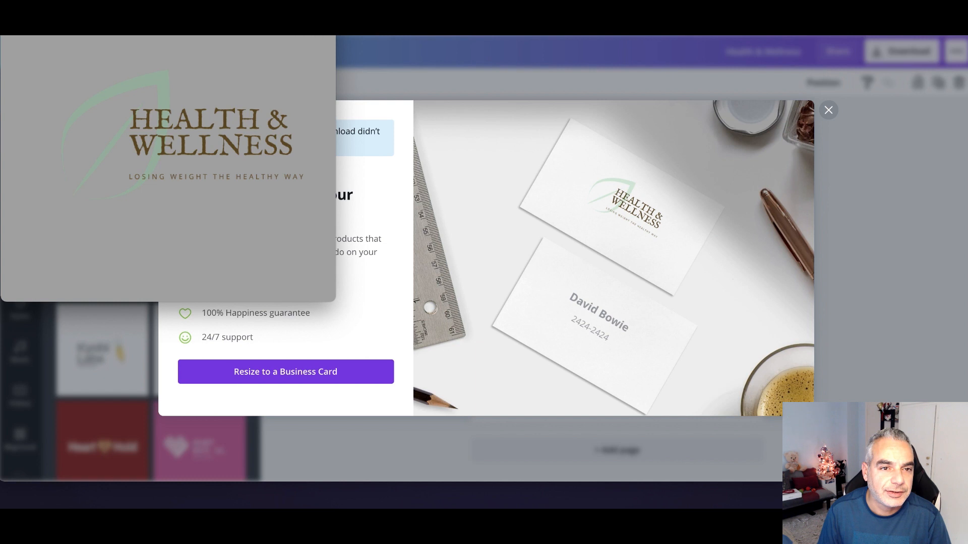
pyautogui.moveTo(303, 10); pyautogui.dragTo(551, 79)
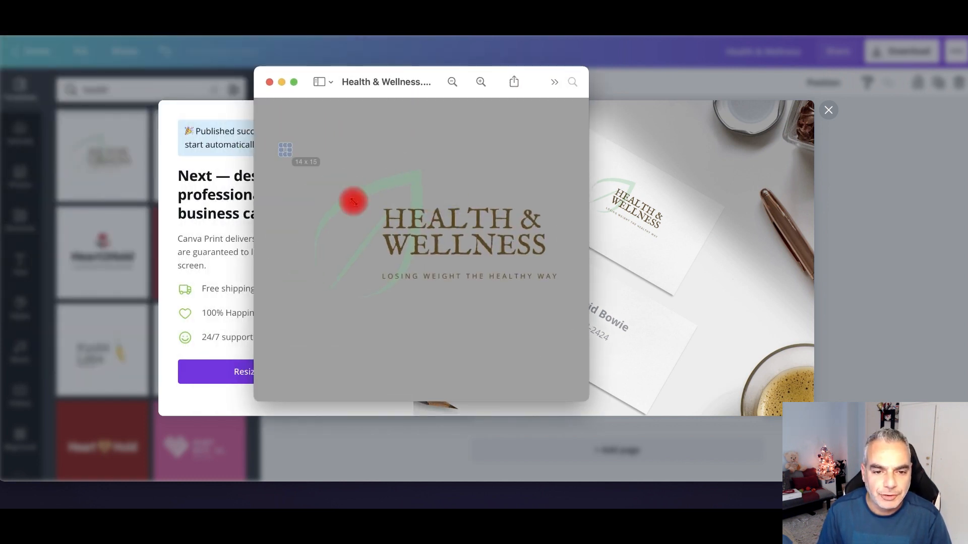
pyautogui.click(240, 178)
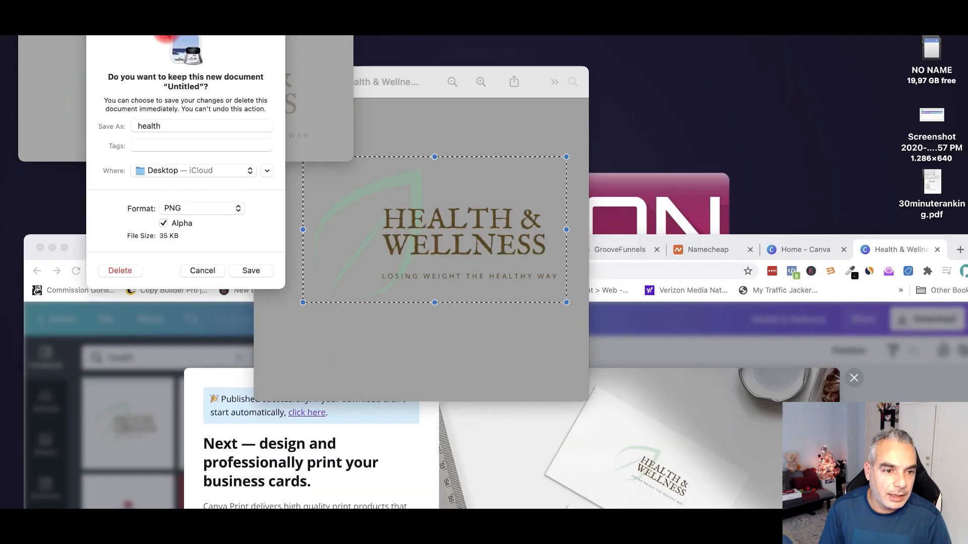
pyautogui.click(180, 126)
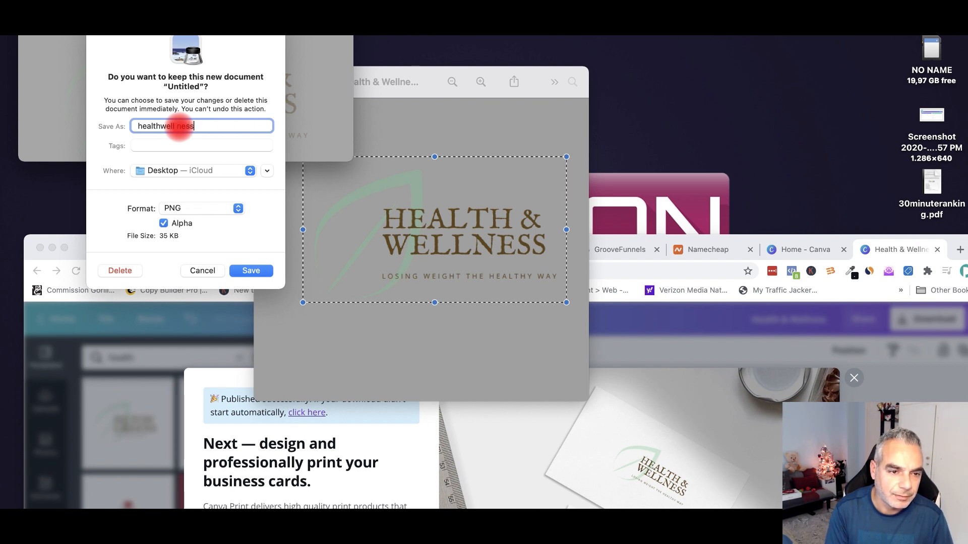
pyautogui.write('wellness logoi')
pyautogui.press('Return')
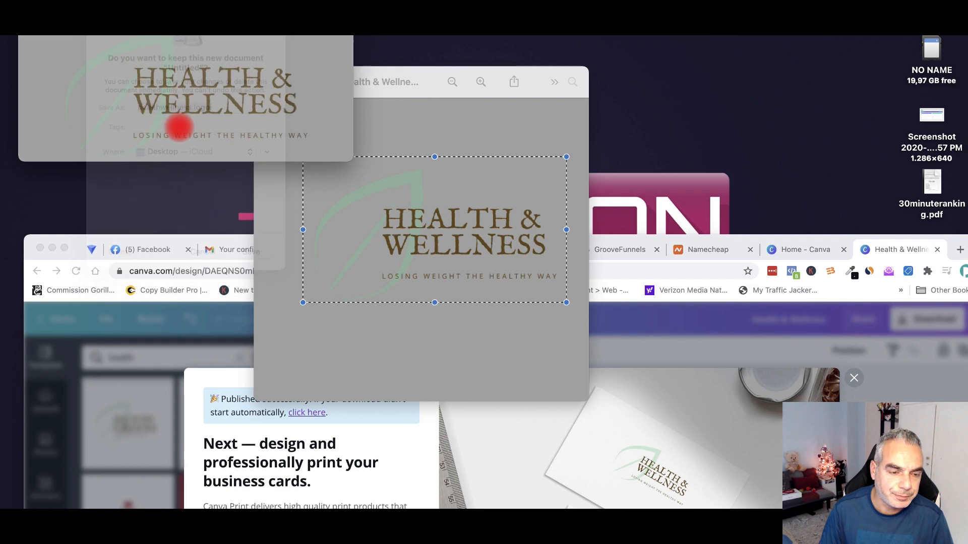
# - Return to the GroovePages advertorial and select the World of Gadgets header logo
pyautogui.moveTo(177, 241); pyautogui.dragTo(183, 16)
pyautogui.click(612, 29)
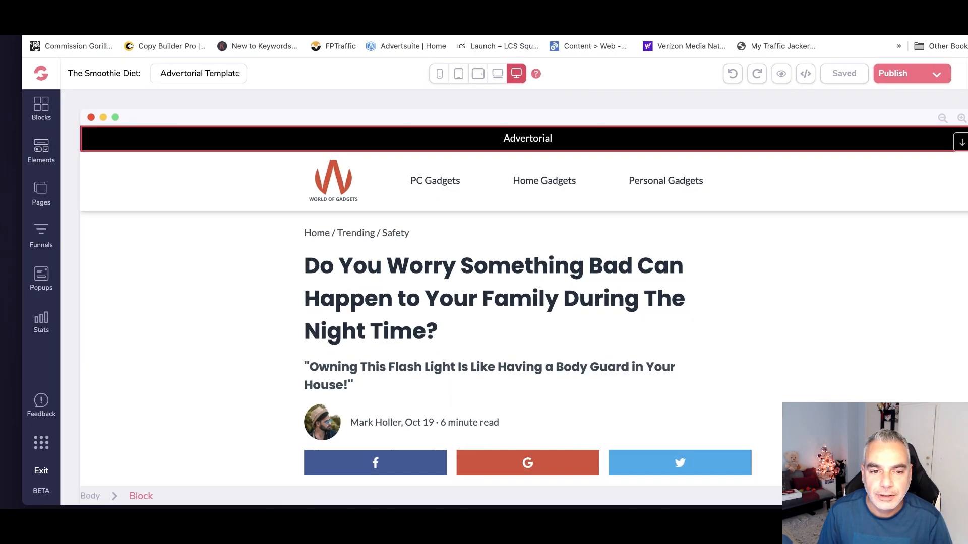
pyautogui.click(339, 198)
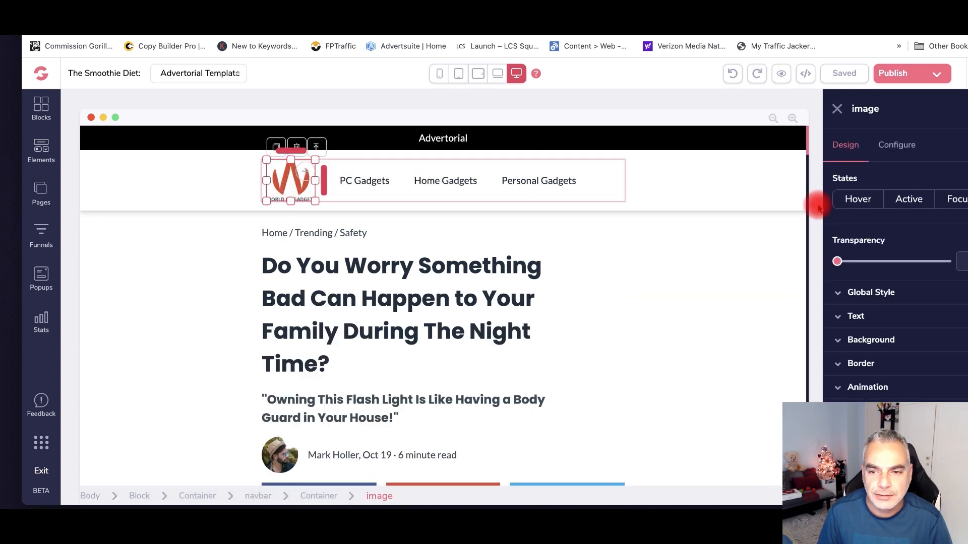
# - Swap the header logo for the Health & Wellness logo uploaded from the Desktop and shrink it
pyautogui.click(897, 147)
pyautogui.click(910, 248)
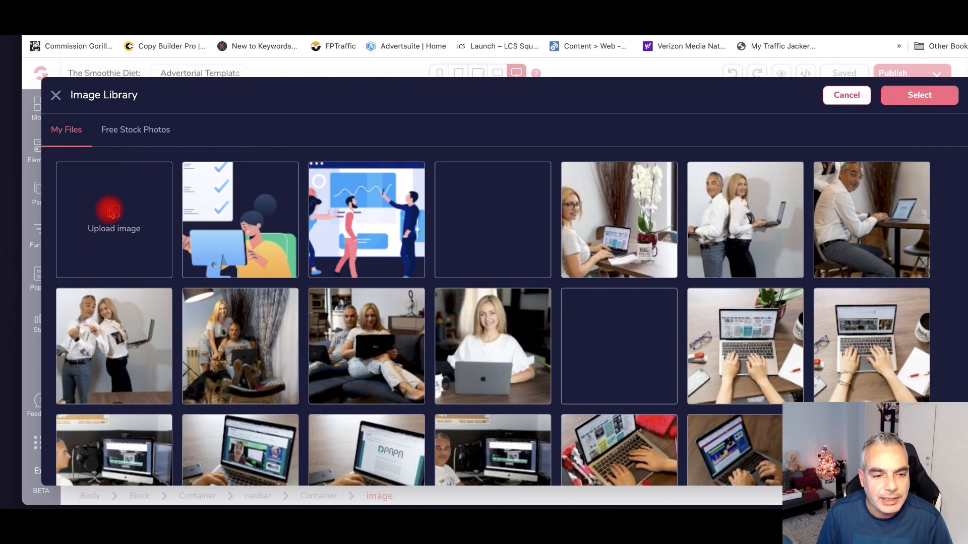
pyautogui.click(140, 207)
pyautogui.click(432, 108)
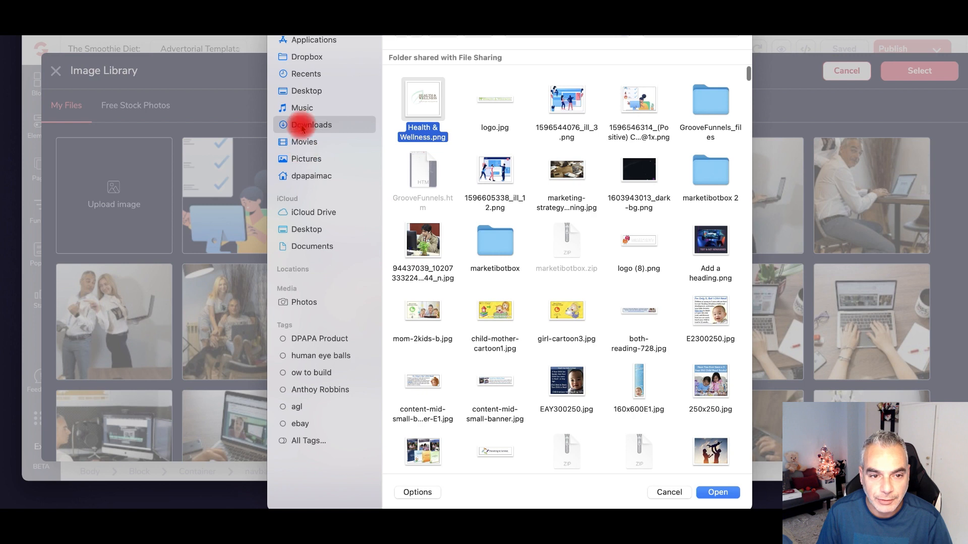
pyautogui.click(436, 116)
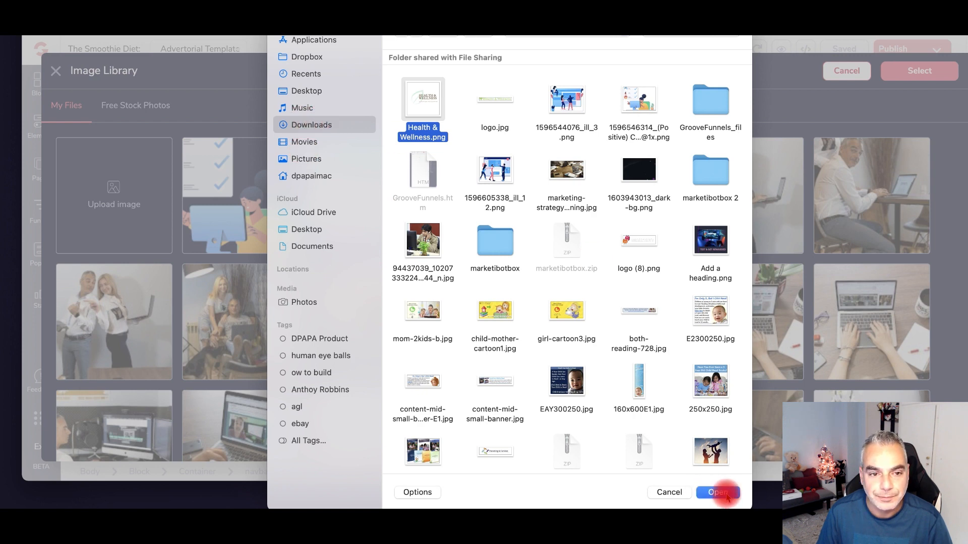
pyautogui.click(307, 91)
pyautogui.doubleClick(400, 98)
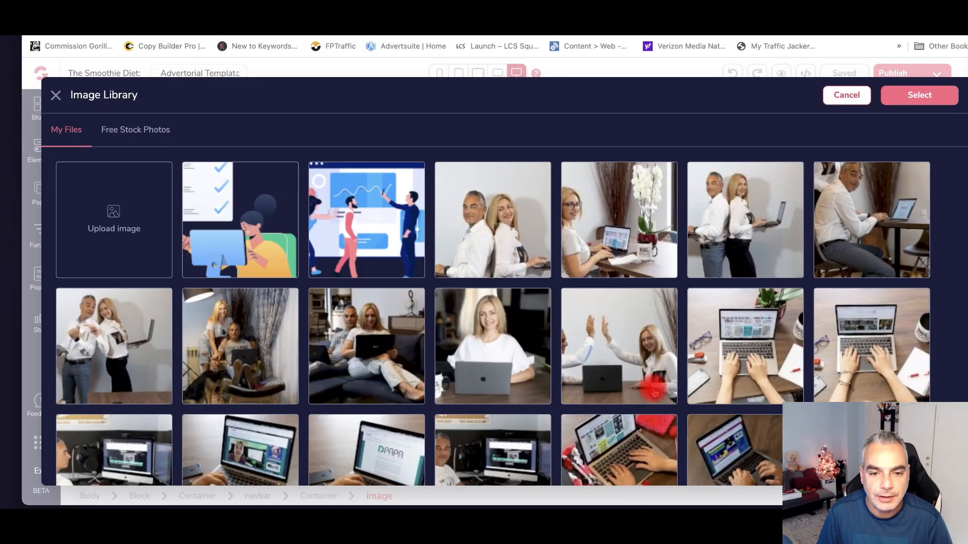
pyautogui.click(188, 301)
pyautogui.moveTo(148, 261)
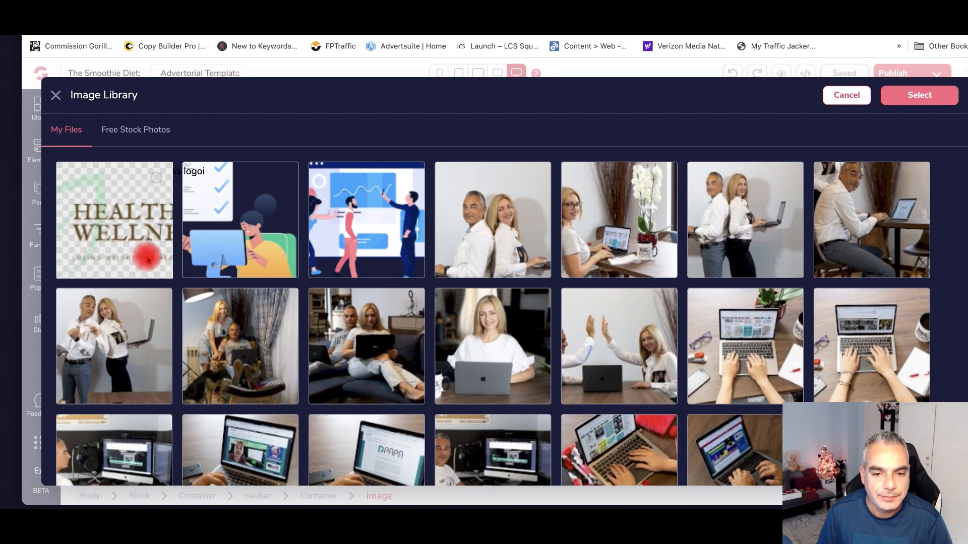
pyautogui.click(148, 261)
pyautogui.click(917, 95)
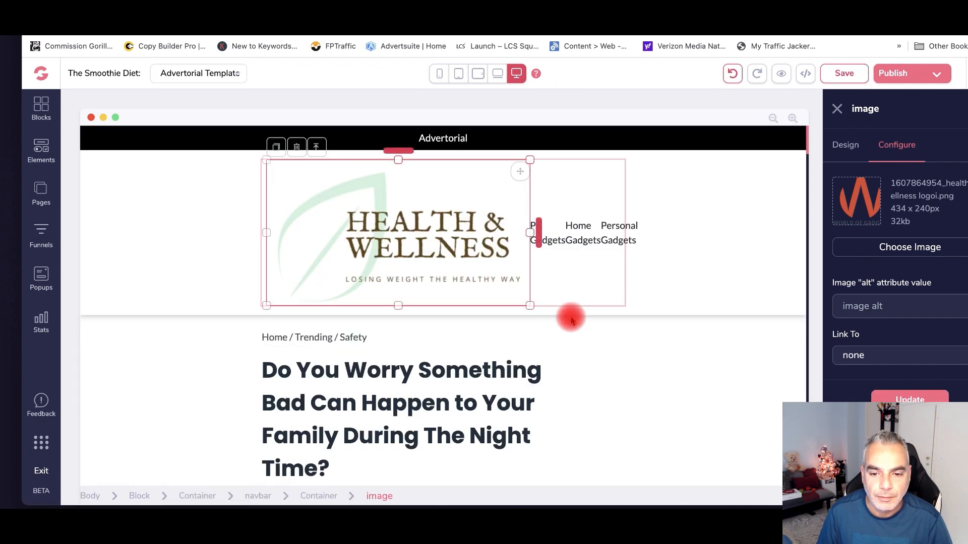
pyautogui.moveTo(530, 305); pyautogui.dragTo(317, 211)
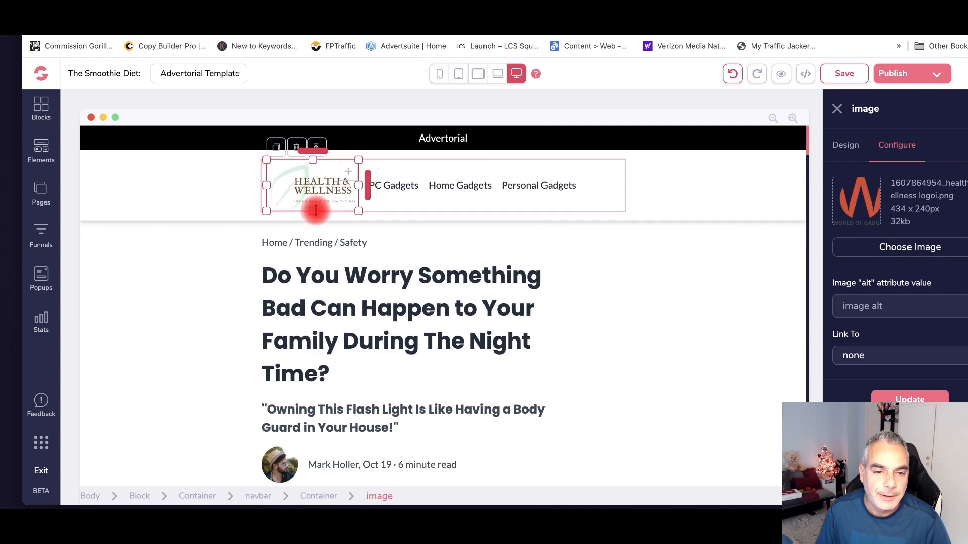
# - Select the PC, Home and Personal Gadgets menu links and bring up the PC Gadgets link settings
pyautogui.click(415, 185)
pyautogui.click(473, 184)
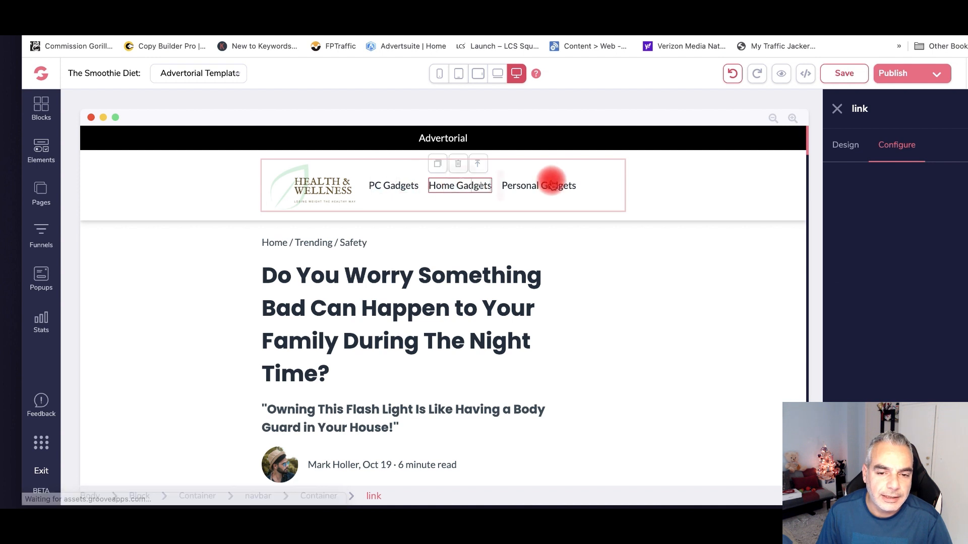
pyautogui.click(551, 182)
pyautogui.click(391, 192)
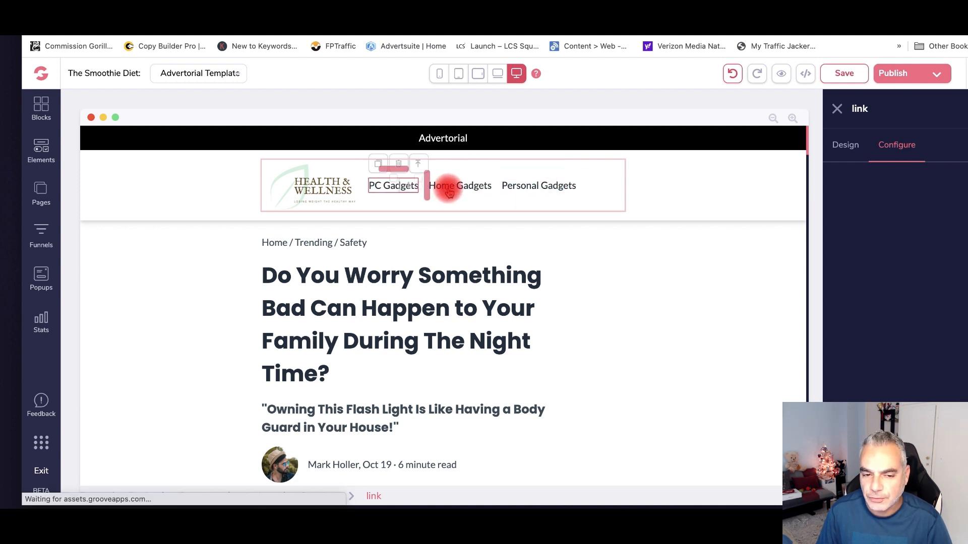
pyautogui.scroll(-2, 431, 239)
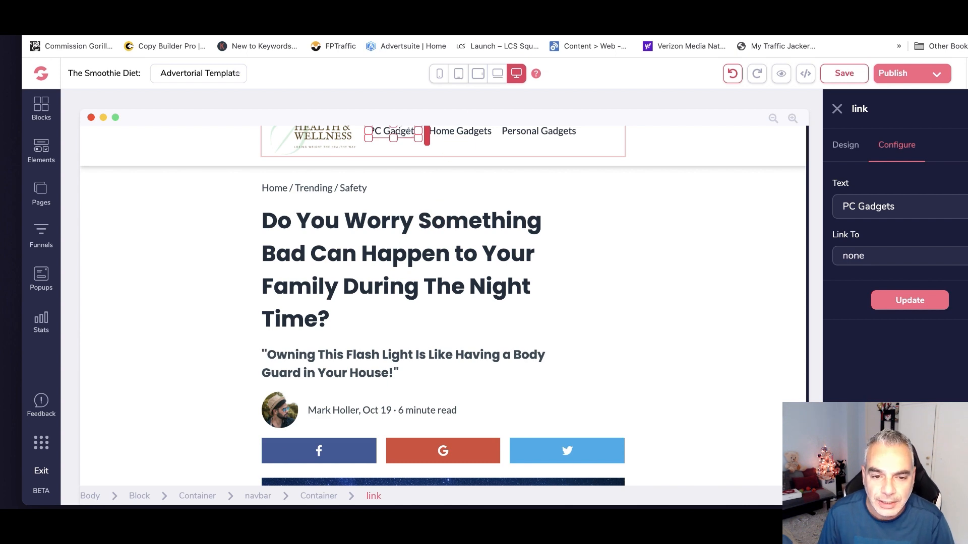
# - Paste the article's green smoothies headline over the old headline and widen its box
pyautogui.click(315, 164)
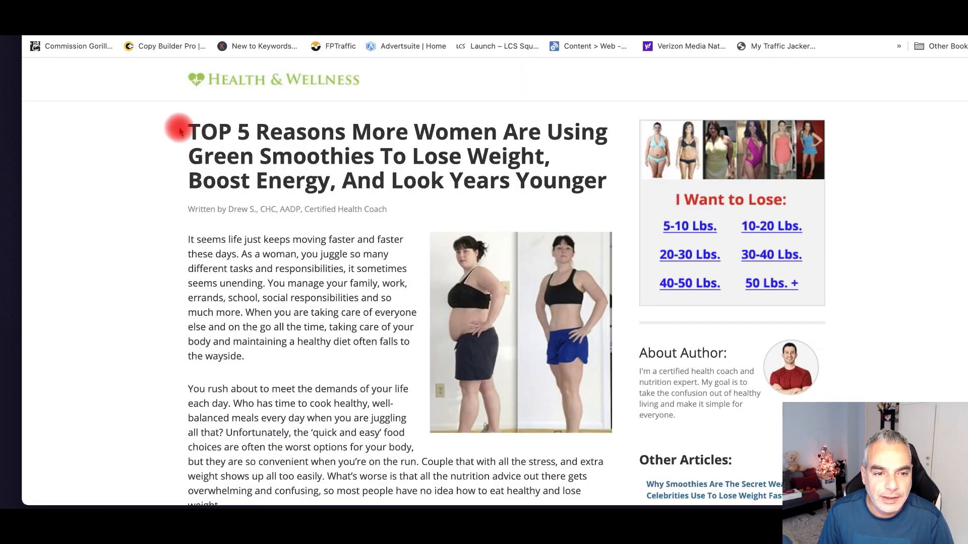
pyautogui.moveTo(179, 131); pyautogui.dragTo(610, 179)
pyautogui.rightClick(576, 179)
pyautogui.click(590, 206)
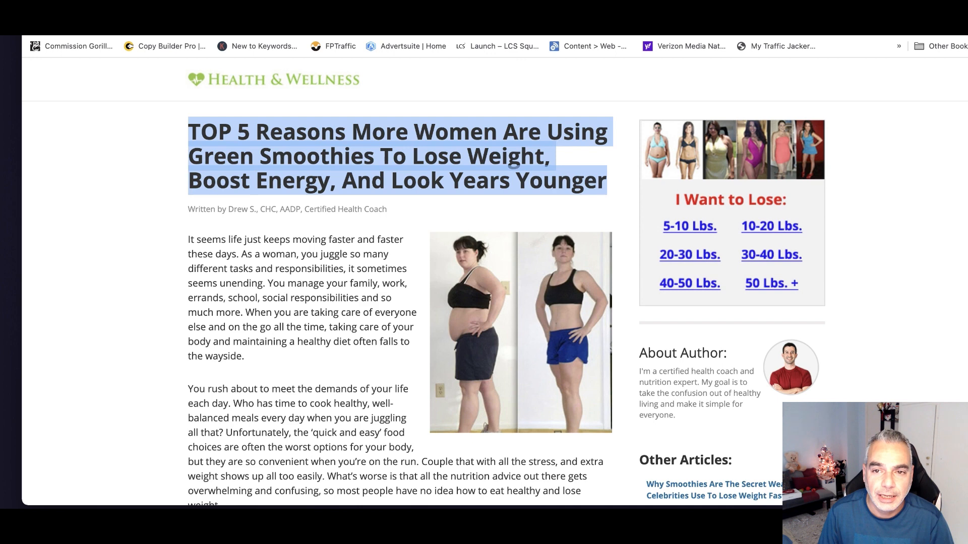
pyautogui.click(359, 217)
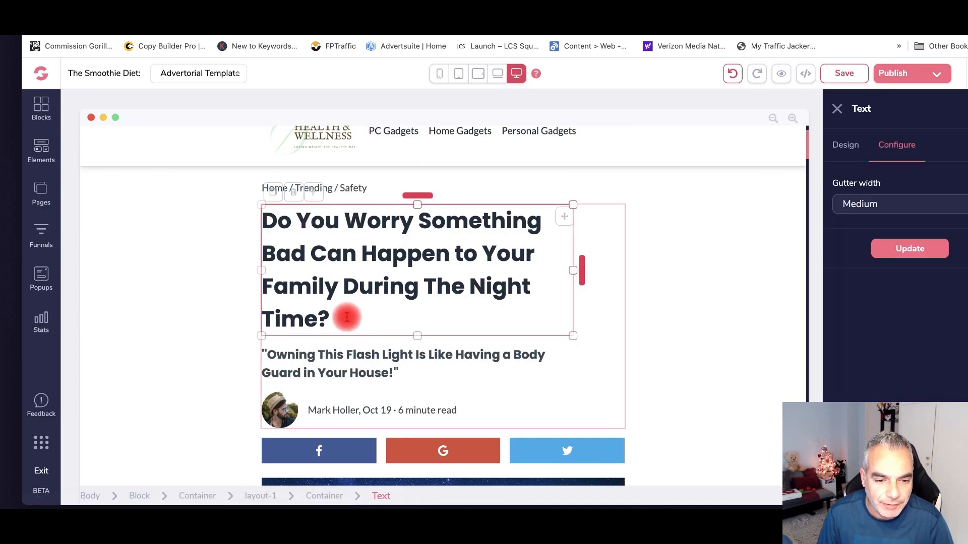
pyautogui.moveTo(346, 318); pyautogui.dragTo(264, 232)
pyautogui.press('super+v')
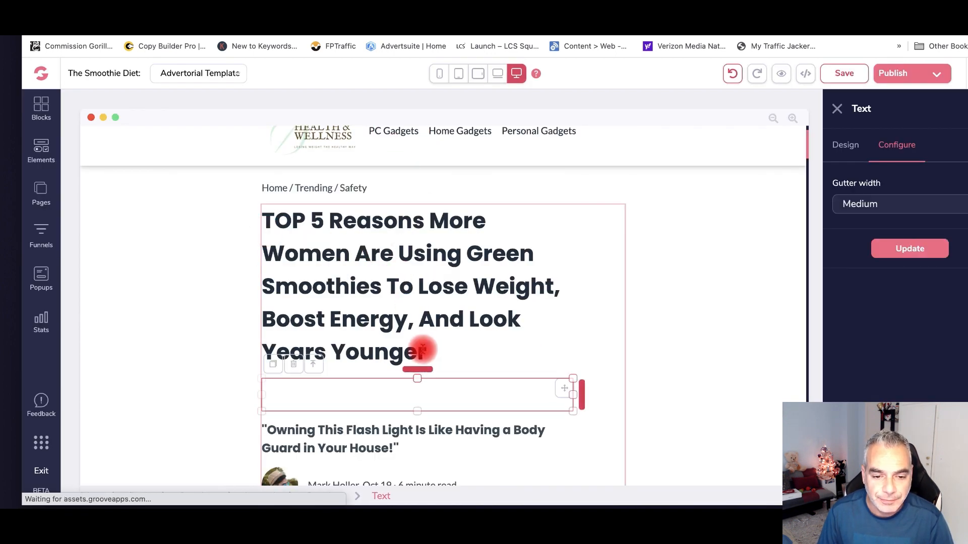
pyautogui.moveTo(573, 286); pyautogui.dragTo(621, 287)
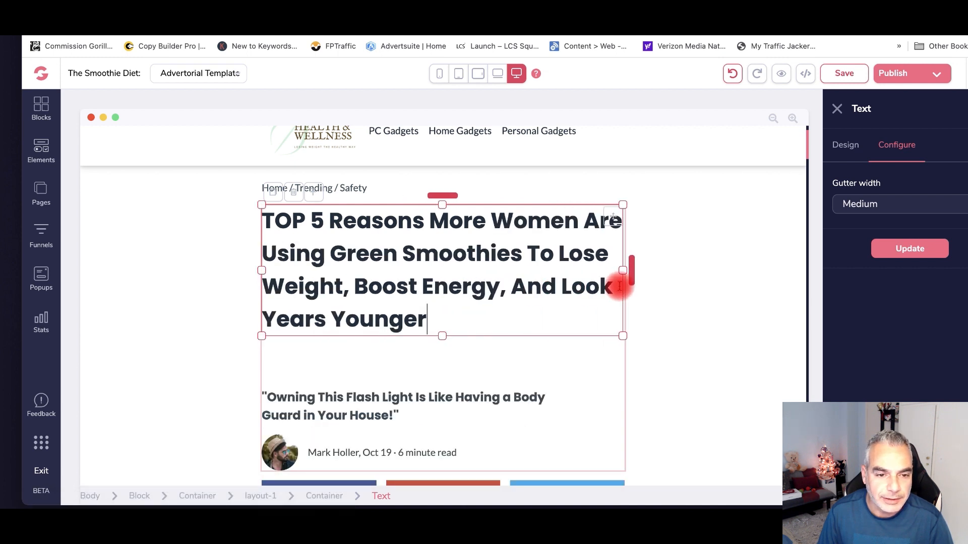
pyautogui.scroll(-3, 376, 328)
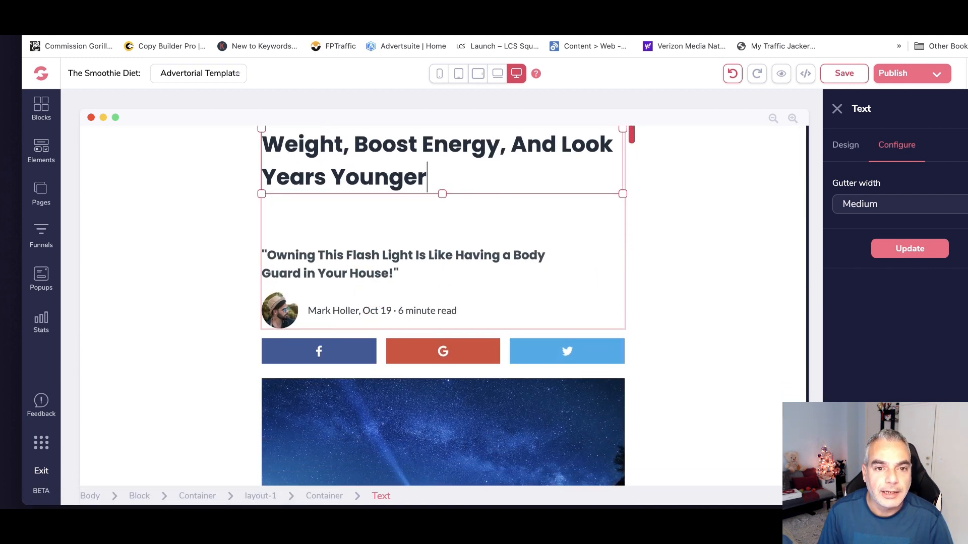
# - Copy the author byline from the Health & Wellness article
pyautogui.click(458, 35)
pyautogui.moveTo(187, 209); pyautogui.dragTo(367, 211)
pyautogui.rightClick(362, 210)
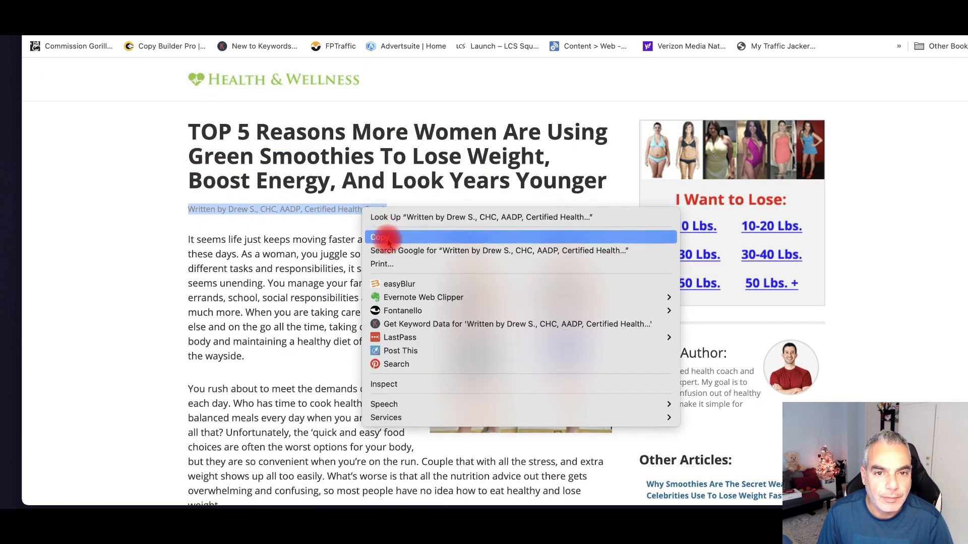
pyautogui.click(388, 237)
pyautogui.click(403, 34)
pyautogui.click(458, 35)
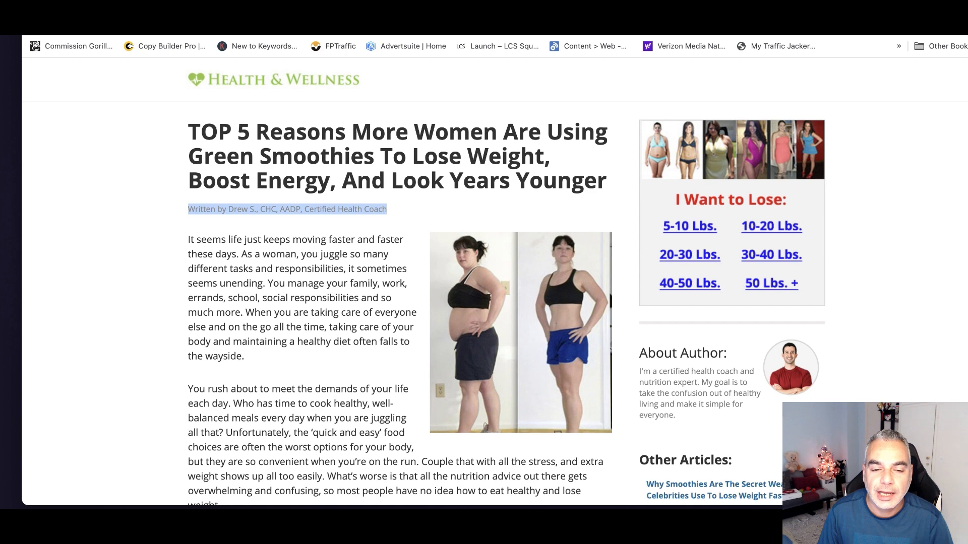
pyautogui.click(423, 34)
# - Paste the certified health coach credit into the byline, delete leftover text, and select the avatar
pyautogui.click(394, 270)
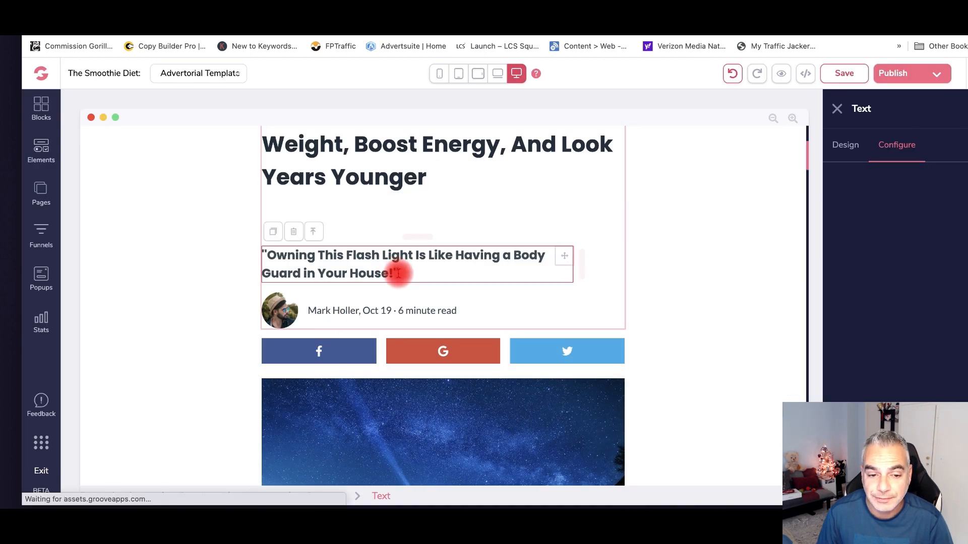
pyautogui.click(458, 313)
pyautogui.click(456, 312)
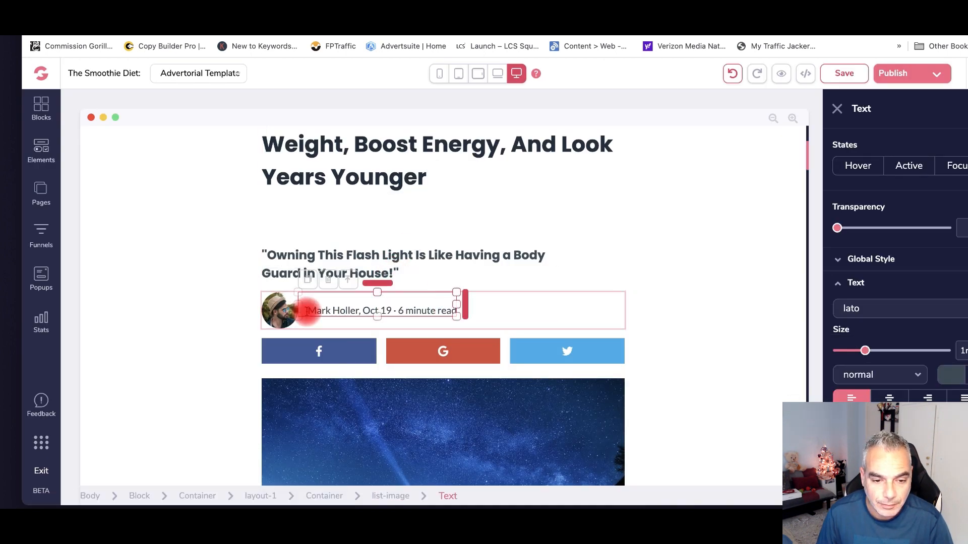
pyautogui.moveTo(306, 311); pyautogui.dragTo(452, 311)
pyautogui.press('Left')
pyautogui.press('super+v')
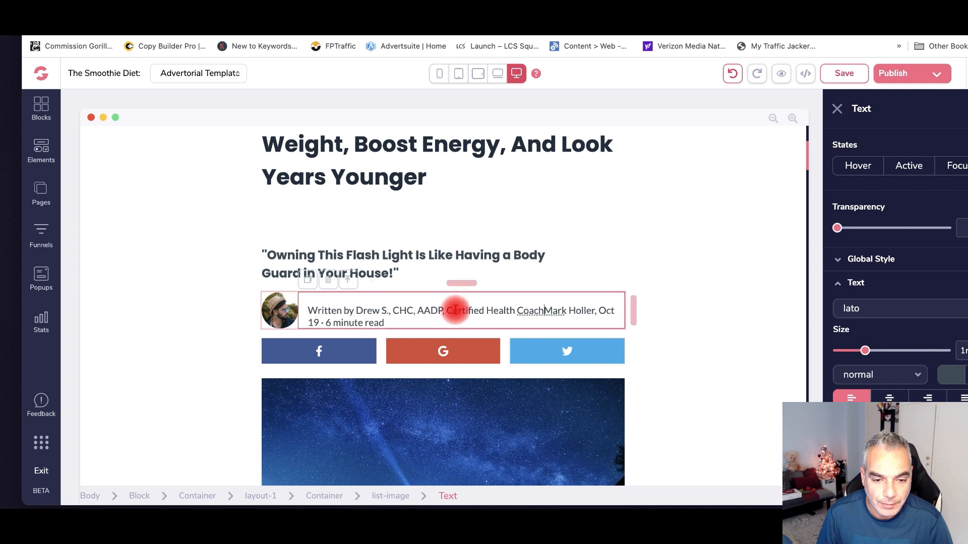
pyautogui.moveTo(545, 310); pyautogui.dragTo(566, 323)
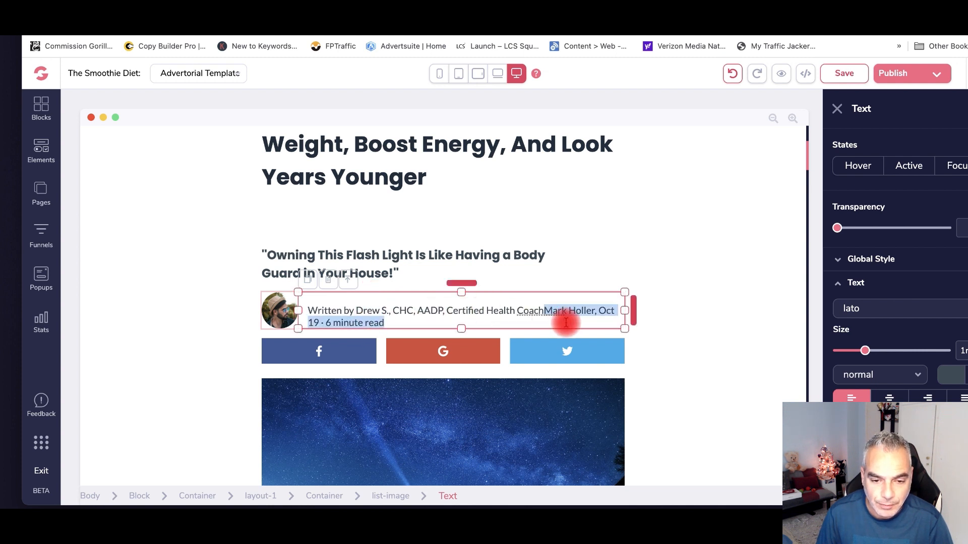
pyautogui.press('BackSpace')
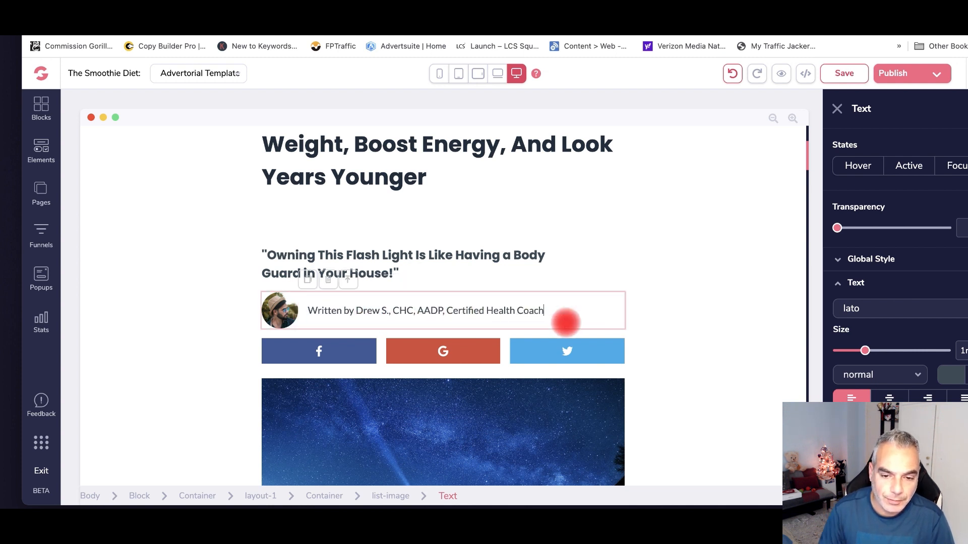
pyautogui.click(281, 318)
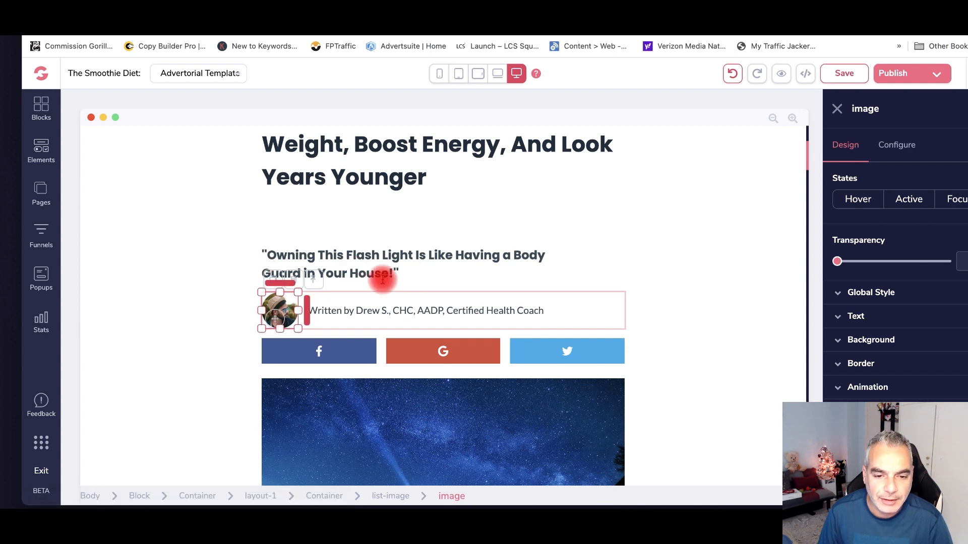
pyautogui.click(383, 279)
pyautogui.click(278, 311)
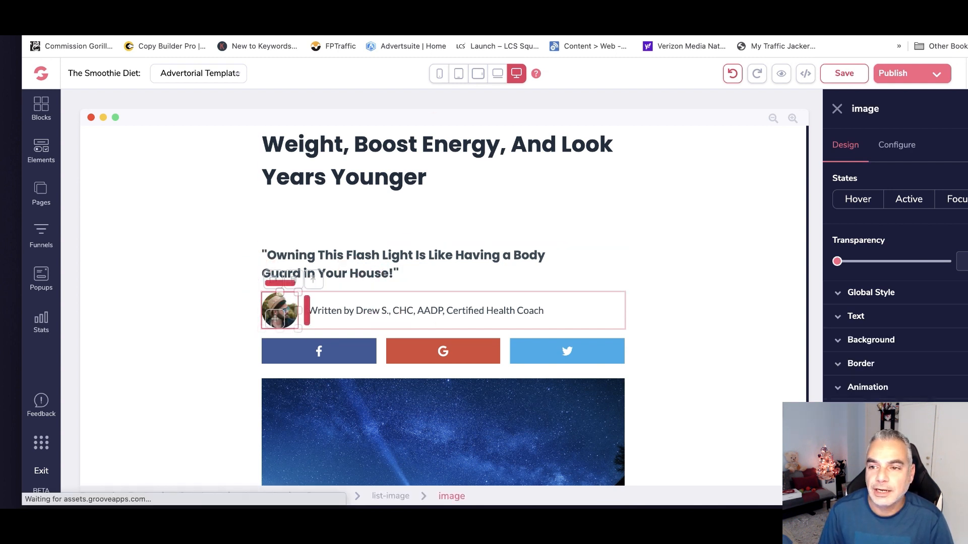
# - In a new tab, search Google for 'doctor' and switch to image results
pyautogui.press('super+t')
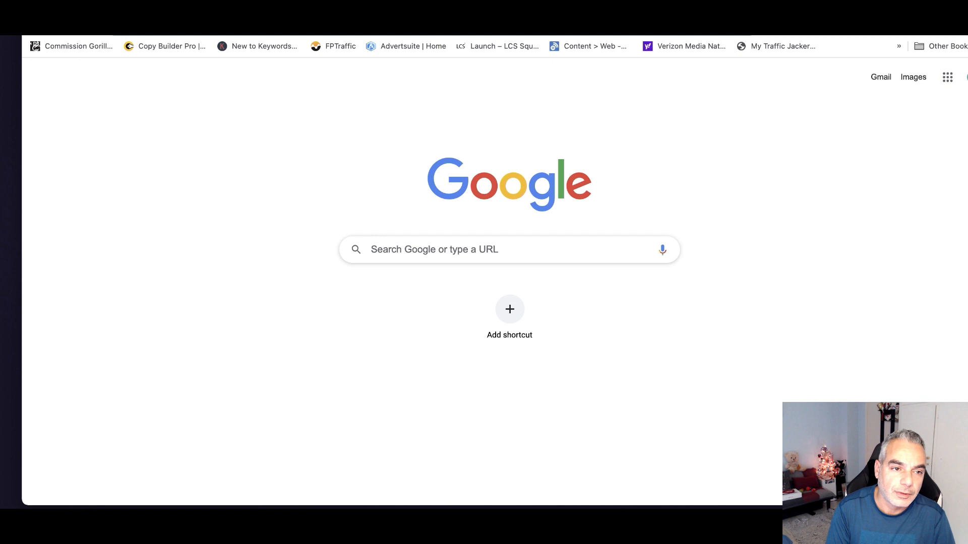
pyautogui.write('google.comcom')
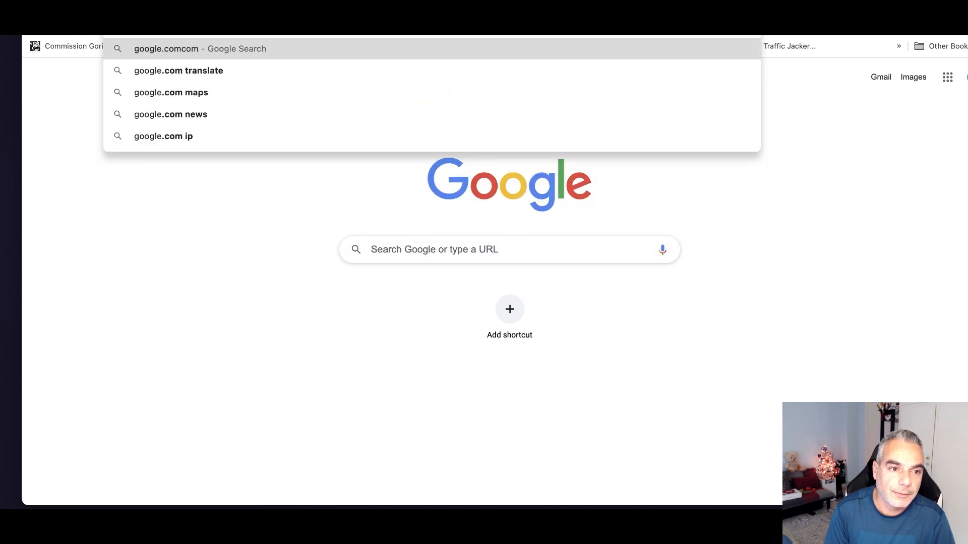
pyautogui.press('BackSpace')
pyautogui.press('BackSpace')
pyautogui.press('BackSpace')
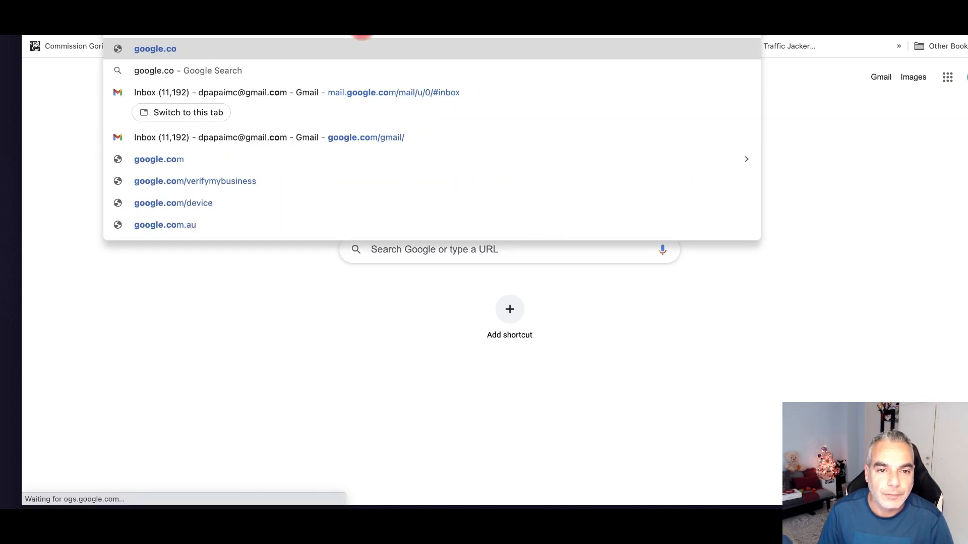
pyautogui.press('BackSpace')
pyautogui.press('BackSpace')
pyautogui.press('BackSpace')
pyautogui.press('BackSpace')
pyautogui.press('BackSpace')
pyautogui.press('BackSpace')
pyautogui.press('BackSpace')
pyautogui.press('BackSpace')
pyautogui.press('BackSpace')
pyautogui.write('docstor')
pyautogui.press('Return')
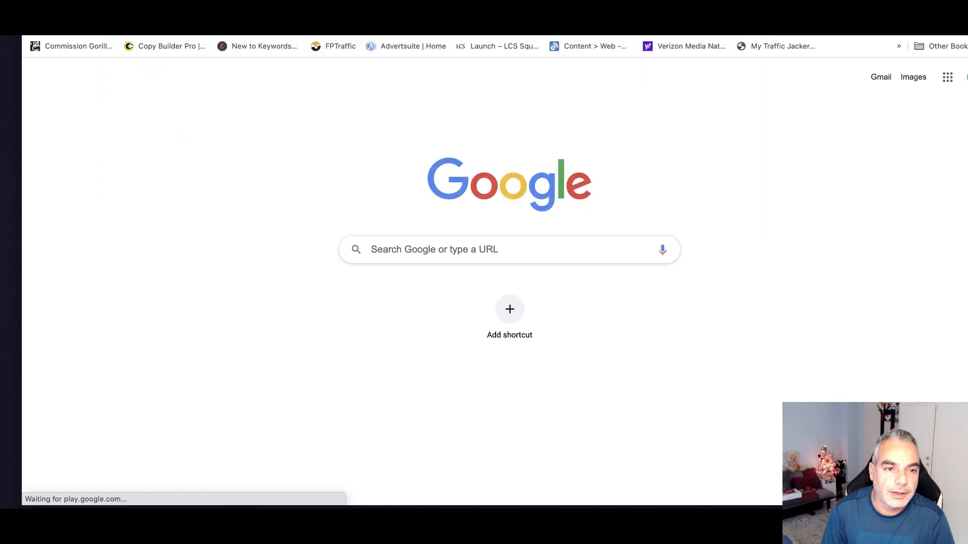
pyautogui.click(235, 82)
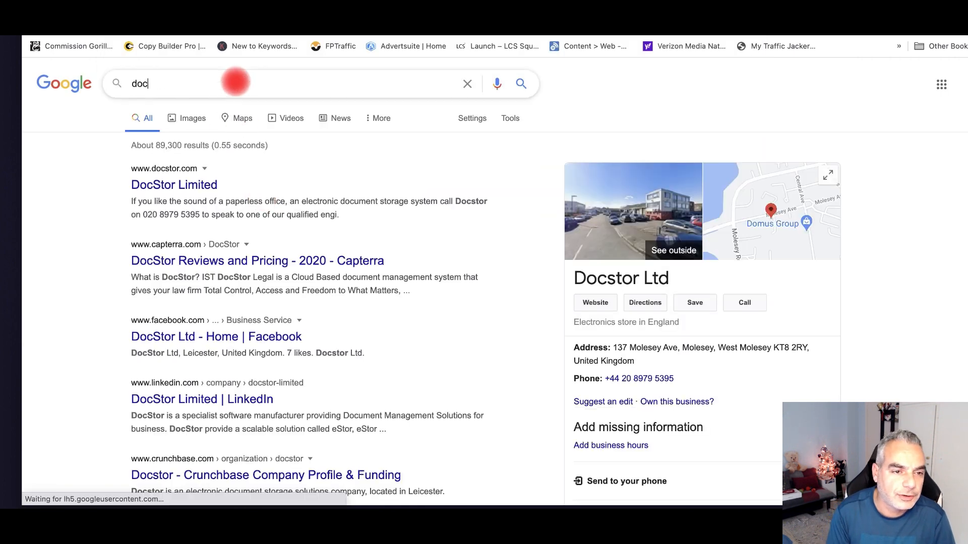
pyautogui.press('BackSpace')
pyautogui.press('BackSpace')
pyautogui.write('ctor')
pyautogui.press('Return')
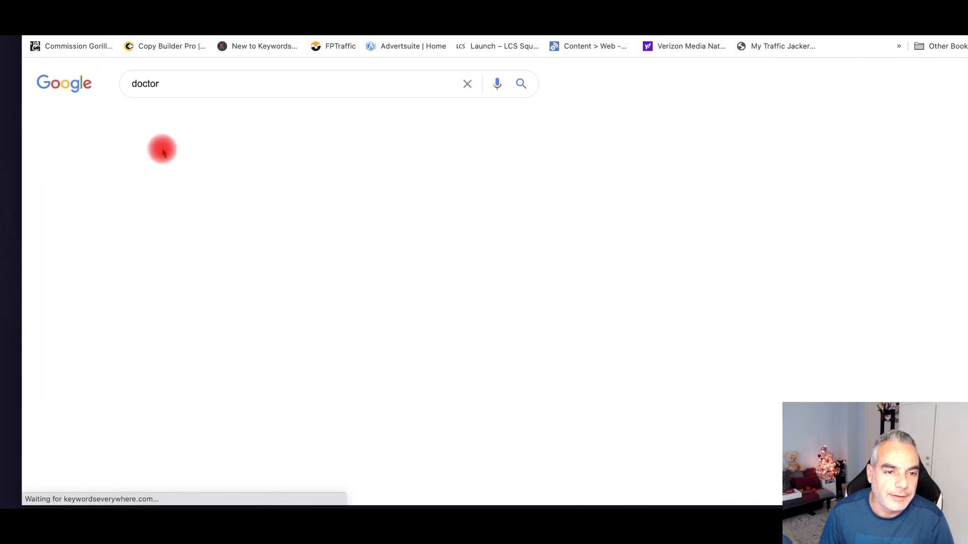
pyautogui.click(172, 119)
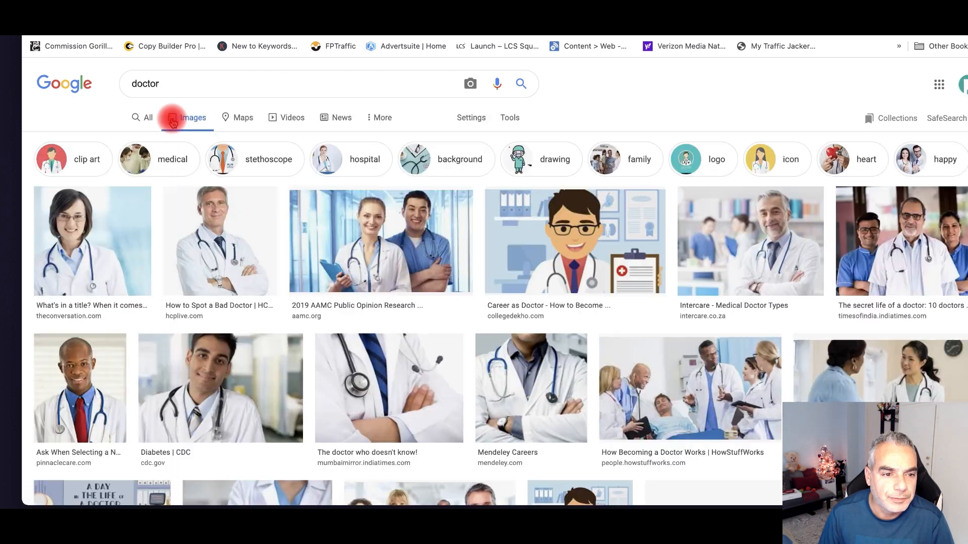
# - Screenshot the smiling grey-haired doctor preview, then return to the GroovePages editor
pyautogui.click(212, 278)
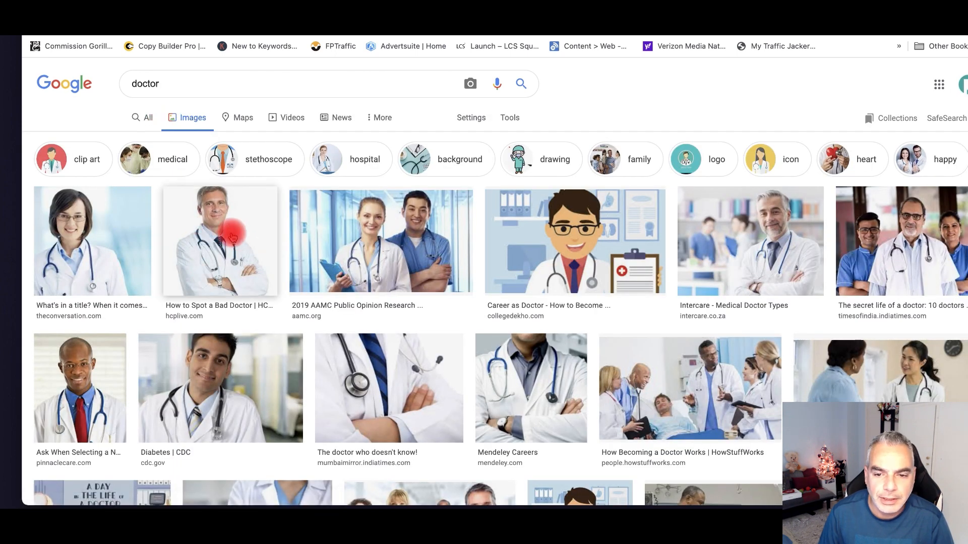
pyautogui.scroll(-1, 230, 239)
pyautogui.moveTo(761, 198); pyautogui.dragTo(761, 195)
pyautogui.moveTo(770, 132); pyautogui.dragTo(731, 195)
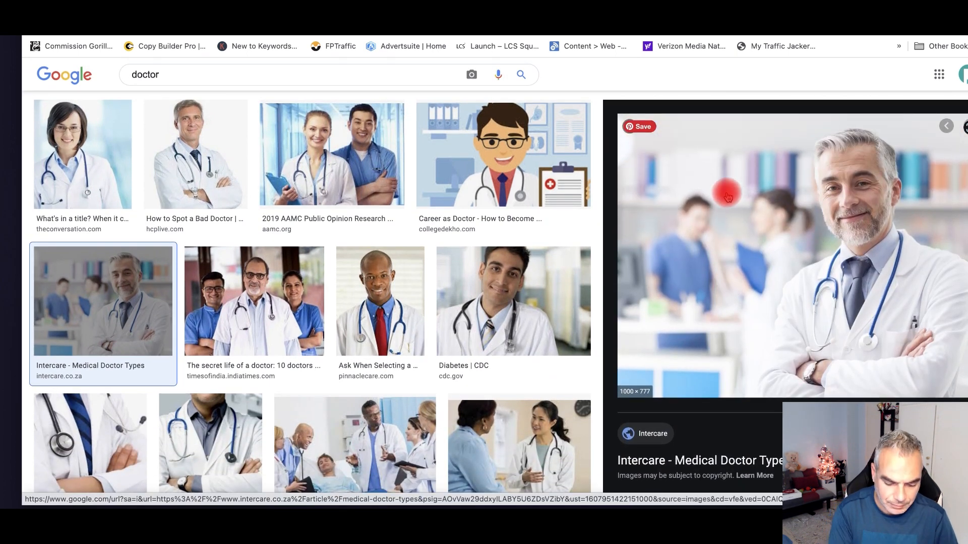
pyautogui.moveTo(759, 129); pyautogui.dragTo(935, 286)
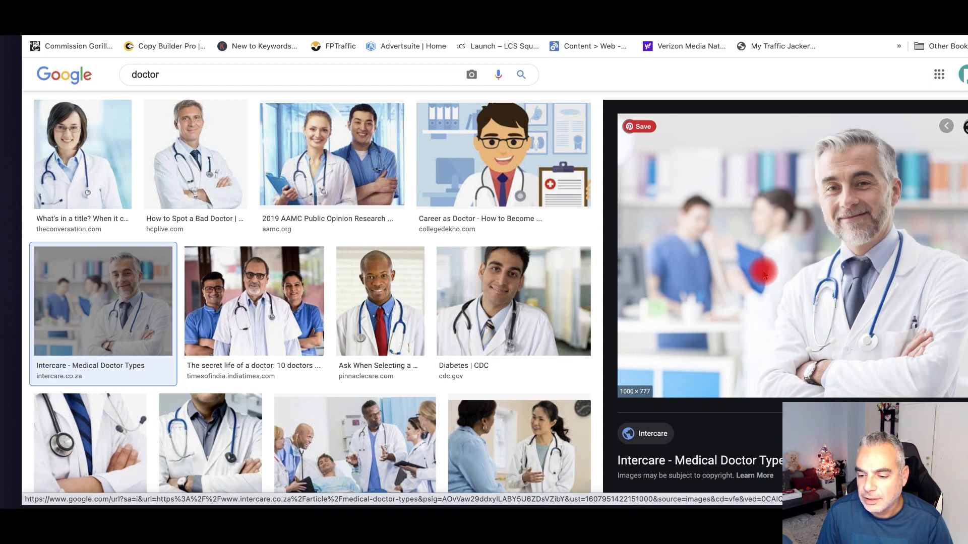
pyautogui.scroll(-5, 763, 272)
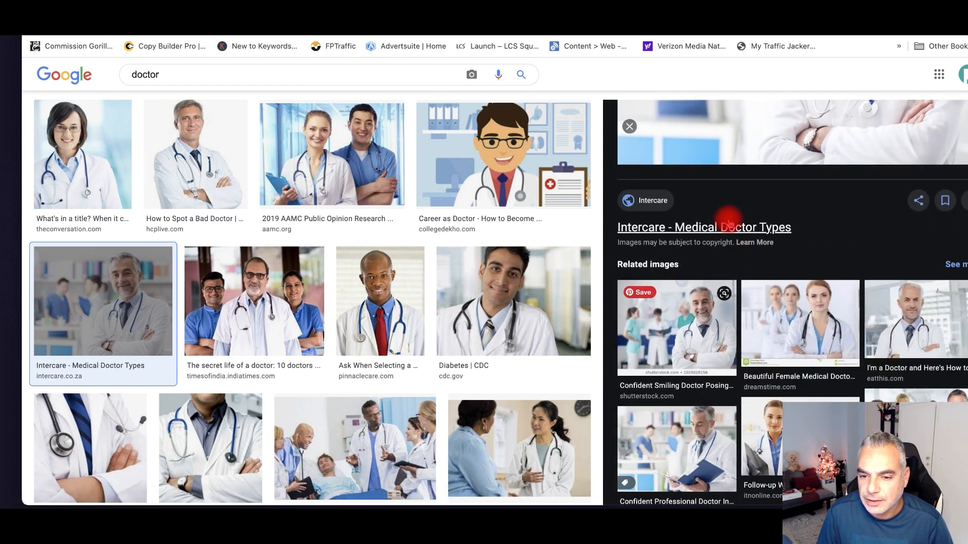
pyautogui.click(747, 243)
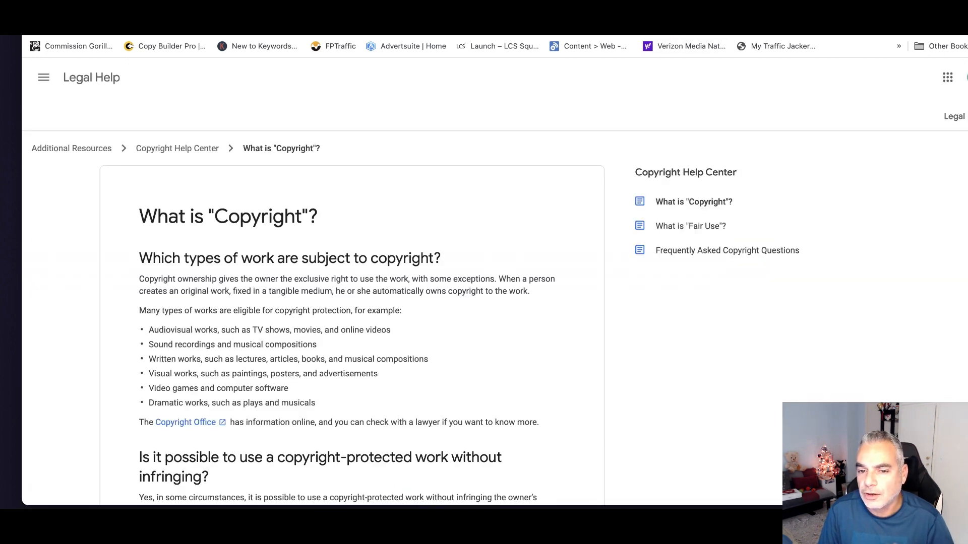
pyautogui.press('super+w')
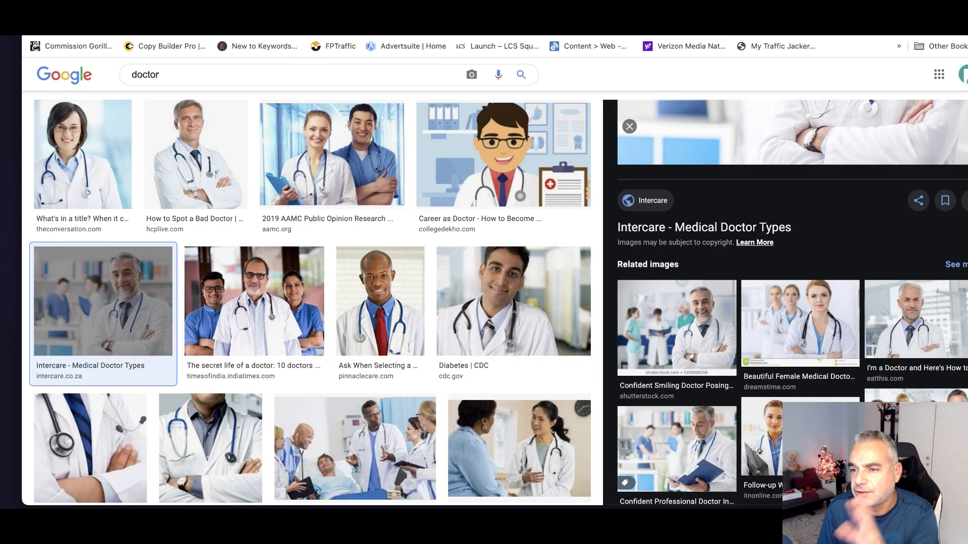
pyautogui.hotkey('ctrl', 'Tab')
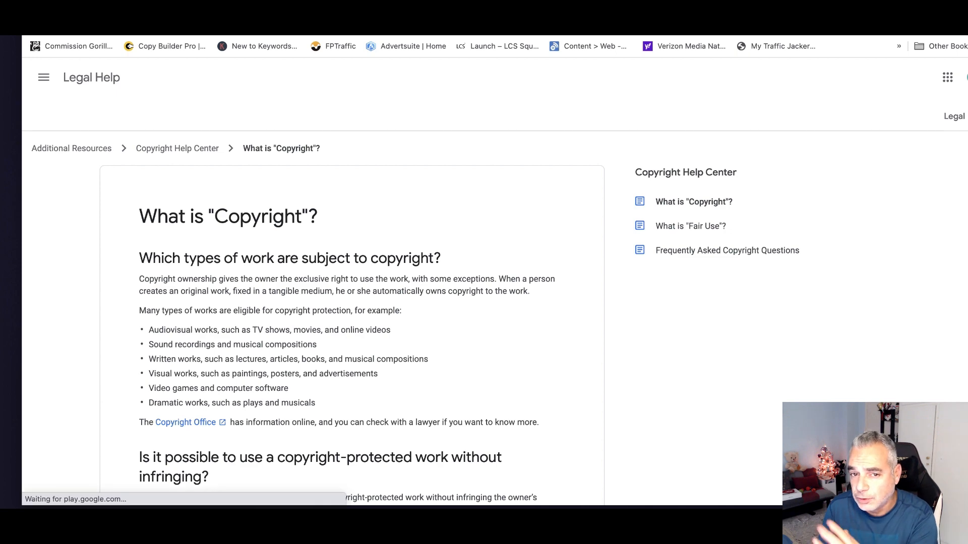
pyautogui.hotkey('ctrl', 'shift', 'Tab')
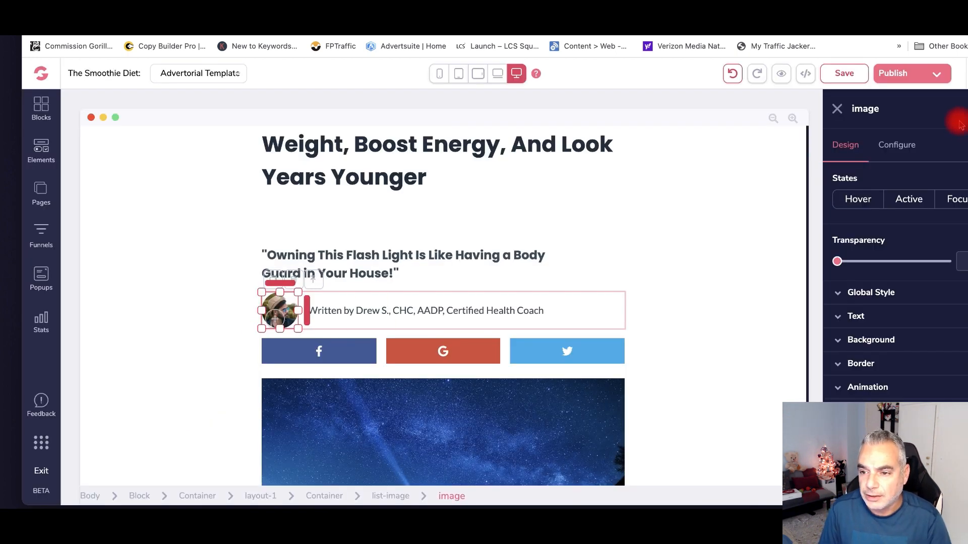
# - Search the avatar's image library Free Stock Photos for 'doctor'
pyautogui.click(900, 146)
pyautogui.click(897, 249)
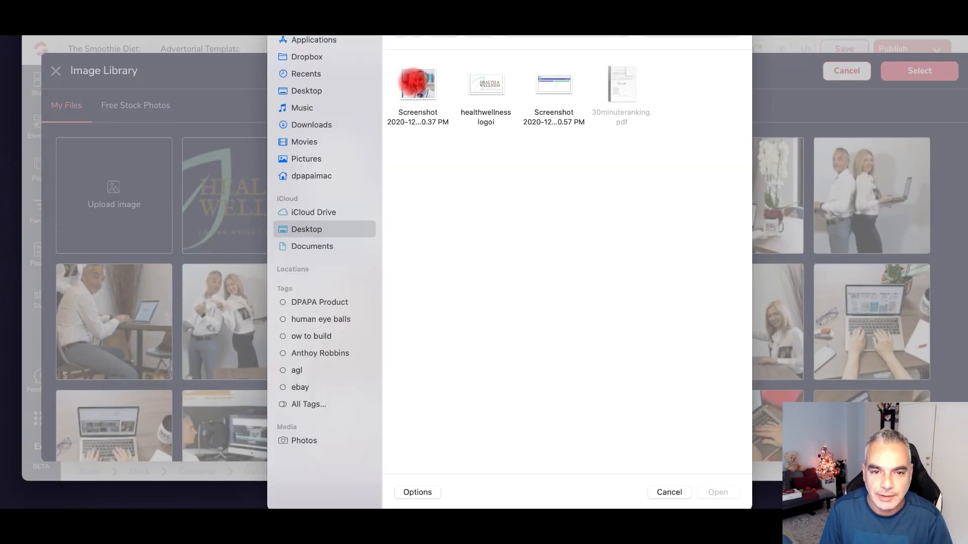
pyautogui.click(417, 84)
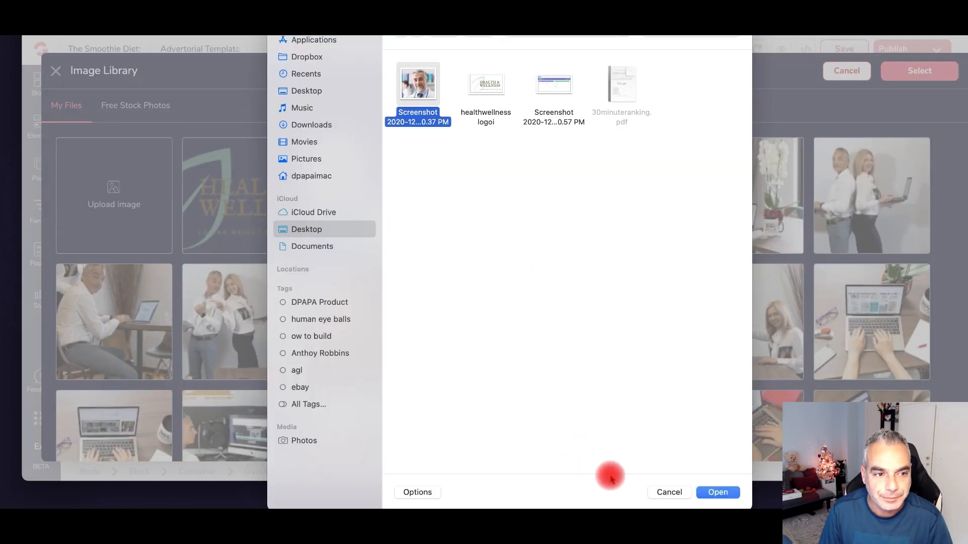
pyautogui.click(707, 493)
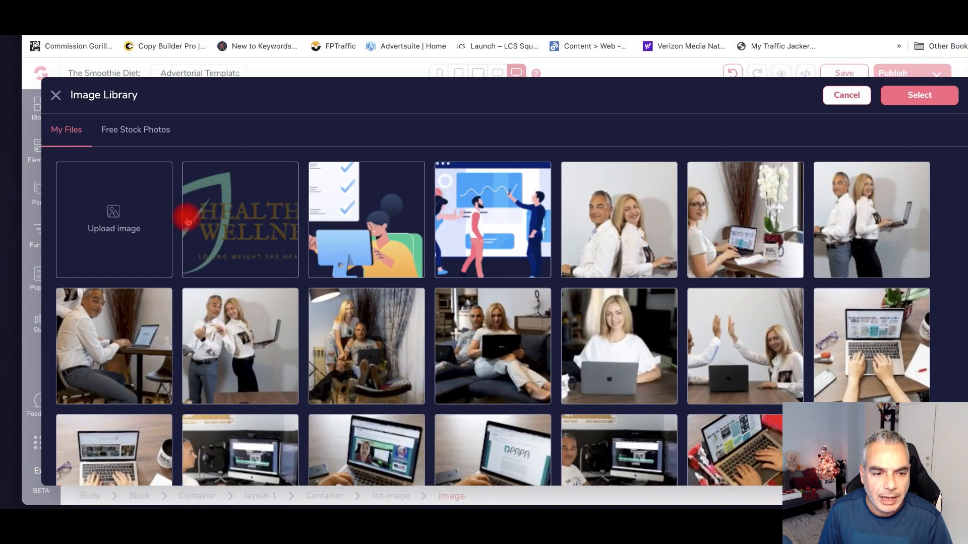
pyautogui.click(133, 134)
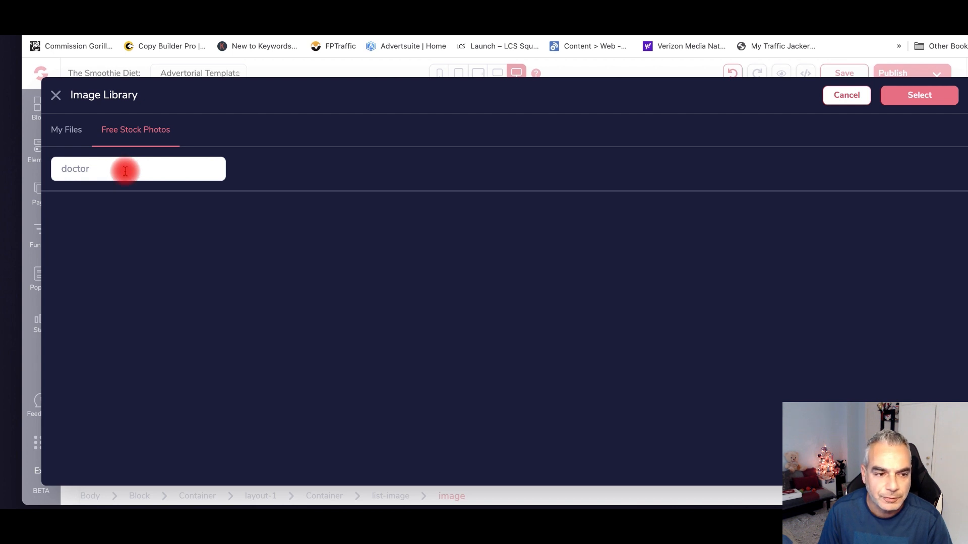
pyautogui.press('Return')
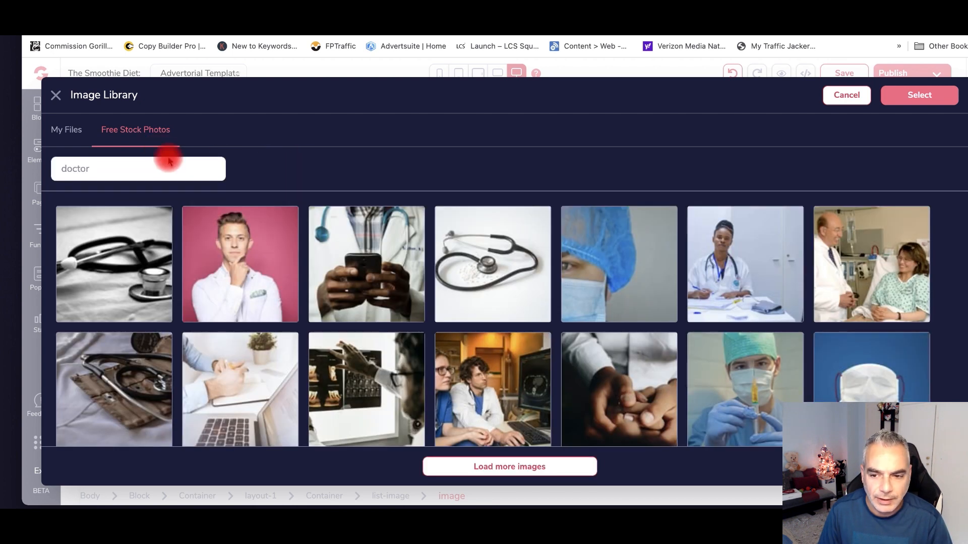
pyautogui.scroll(-3, 322, 248)
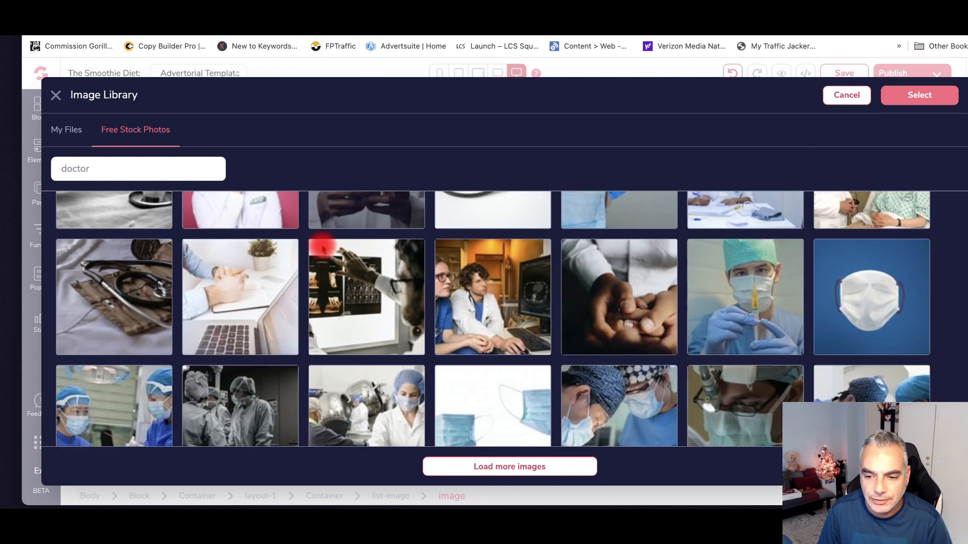
pyautogui.scroll(3, 320, 245)
# - Add the pink-background portrait to My Files and apply it as the author photo
pyautogui.click(255, 244)
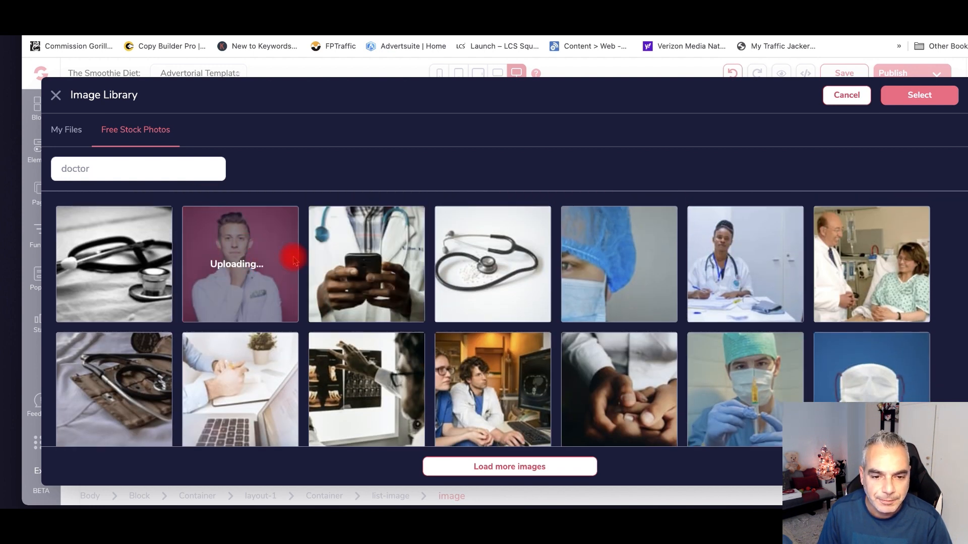
pyautogui.scroll(-5, 302, 261)
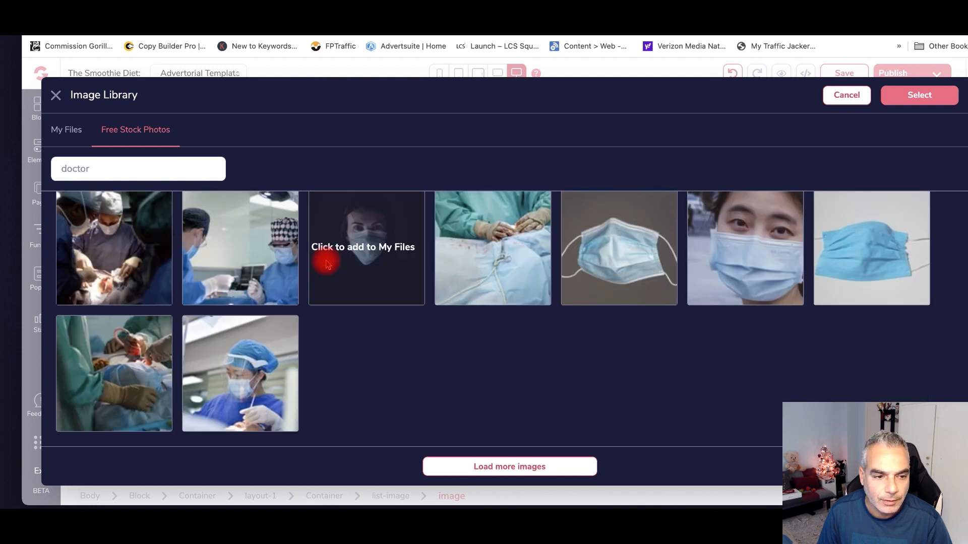
pyautogui.click(326, 264)
pyautogui.click(190, 194)
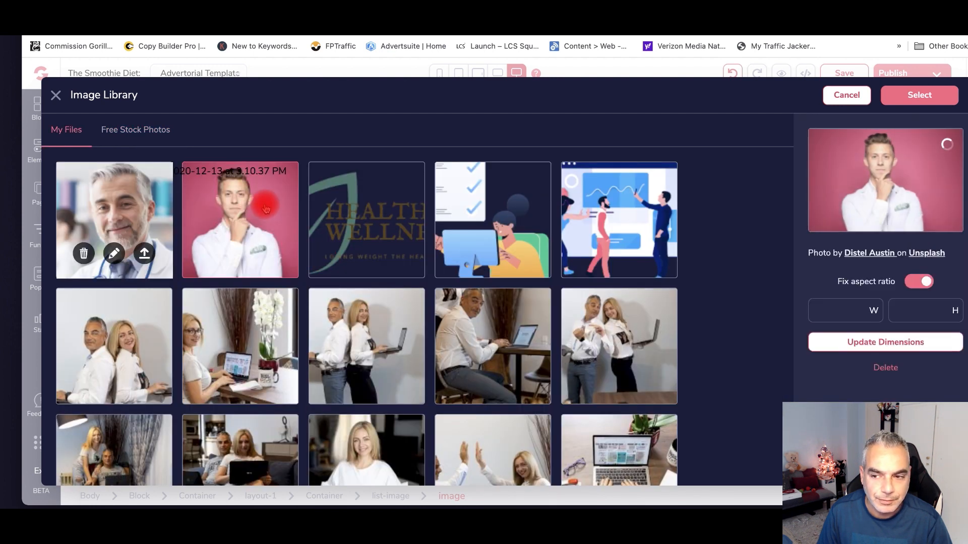
pyautogui.click(266, 208)
pyautogui.click(266, 209)
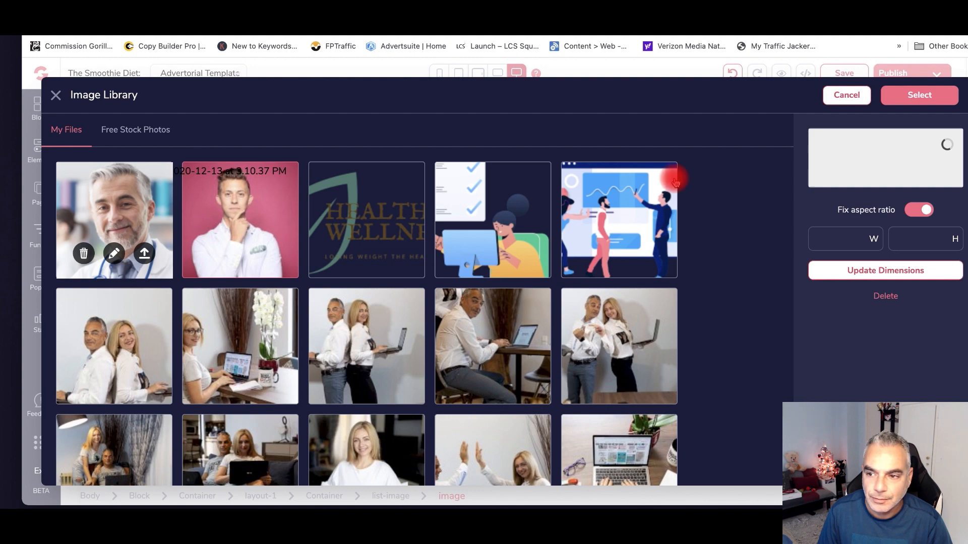
pyautogui.click(919, 94)
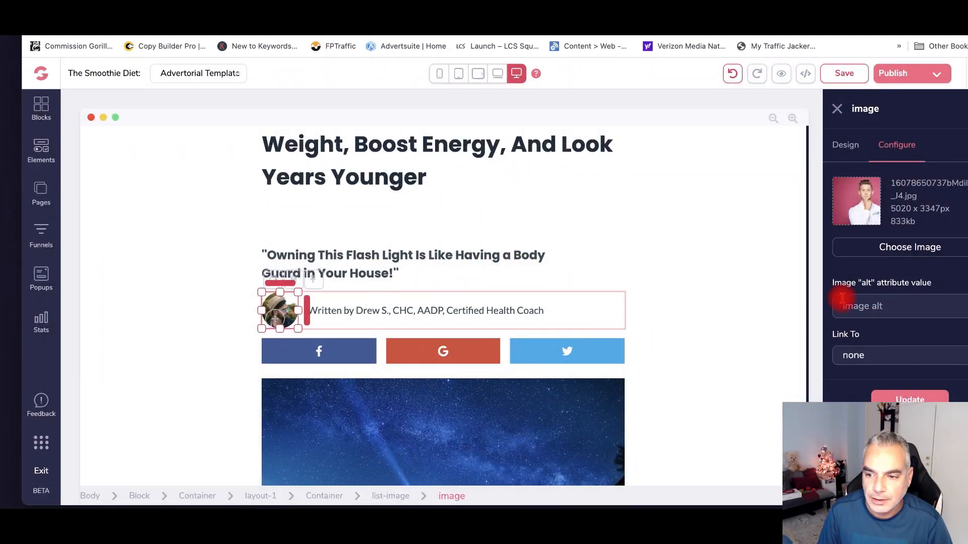
pyautogui.click(916, 399)
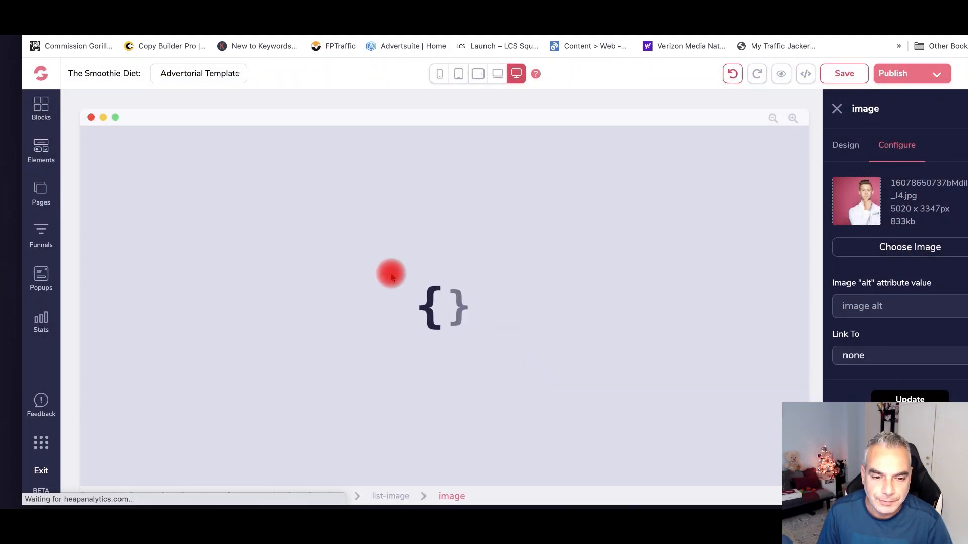
# - Shrink the new author photo to a small thumbnail beside the byline
pyautogui.scroll(-3, 528, 343)
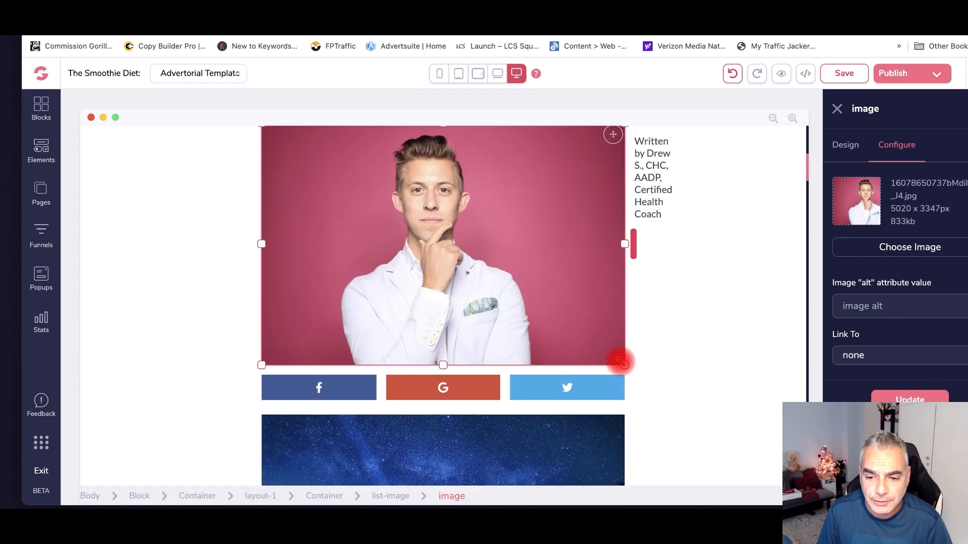
pyautogui.moveTo(567, 326); pyautogui.dragTo(298, 153)
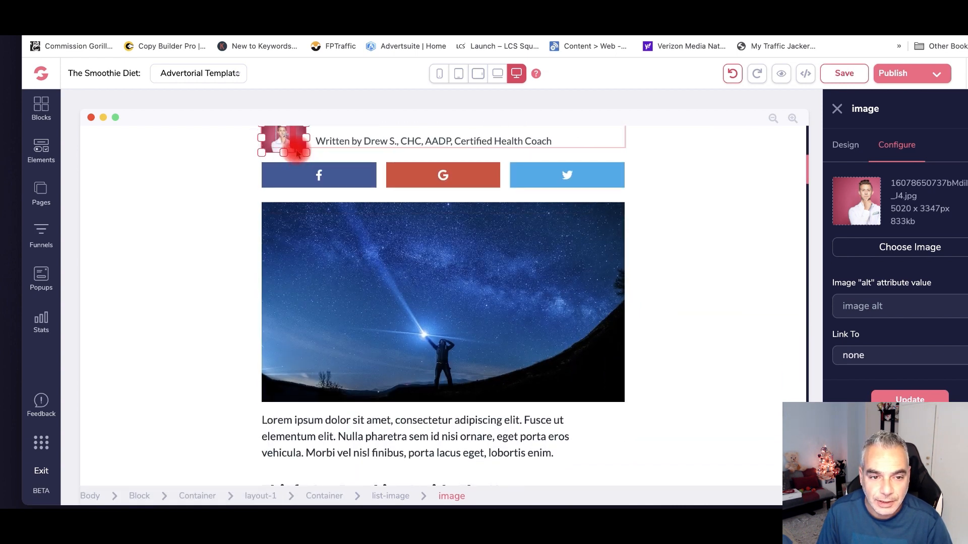
pyautogui.scroll(1, 267, 174)
pyautogui.click(221, 186)
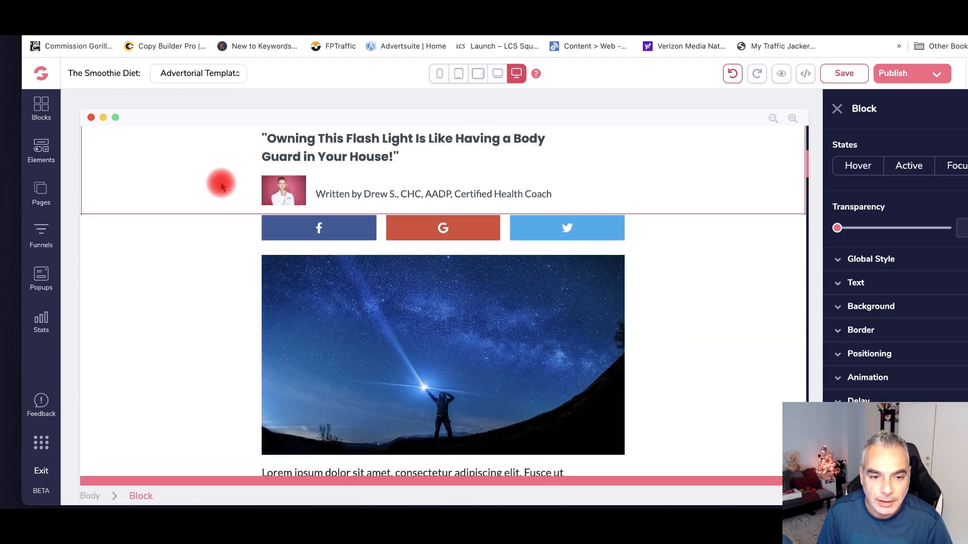
# - Delete the flashlight quote heading and the leftover empty text element
pyautogui.scroll(2, 352, 199)
pyautogui.click(385, 249)
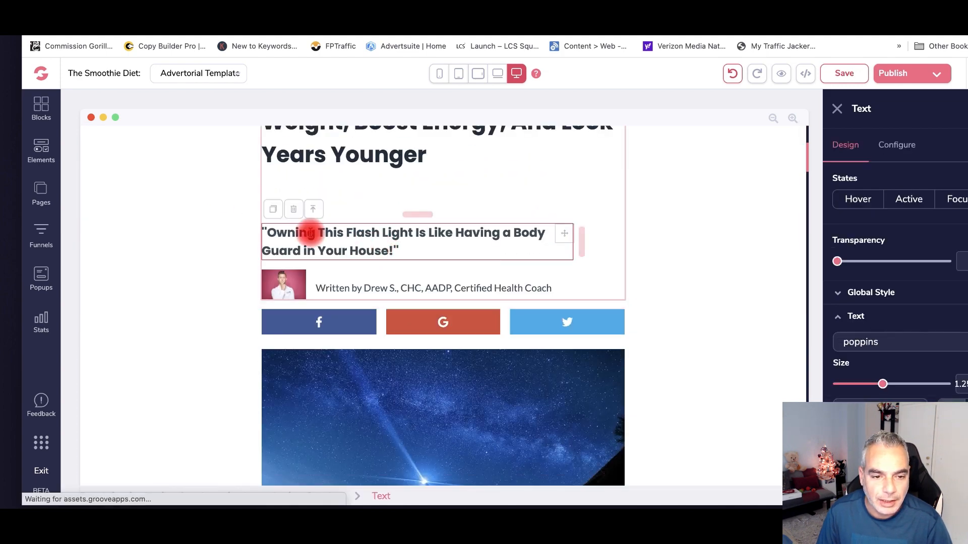
pyautogui.click(298, 209)
pyautogui.click(529, 301)
pyautogui.scroll(2, 314, 220)
pyautogui.scroll(-1, 314, 220)
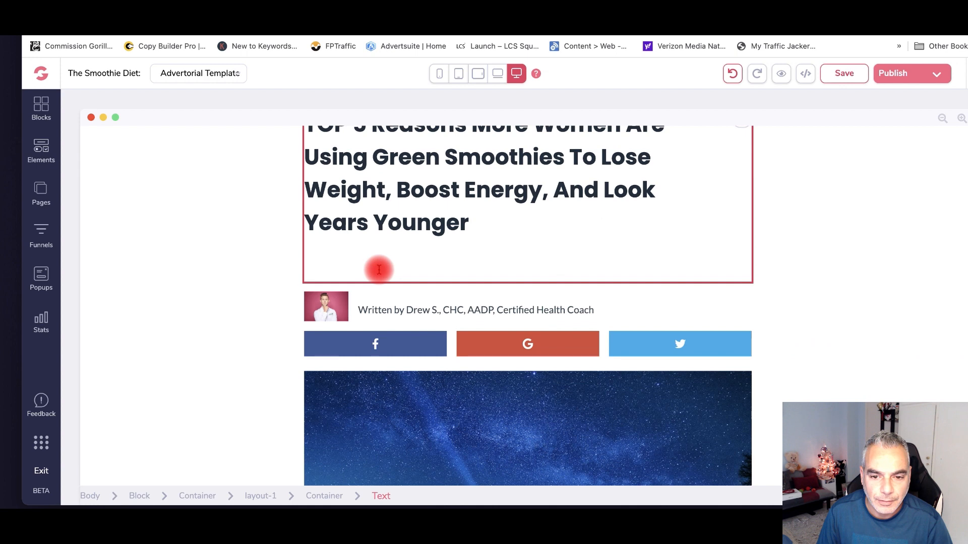
pyautogui.click(478, 273)
pyautogui.press('Delete')
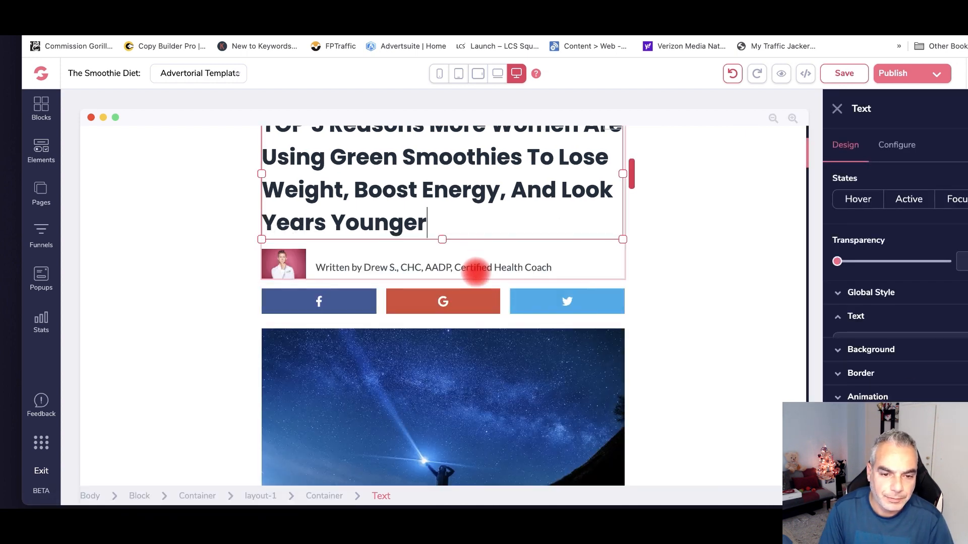
# - Select the starry sky image further down the page
pyautogui.scroll(1, 460, 277)
pyautogui.scroll(-4, 462, 279)
pyautogui.scroll(-1, 462, 283)
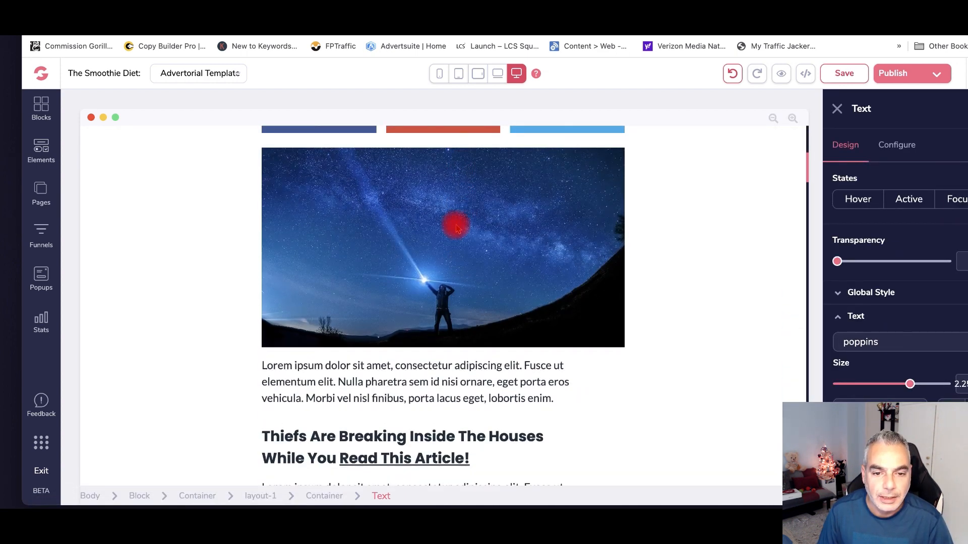
pyautogui.click(454, 223)
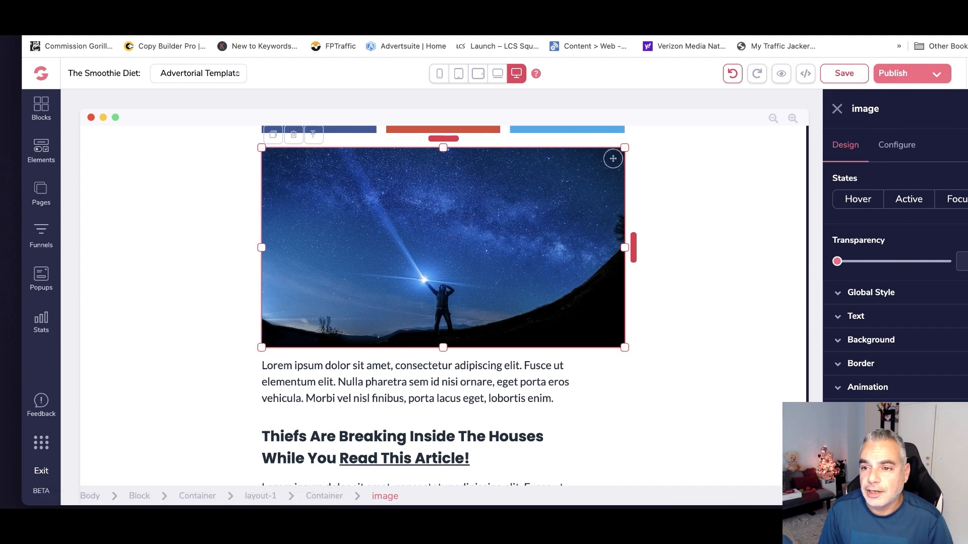
# - Save the Health & Wellness article's before-and-after photo to Downloads as 'beforeafter1'
pyautogui.click(343, 180)
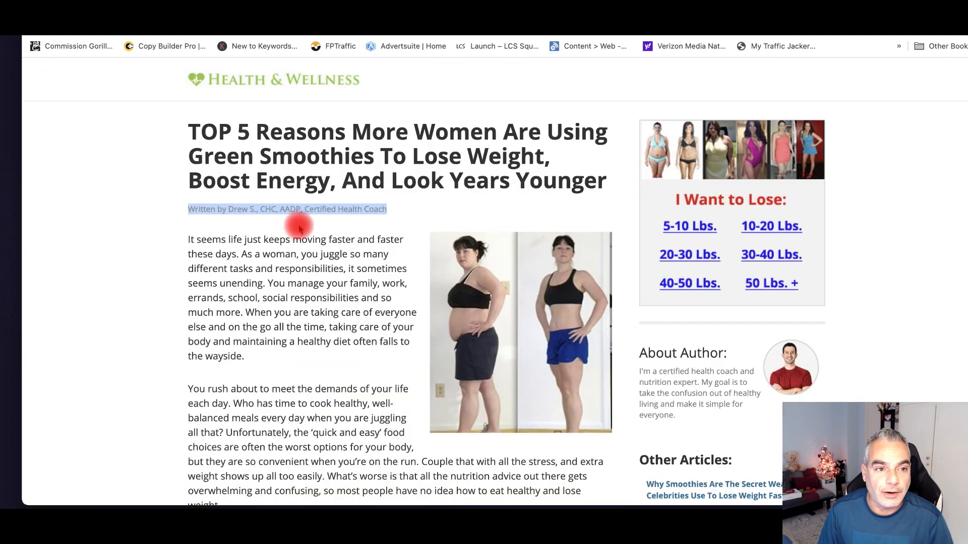
pyautogui.scroll(-14, 455, 270)
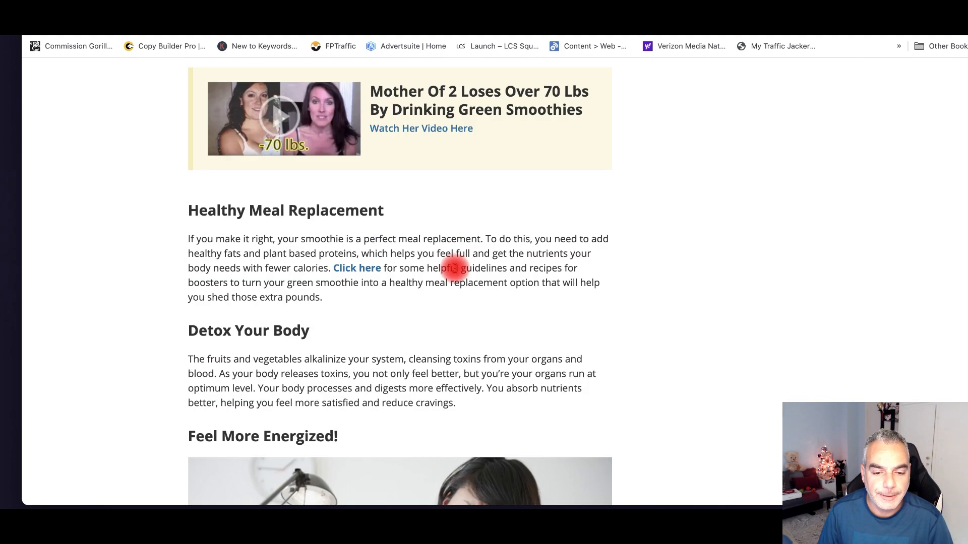
pyautogui.scroll(-8, 454, 268)
pyautogui.scroll(3, 443, 212)
pyautogui.rightClick(385, 220)
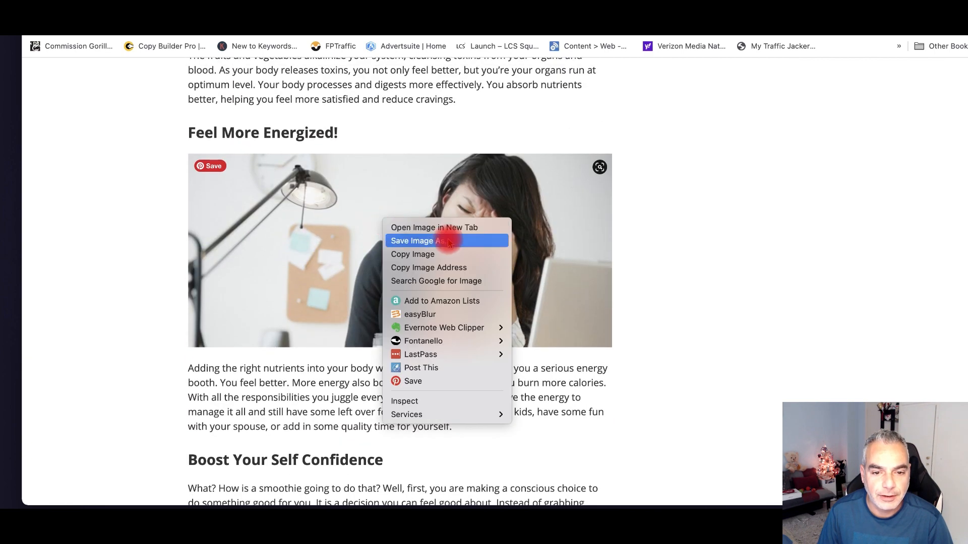
pyautogui.click(492, 126)
pyautogui.scroll(18, 498, 147)
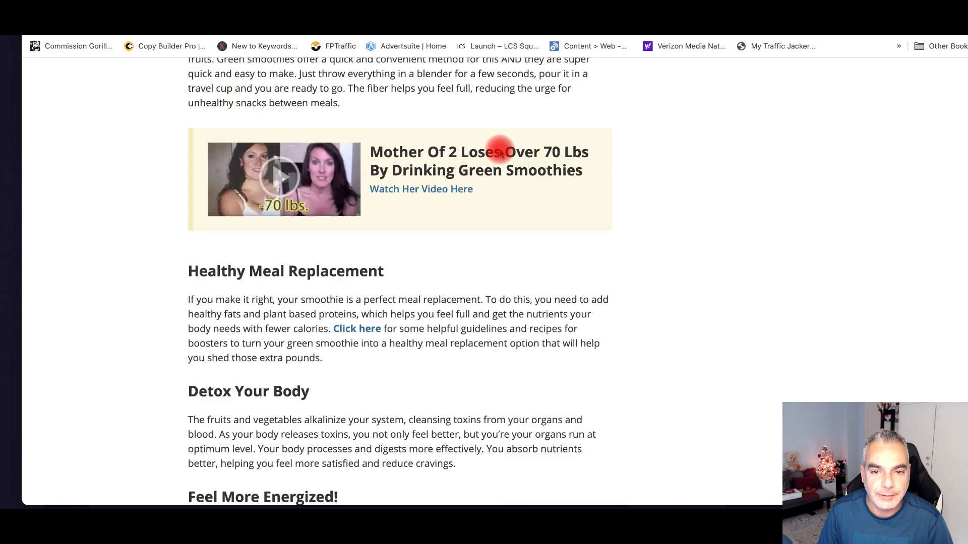
pyautogui.scroll(-3, 499, 150)
pyautogui.rightClick(505, 179)
pyautogui.click(531, 203)
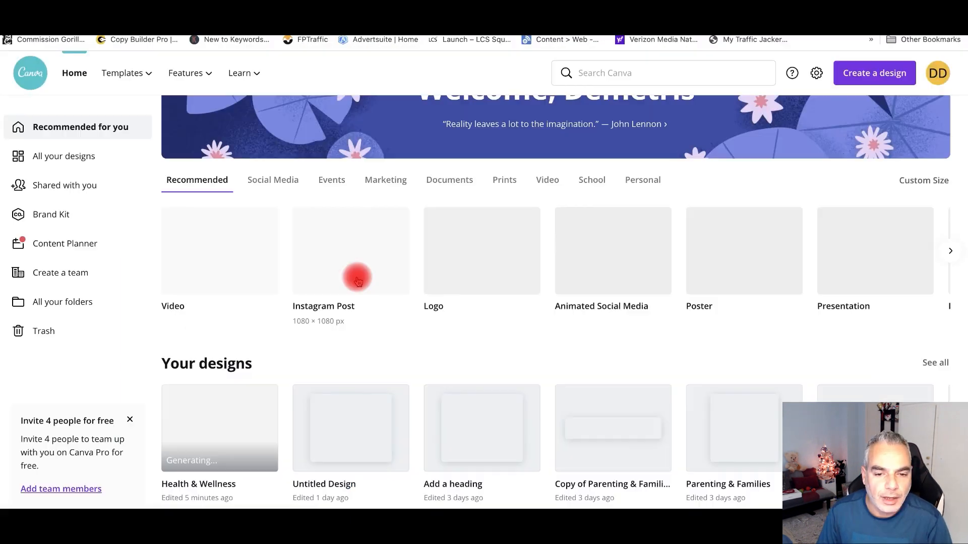
pyautogui.scroll(-1, 356, 278)
pyautogui.scroll(-1, 357, 276)
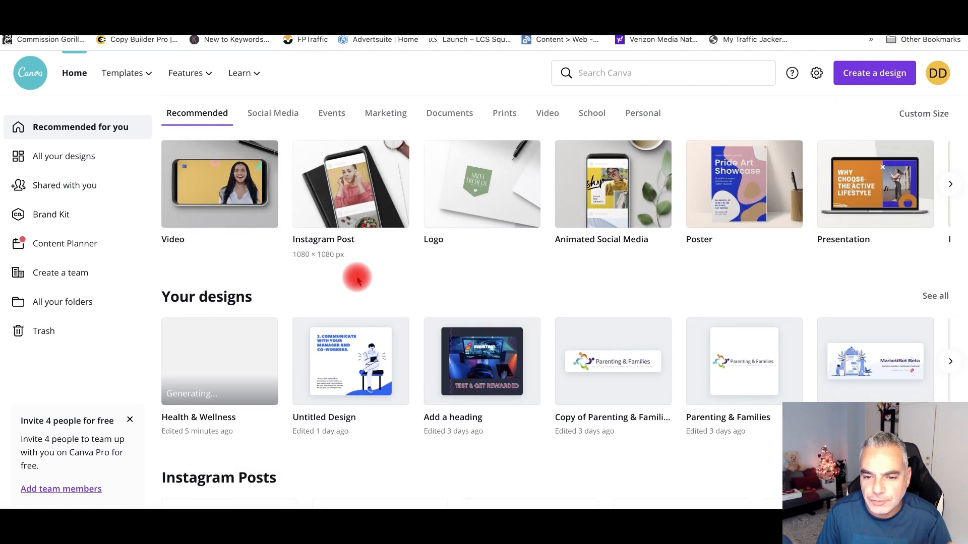
# - Start a Canva design from the Pink and Peach Food Business Blog Banner template
pyautogui.scroll(1, 373, 270)
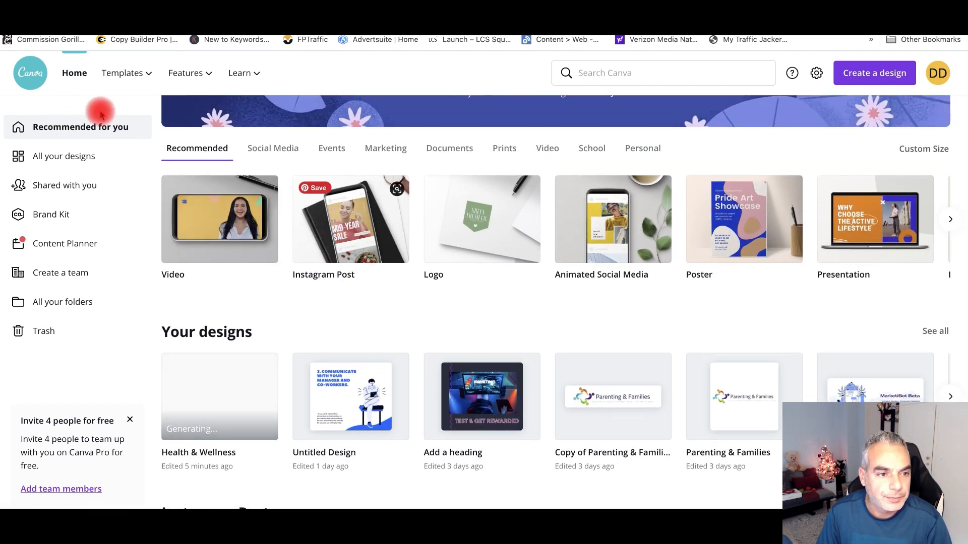
pyautogui.moveTo(126, 75)
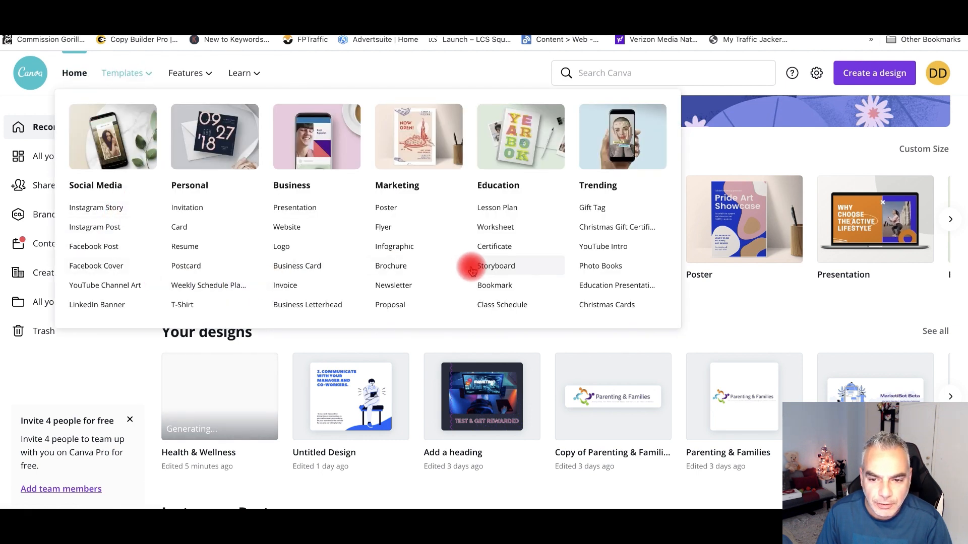
pyautogui.scroll(-2, 561, 224)
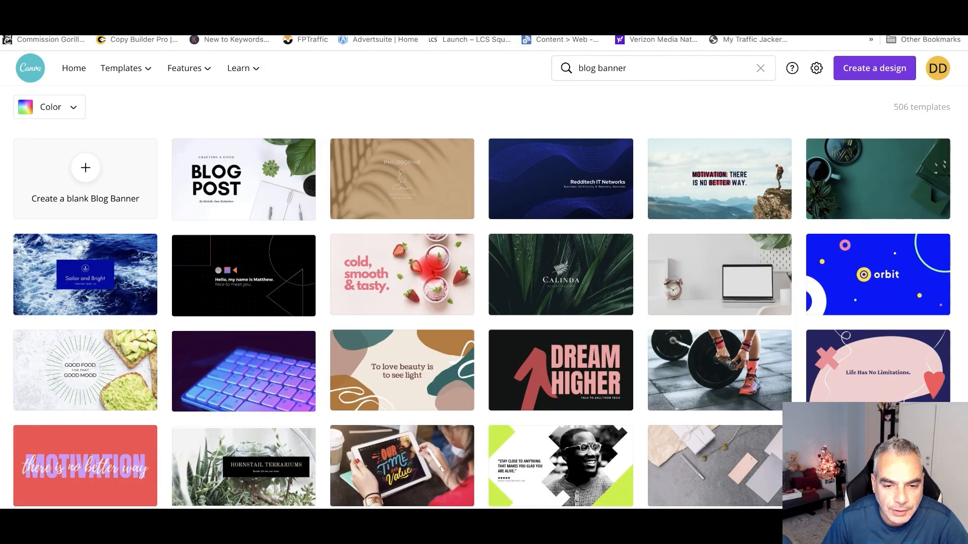
pyautogui.click(426, 281)
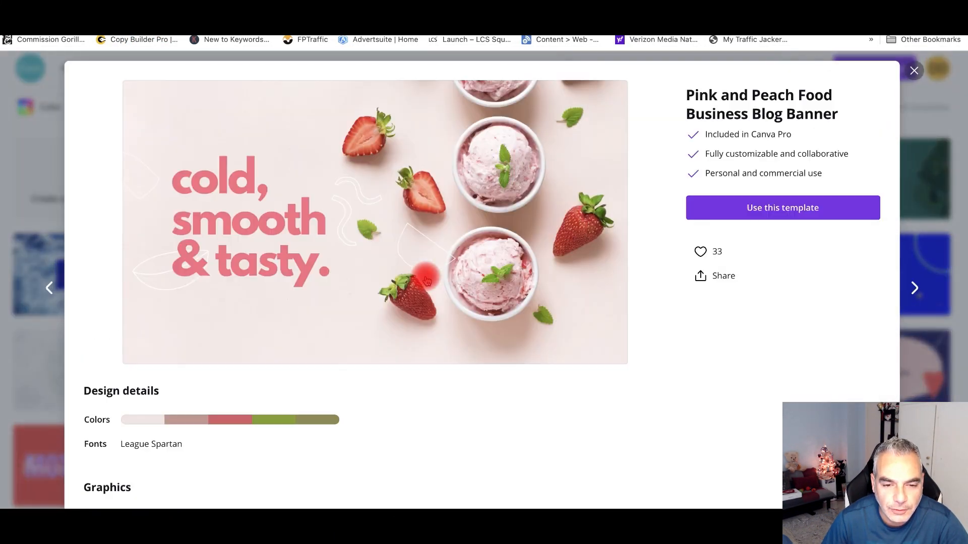
pyautogui.click(756, 209)
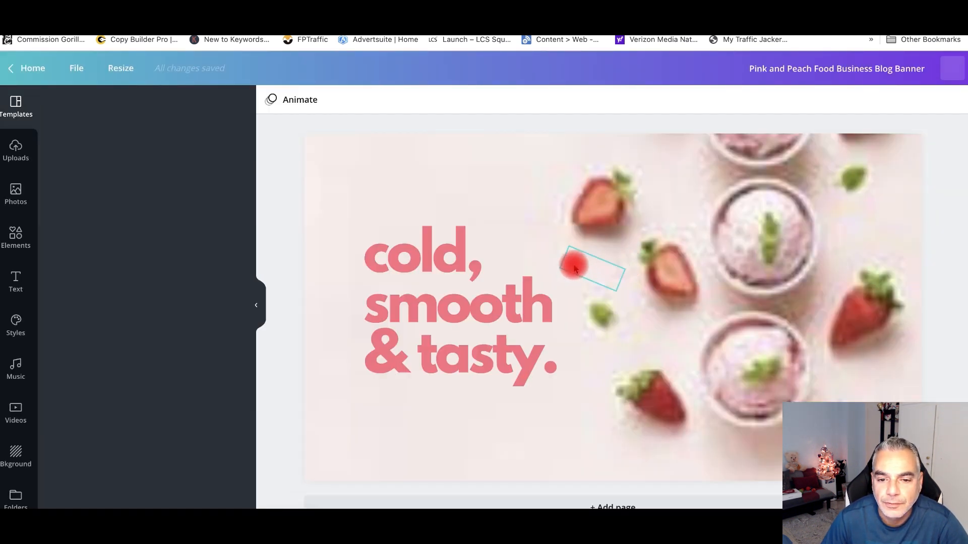
# - Download the 'cold, smooth & tasty.' banner as a PNG to the Desktop
pyautogui.rightClick(510, 199)
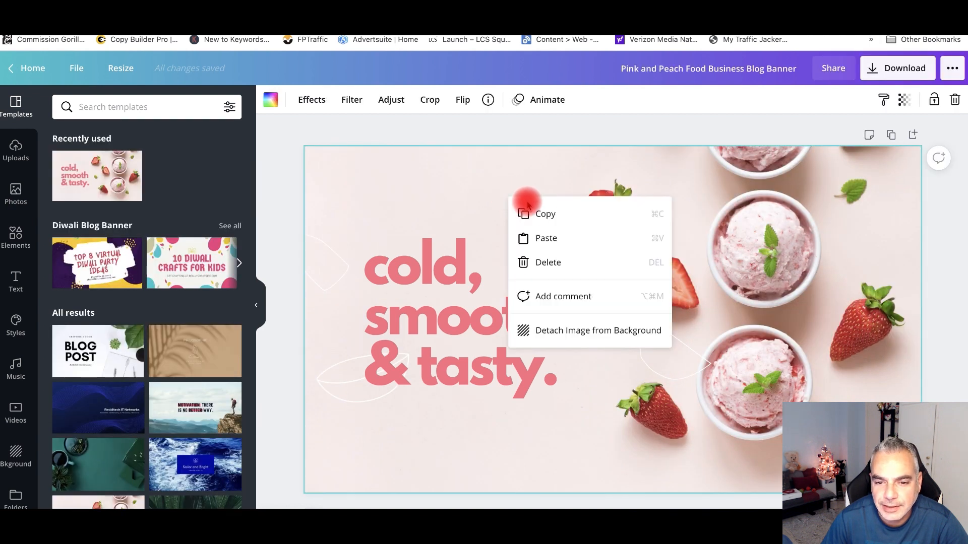
pyautogui.click(654, 171)
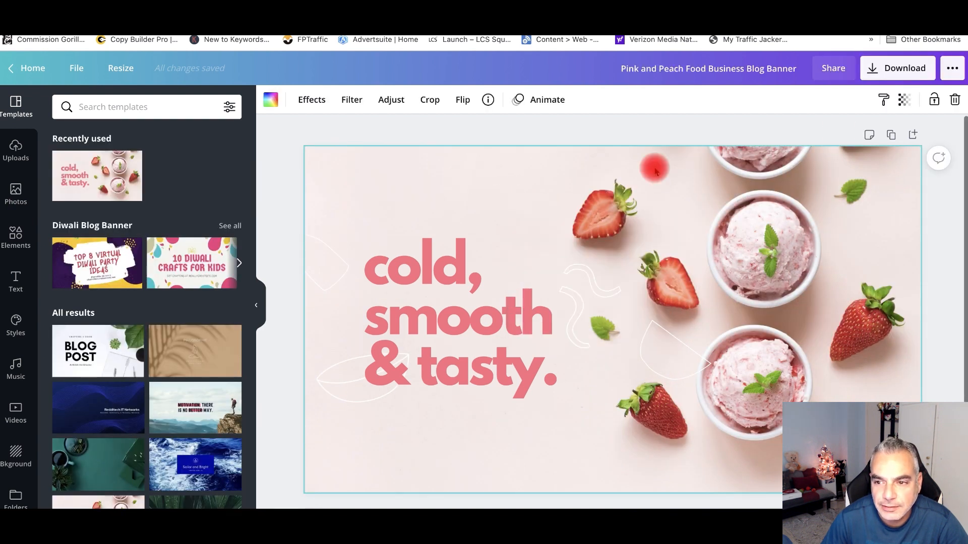
pyautogui.click(900, 71)
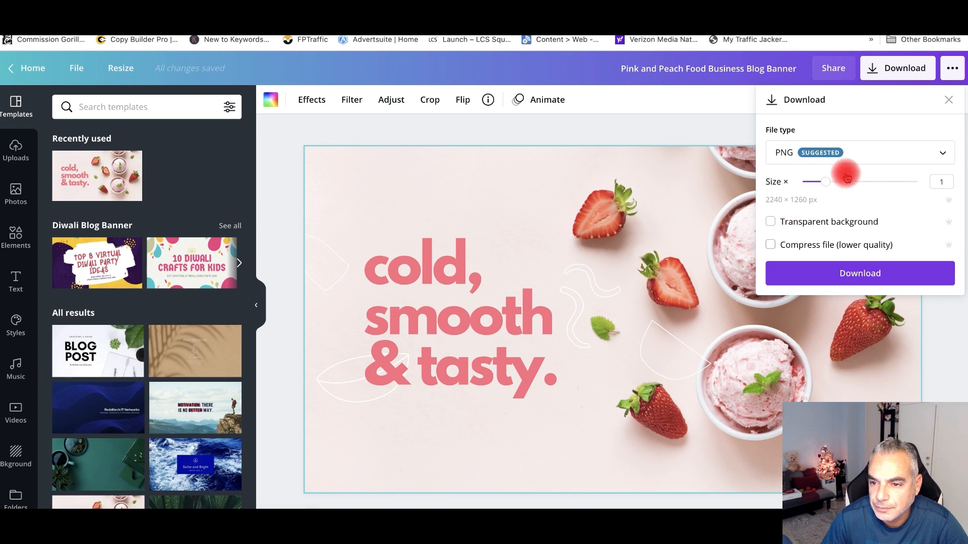
pyautogui.click(784, 272)
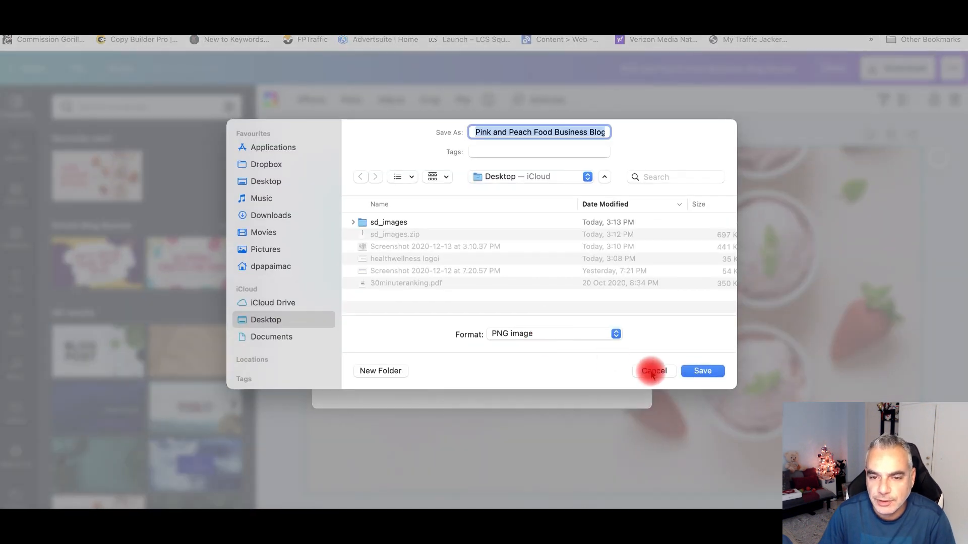
pyautogui.click(700, 372)
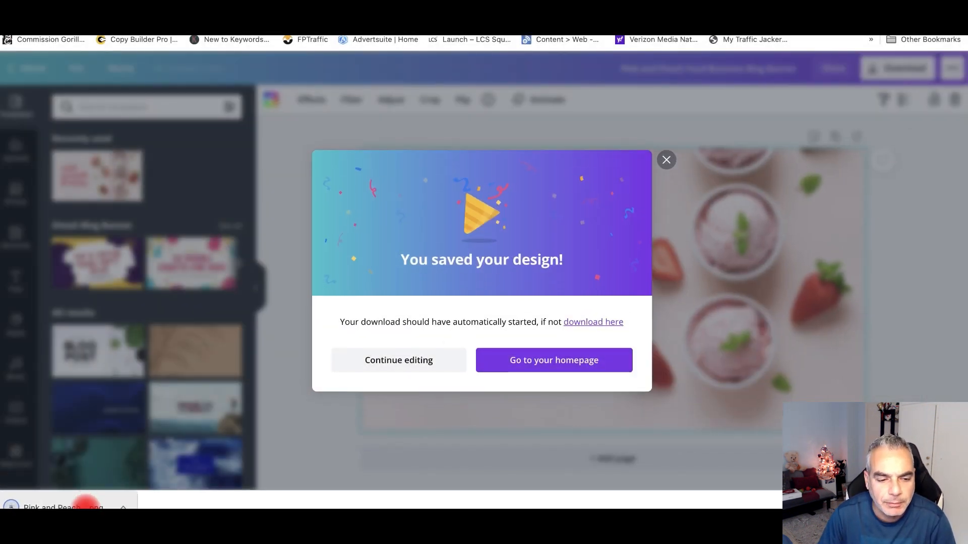
pyautogui.hotkey('ctrl', 'shift', 'Tab')
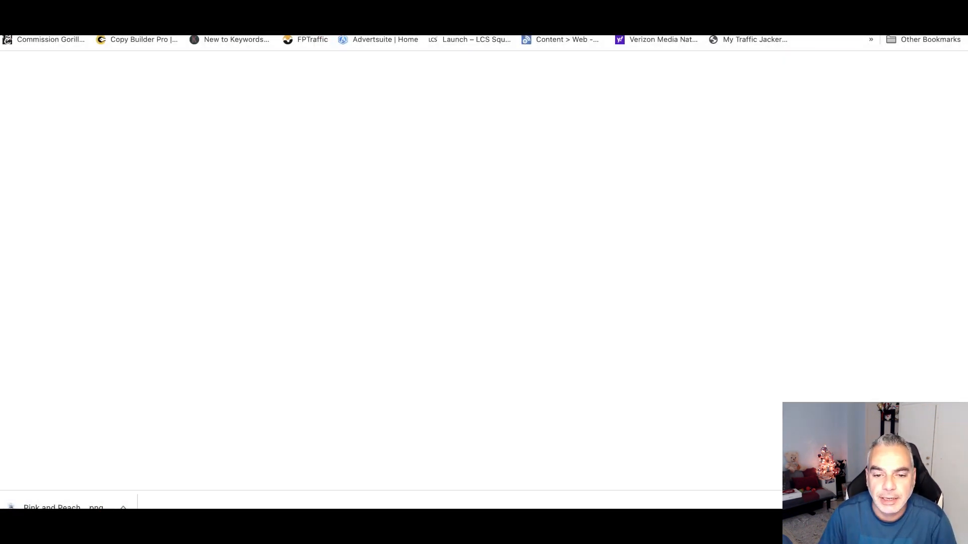
# - Replace the starry-sky image with the uploaded Pink and Peach banner PNG
pyautogui.click(883, 145)
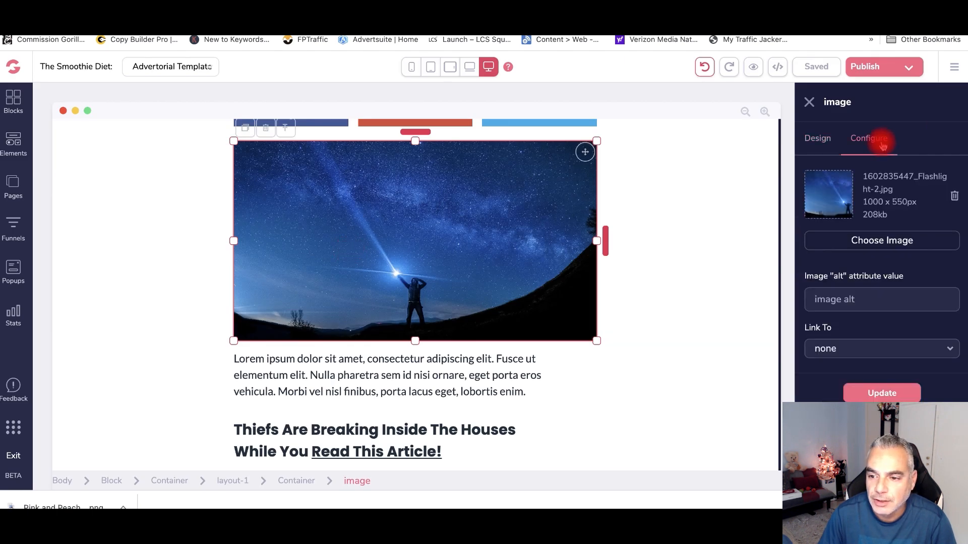
pyautogui.click(877, 242)
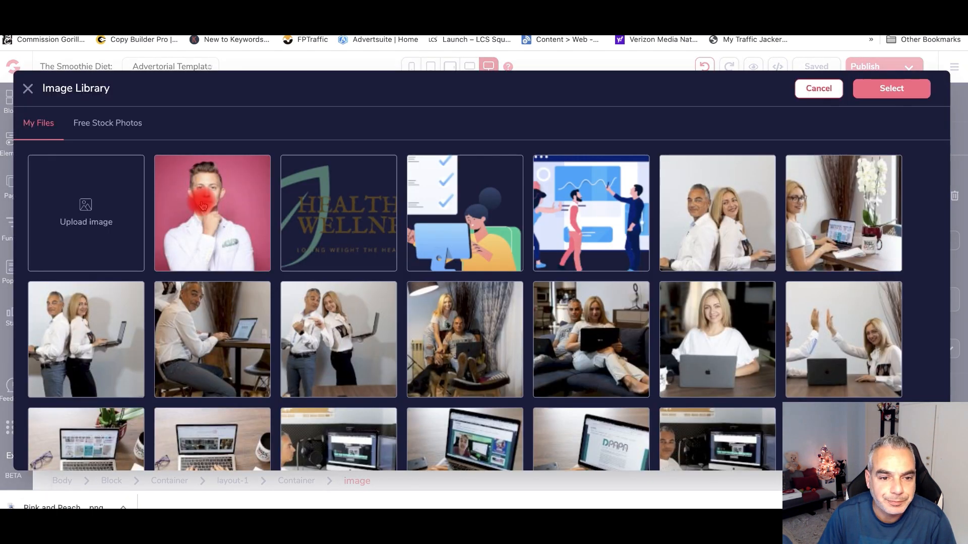
pyautogui.click(130, 216)
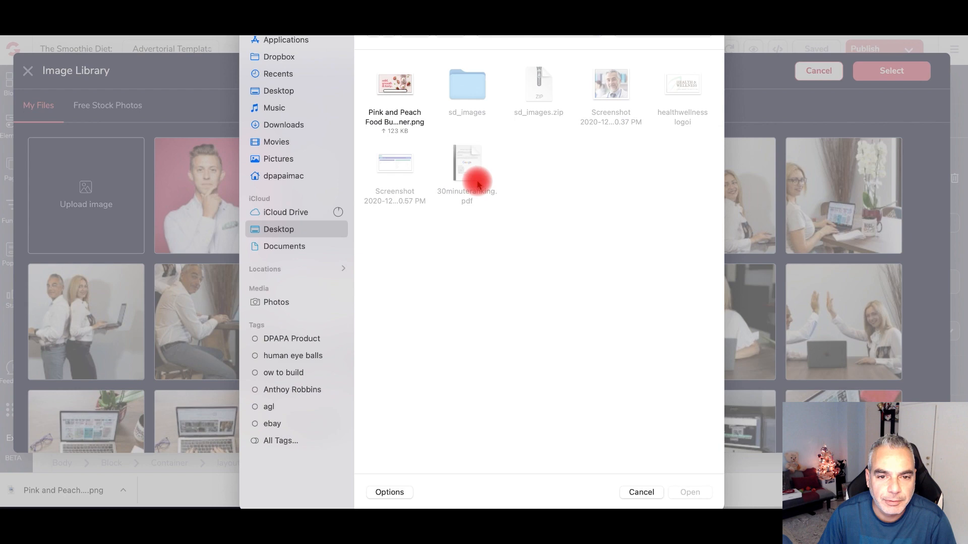
pyautogui.click(395, 82)
pyautogui.click(672, 494)
pyautogui.click(902, 75)
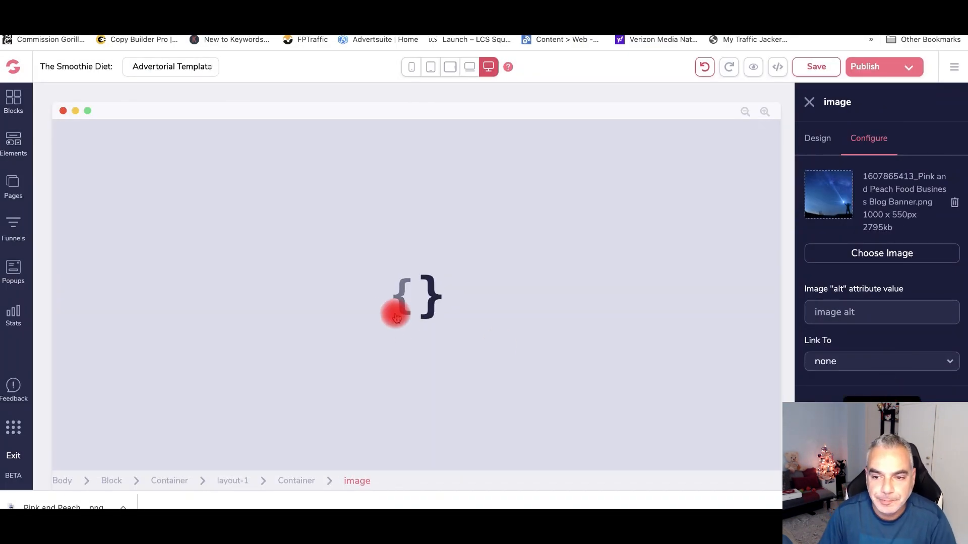
pyautogui.scroll(6, 371, 308)
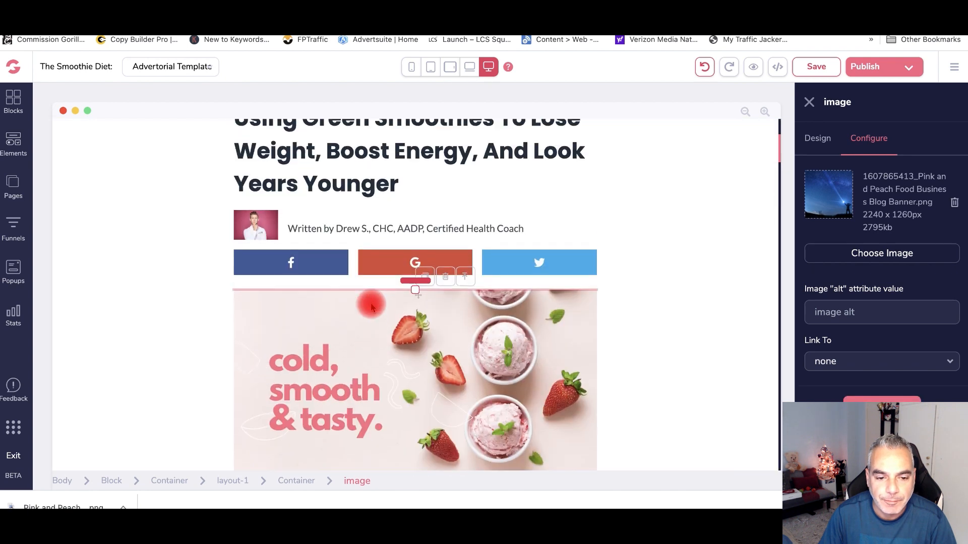
pyautogui.scroll(-6, 371, 308)
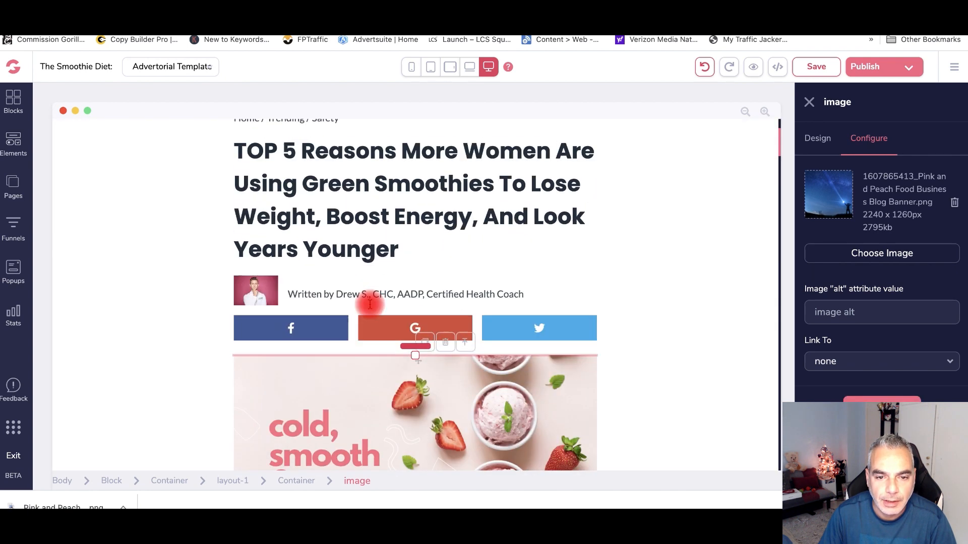
pyautogui.scroll(-2, 370, 305)
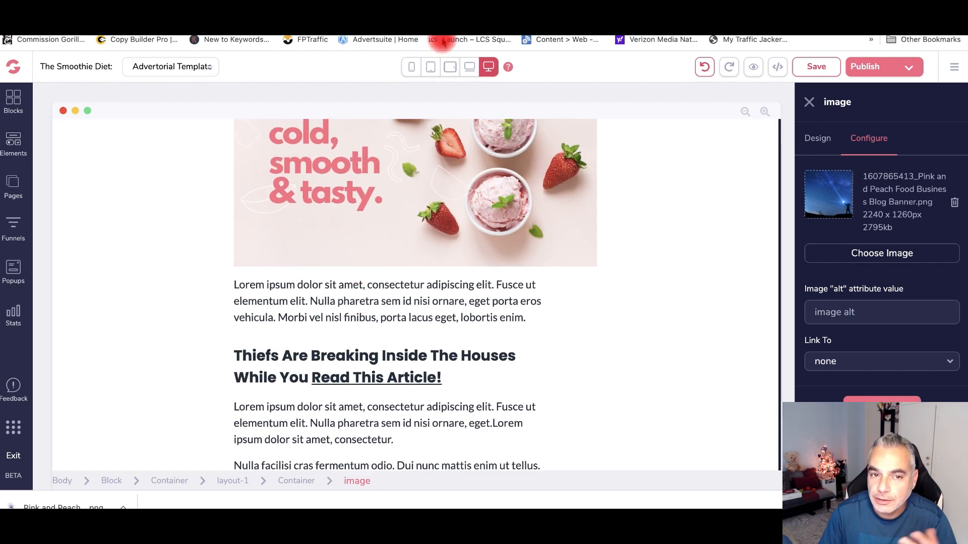
# - Copy the opening paragraphs of the Health & Wellness article
pyautogui.hotkey('ctrl', 'Tab')
pyautogui.click(170, 251)
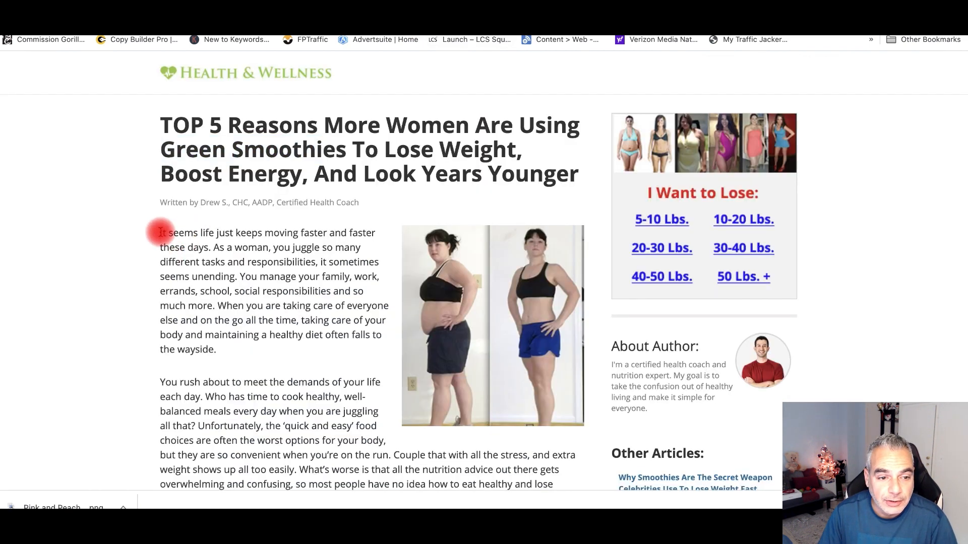
pyautogui.moveTo(203, 304); pyautogui.dragTo(324, 147)
pyautogui.scroll(-10, 281, 461)
pyautogui.rightClick(227, 142)
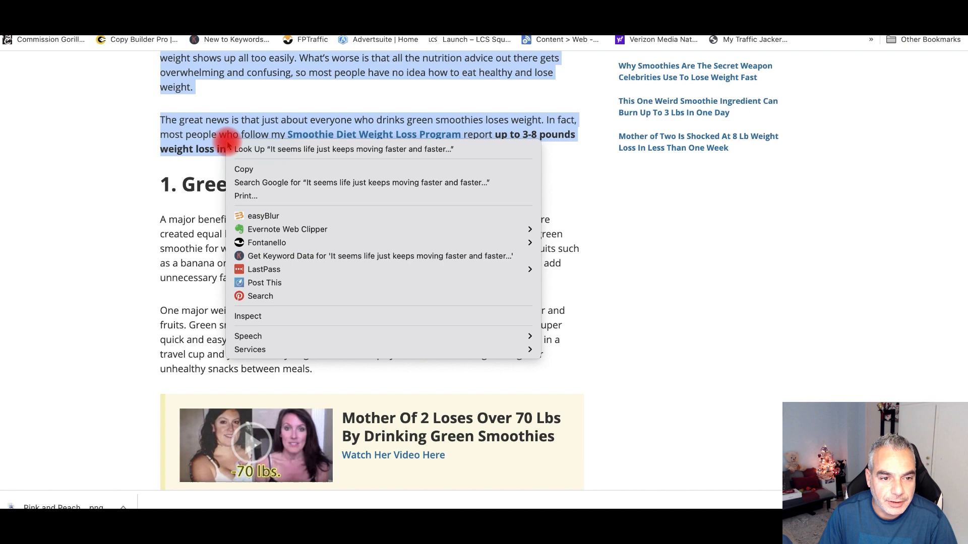
pyautogui.click(255, 166)
pyautogui.hotkey('ctrl', 'shift', 'Tab')
pyautogui.hotkey('ctrl', 'shift', 'Tab')
# - Replace the first Lorem ipsum paragraph under the banner with the copied smoothie article text
pyautogui.click(249, 293)
pyautogui.moveTo(233, 284); pyautogui.dragTo(498, 317)
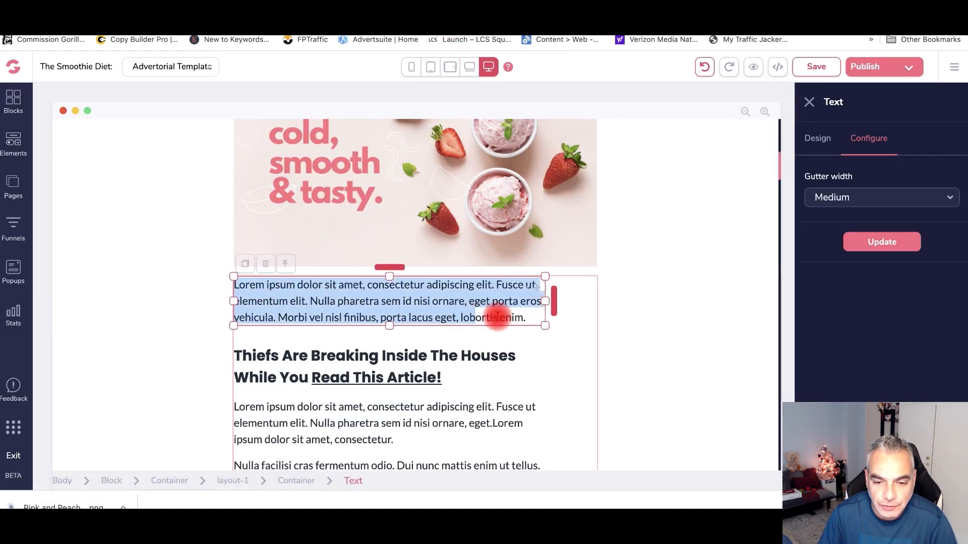
pyautogui.hotkey('ctrl', 'v')
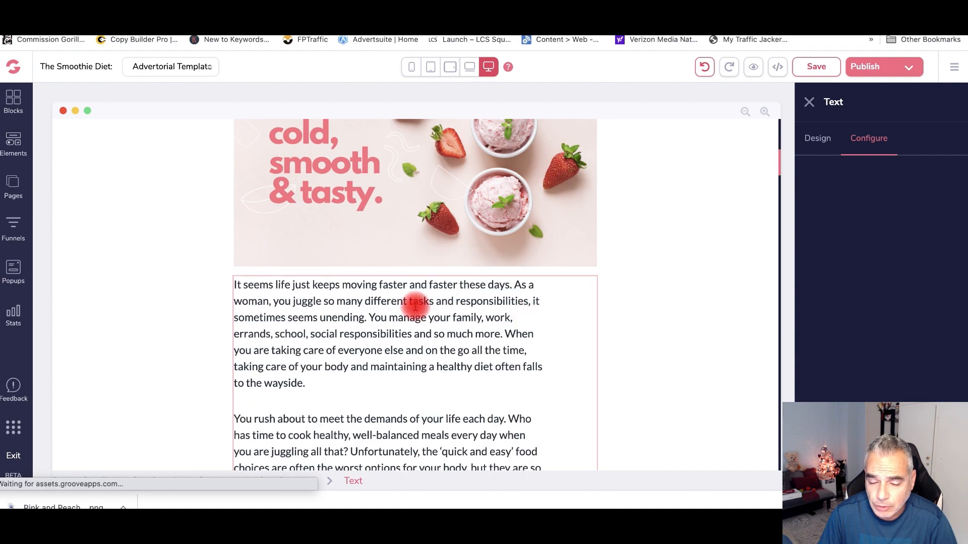
# - Review the pasted article, then select the Direct to Sales Page ClickBank link on the affiliate page
pyautogui.scroll(-3, 422, 302)
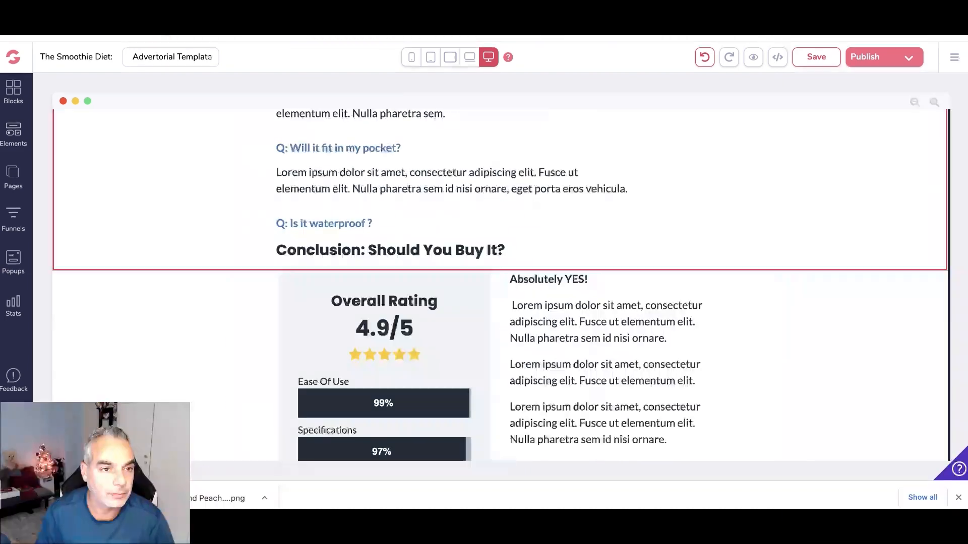
pyautogui.scroll(-10, 254, 173)
pyautogui.scroll(15, 252, 173)
pyautogui.scroll(-4, 248, 173)
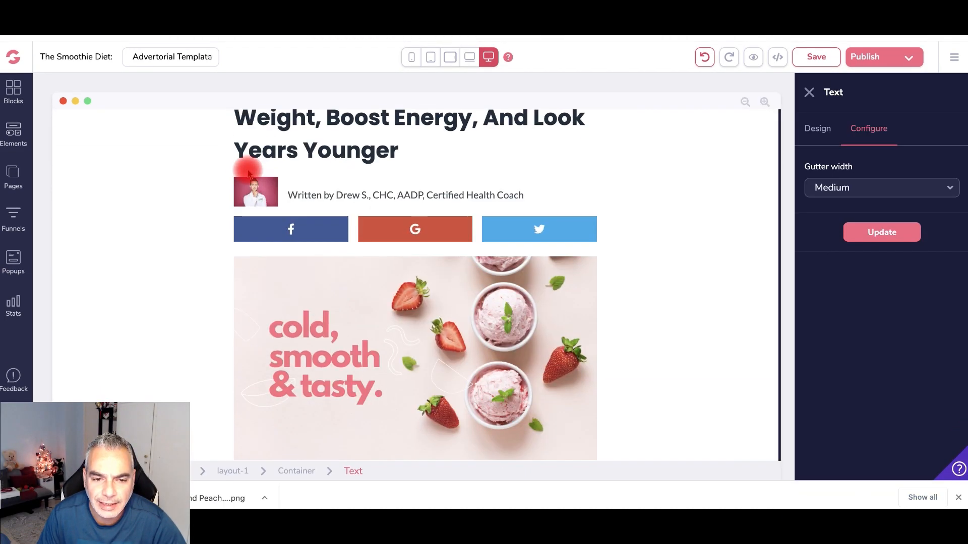
pyautogui.scroll(-1, 248, 173)
pyautogui.scroll(3, 248, 173)
pyautogui.scroll(-3, 248, 173)
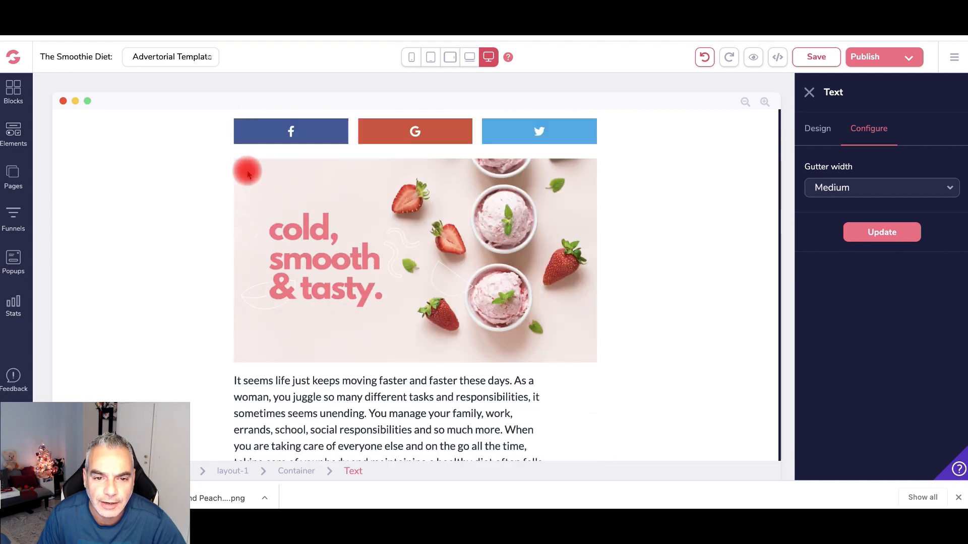
pyautogui.scroll(-8, 248, 173)
pyautogui.scroll(-8, 248, 173)
pyautogui.scroll(16, 420, 277)
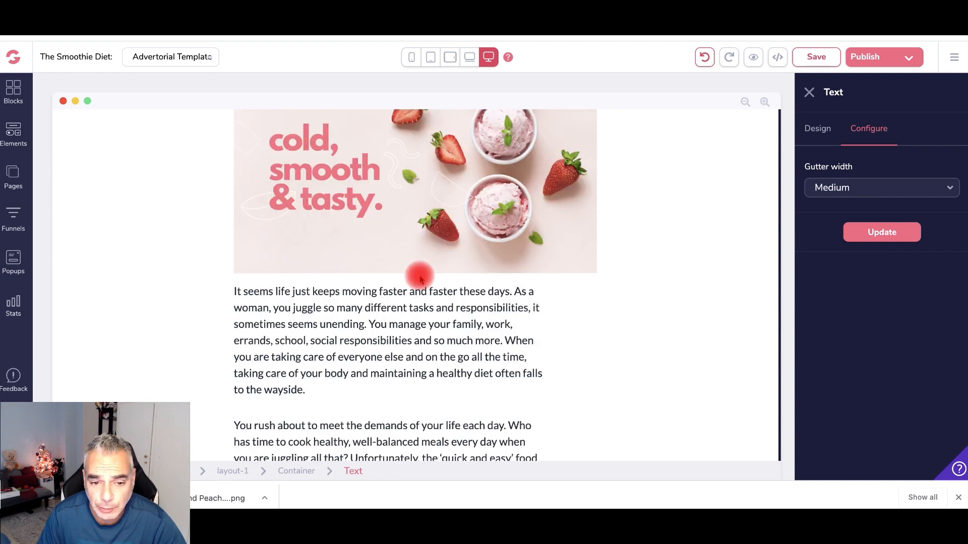
pyautogui.scroll(-5, 420, 278)
pyautogui.scroll(-3, 410, 272)
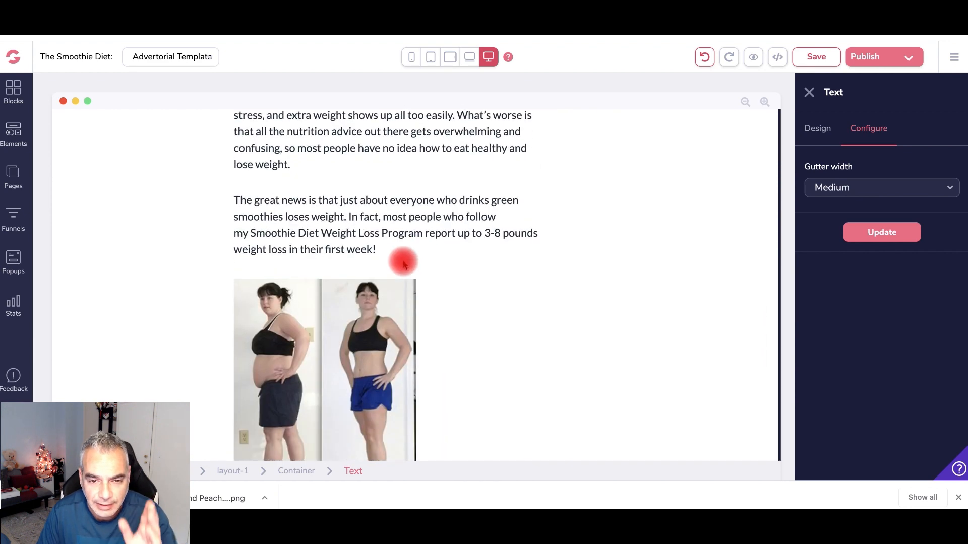
pyautogui.scroll(-8, 403, 264)
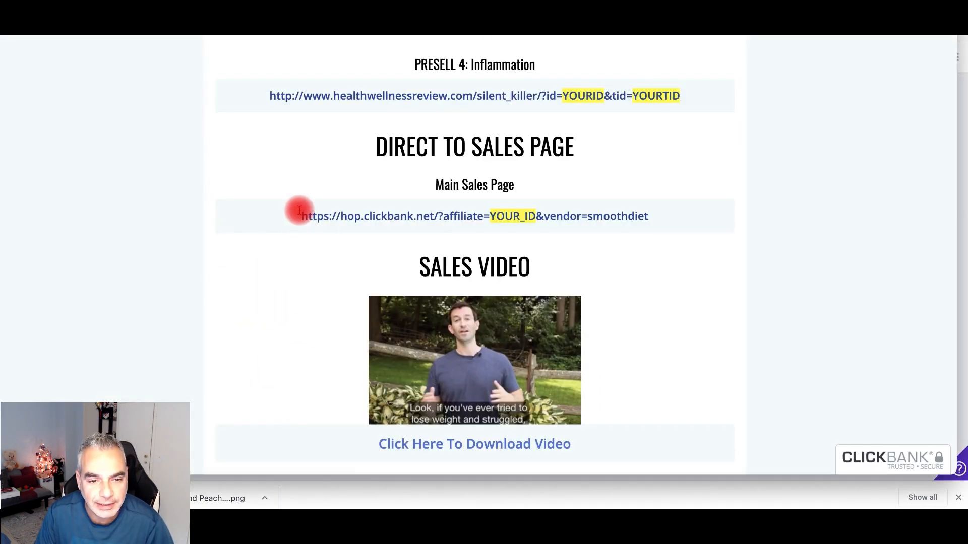
pyautogui.moveTo(299, 211); pyautogui.dragTo(638, 217)
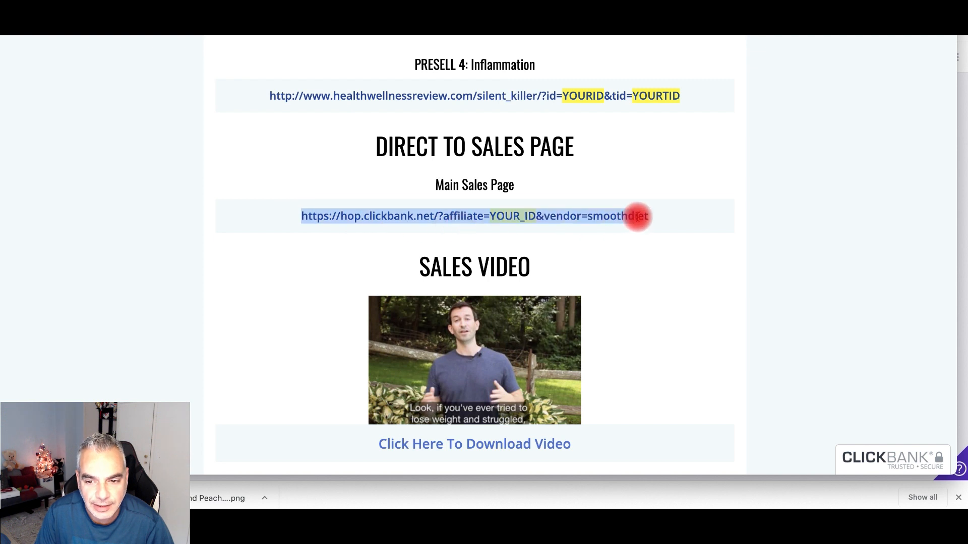
# - Copy the ClickBank sales-page link and paste it into a new browser tab's address bar
pyautogui.rightClick(527, 217)
pyautogui.click(553, 246)
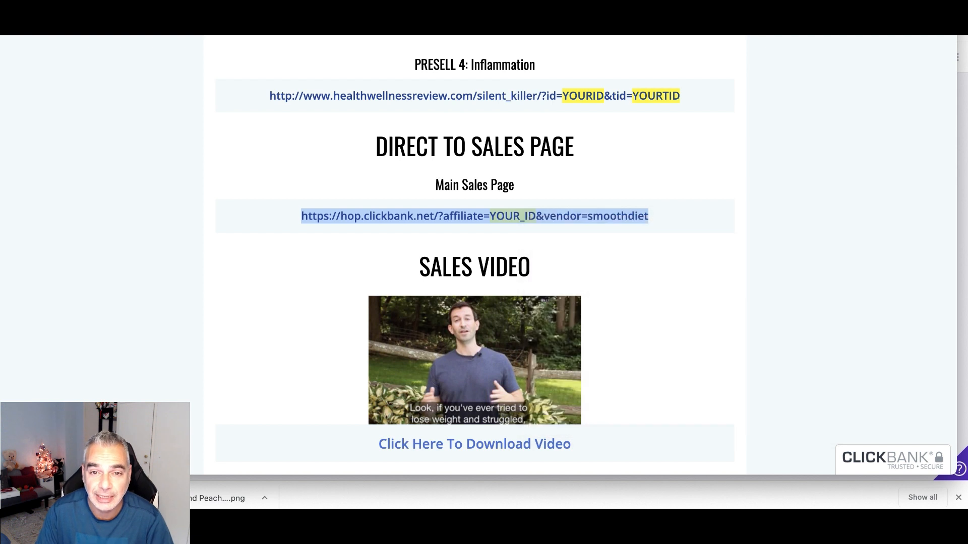
pyautogui.press('super+t')
pyautogui.press('super+v')
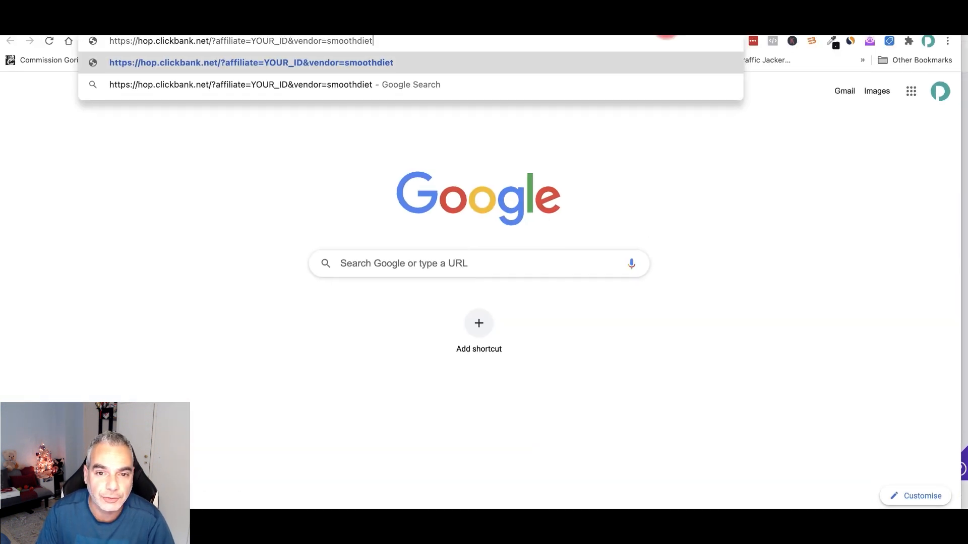
pyautogui.press('Return')
# - Replace YOUR_ID in the link with your affiliate ID and copy the personalised hop link
pyautogui.press('BackSpace')
pyautogui.press('BackSpace')
pyautogui.press('BackSpace')
pyautogui.press('BackSpace')
pyautogui.write('dpapa187')
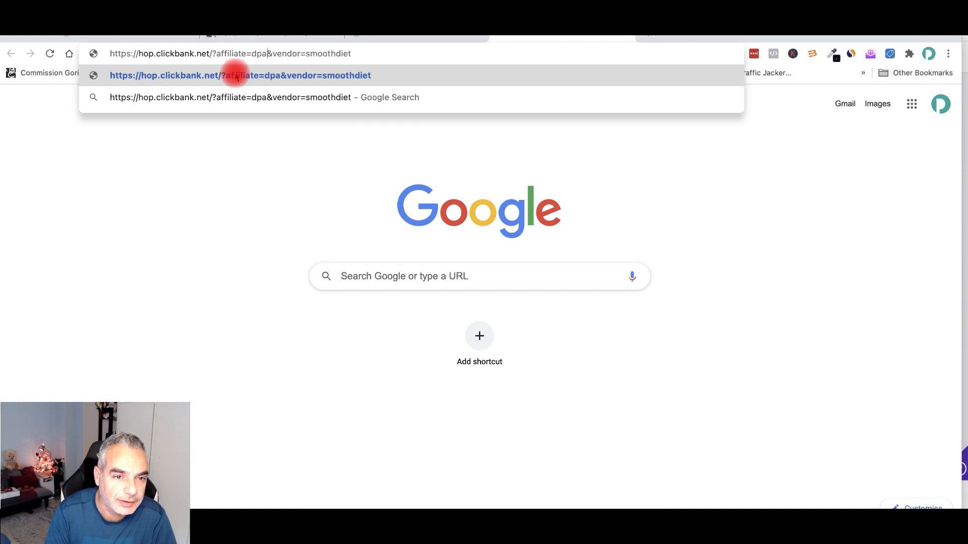
pyautogui.moveTo(387, 54); pyautogui.dragTo(163, 62)
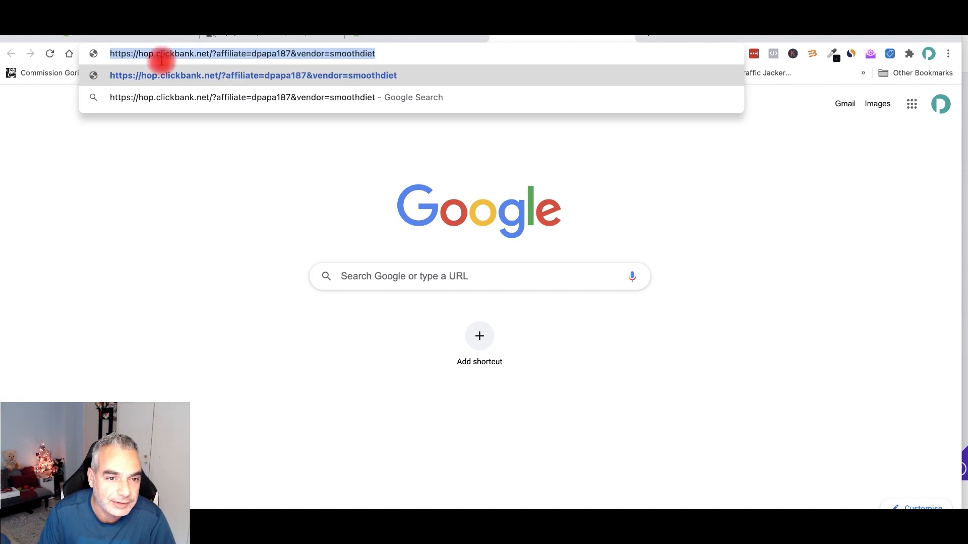
pyautogui.rightClick(113, 59)
pyautogui.click(202, 132)
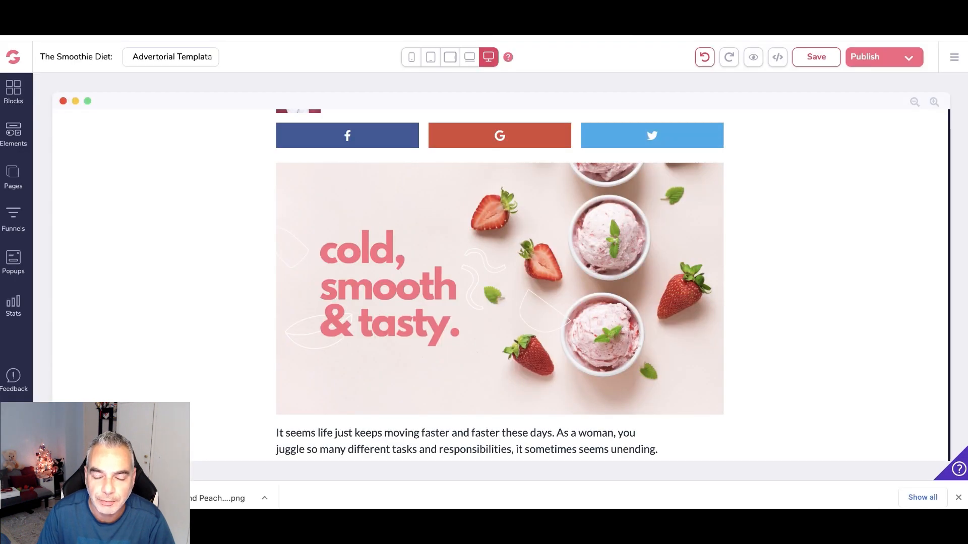
pyautogui.click(474, 204)
# - Set the strawberry smoothie banner image to link to a URL
pyautogui.scroll(-1, 471, 222)
pyautogui.click(805, 127)
pyautogui.click(848, 130)
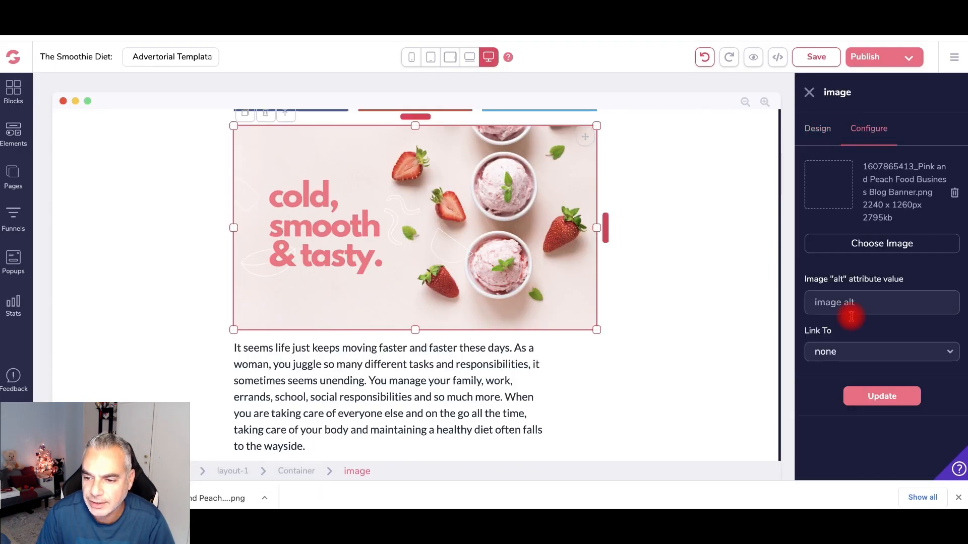
pyautogui.click(870, 357)
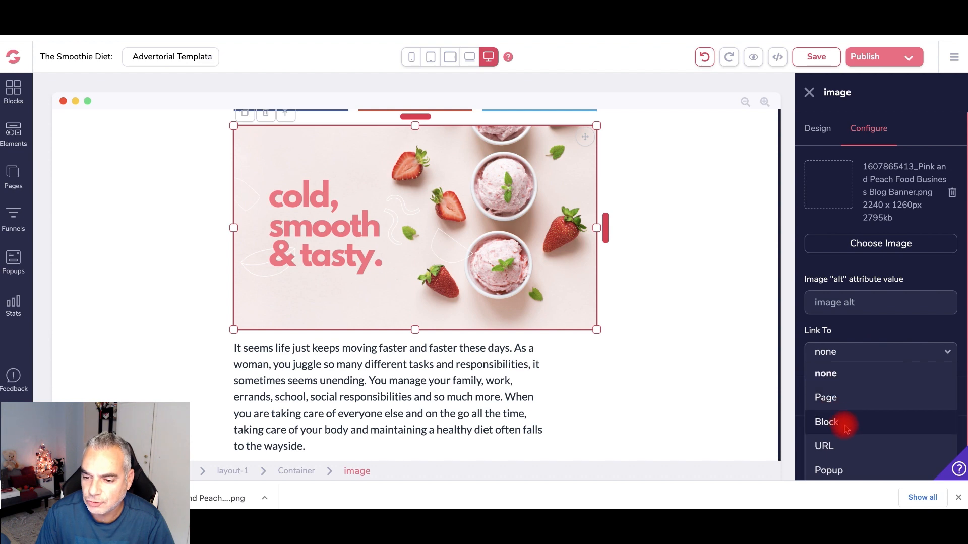
pyautogui.click(843, 445)
# - Split the article paragraph so 'Unfortunately' starts a new paragraph
pyautogui.scroll(-1, 855, 401)
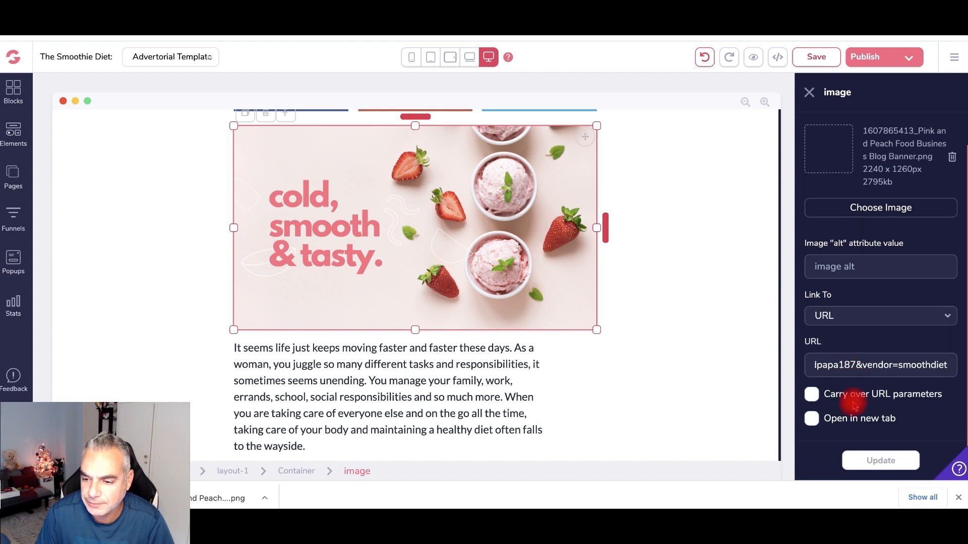
pyautogui.scroll(-8, 281, 255)
pyautogui.click(350, 167)
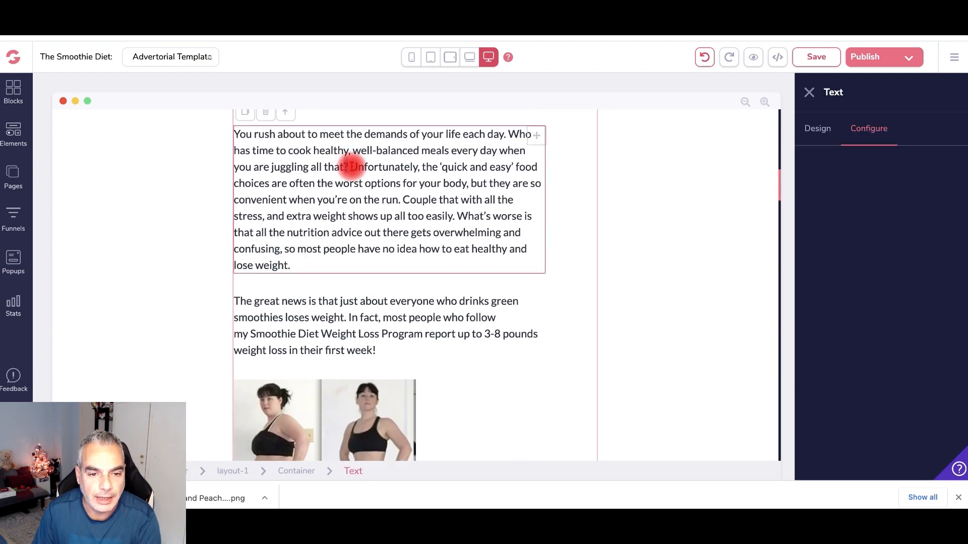
pyautogui.press('Return')
# - Link the phrase 'my Smoothie Diet Weight Loss Program report' to the ClickBank hop link
pyautogui.scroll(3, 359, 179)
pyautogui.scroll(1, 362, 189)
pyautogui.click(372, 218)
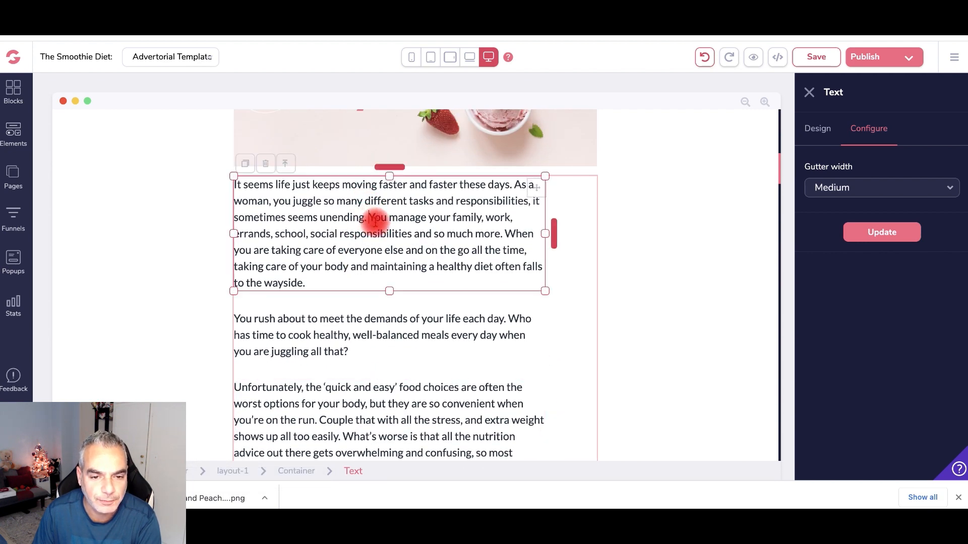
pyautogui.scroll(-10, 375, 218)
pyautogui.moveTo(379, 198); pyautogui.dragTo(235, 199)
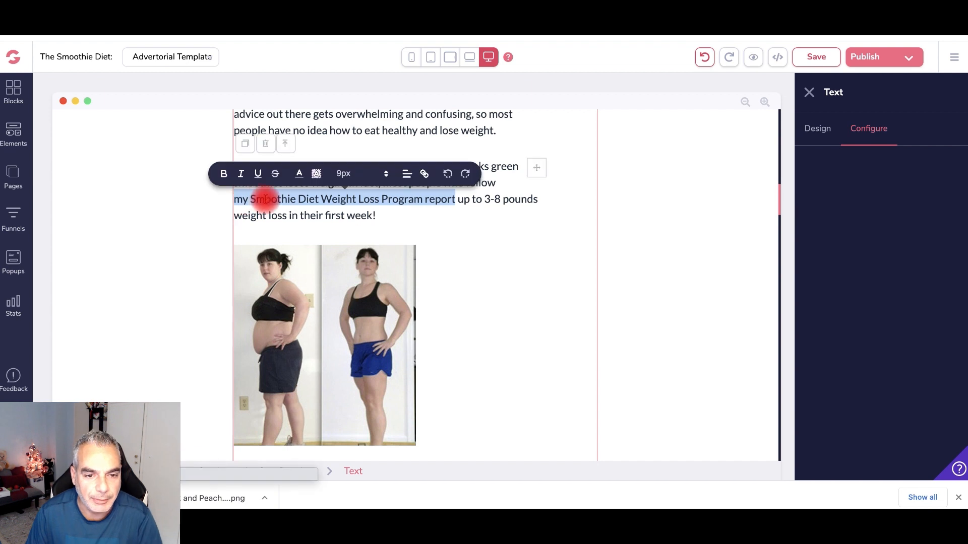
pyautogui.click(423, 176)
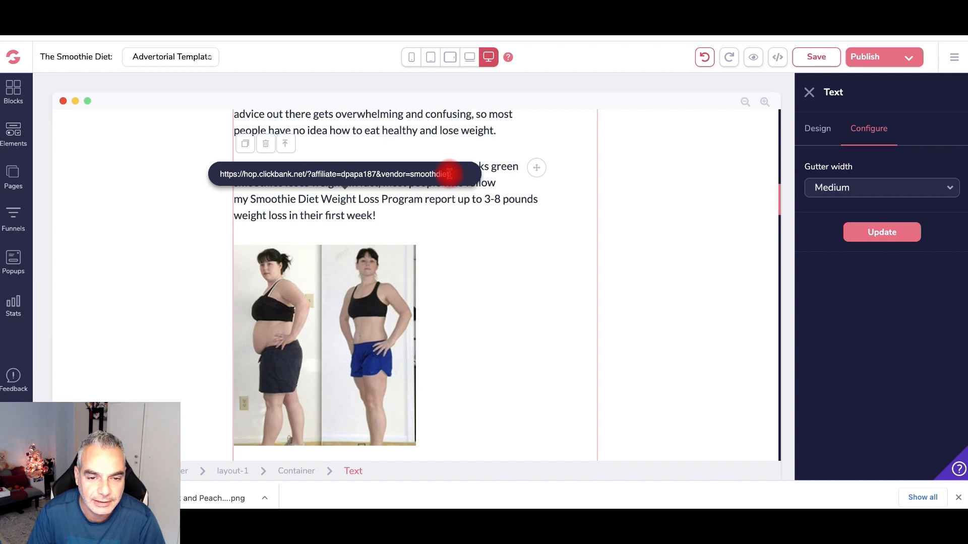
pyautogui.press('Return')
pyautogui.scroll(-10, 435, 232)
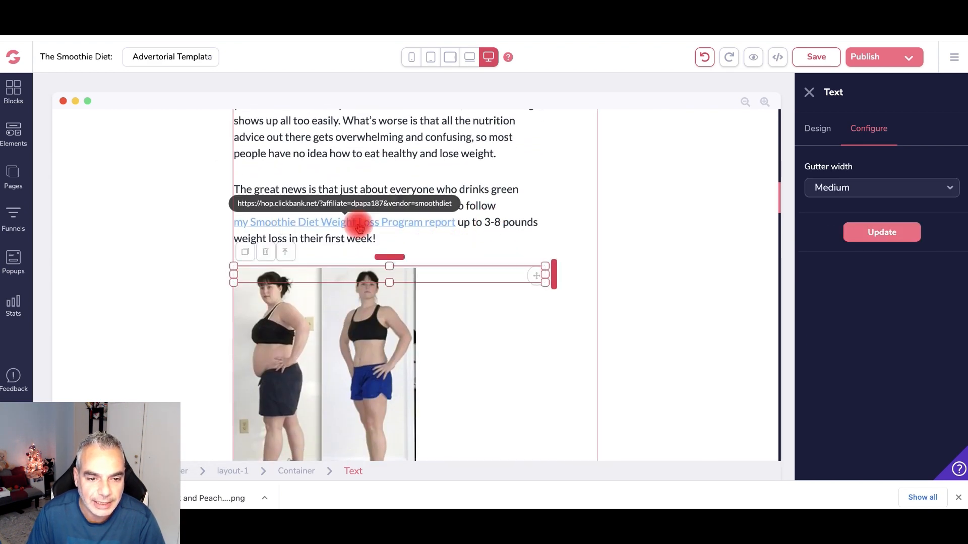
pyautogui.scroll(-6, 358, 224)
pyautogui.scroll(-2, 358, 224)
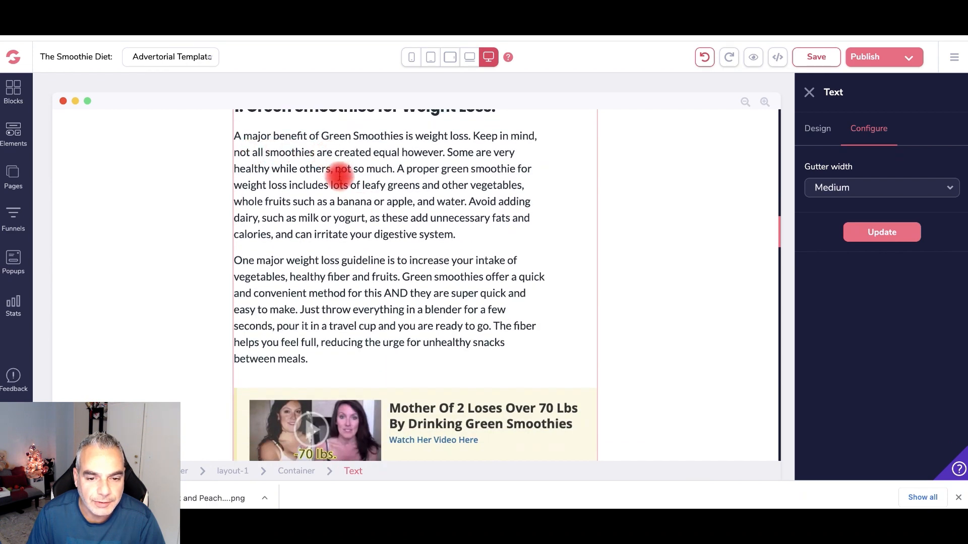
pyautogui.scroll(-3, 366, 255)
# - Make the Mother Of 2 ad image link to a URL
pyautogui.click(417, 301)
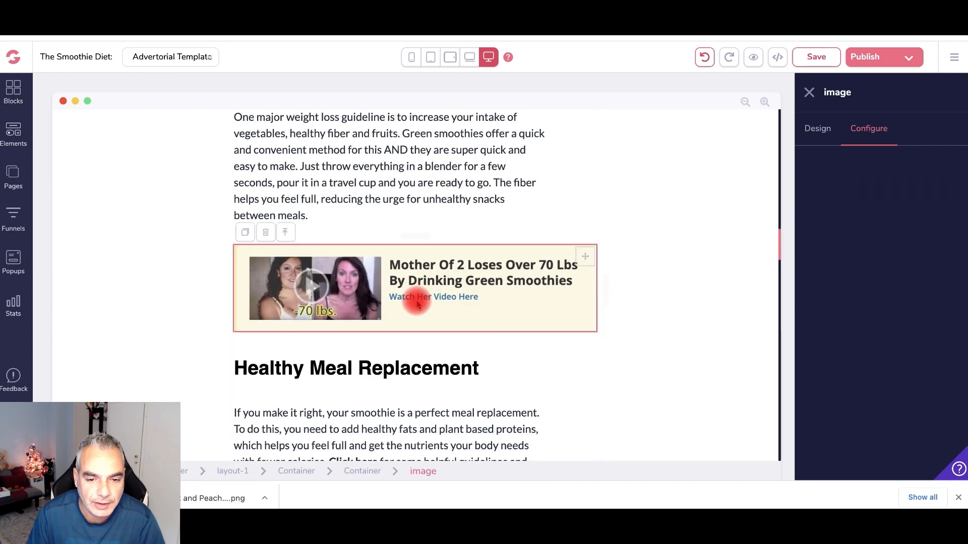
pyautogui.click(871, 352)
pyautogui.click(856, 443)
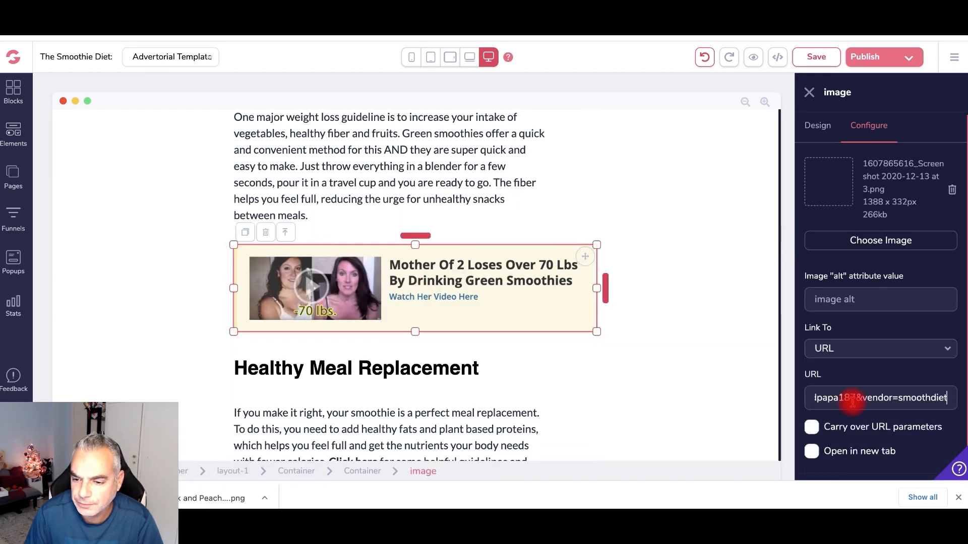
pyautogui.scroll(-5, 389, 210)
pyautogui.scroll(-1, 353, 215)
# - Link the 'Smoothie Diet Program' words in the closing paragraph to the ClickBank hop link
pyautogui.moveTo(328, 219); pyautogui.dragTo(370, 222)
pyautogui.scroll(-10, 411, 331)
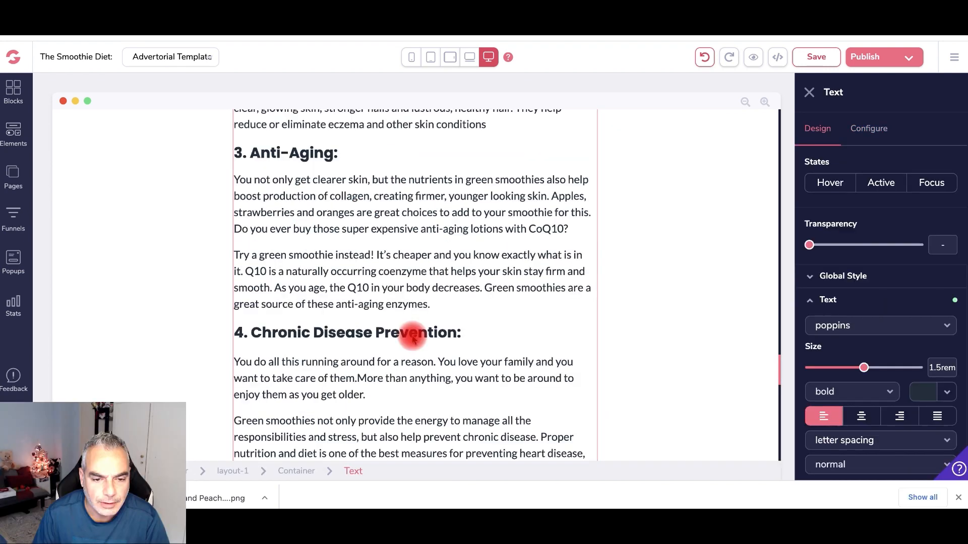
pyautogui.scroll(-4, 413, 337)
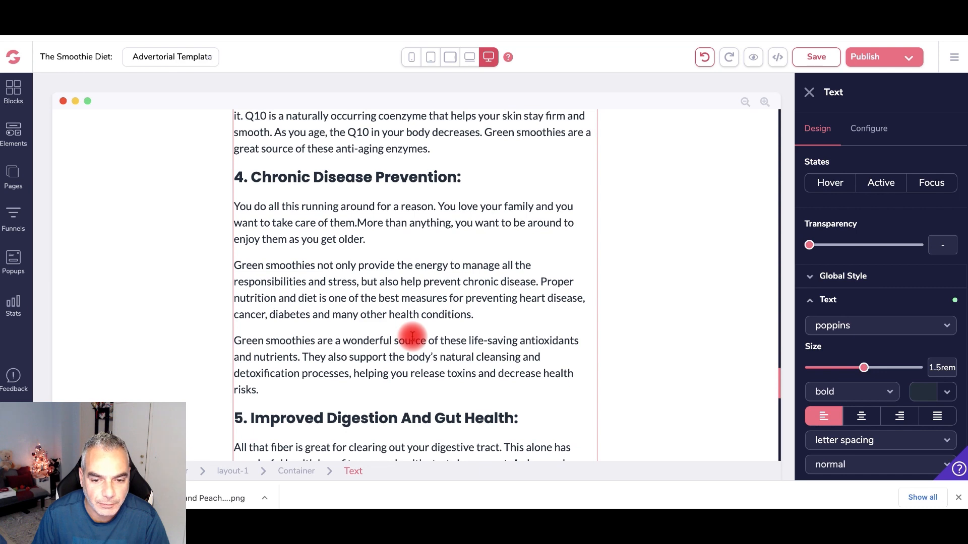
pyautogui.scroll(-5, 412, 337)
pyautogui.scroll(-7, 411, 337)
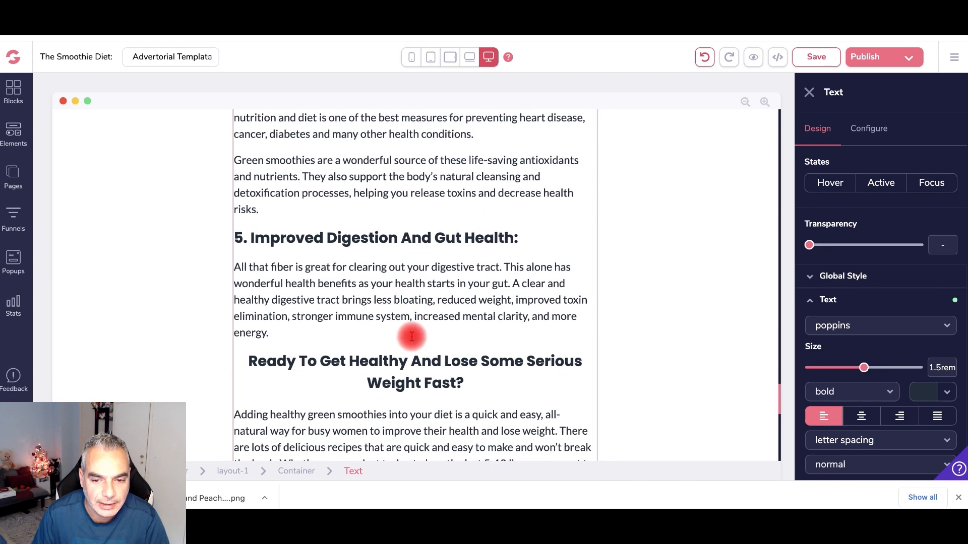
pyautogui.click(400, 357)
pyautogui.moveTo(399, 357); pyautogui.dragTo(288, 357)
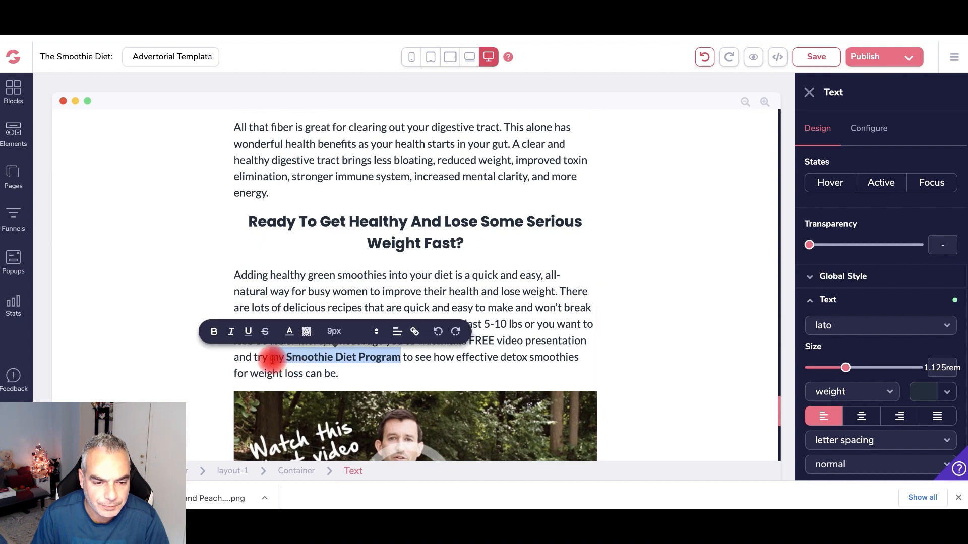
pyautogui.click(413, 331)
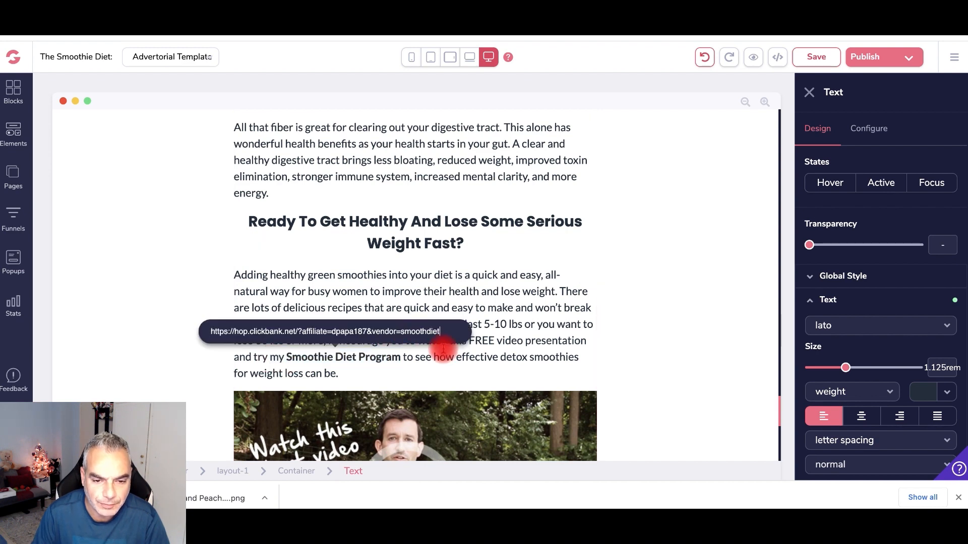
pyautogui.press('Return')
pyautogui.scroll(-5, 447, 348)
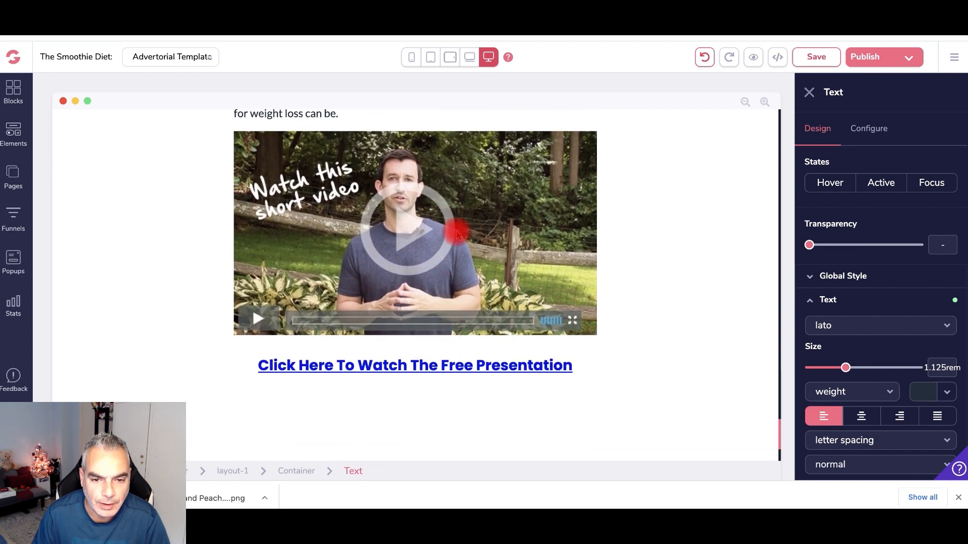
# - Link the video thumbnail image to the ClickBank hop link URL
pyautogui.click(456, 224)
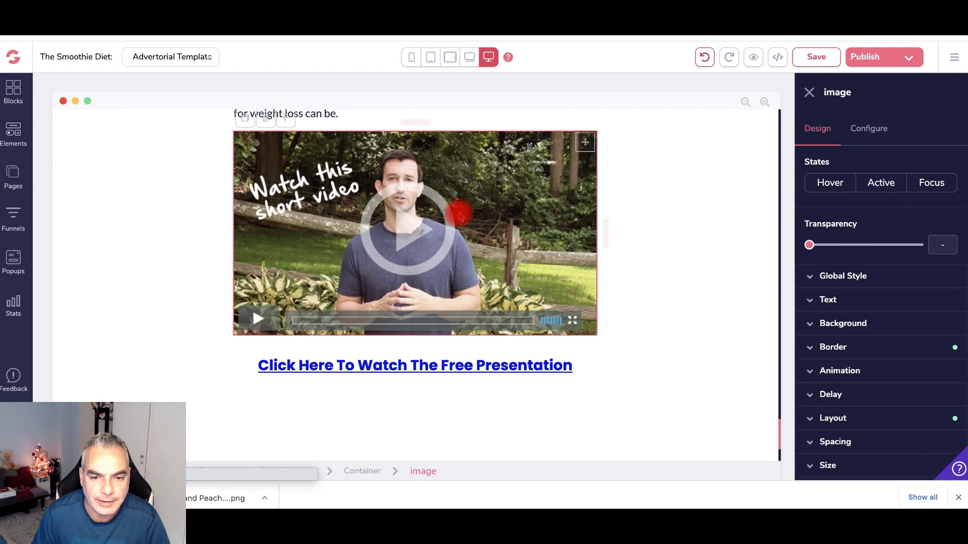
pyautogui.click(883, 134)
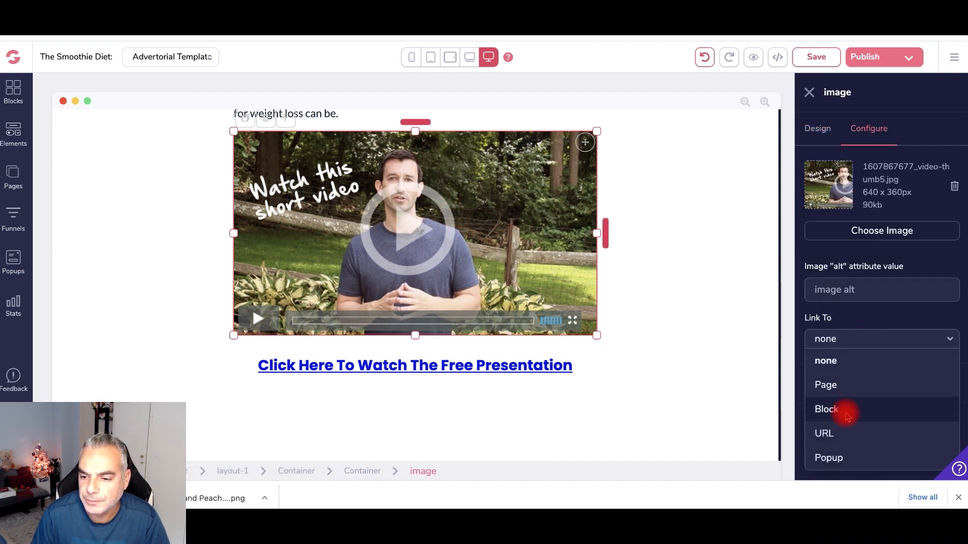
pyautogui.click(848, 432)
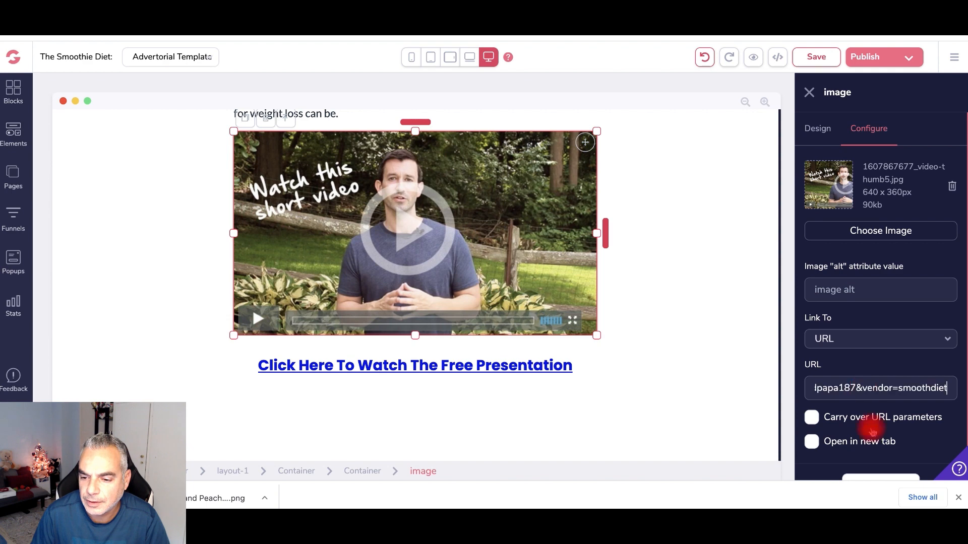
pyautogui.click(887, 476)
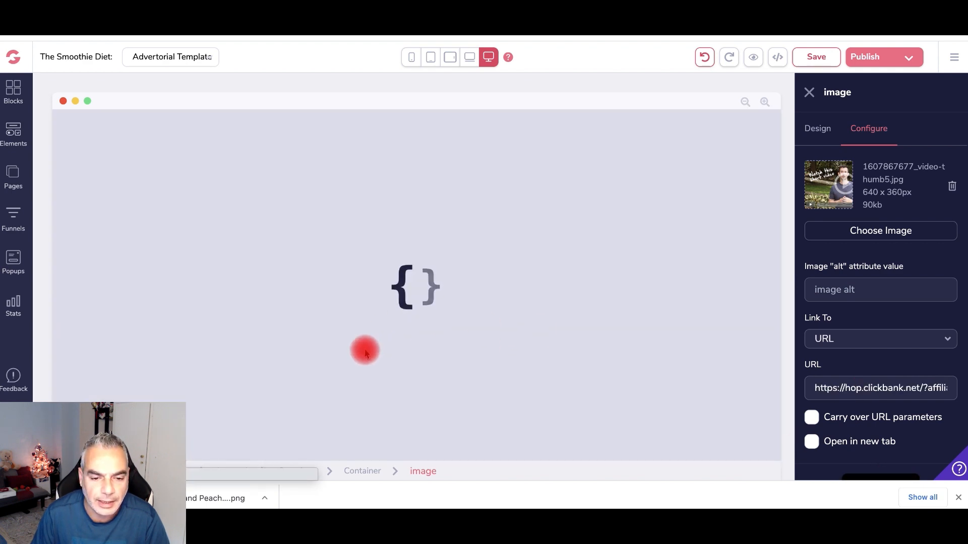
pyautogui.scroll(-2, 366, 353)
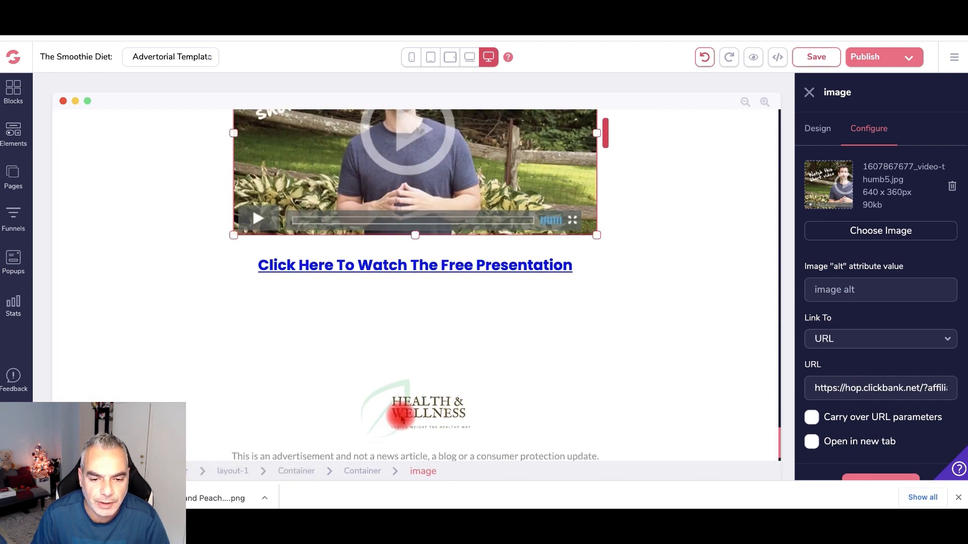
pyautogui.scroll(-1, 423, 399)
# - Link the Health & Wellness footer logo to the ClickBank hop link URL
pyautogui.click(419, 383)
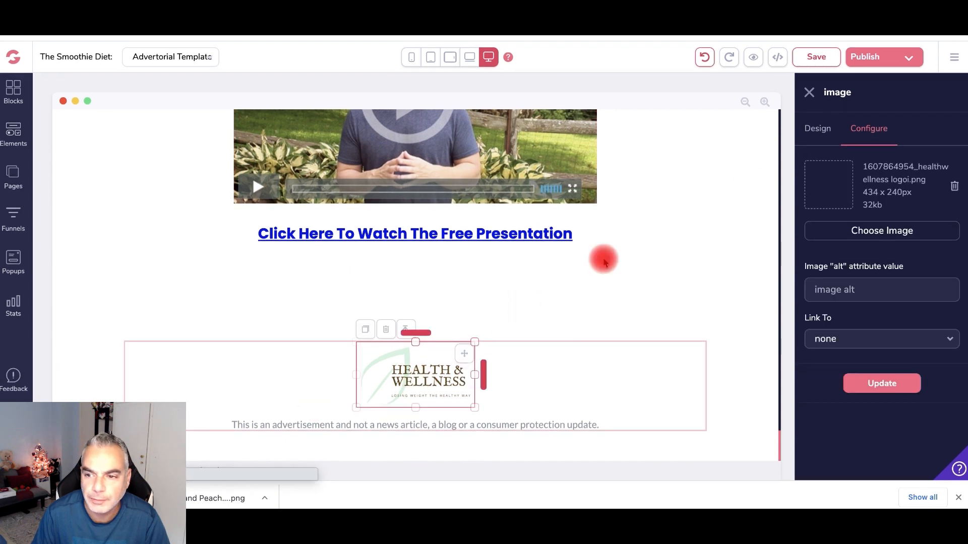
pyautogui.click(857, 340)
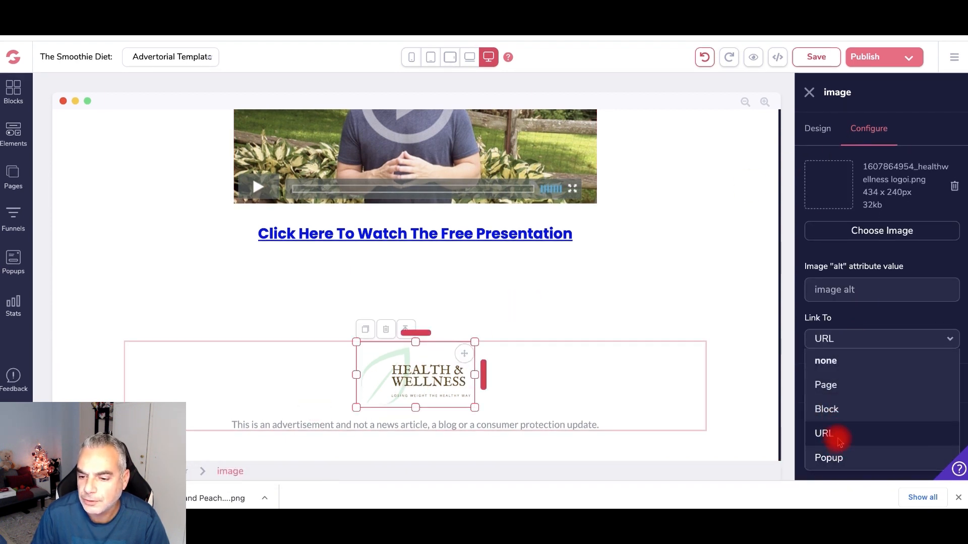
pyautogui.click(827, 434)
pyautogui.click(873, 483)
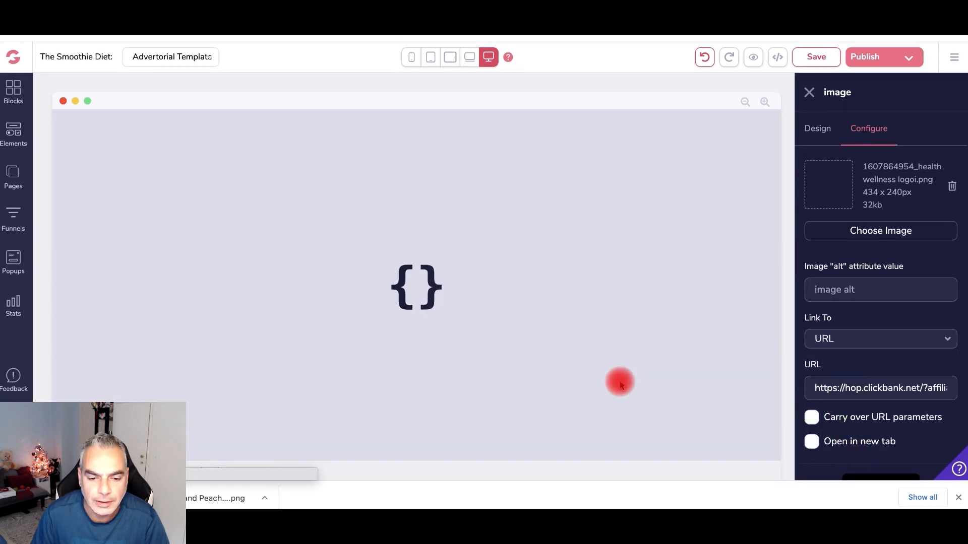
pyautogui.scroll(20, 477, 344)
pyautogui.scroll(-12, 476, 345)
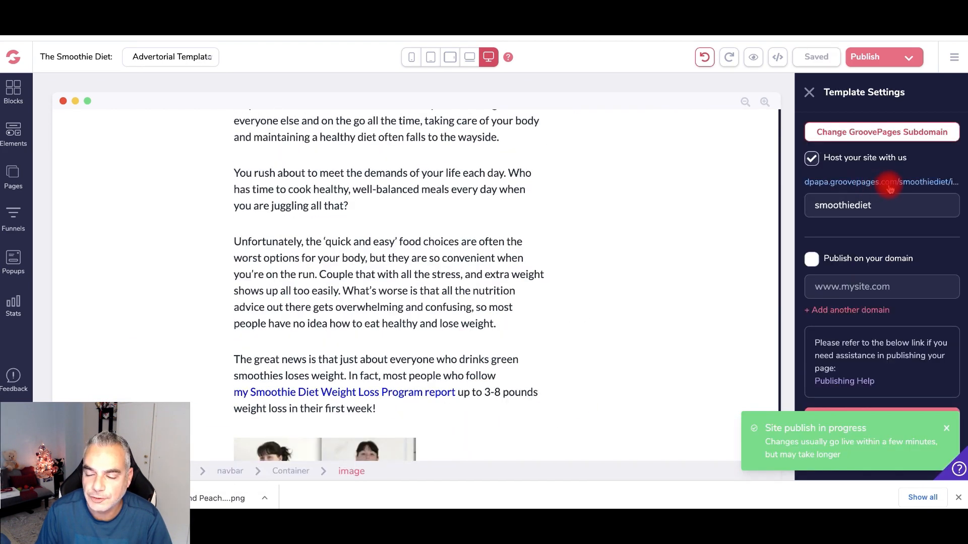
# - Open the published advertorial and check the Smoothie Diet Program link reaches the sales page
pyautogui.rightClick(890, 189)
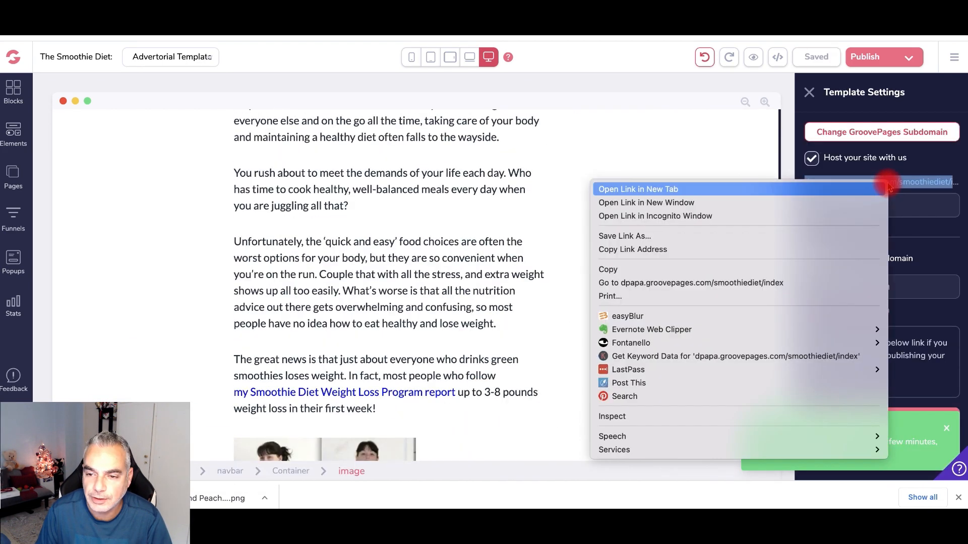
pyautogui.press('Escape')
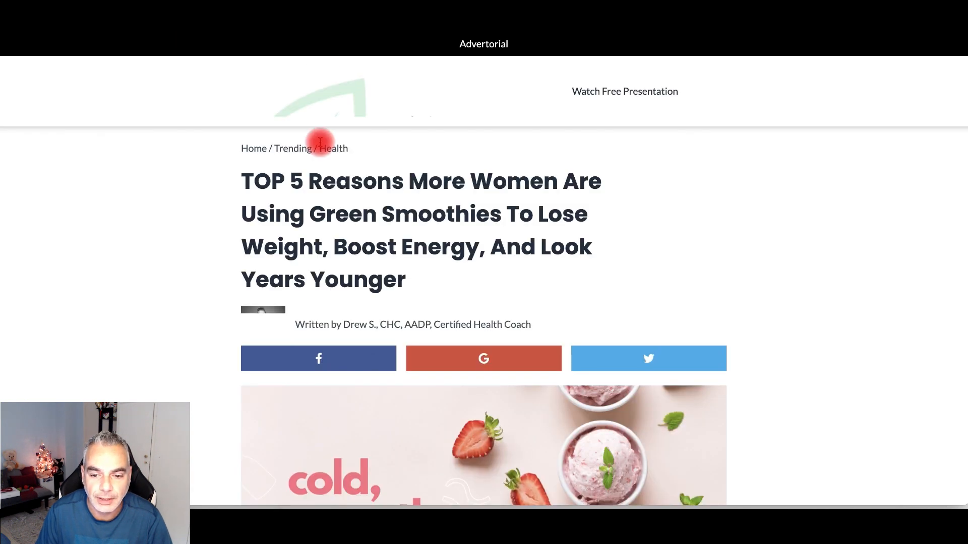
pyautogui.scroll(-20, 320, 142)
pyautogui.scroll(-20, 322, 145)
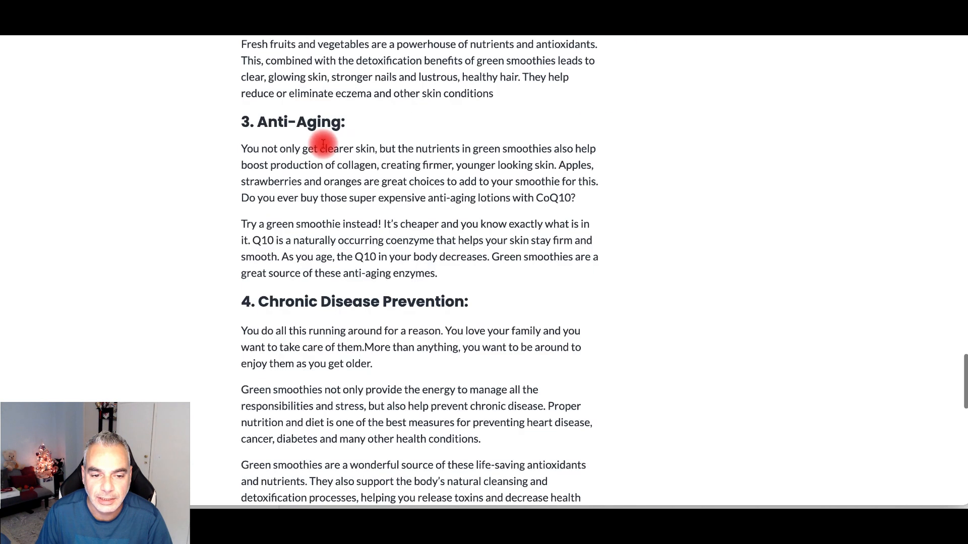
pyautogui.scroll(-15, 322, 144)
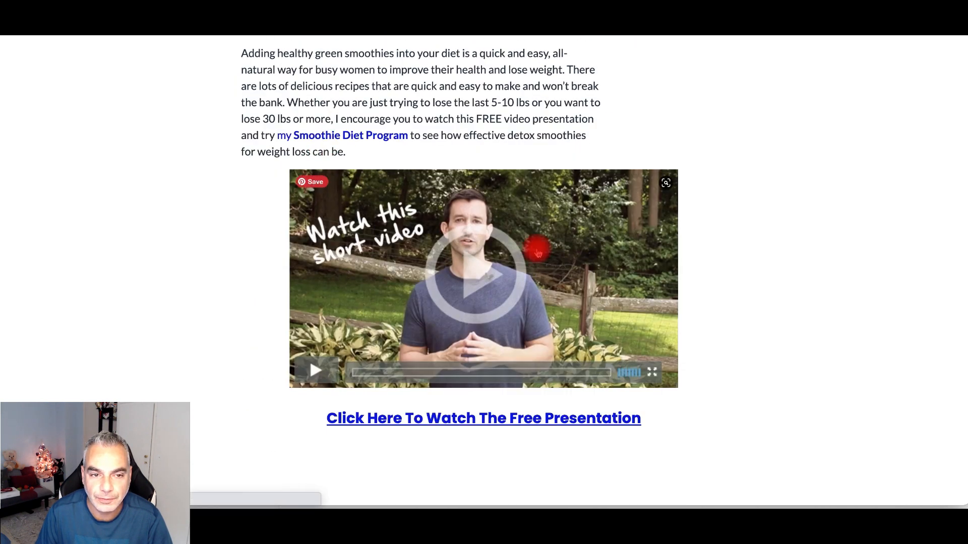
pyautogui.click(373, 136)
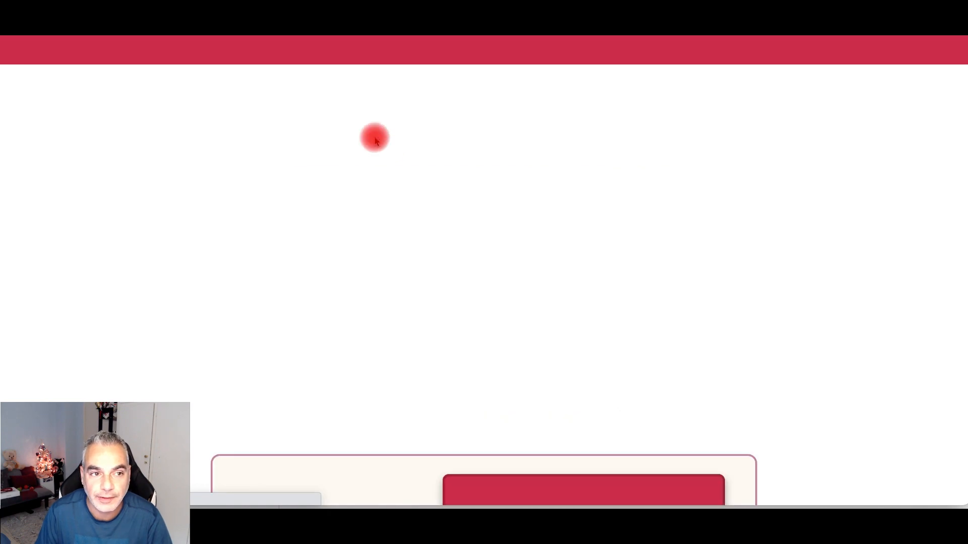
pyautogui.scroll(-15, 440, 162)
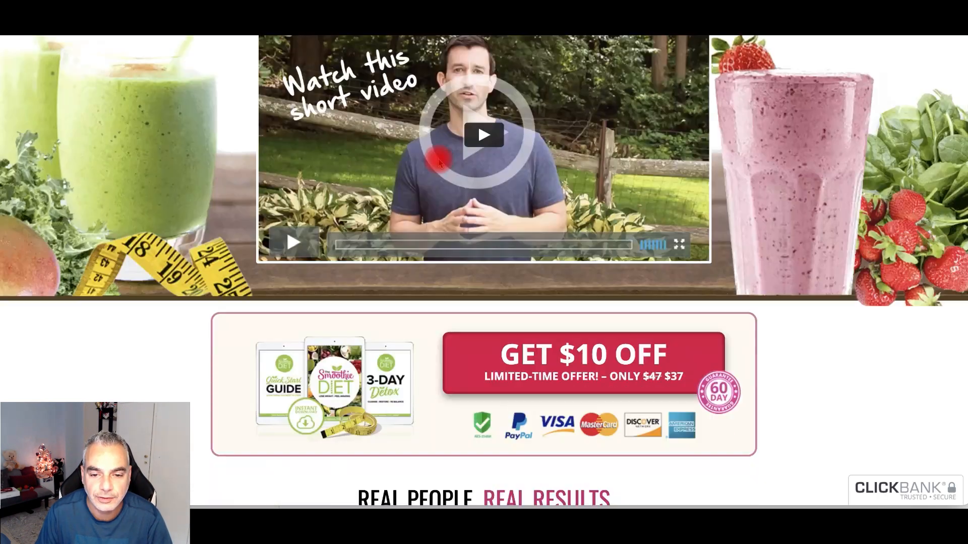
pyautogui.scroll(15, 442, 160)
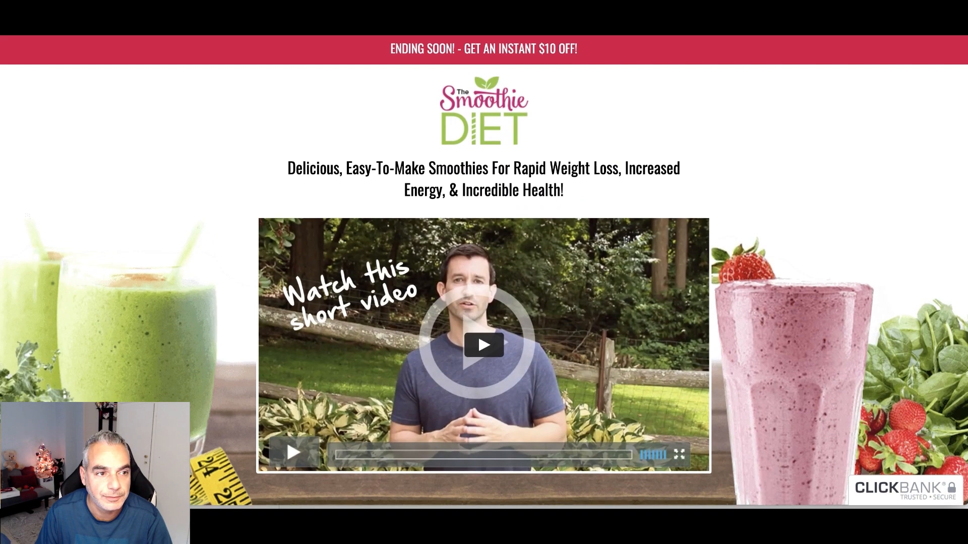
pyautogui.hotkey('alt', 'Left')
# - Test the 'Click Here To Watch The Free Presentation' link on the live page
pyautogui.scroll(20, 353, 267)
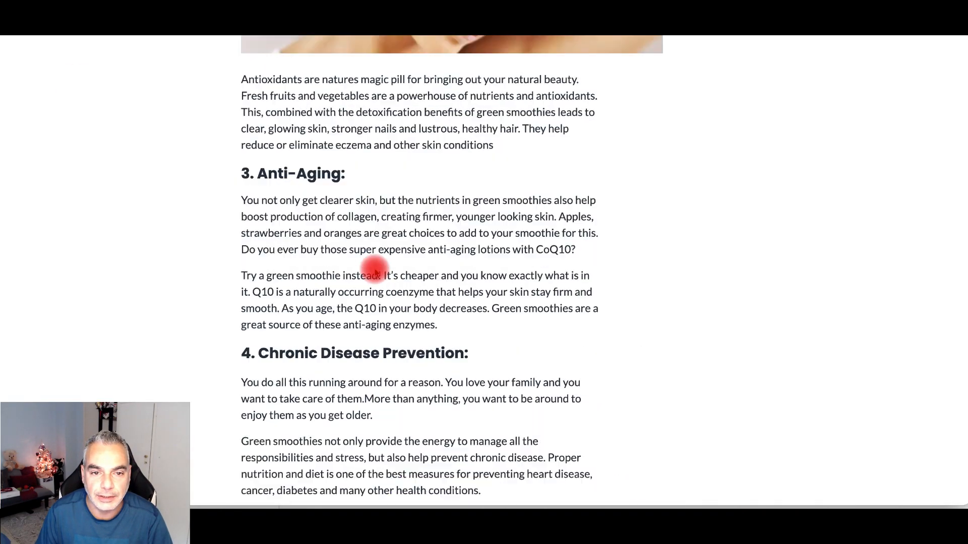
pyautogui.scroll(-20, 376, 267)
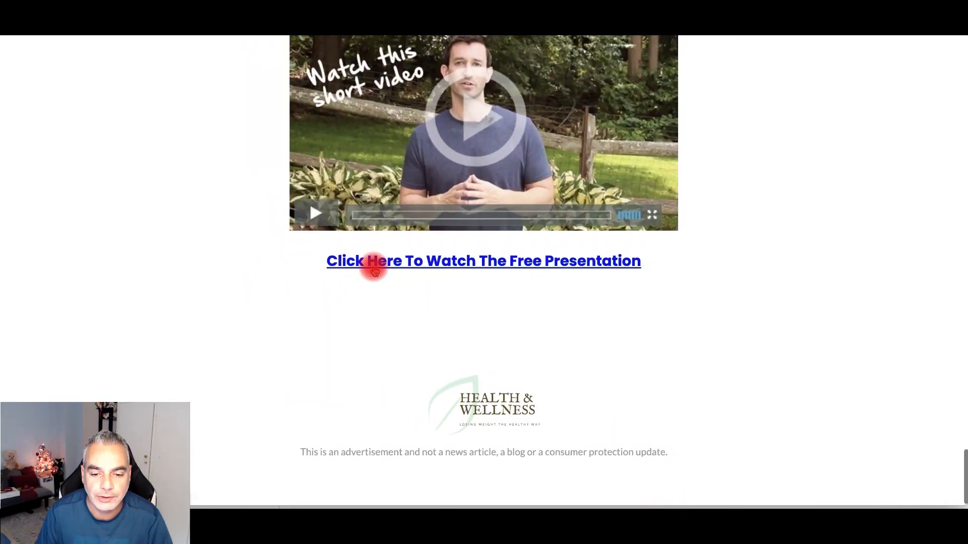
pyautogui.click(454, 278)
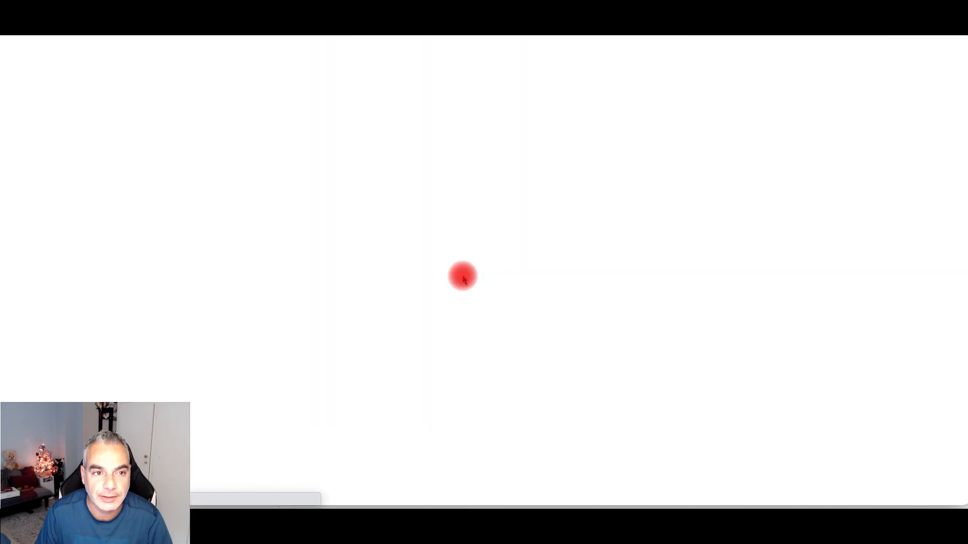
pyautogui.scroll(-20, 378, 156)
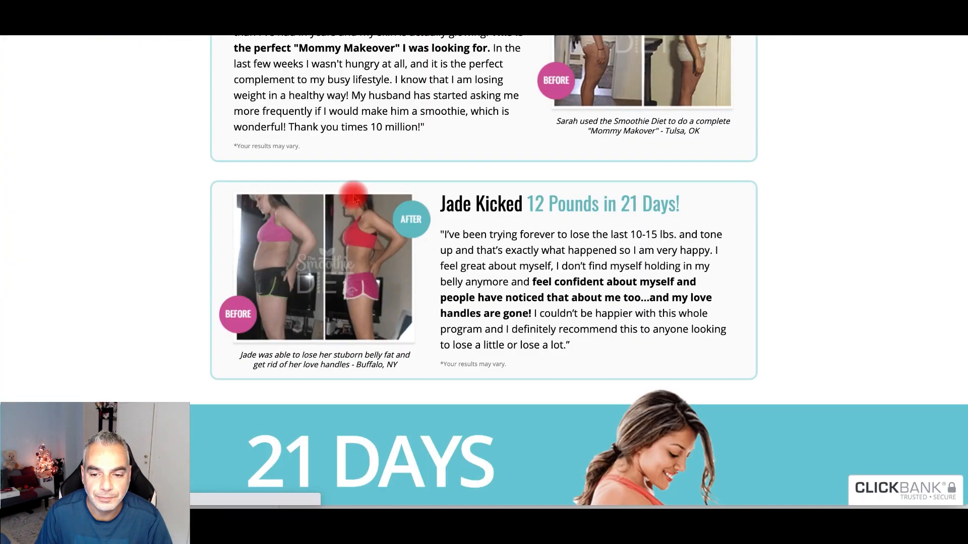
pyautogui.scroll(1, 355, 199)
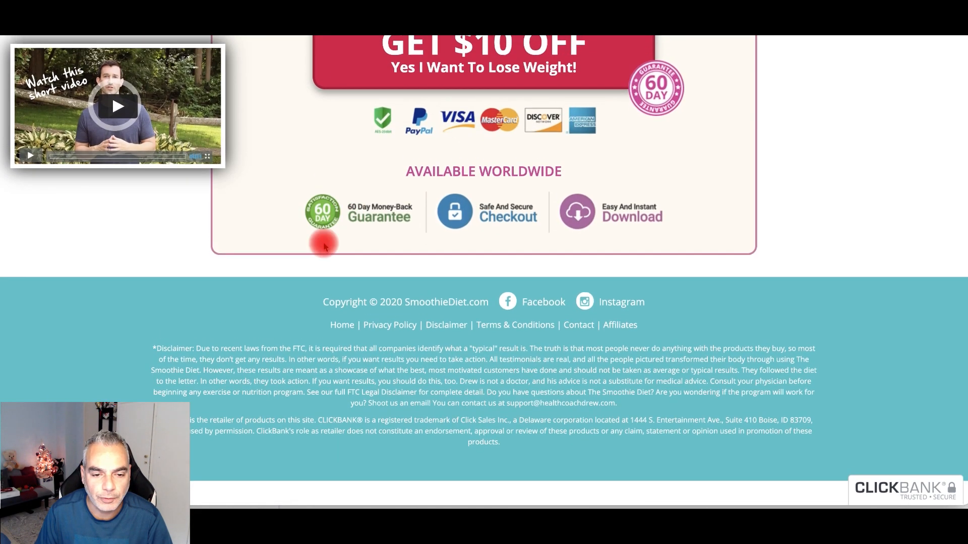
# - Copy the footer link line from the Smoothie Diet sales page
pyautogui.moveTo(268, 297); pyautogui.dragTo(487, 326)
pyautogui.rightClick(491, 328)
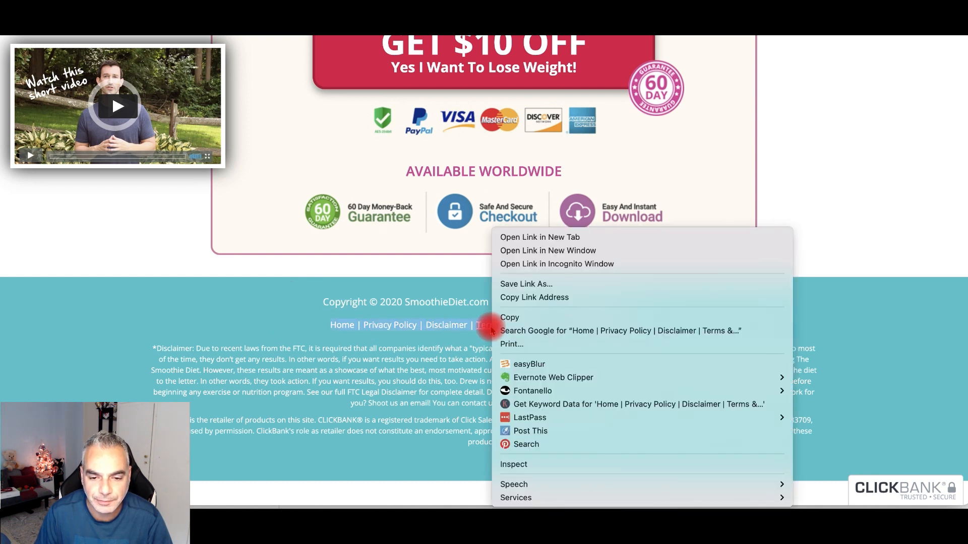
pyautogui.click(532, 321)
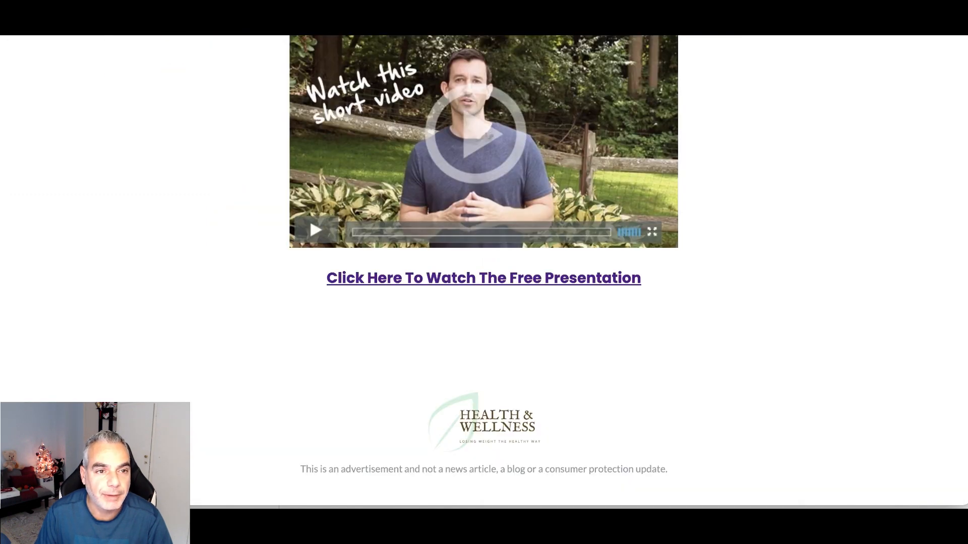
pyautogui.moveTo(534, 3); pyautogui.dragTo(966, 506)
pyautogui.scroll(-20, 357, 254)
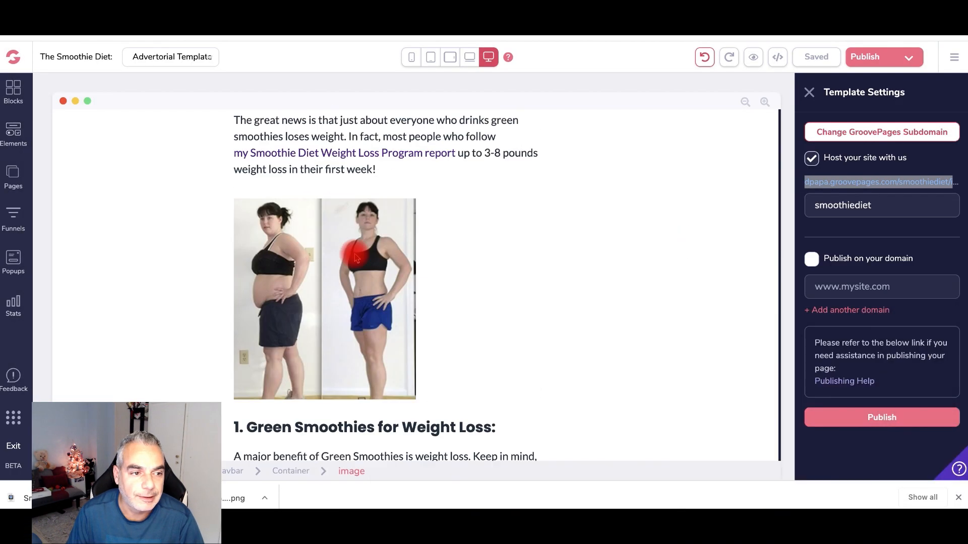
# - Add the black Footers design block with social icons and policy links below the disclaimer
pyautogui.scroll(-8, 139, 152)
pyautogui.click(12, 92)
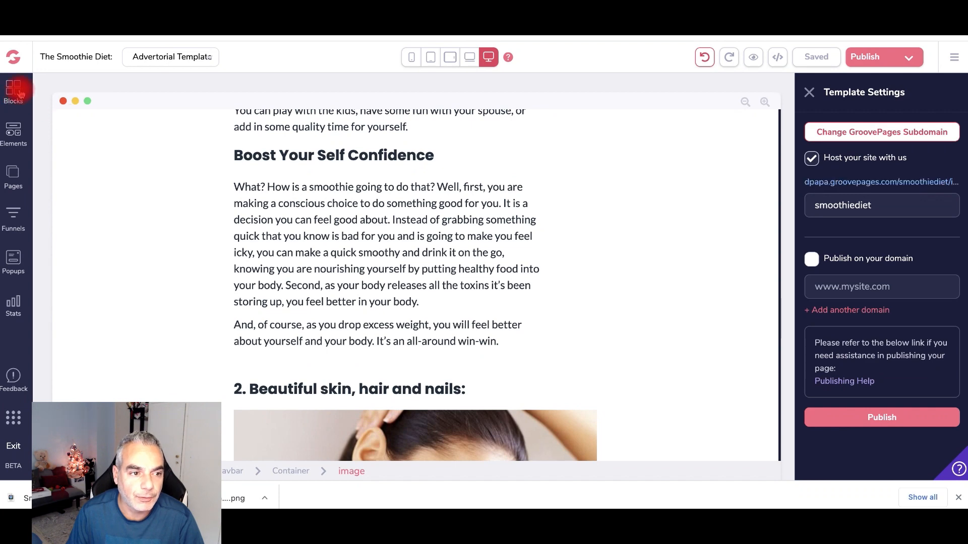
pyautogui.click(108, 148)
pyautogui.scroll(-3, 90, 212)
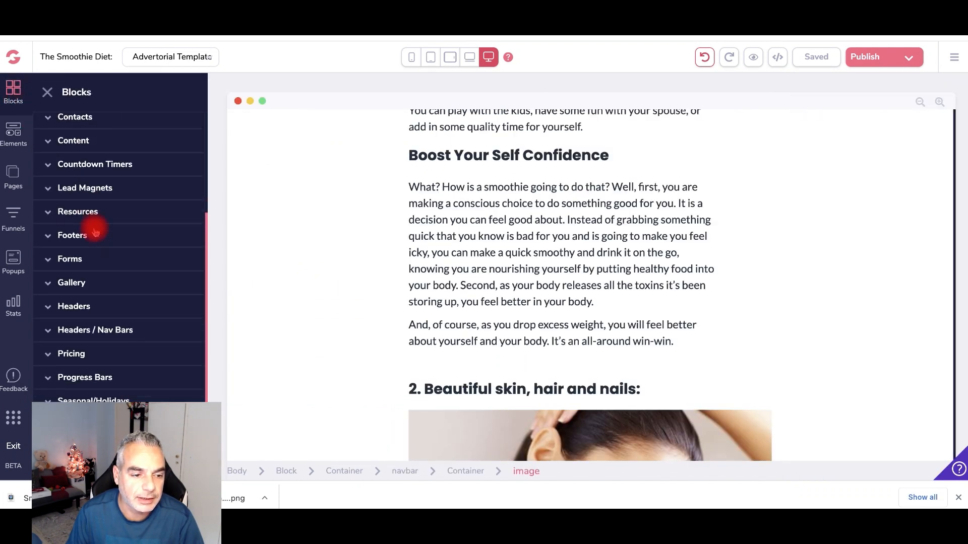
pyautogui.scroll(3, 88, 164)
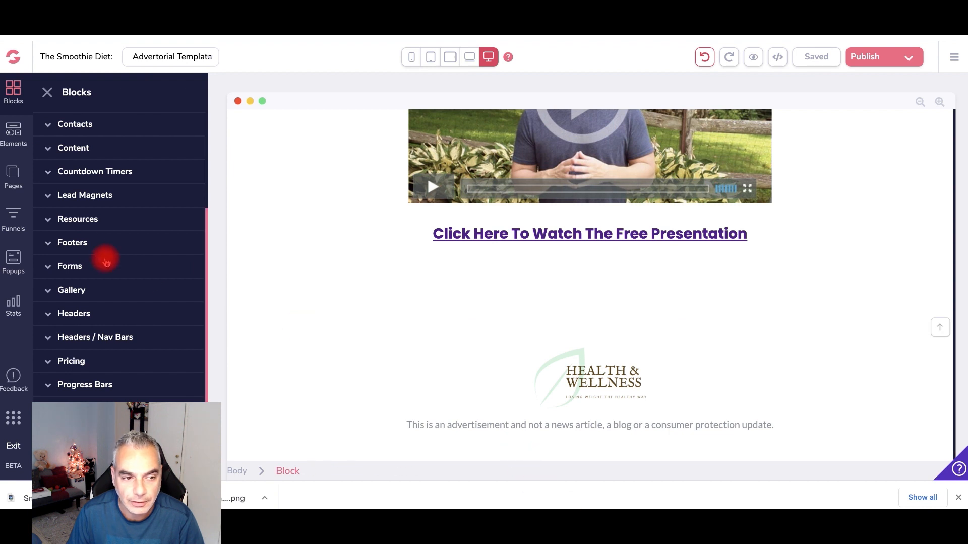
pyautogui.click(89, 242)
pyautogui.scroll(-3, 102, 250)
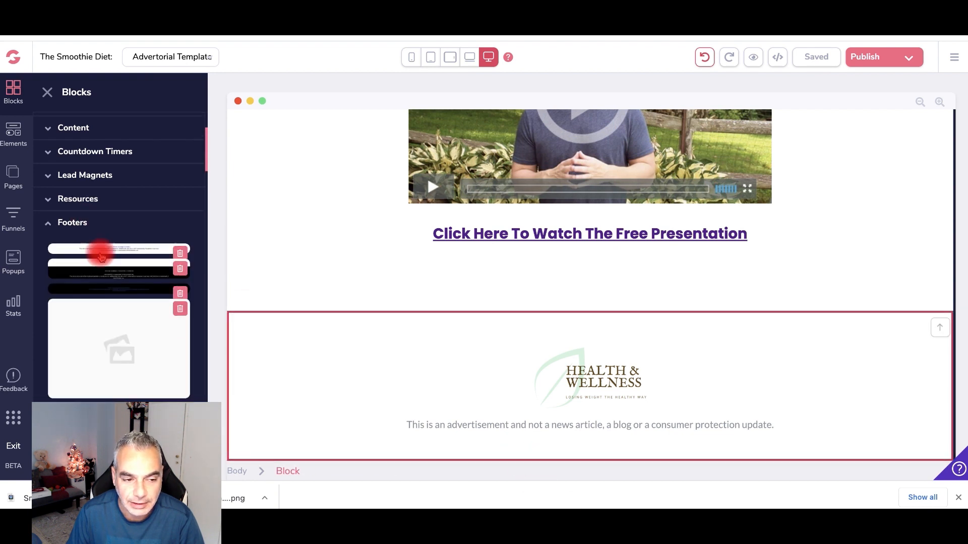
pyautogui.scroll(-2, 129, 162)
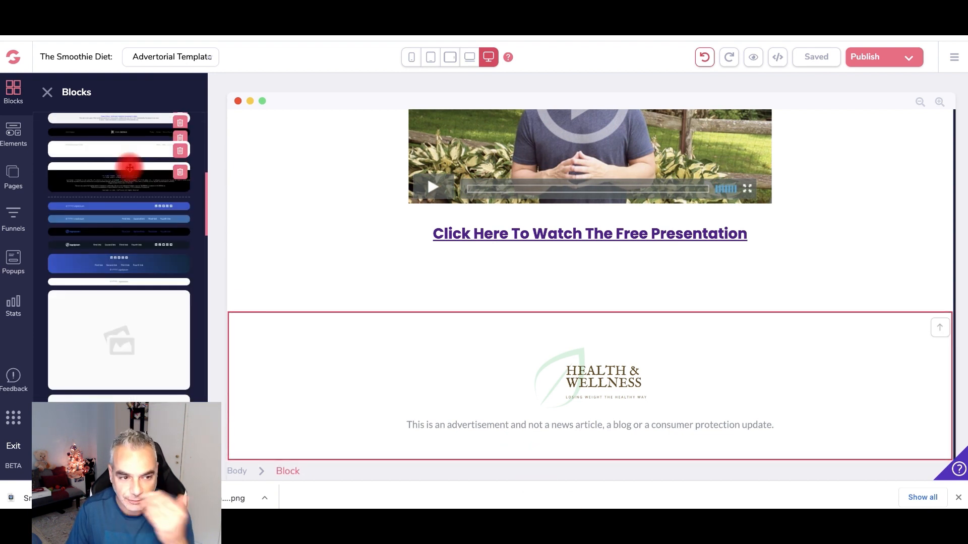
pyautogui.scroll(-1, 124, 191)
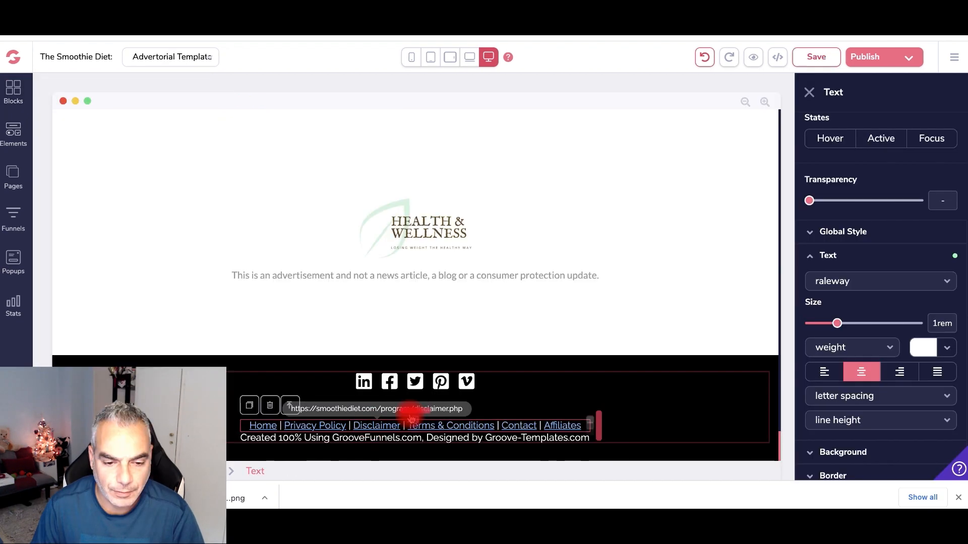
# - Delete the footer credit text, undoing the deletion when it removes the footer links
pyautogui.click(281, 440)
pyautogui.click(275, 417)
pyautogui.click(510, 279)
pyautogui.click(435, 440)
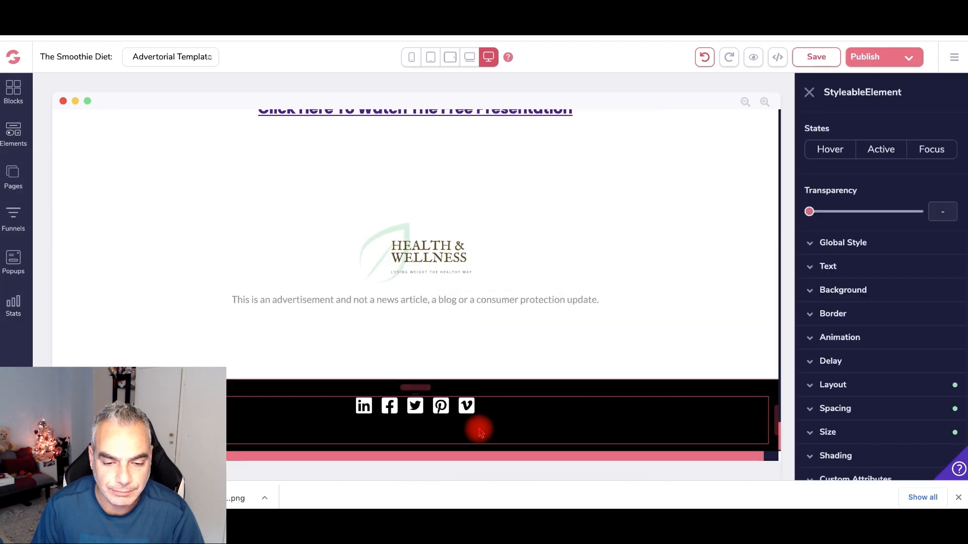
pyautogui.click(705, 57)
# - Save the page with its trimmed footer and bring up the Template Settings publishing panel
pyautogui.click(595, 448)
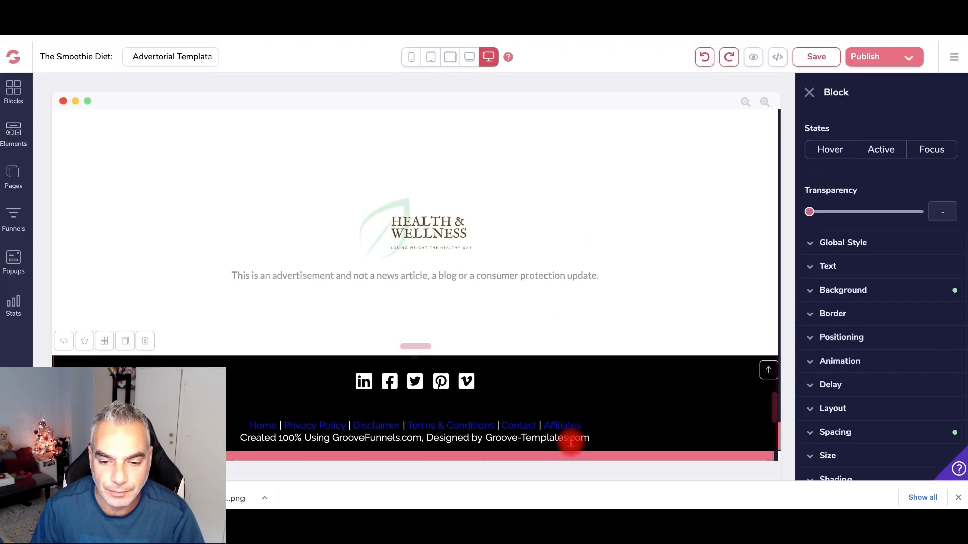
pyautogui.click(580, 442)
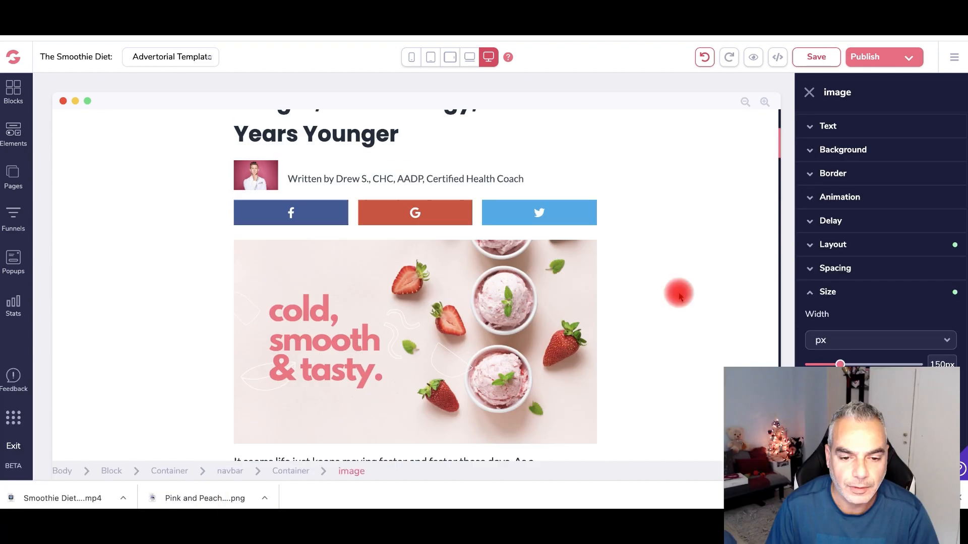
pyautogui.scroll(-10, 680, 296)
pyautogui.scroll(-15, 679, 296)
pyautogui.scroll(-20, 681, 297)
pyautogui.moveTo(780, 434); pyautogui.dragTo(771, 149)
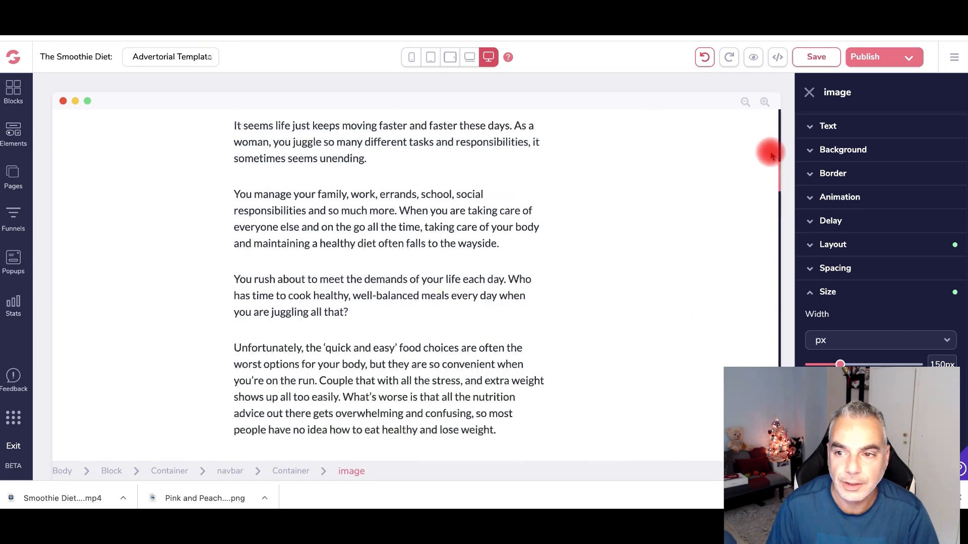
pyautogui.click(817, 56)
pyautogui.click(865, 57)
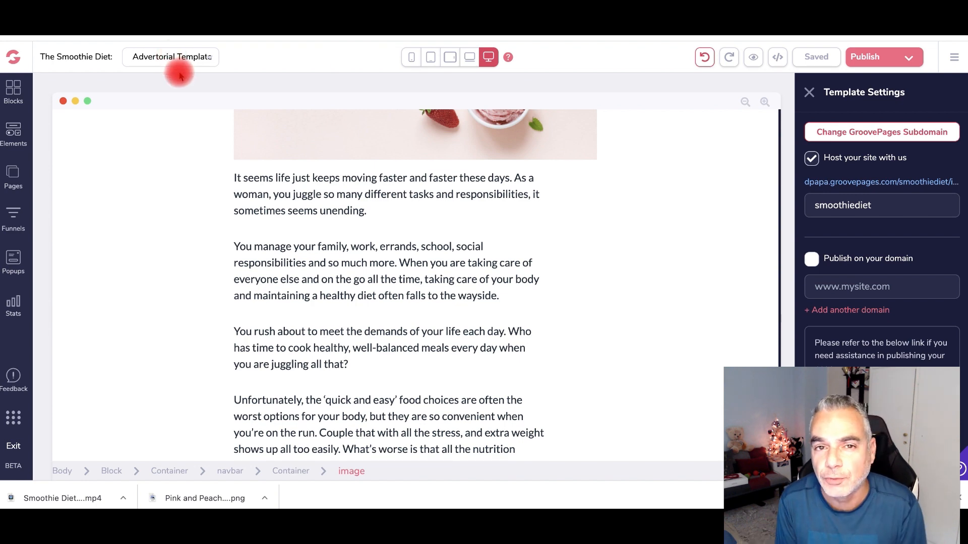
# - Open the page's live groovepages.com subdomain link in an Incognito window
pyautogui.scroll(10, 219, 184)
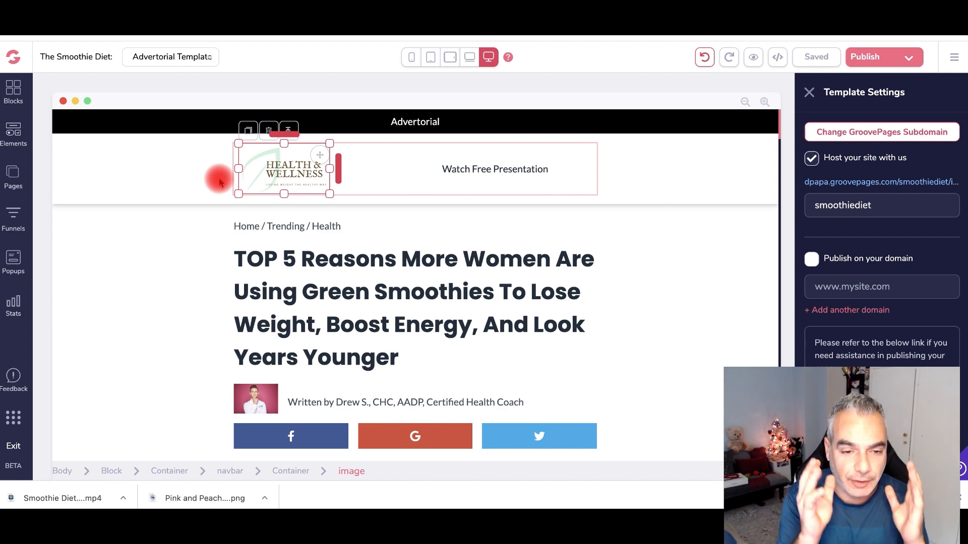
pyautogui.scroll(-10, 282, 308)
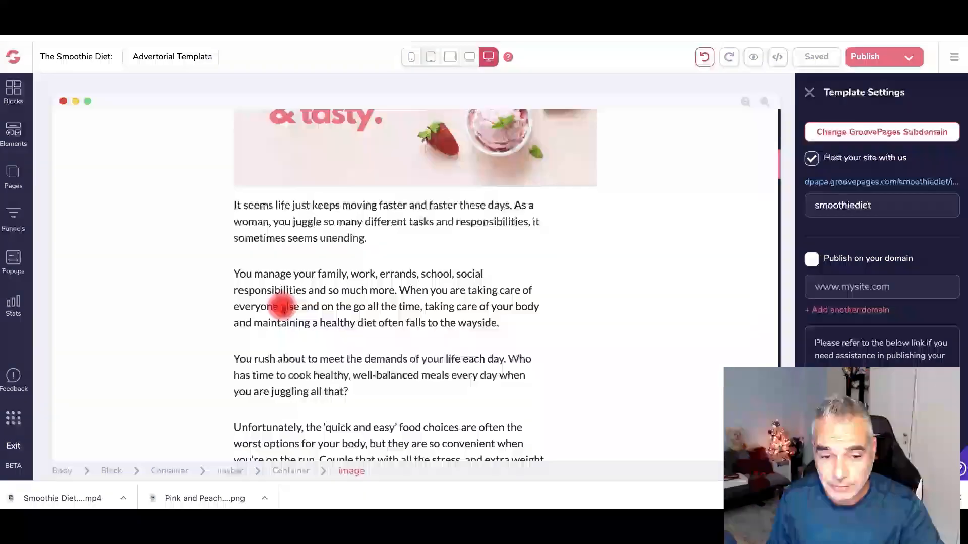
pyautogui.scroll(-5, 282, 308)
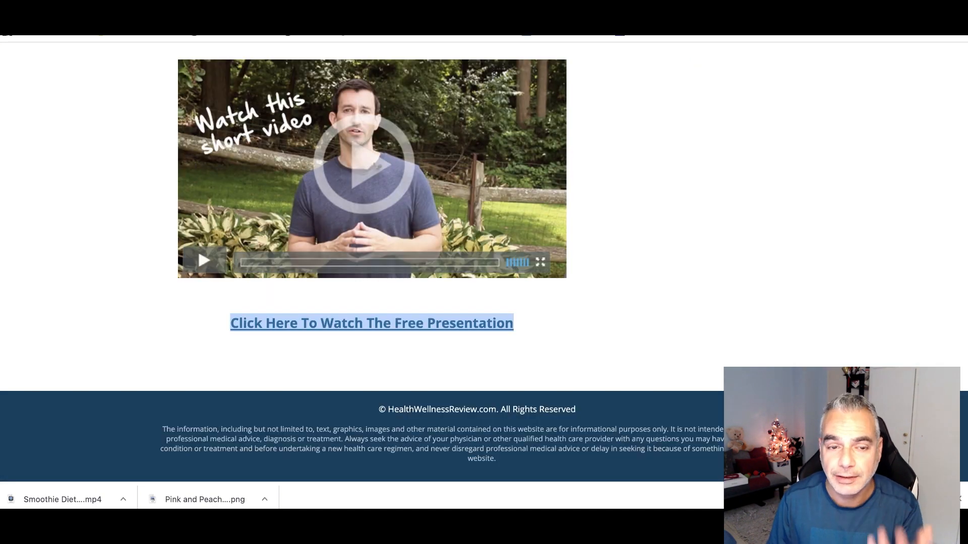
pyautogui.scroll(4, 507, 69)
pyautogui.scroll(10, 506, 69)
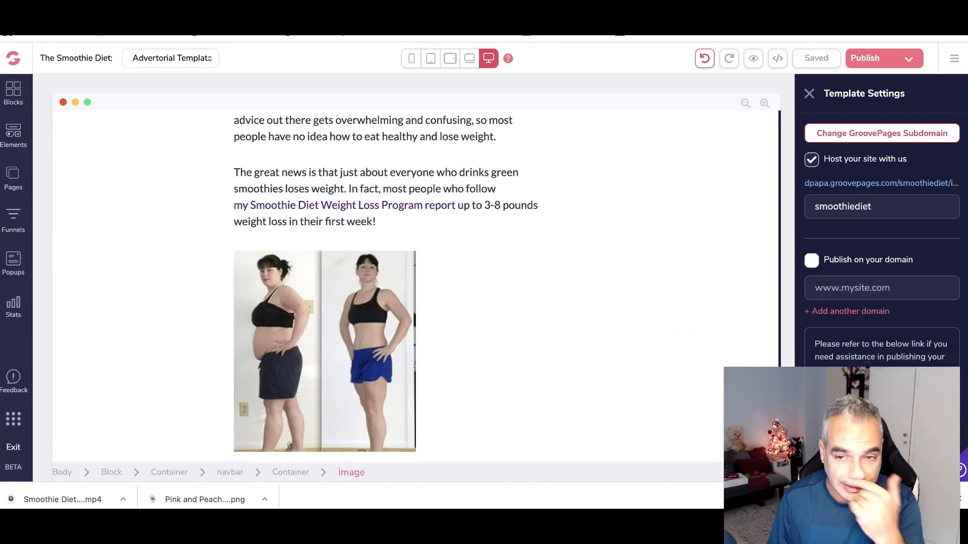
pyautogui.scroll(8, 572, 190)
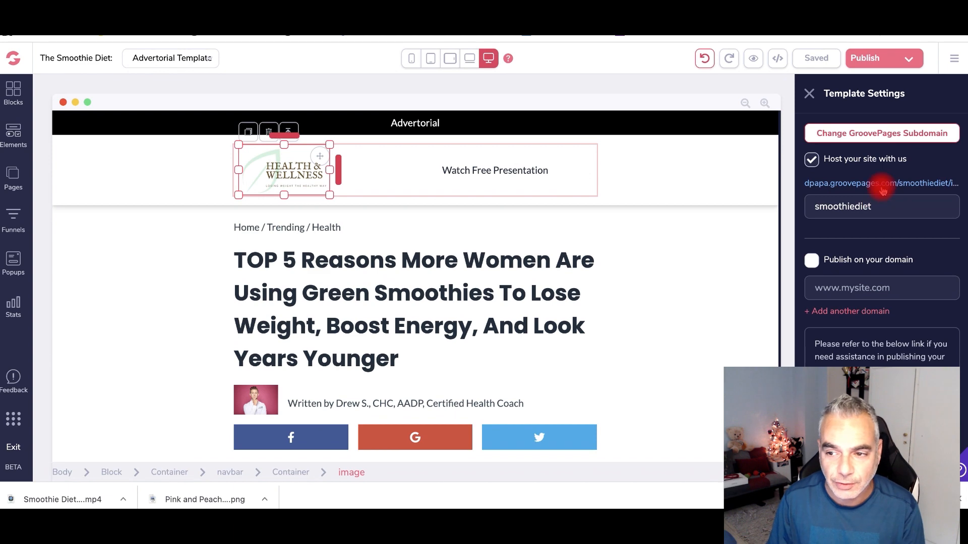
pyautogui.rightClick(882, 185)
pyautogui.click(801, 221)
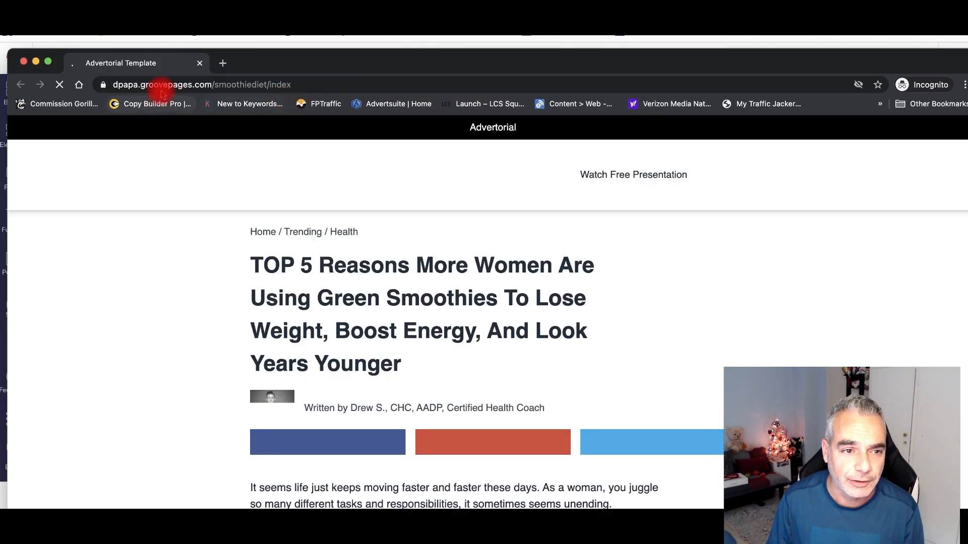
# - Check the live advertorial at its groovepages.com address and reposition the Incognito window
pyautogui.moveTo(108, 85)
pyautogui.mouseDown()
pyautogui.moveTo(283, 84)
pyautogui.moveTo(105, 87)
pyautogui.mouseUp()
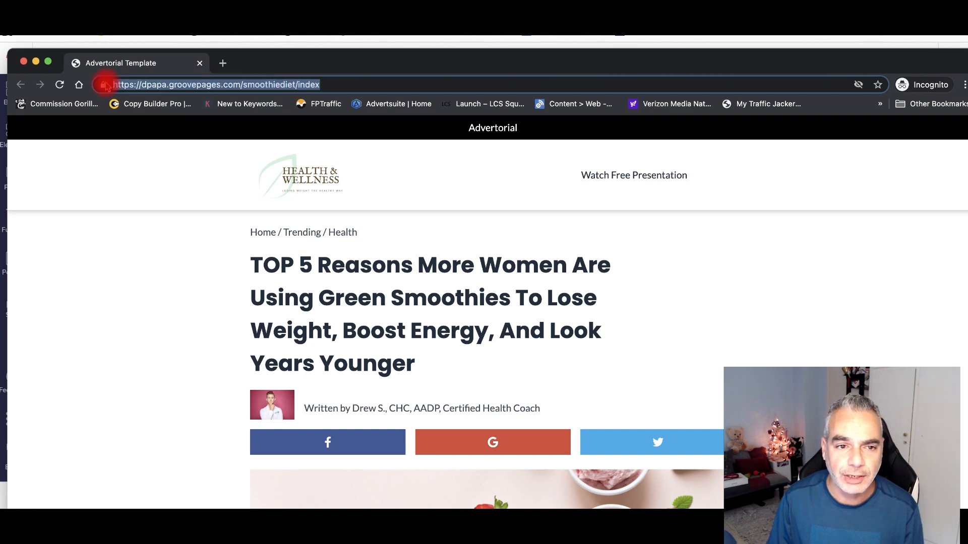
pyautogui.moveTo(292, 59); pyautogui.dragTo(279, 65)
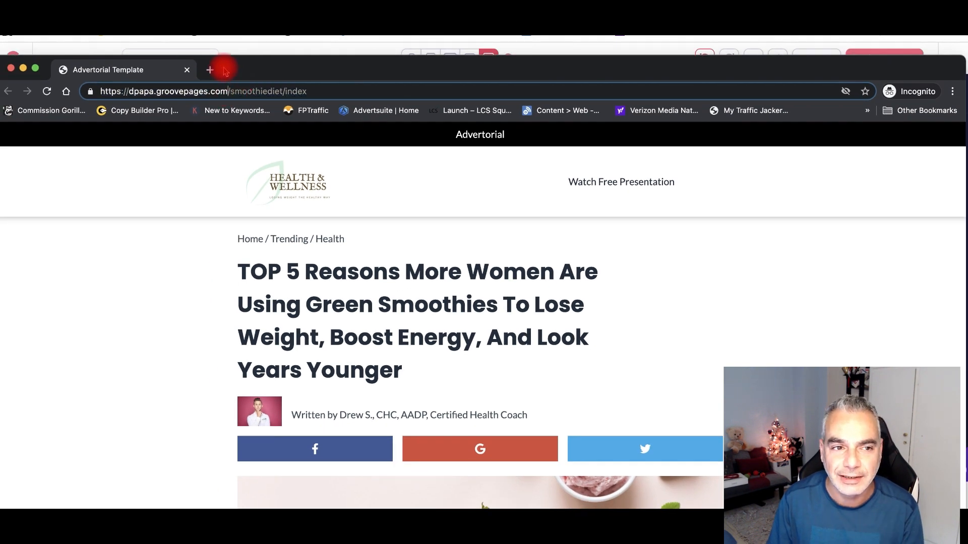
pyautogui.moveTo(224, 70); pyautogui.dragTo(223, 20)
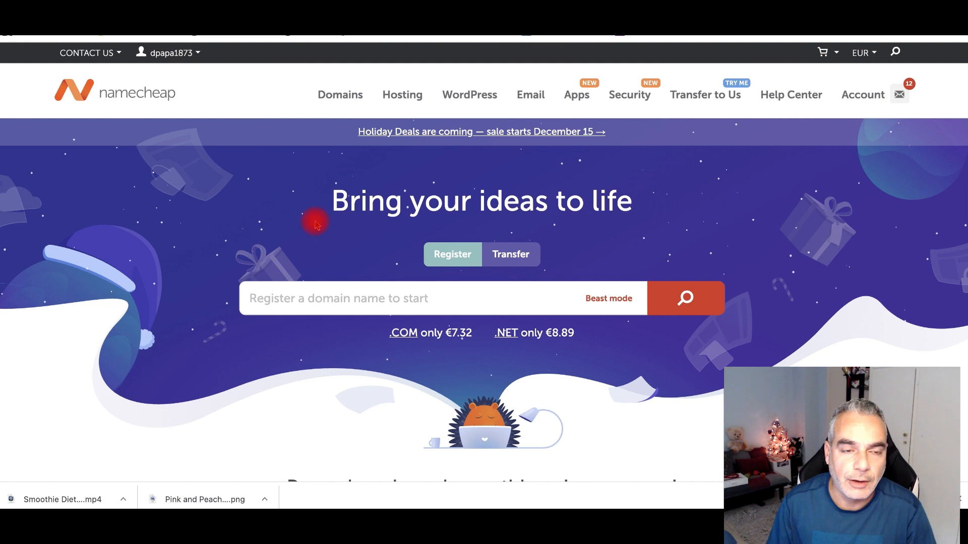
# - Search Namecheap for the domain name smoothiefatloss
pyautogui.click(422, 302)
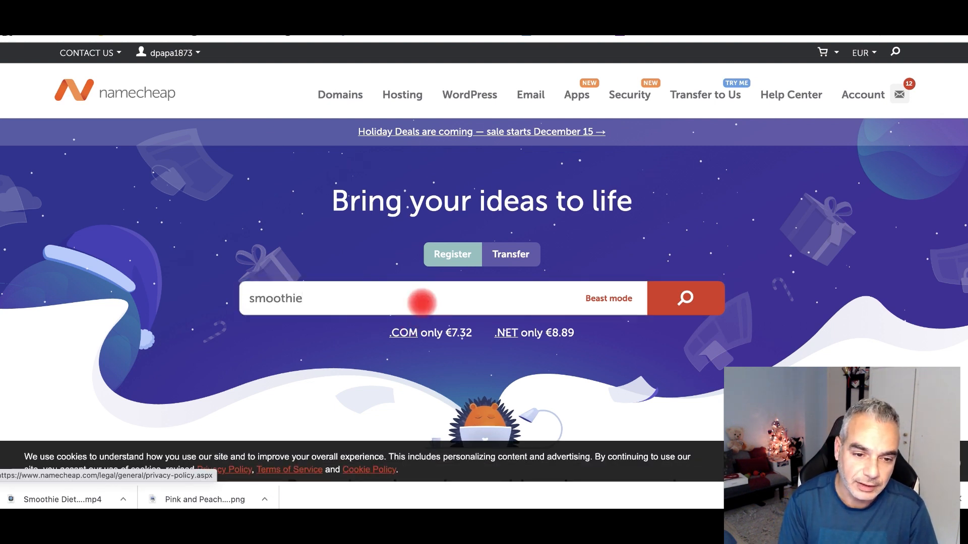
pyautogui.write('smoothie')
pyautogui.click(418, 304)
pyautogui.write('fatloss')
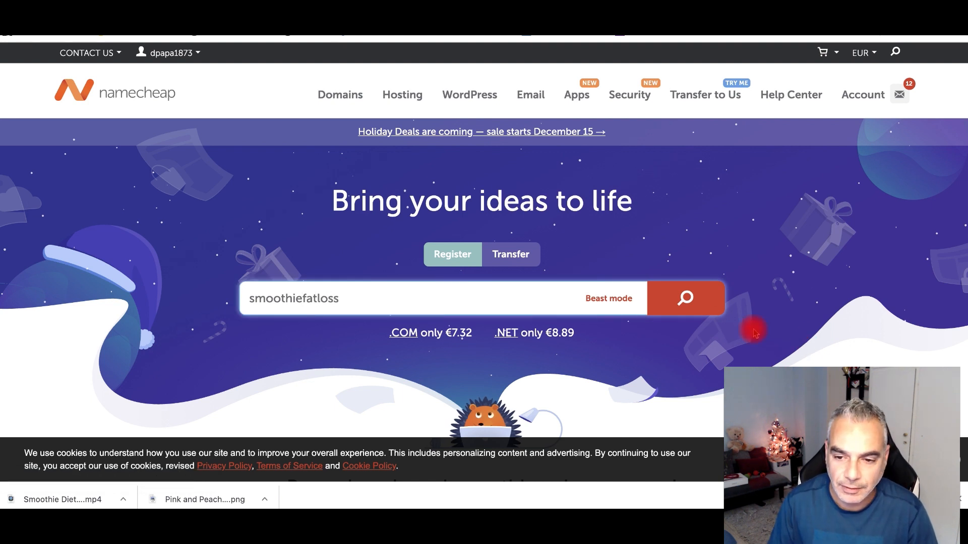
pyautogui.click(683, 297)
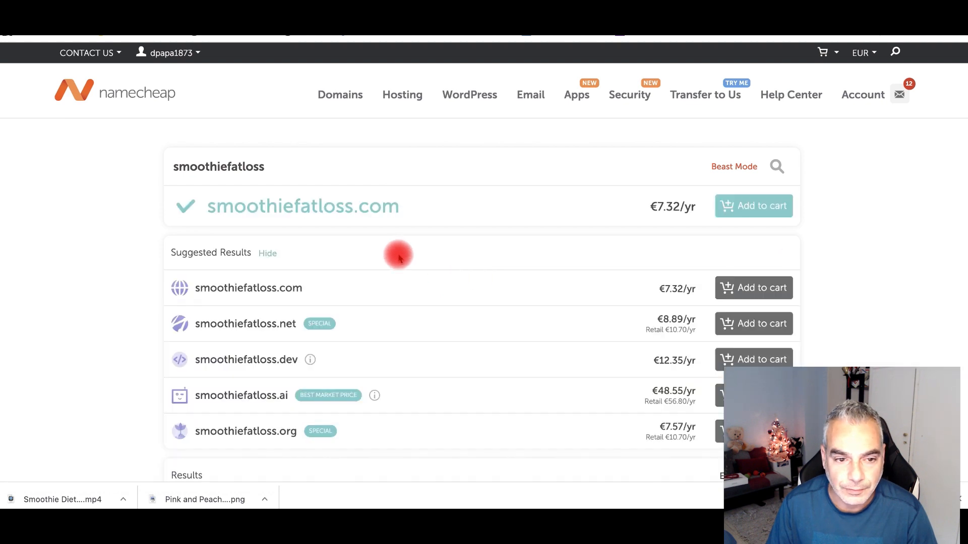
# - Add the available smoothiefatloss.com to the cart at €7.32/yr
pyautogui.click(726, 207)
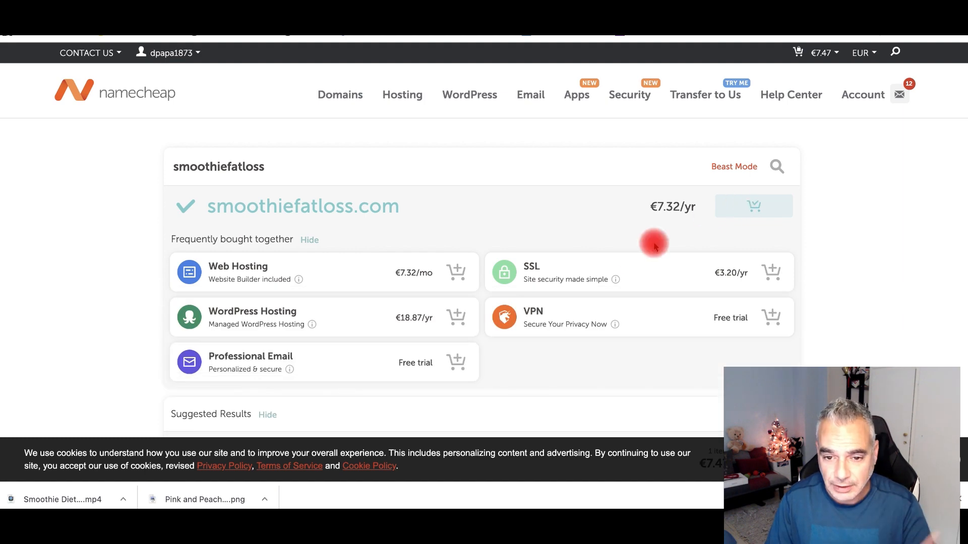
pyautogui.scroll(-10, 538, 196)
pyautogui.scroll(10, 539, 196)
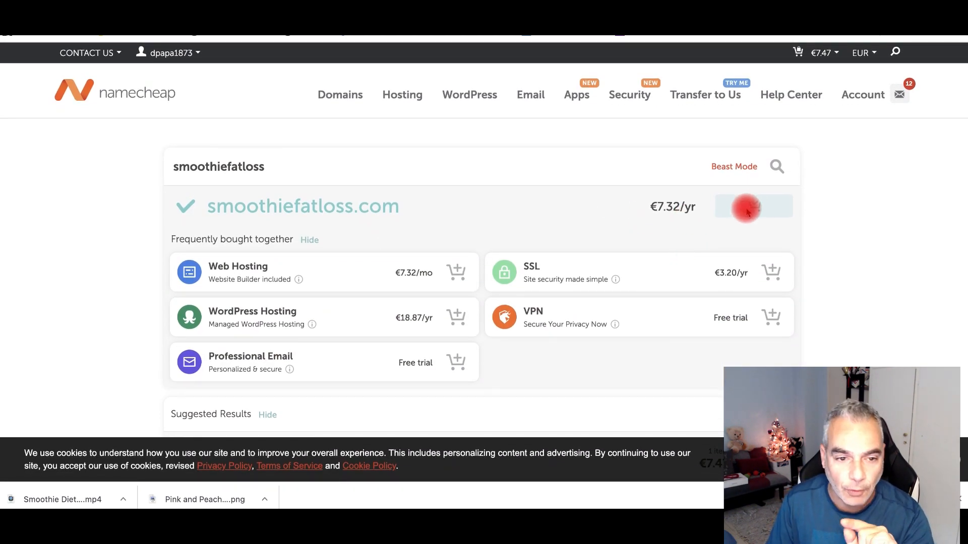
pyautogui.scroll(-20, 346, 210)
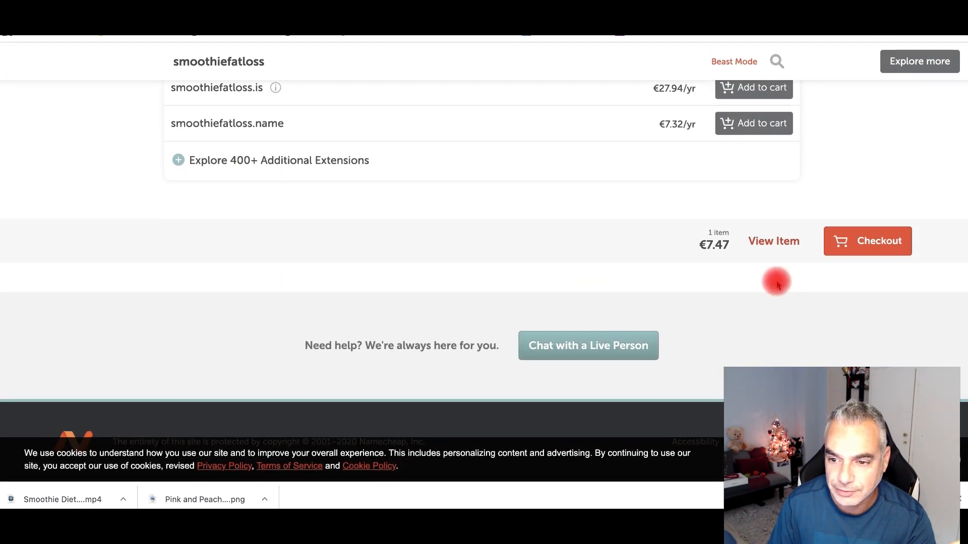
# - Check out, confirm and pay for the 1-year smoothiefatloss.com registration, $9.06 subtotal
pyautogui.scroll(1, 777, 283)
pyautogui.click(852, 275)
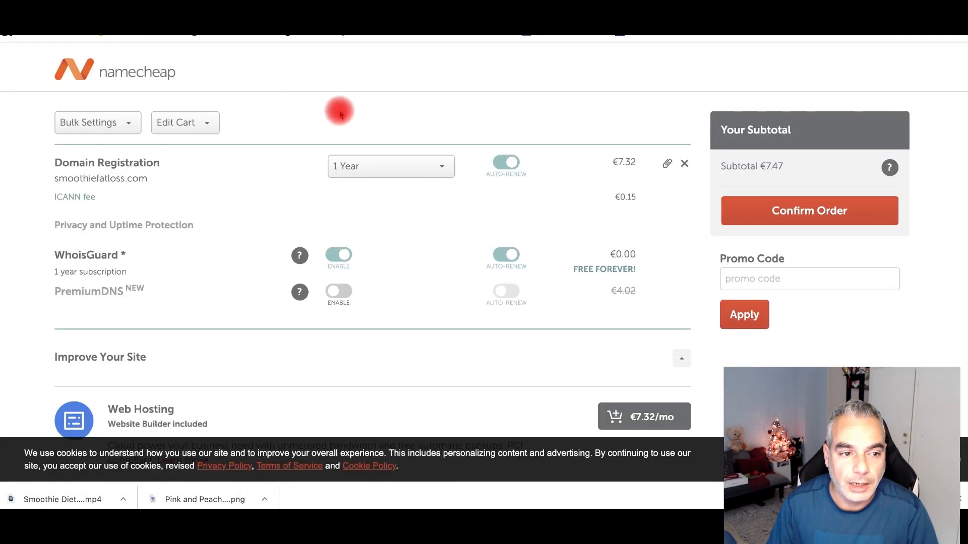
pyautogui.click(828, 212)
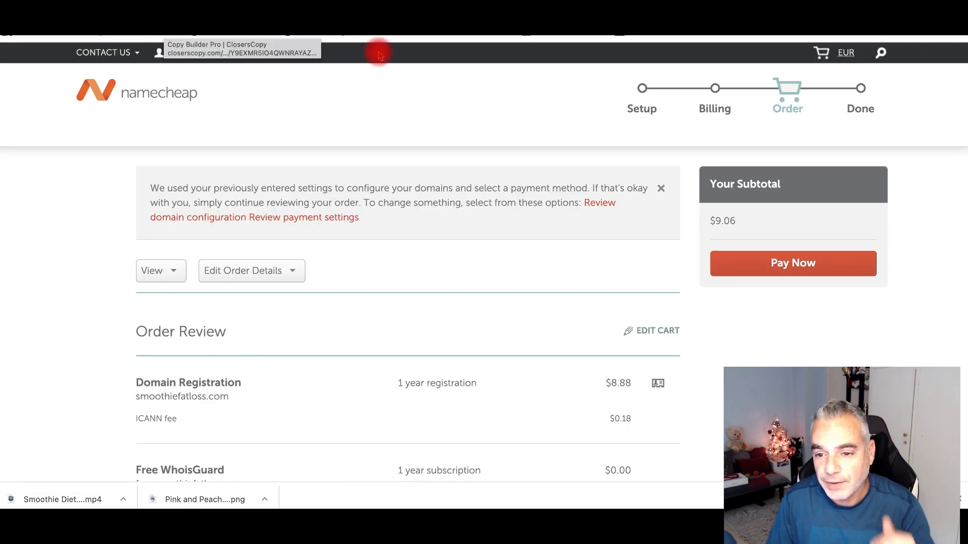
pyautogui.click(831, 263)
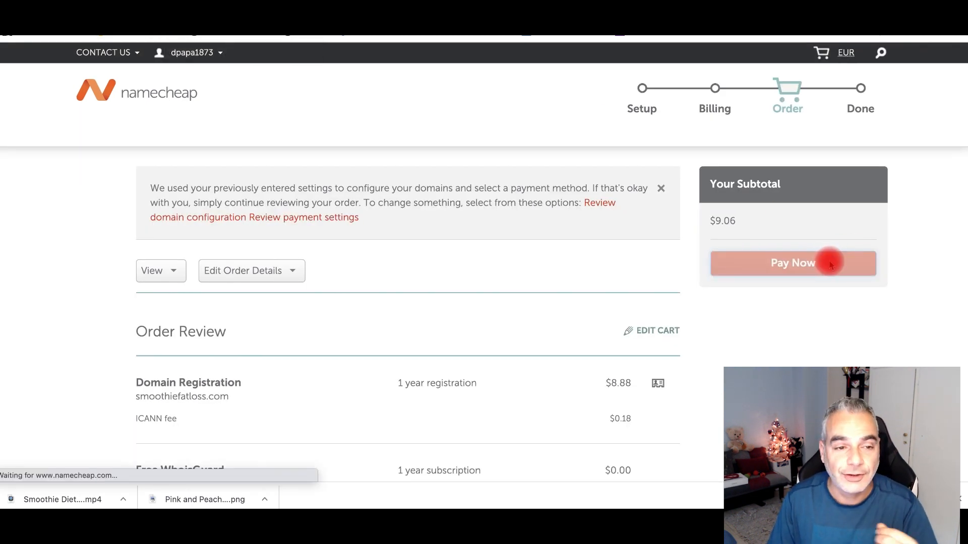
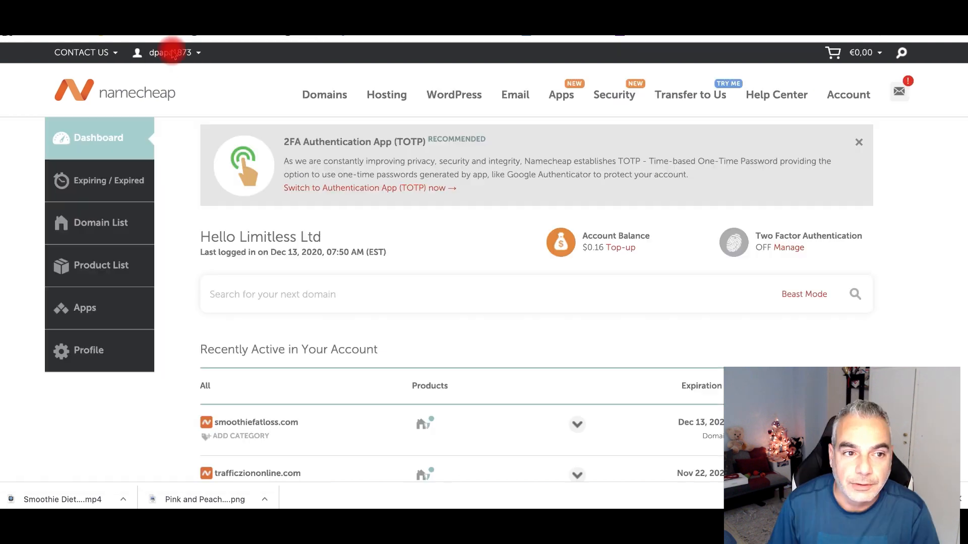
# - Scroll the Namecheap dashboard to the Recently Active list showing smoothiefatloss.com
pyautogui.scroll(-1, 322, 412)
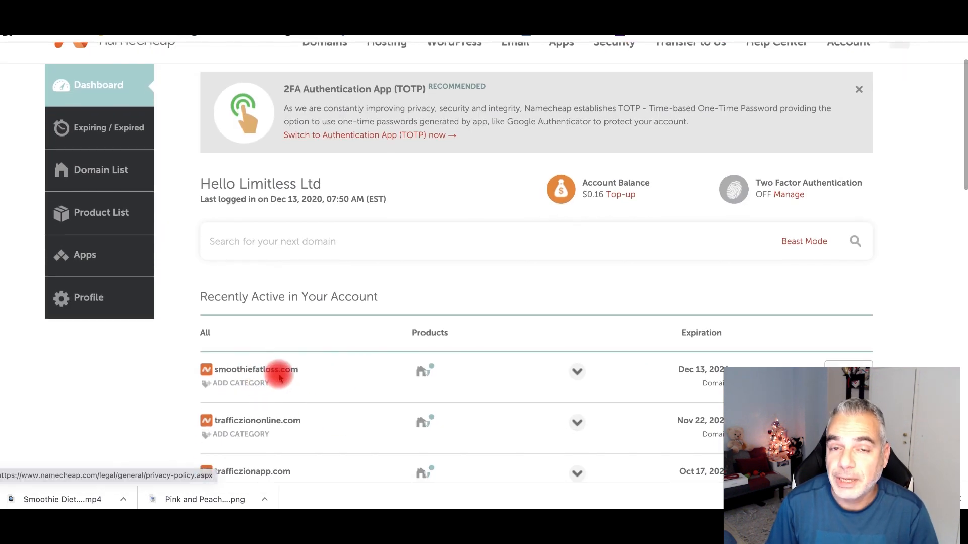
pyautogui.scroll(1, 281, 372)
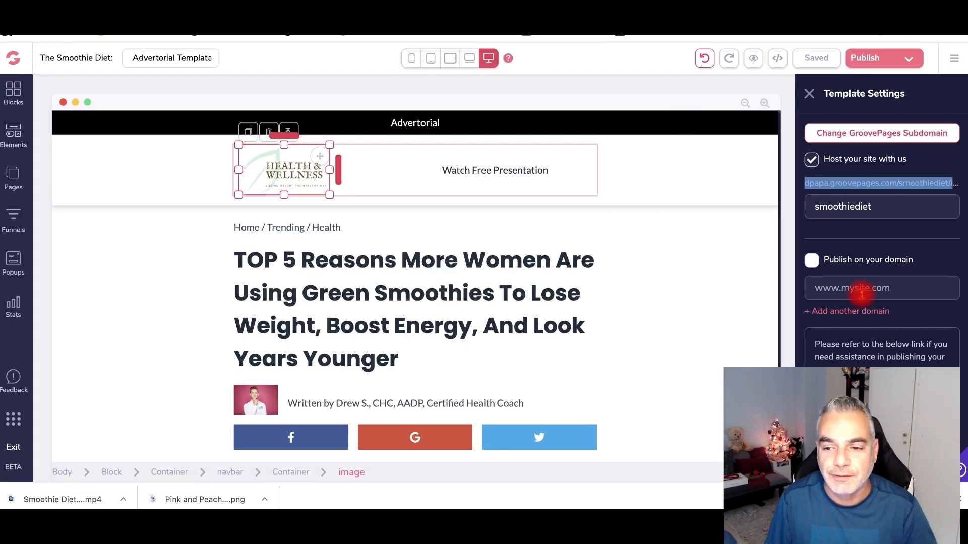
# - Select the Publish on your domain field in Template Settings, then start a new browser tab
pyautogui.click(866, 289)
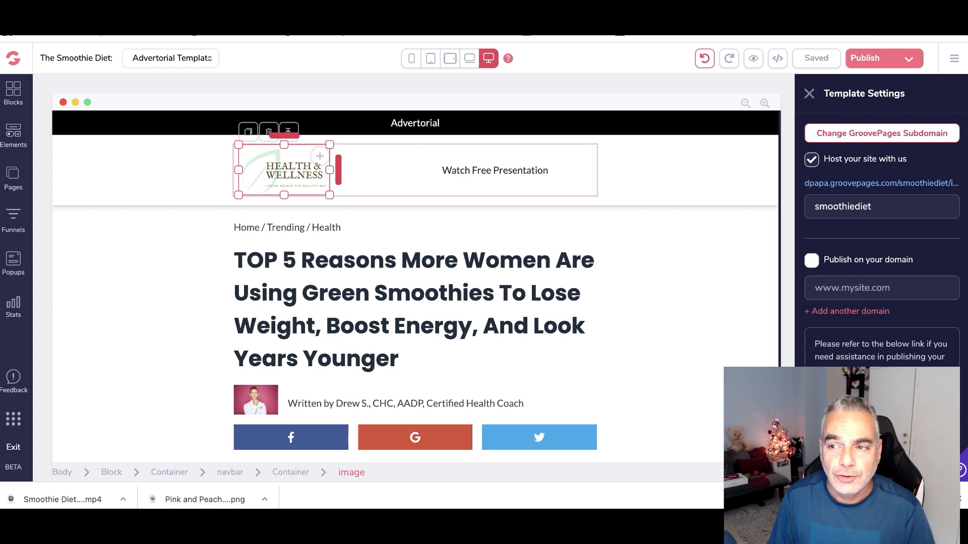
pyautogui.press('super+t')
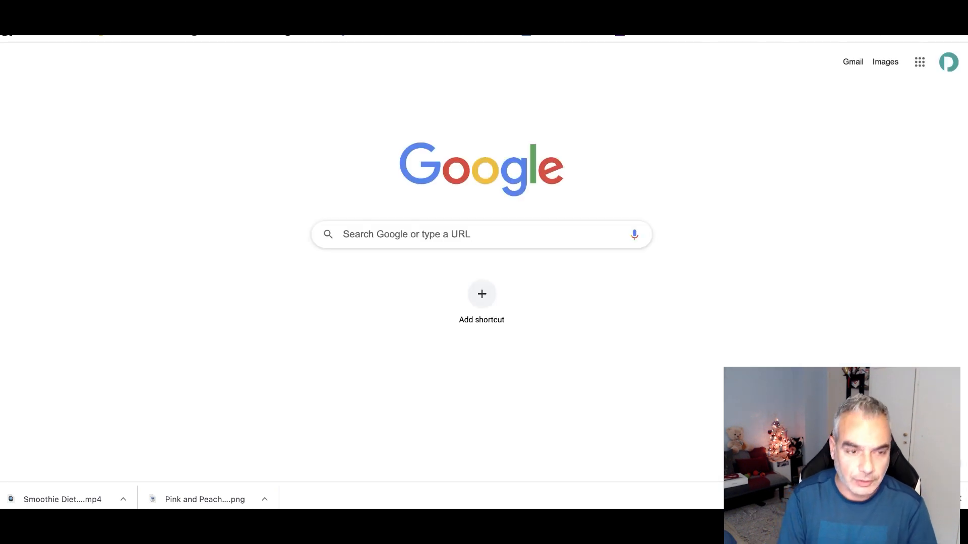
# - Search Google for cloudflare and go to the Cloudflare homepage
pyautogui.write('cloudl')
pyautogui.press('BackSpace')
pyautogui.write('flare')
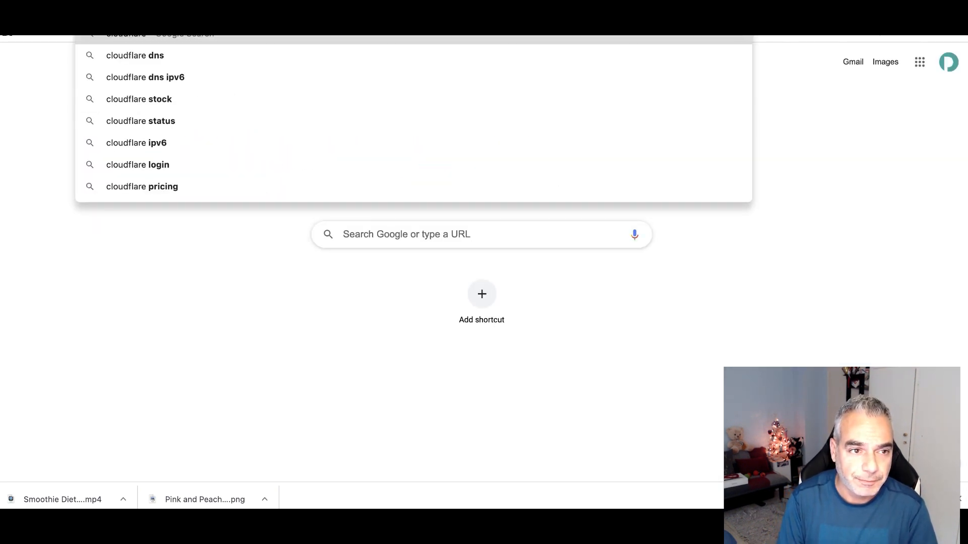
pyautogui.press('Return')
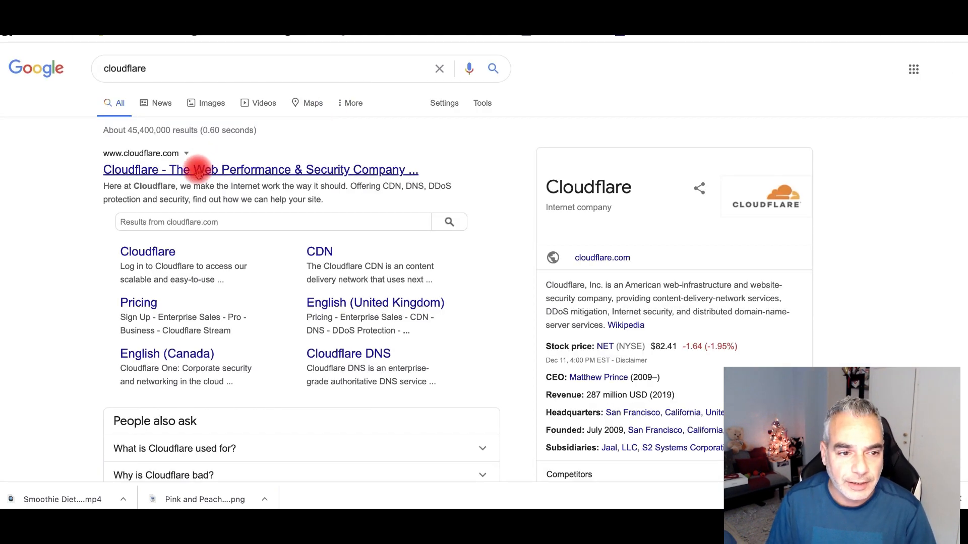
pyautogui.click(178, 170)
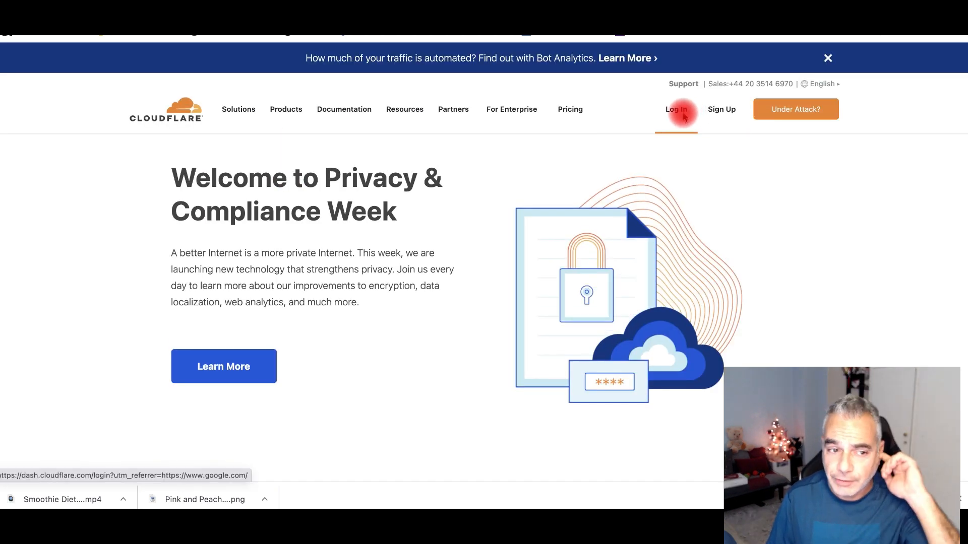
# - Log in to Cloudflare and add smoothiefatloss.com as a site on the Free plan
pyautogui.click(684, 116)
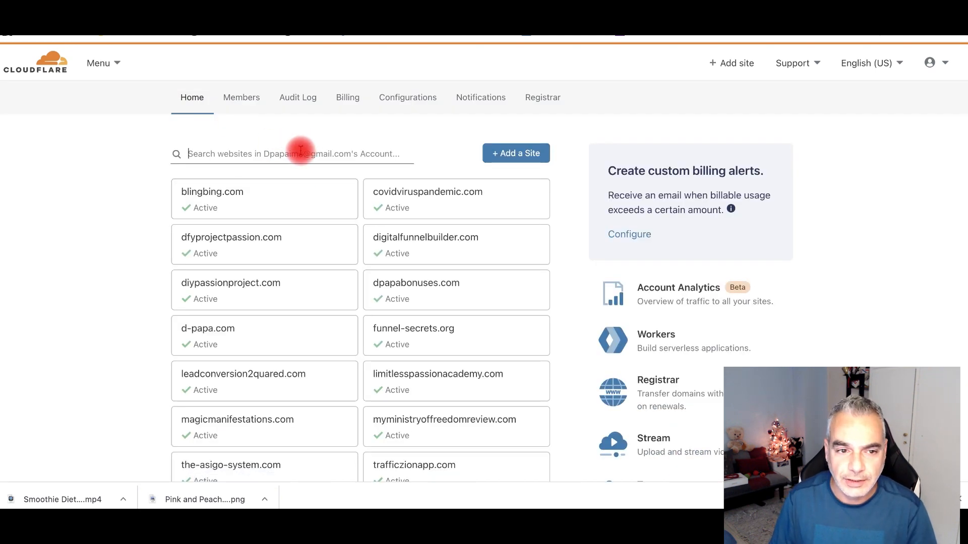
pyautogui.click(525, 153)
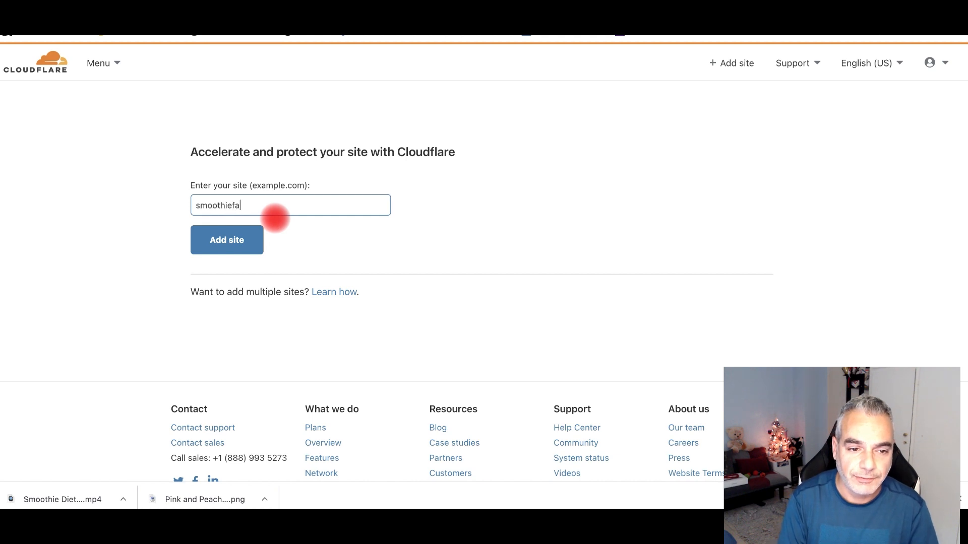
pyautogui.click(219, 243)
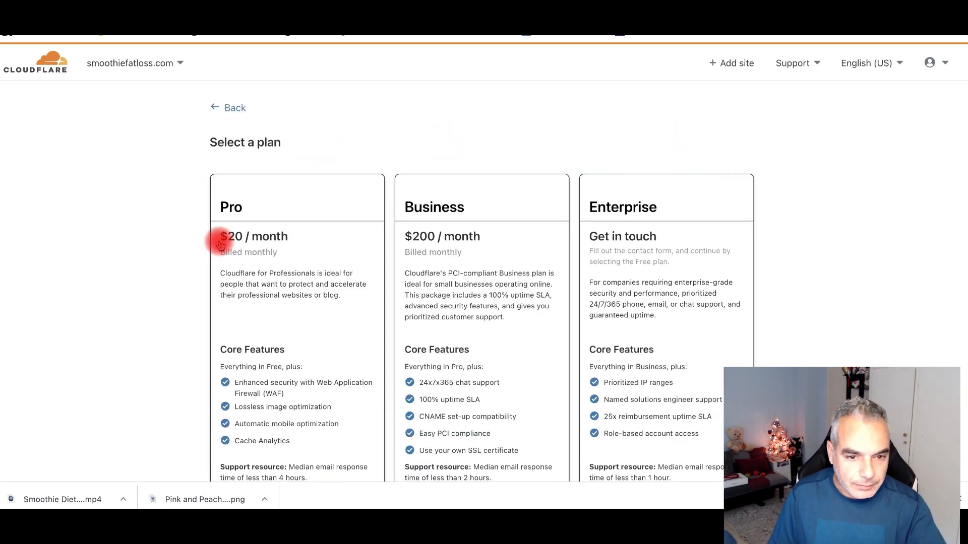
pyautogui.scroll(-10, 262, 287)
pyautogui.scroll(6, 261, 294)
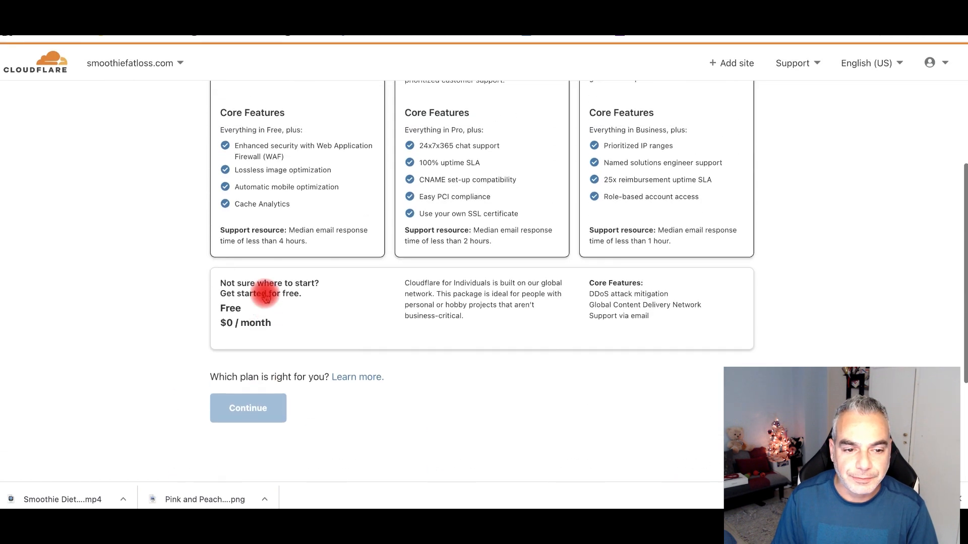
pyautogui.click(289, 372)
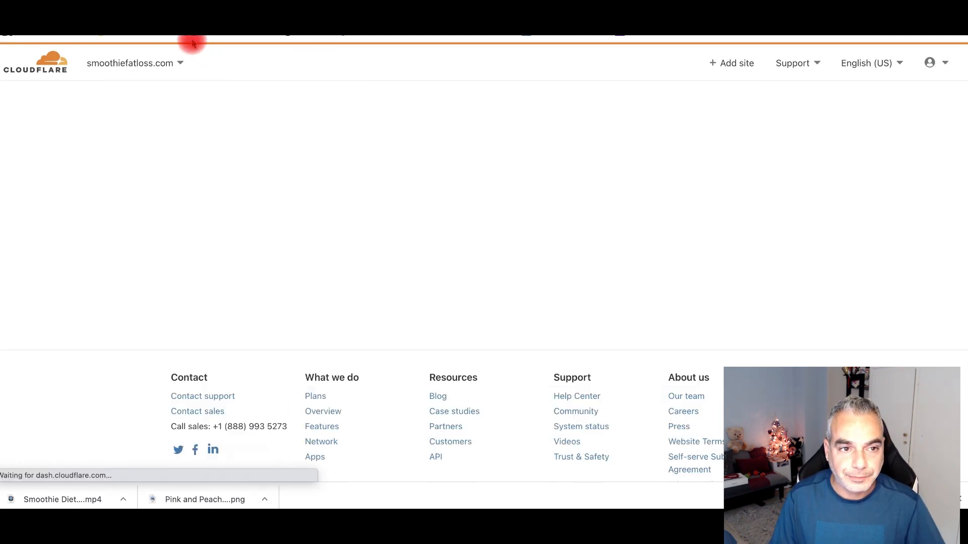
# - Begin a new DNS record for the domain with type CNAME
pyautogui.scroll(-1, 267, 189)
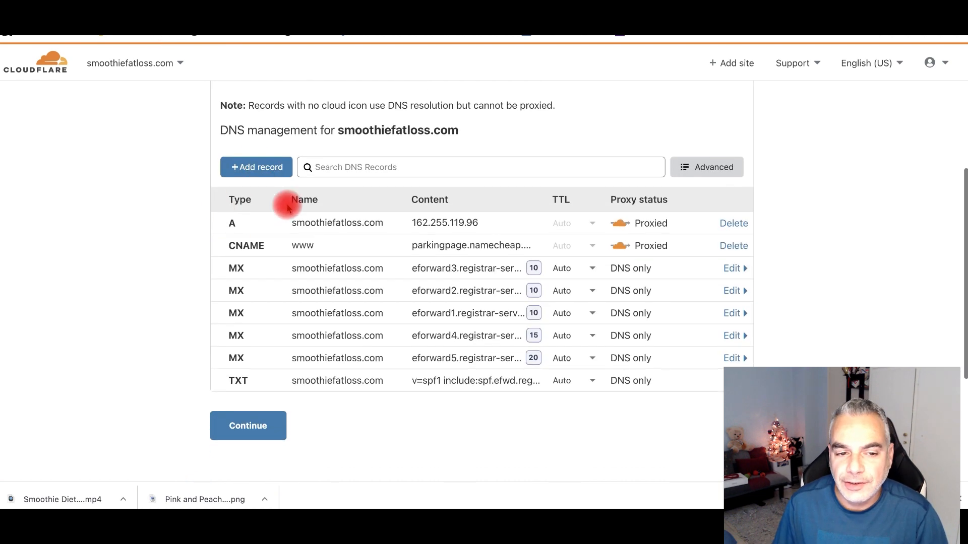
pyautogui.click(270, 171)
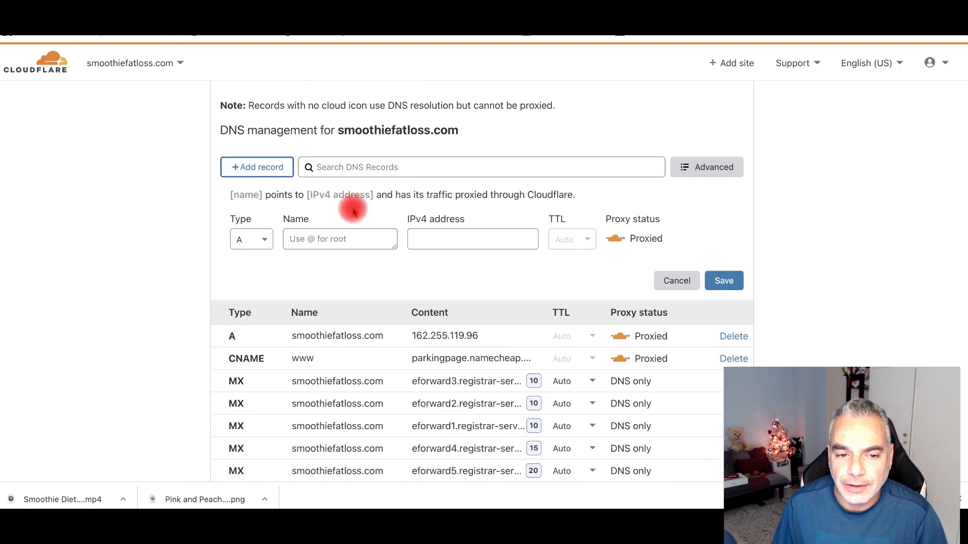
pyautogui.click(256, 241)
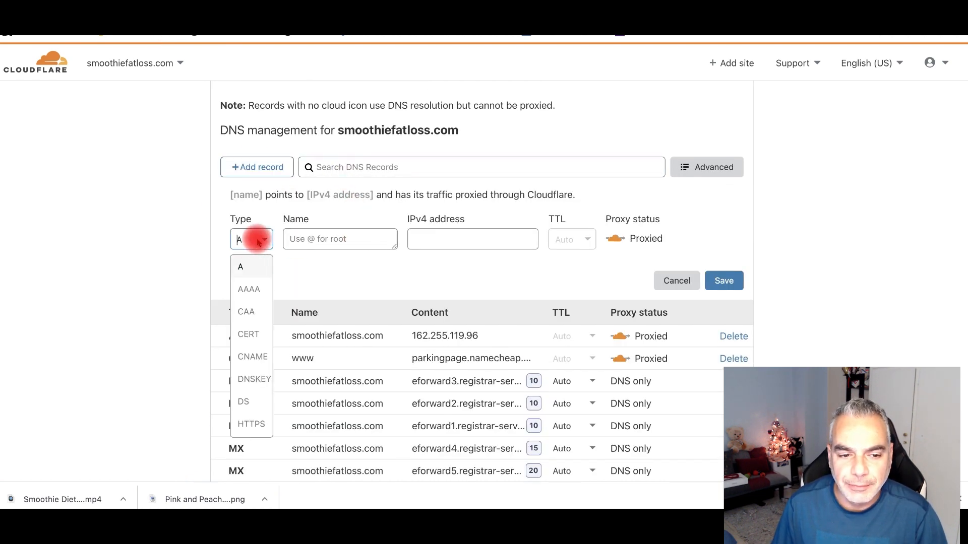
pyautogui.click(249, 357)
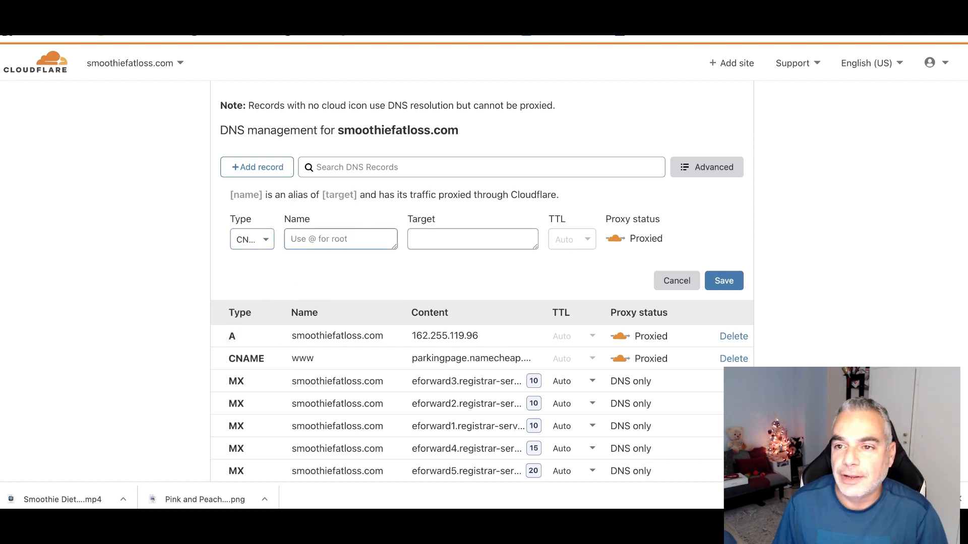
pyautogui.click(720, 333)
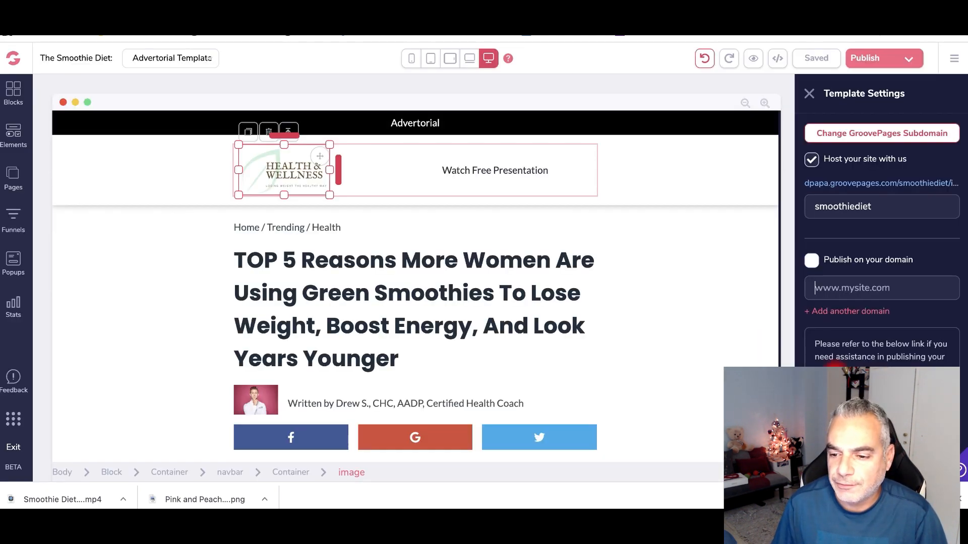
# - Open the Publishing Help article in a separate window and move it aside
pyautogui.rightClick(833, 364)
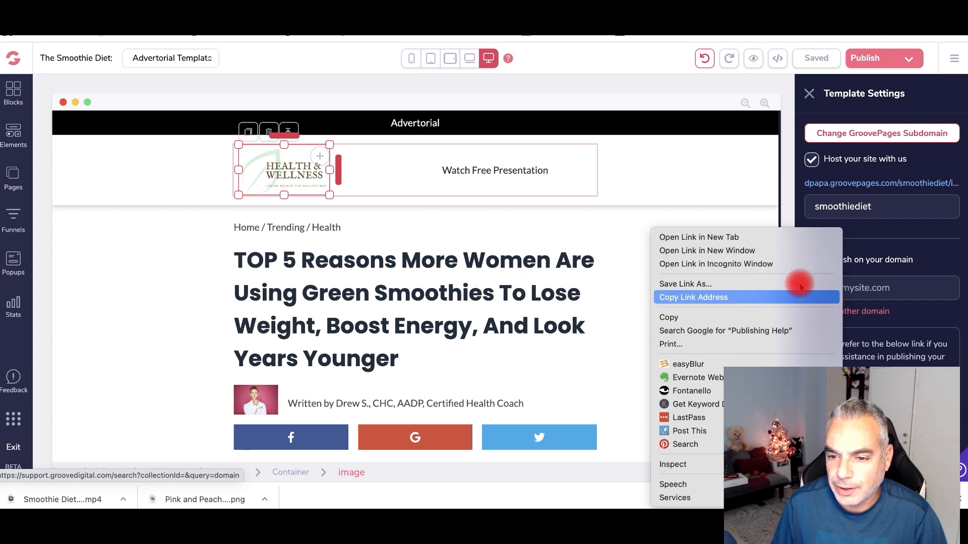
pyautogui.click(761, 250)
pyautogui.moveTo(293, 37); pyautogui.dragTo(706, 507)
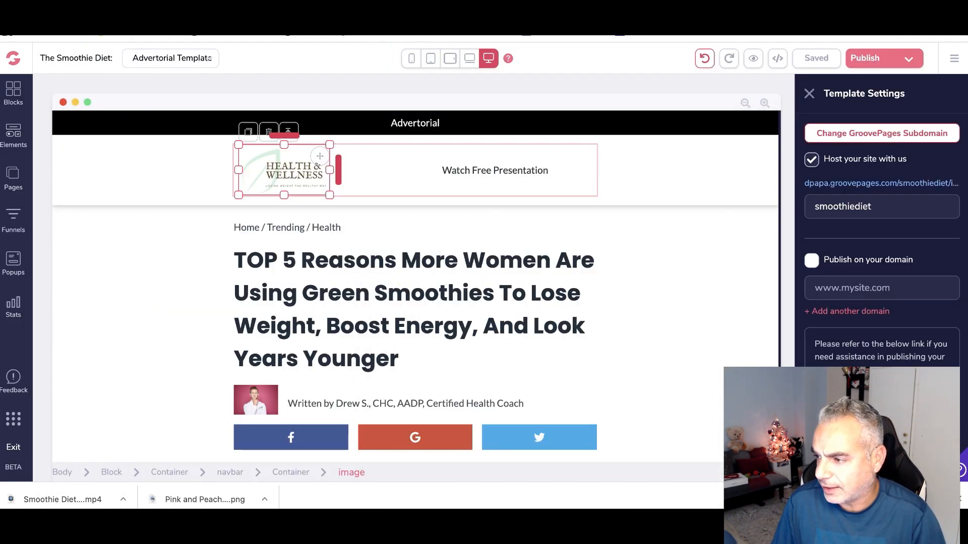
# - Enter smoothiefatloss.com as the template's custom publishing domain
pyautogui.click(865, 288)
pyautogui.write('https')
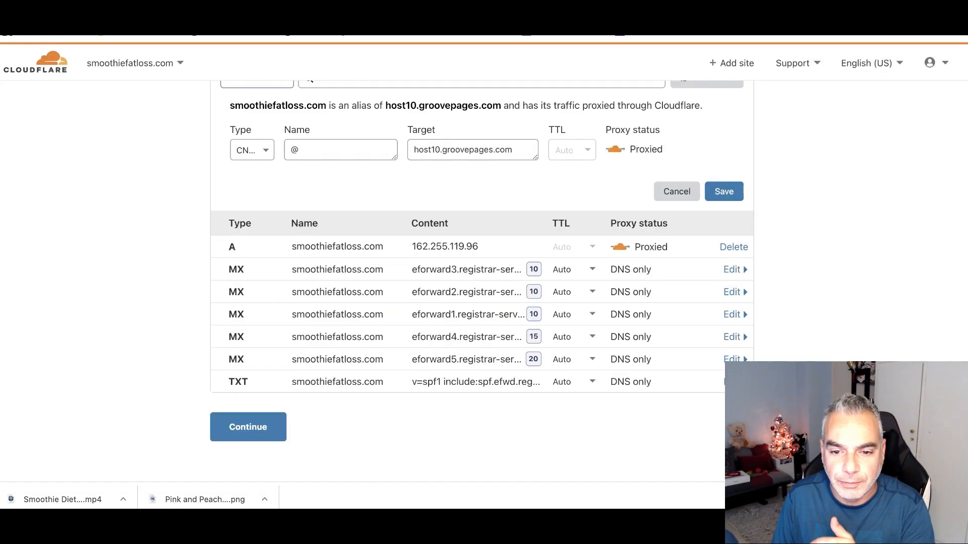
pyautogui.click(554, 277)
pyautogui.scroll(2, 504, 252)
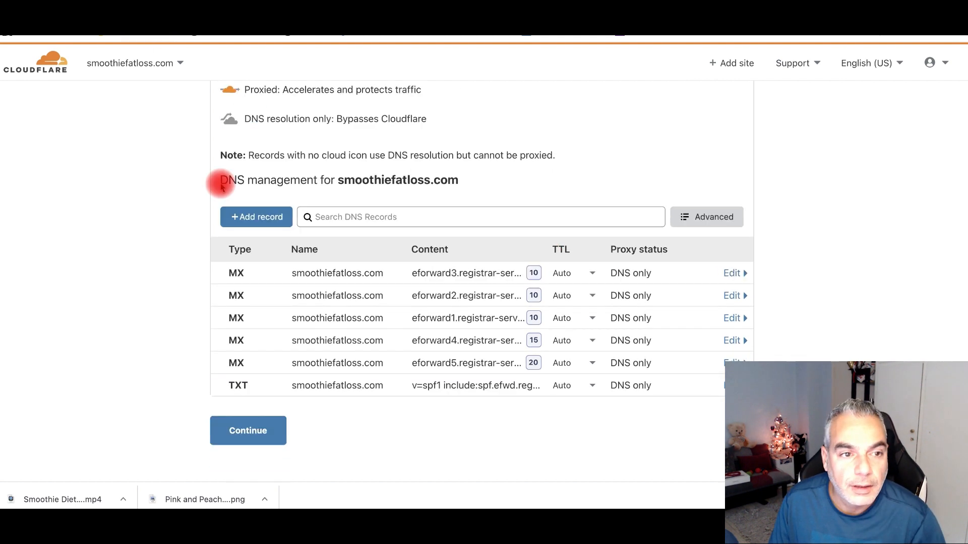
# - Add a CNAME record named @ targeting host10.groovepages.com and continue past the review
pyautogui.click(262, 227)
pyautogui.click(255, 282)
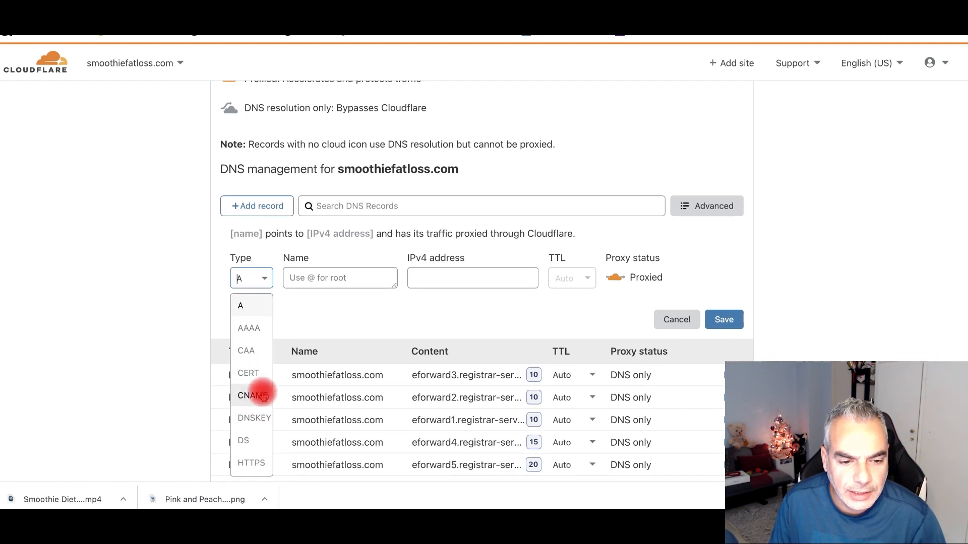
pyautogui.click(252, 395)
pyautogui.click(346, 274)
pyautogui.write('@')
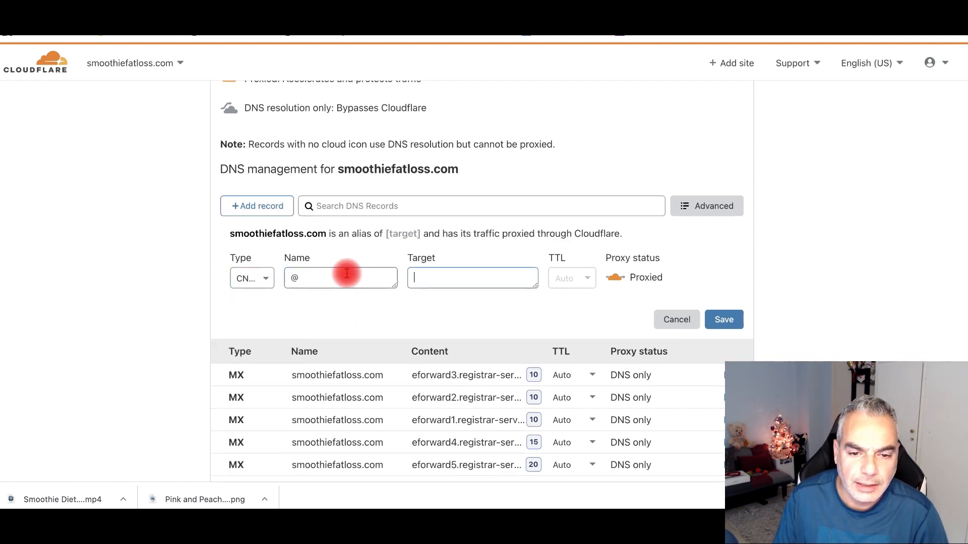
pyautogui.write('host10.groovepages.com')
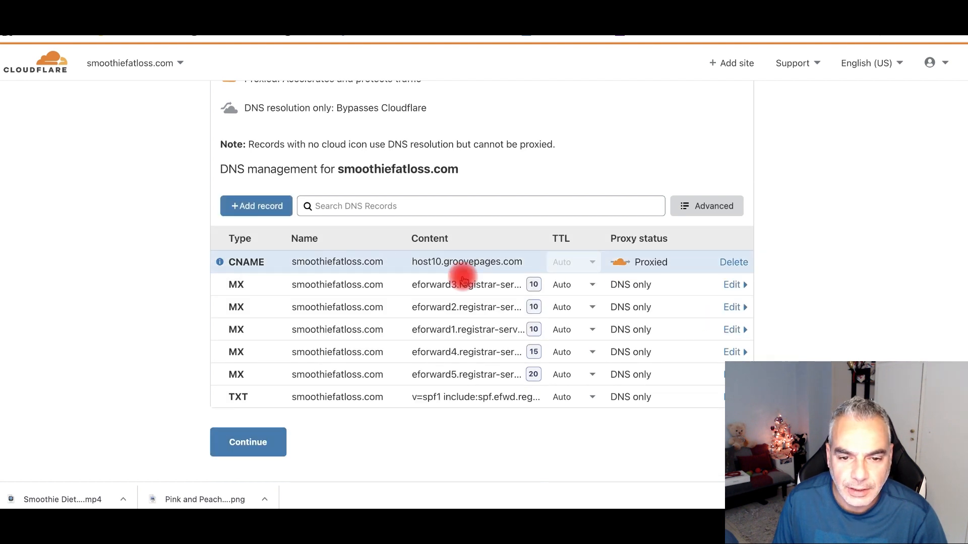
pyautogui.click(250, 433)
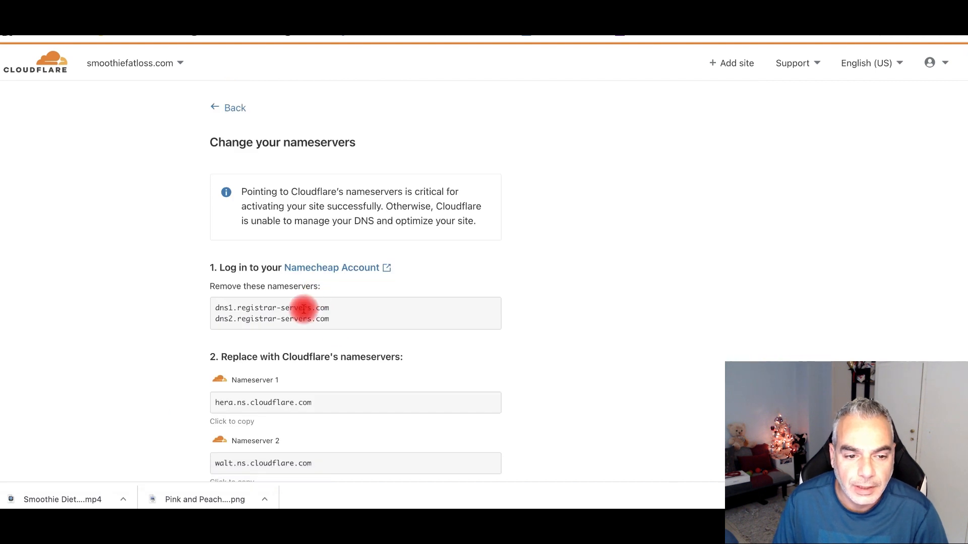
# - Replace Namecheap's first nameserver with the copied hera.ns.cloudflare.com
pyautogui.moveTo(345, 320); pyautogui.dragTo(258, 318)
pyautogui.moveTo(335, 308); pyautogui.dragTo(263, 308)
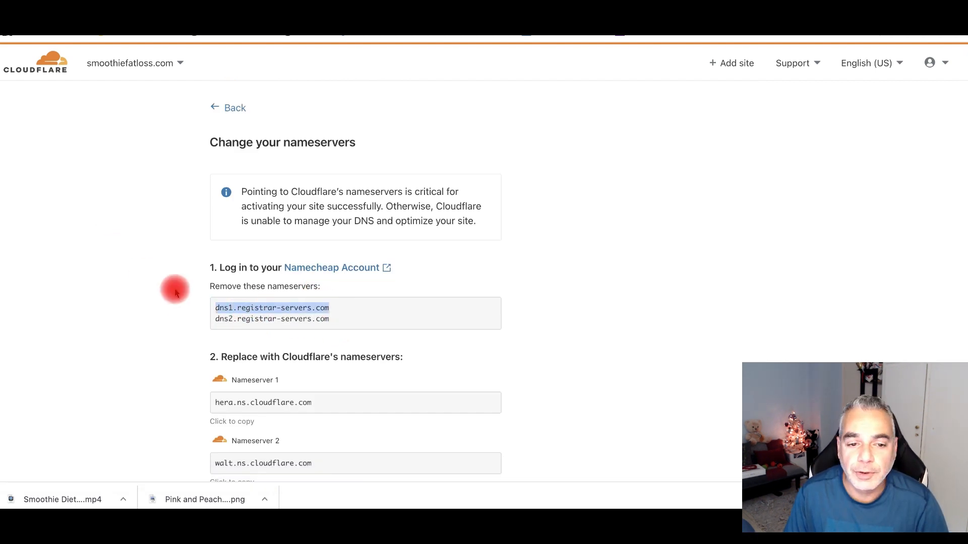
pyautogui.click(177, 290)
pyautogui.scroll(-3, 219, 303)
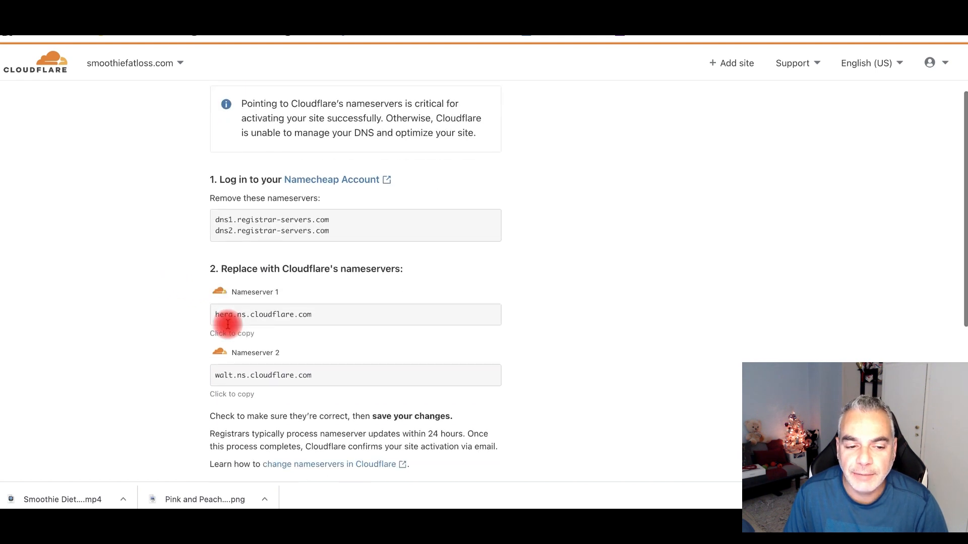
pyautogui.moveTo(328, 315); pyautogui.dragTo(221, 311)
pyautogui.rightClick(232, 309)
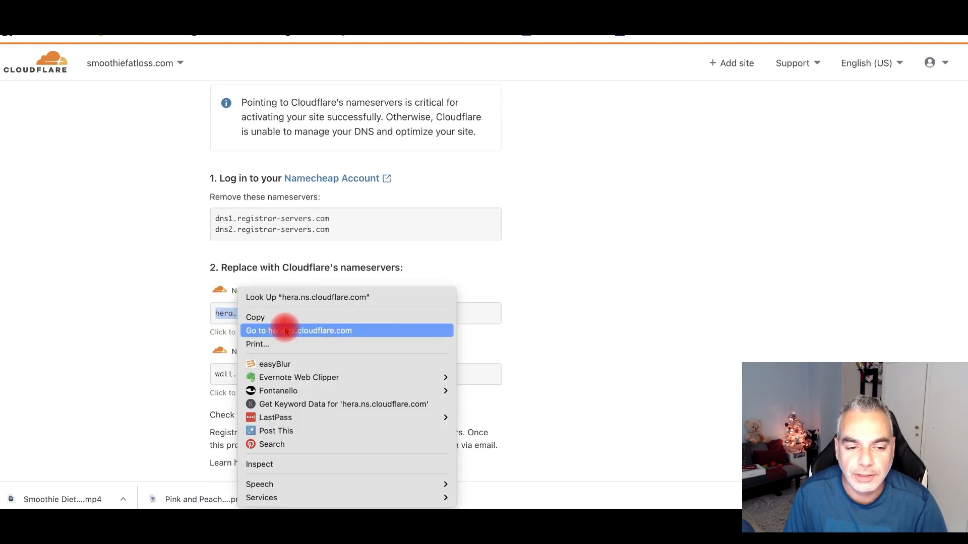
pyautogui.click(281, 316)
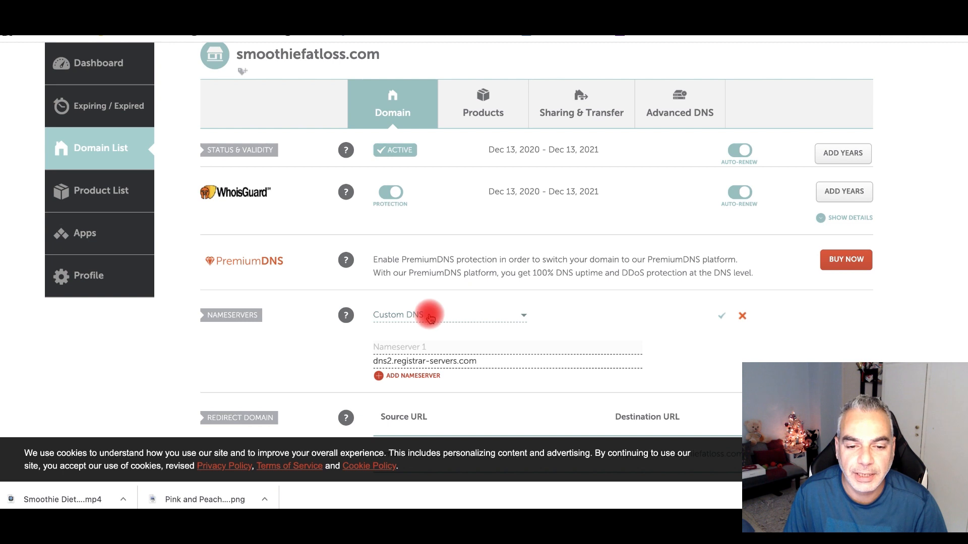
pyautogui.hotkey('ctrl', 'v')
# - Set walt.ns.cloudflare.com as the second nameserver and save the custom DNS
pyautogui.moveTo(479, 362); pyautogui.dragTo(339, 359)
pyautogui.press('BackSpace')
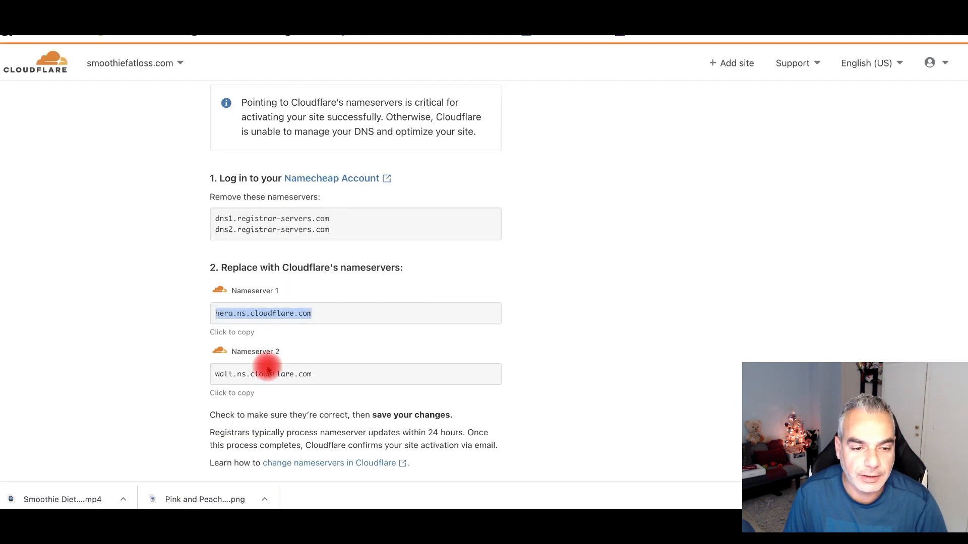
pyautogui.moveTo(311, 374); pyautogui.dragTo(205, 374)
pyautogui.rightClick(207, 374)
pyautogui.click(217, 313)
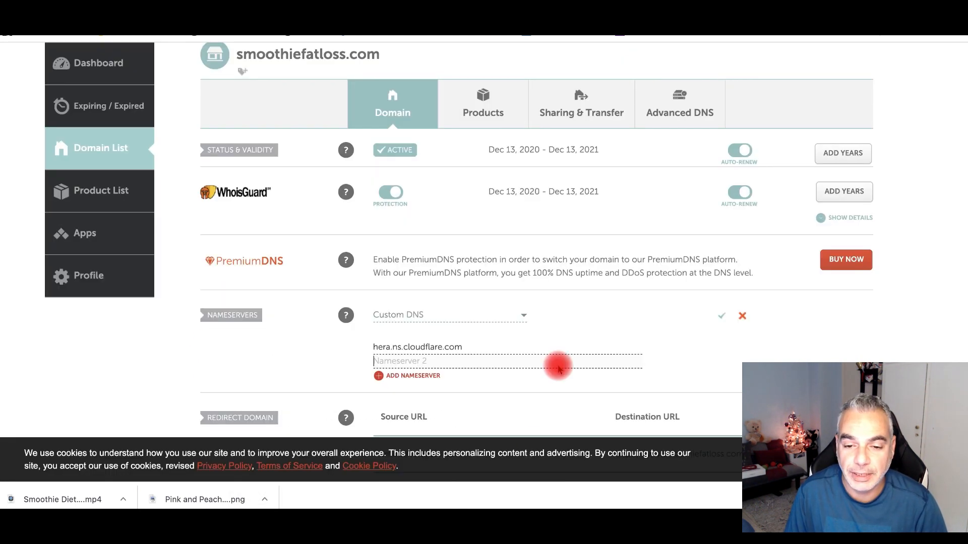
pyautogui.press('super+v')
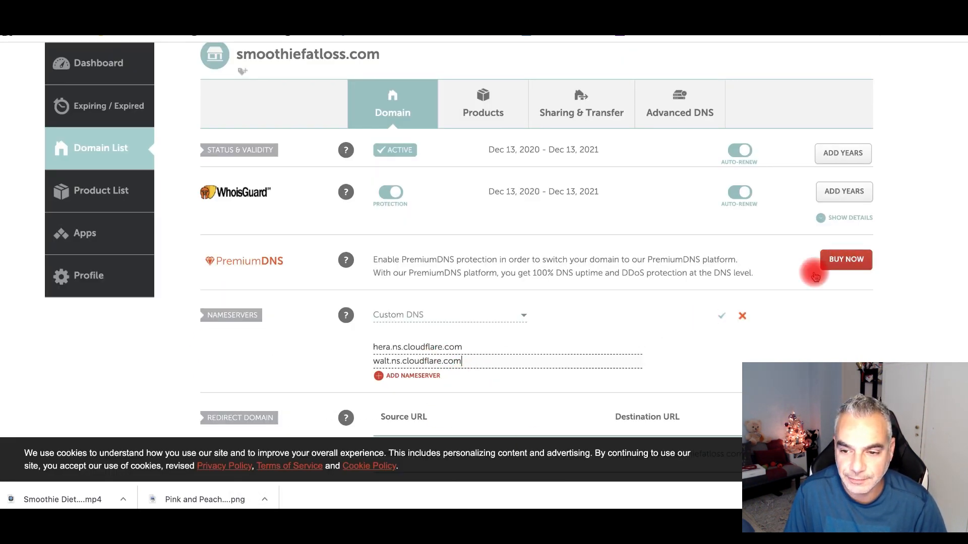
pyautogui.click(721, 316)
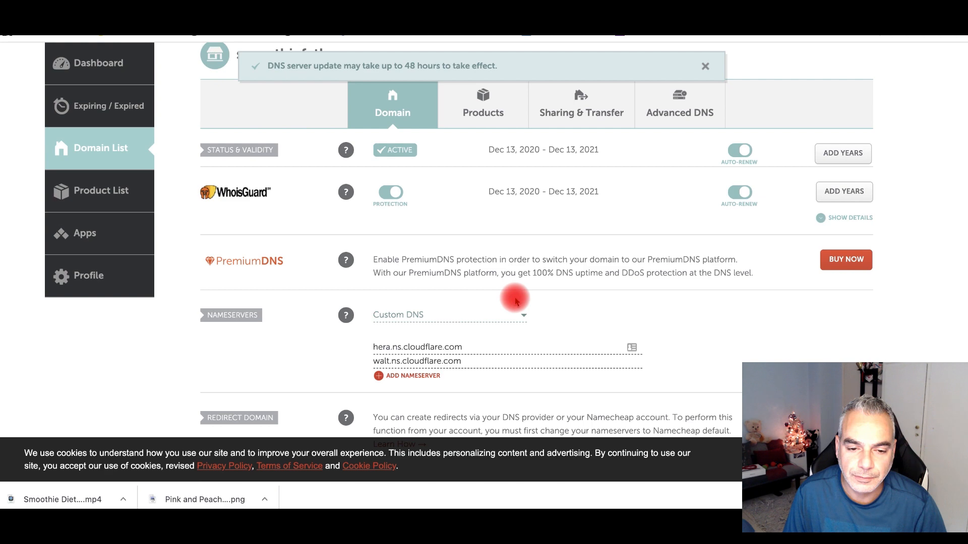
# - Review the saved nameservers, then return to the GroovePages editor
pyautogui.scroll(-2, 516, 301)
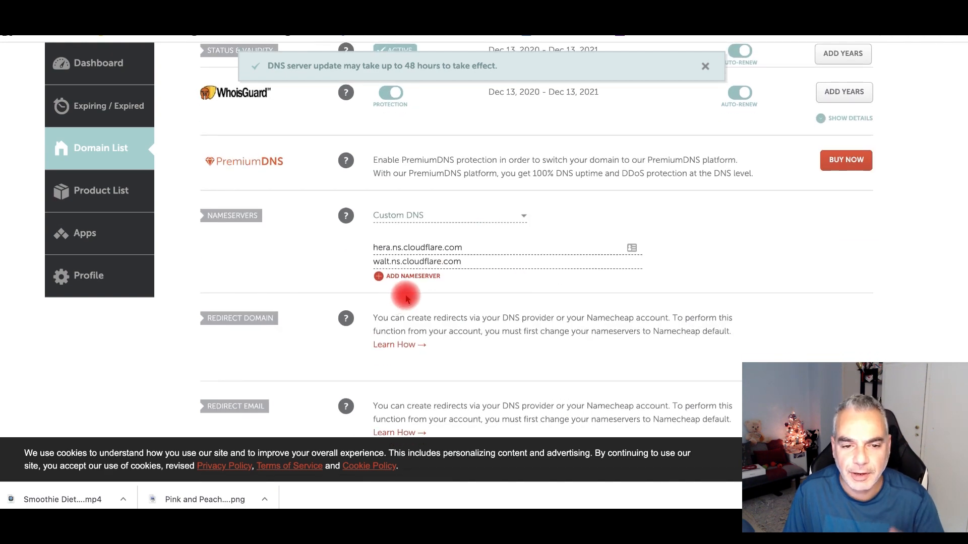
pyautogui.scroll(-1, 404, 287)
pyautogui.scroll(-1, 405, 295)
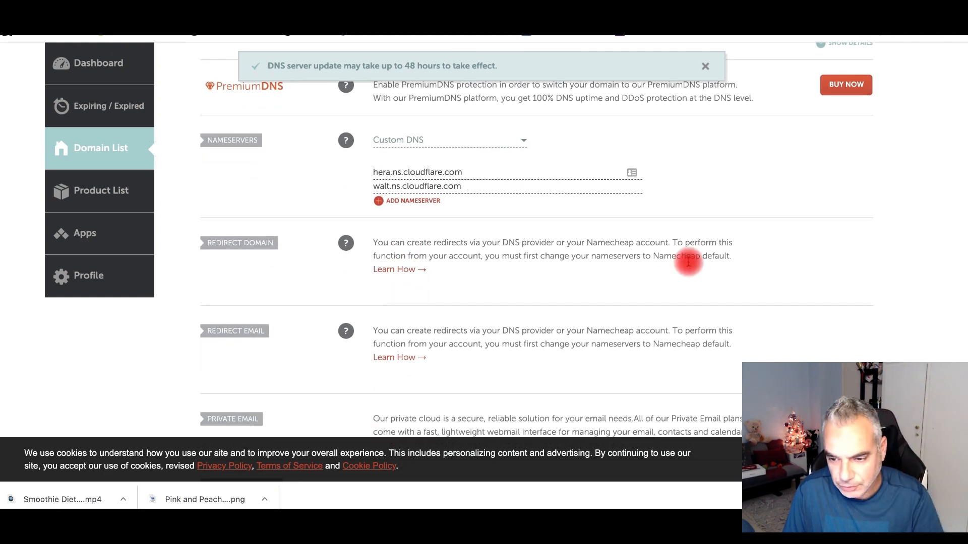
pyautogui.scroll(-5, 681, 264)
pyautogui.scroll(12, 469, 316)
pyautogui.scroll(-5, 466, 318)
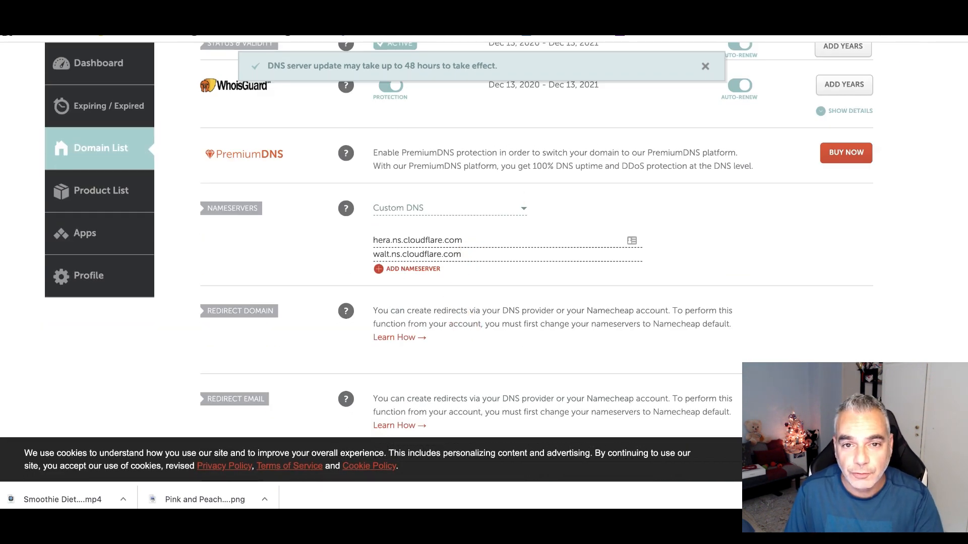
pyautogui.click(607, 7)
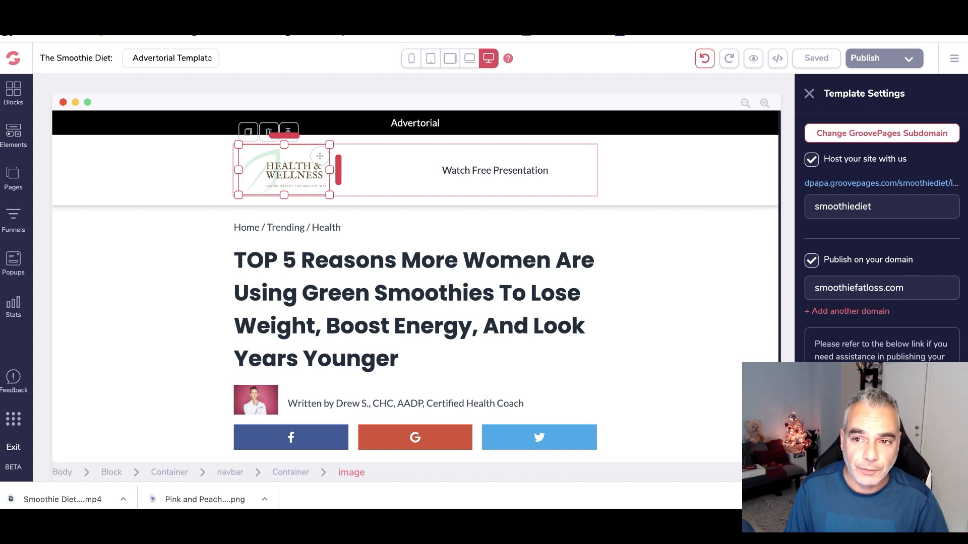
# - Confirm in Cloudflare that the nameservers were replaced and start the quick start guide
pyautogui.hotkey('ctrl', 'Tab')
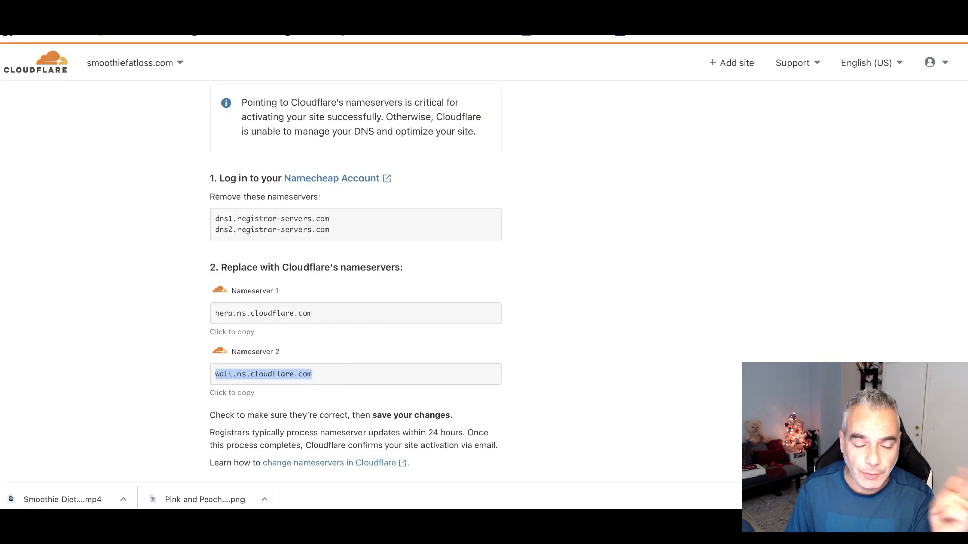
pyautogui.scroll(-5, 484, 259)
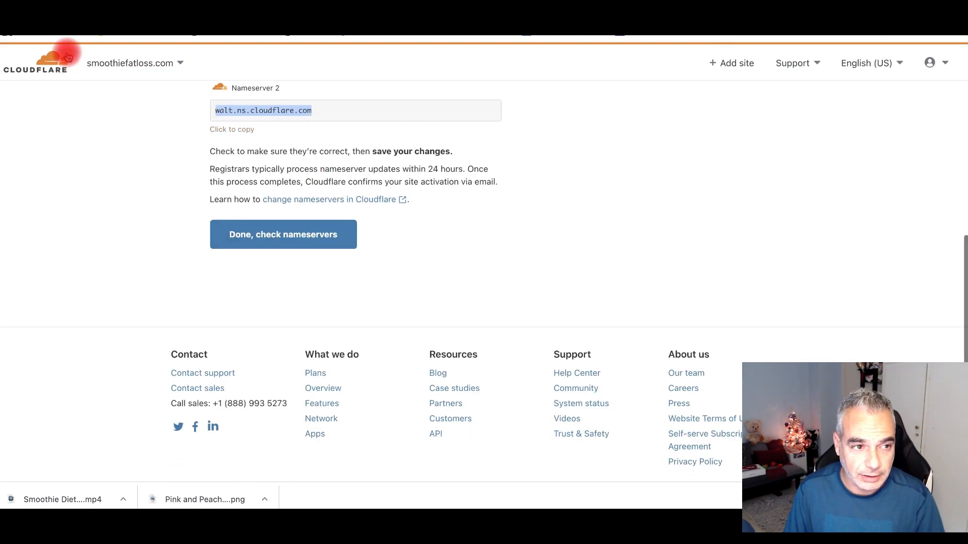
pyautogui.click(265, 237)
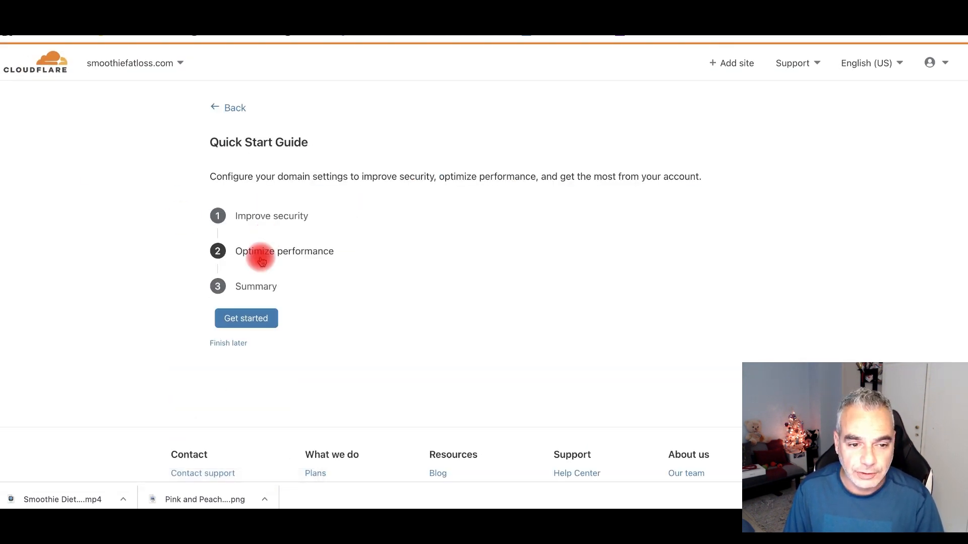
pyautogui.click(262, 323)
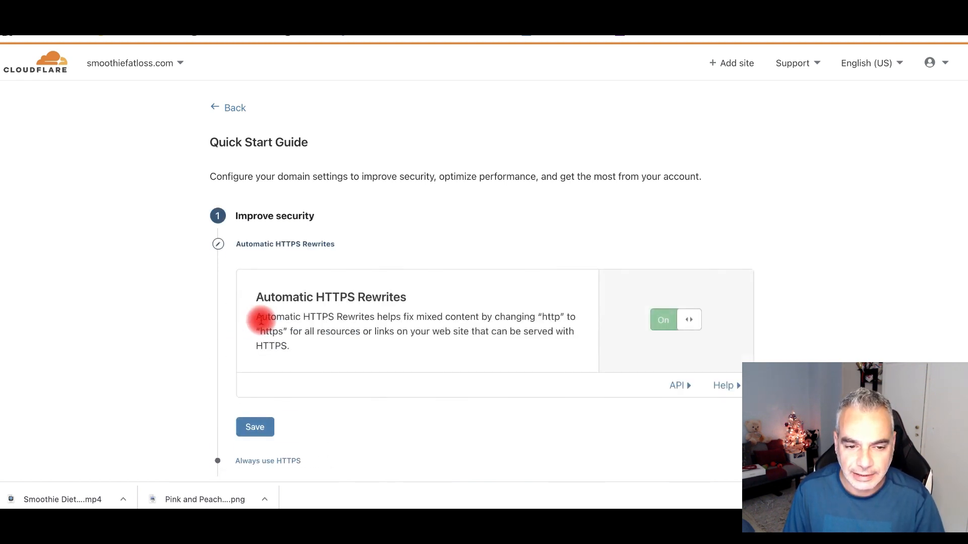
# - Keep Automatic HTTPS Rewrites, turn Always Use HTTPS on, save Auto Minify and Brotli, and finish
pyautogui.scroll(-1, 656, 319)
pyautogui.scroll(-3, 656, 319)
pyautogui.click(257, 335)
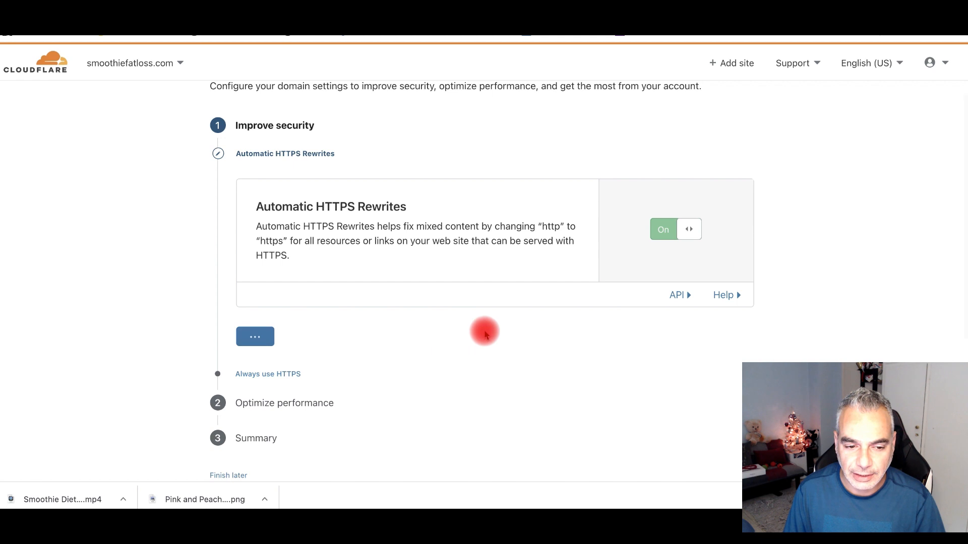
pyautogui.scroll(-3, 582, 286)
pyautogui.click(655, 205)
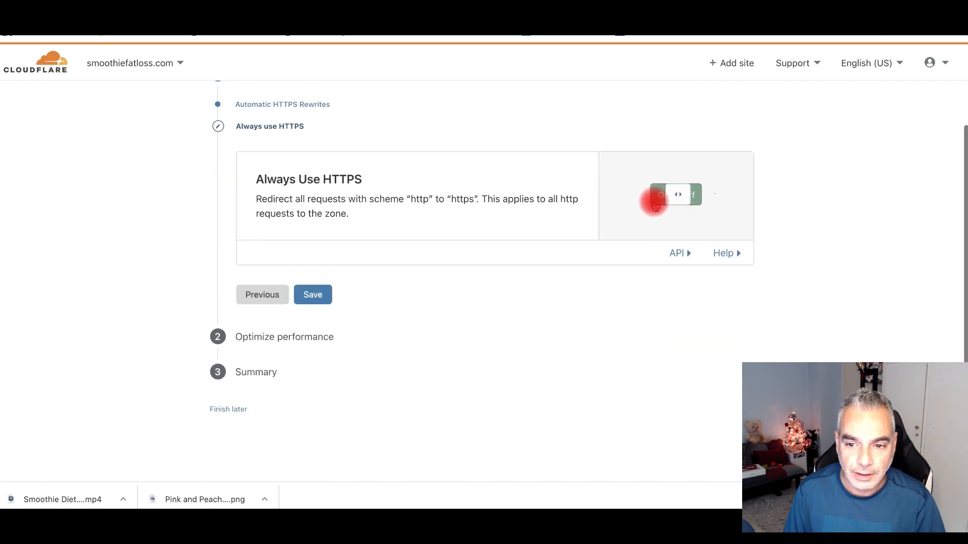
pyautogui.click(318, 316)
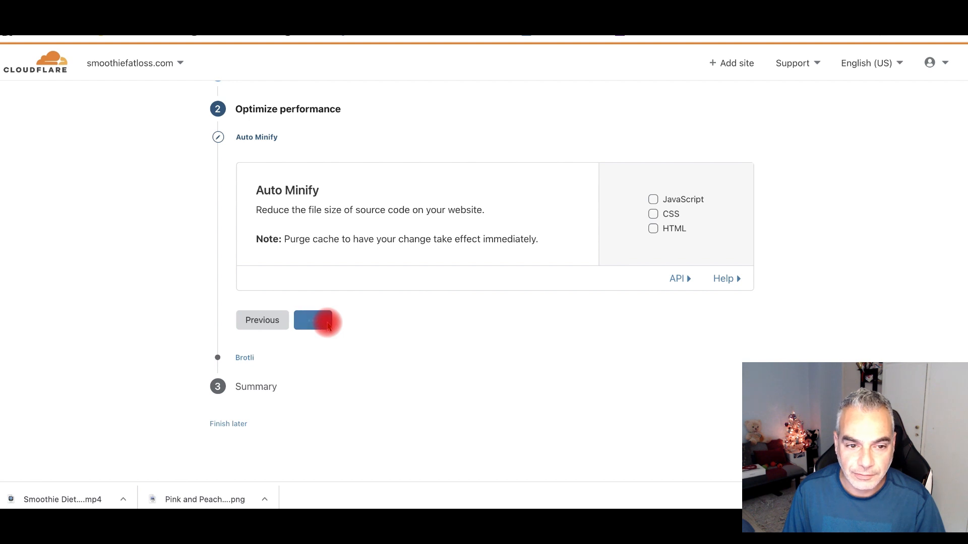
pyautogui.click(328, 322)
pyautogui.click(323, 325)
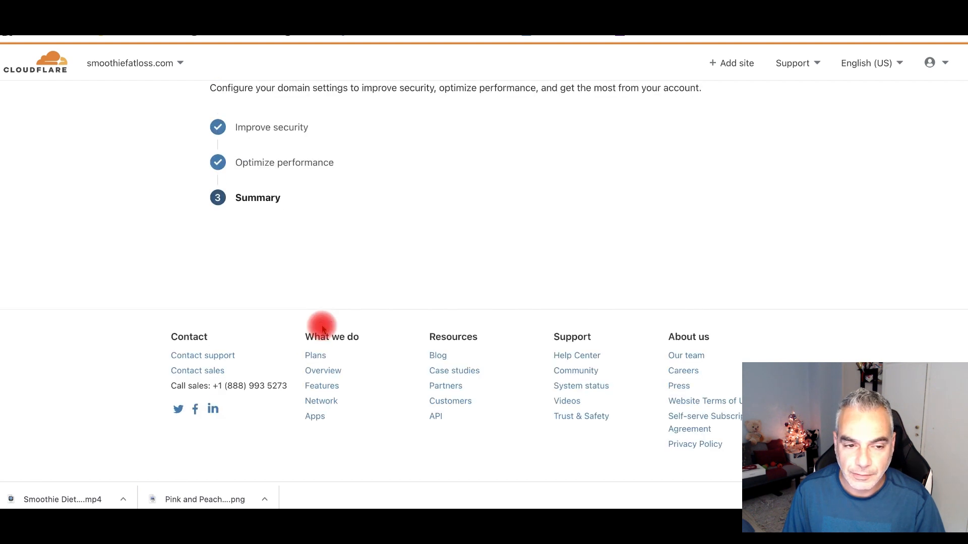
pyautogui.click(243, 289)
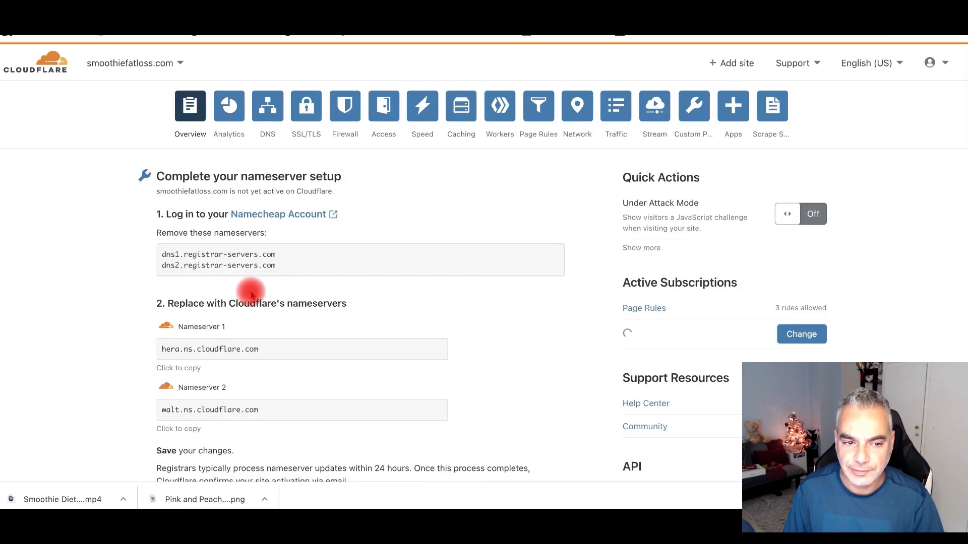
# - Request an immediate nameserver re-check for smoothiefatloss.com
pyautogui.scroll(-15, 252, 290)
pyautogui.scroll(10, 252, 292)
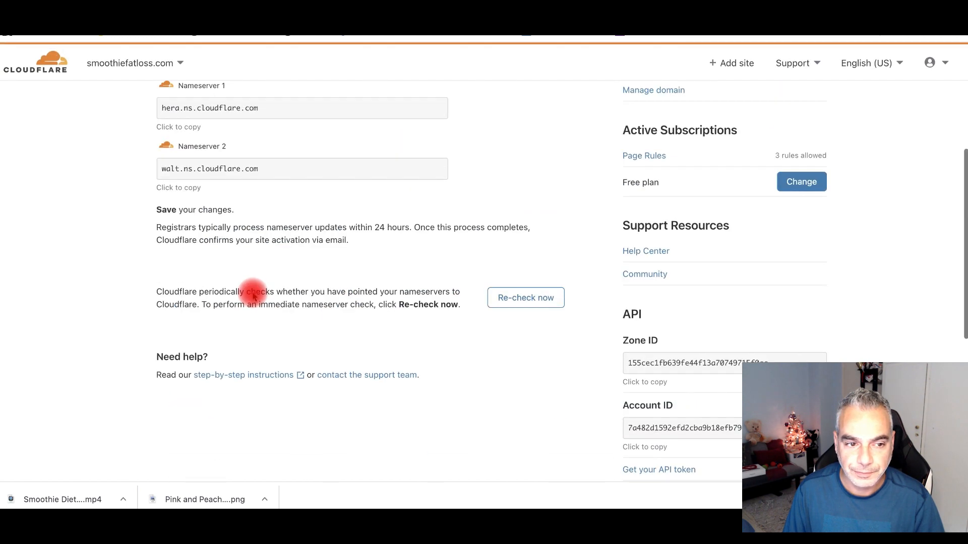
pyautogui.scroll(2, 254, 297)
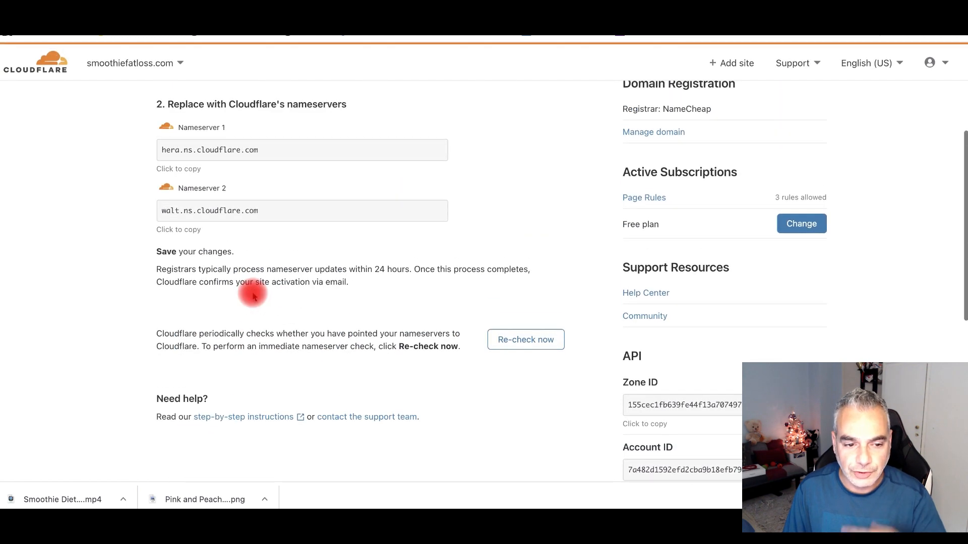
pyautogui.click(538, 347)
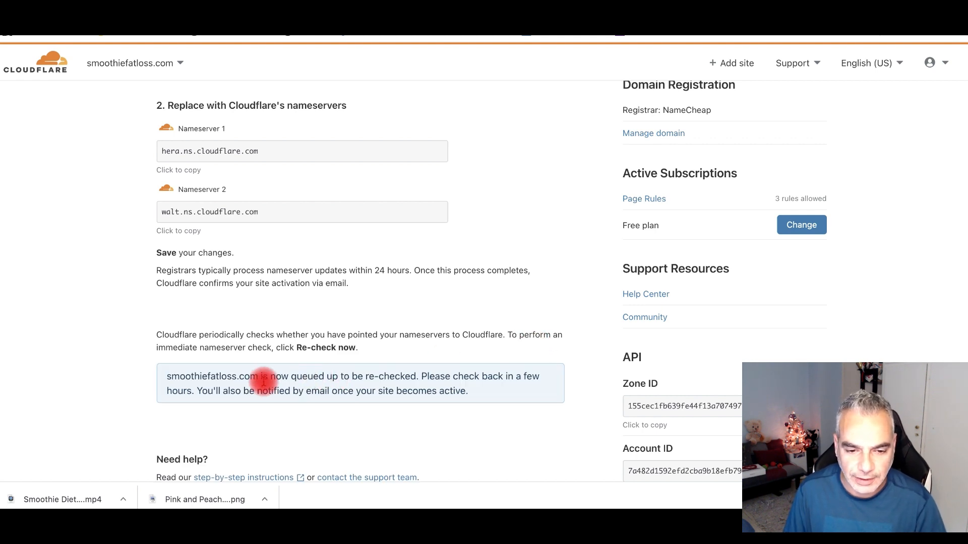
pyautogui.scroll(5, 499, 370)
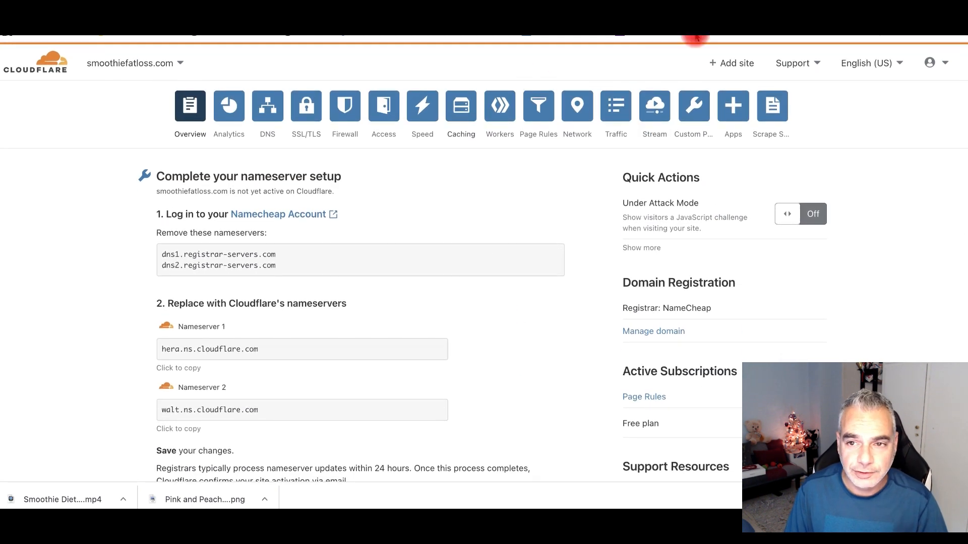
# - Copy the smoothiefatloss.com domain from the GroovePages template settings
pyautogui.click(504, 10)
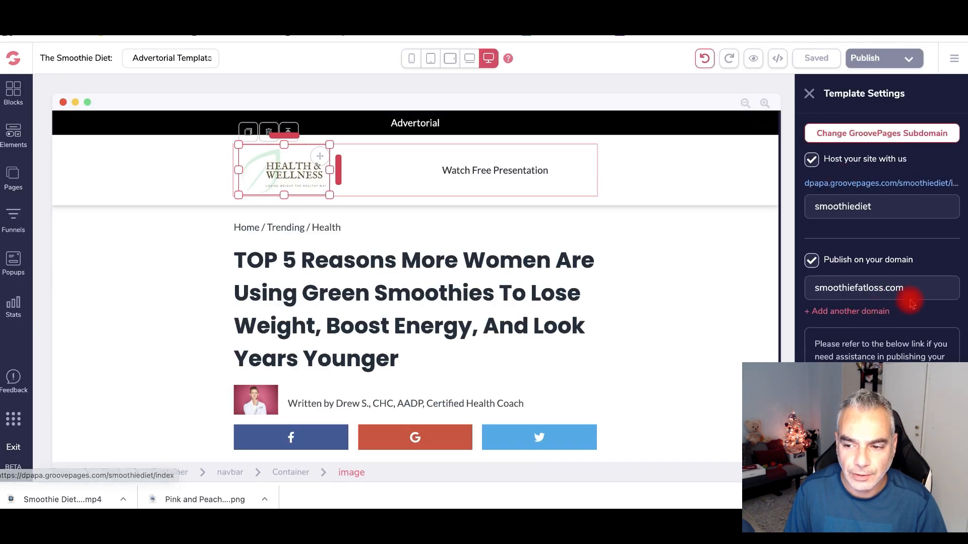
pyautogui.moveTo(906, 288); pyautogui.dragTo(817, 285)
pyautogui.rightClick(830, 286)
pyautogui.click(740, 237)
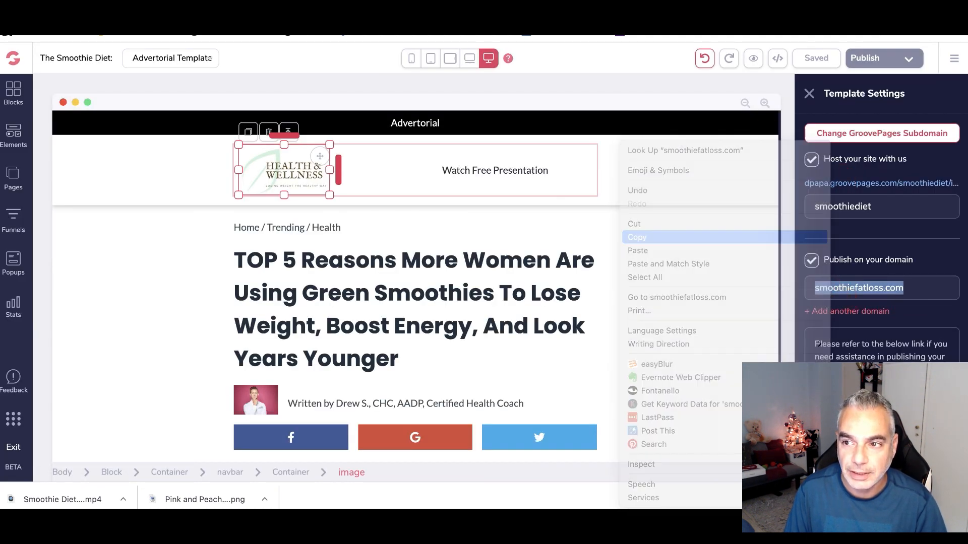
# - Load smoothiefatloss.com in a new incognito window, reloading past the connection error
pyautogui.click(955, 16)
pyautogui.click(855, 67)
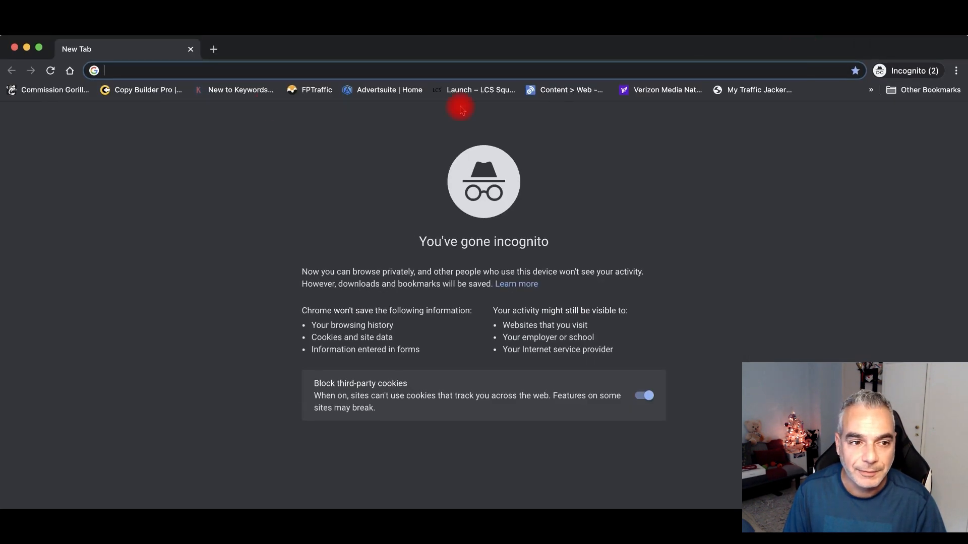
pyautogui.press('super+v')
pyautogui.click(259, 96)
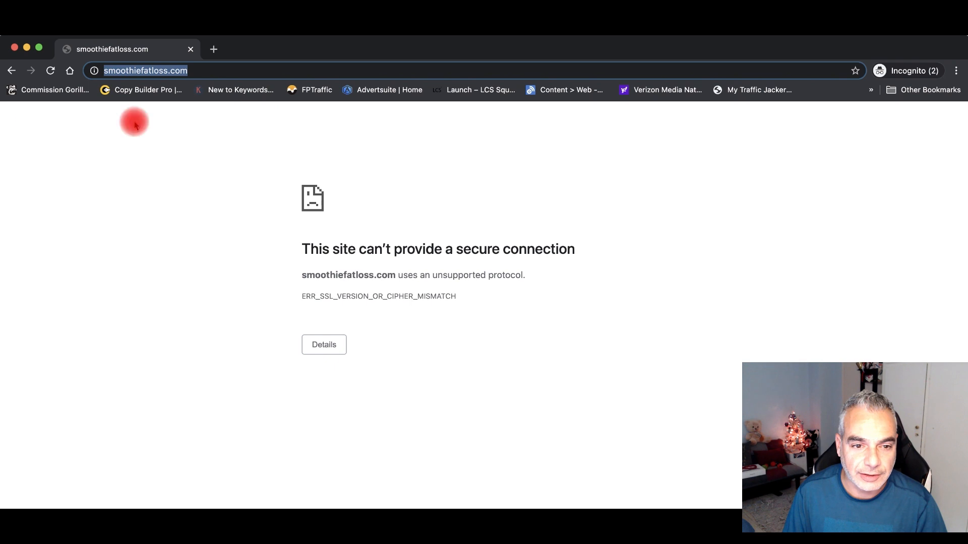
pyautogui.click(136, 71)
pyautogui.press('Return')
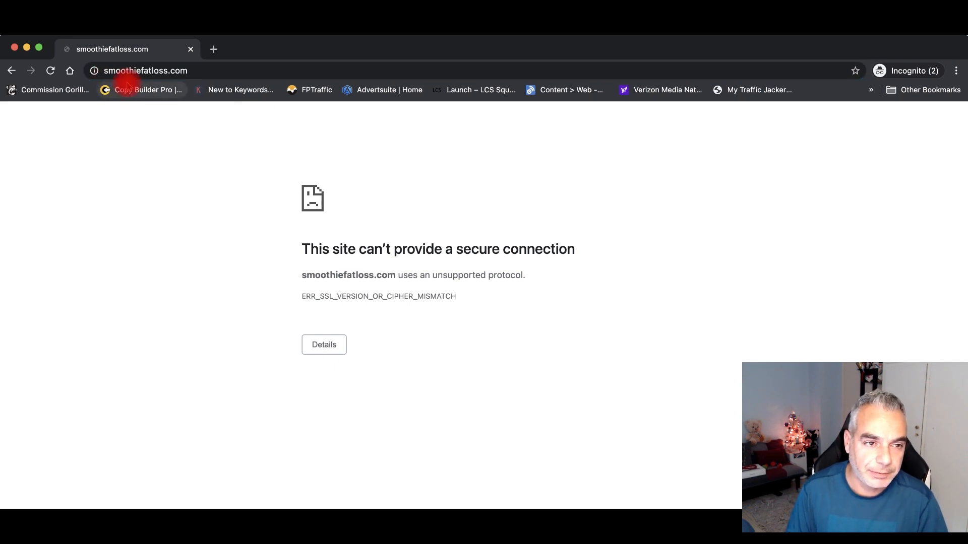
pyautogui.click(205, 71)
pyautogui.press('Return')
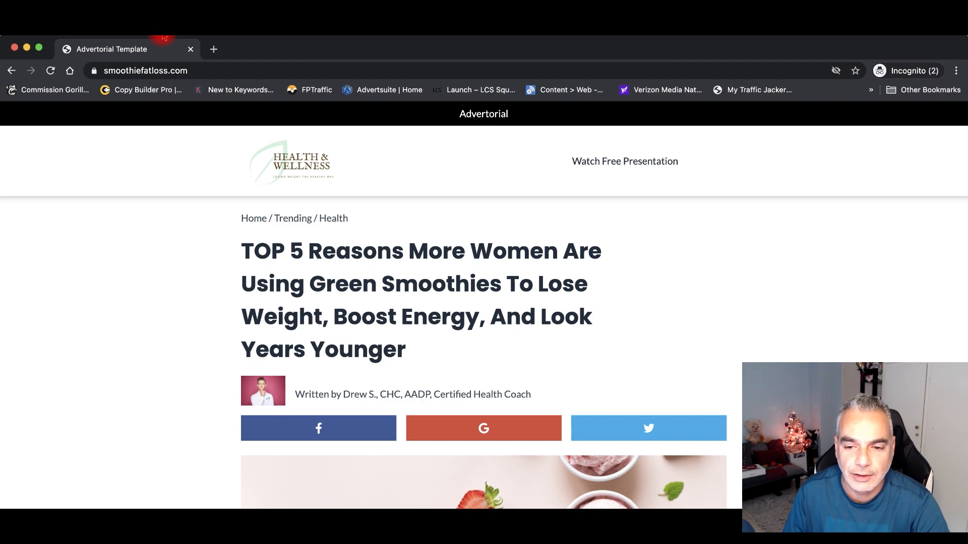
# - Reload the live advertorial at smoothiefatloss.com and scroll through it
pyautogui.click(241, 74)
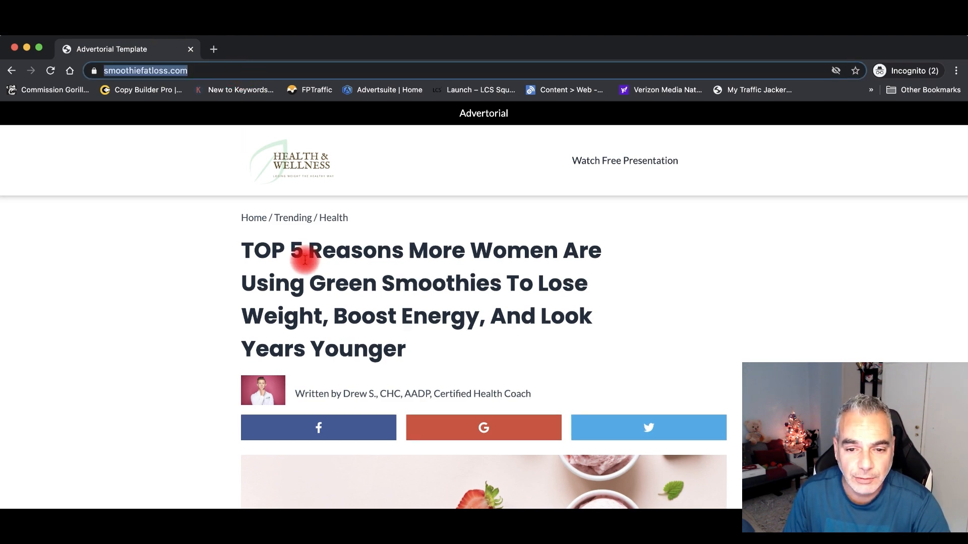
pyautogui.scroll(-15, 305, 255)
pyautogui.scroll(10, 209, 129)
pyautogui.moveTo(139, 72); pyautogui.dragTo(114, 70)
pyautogui.scroll(-20, 324, 244)
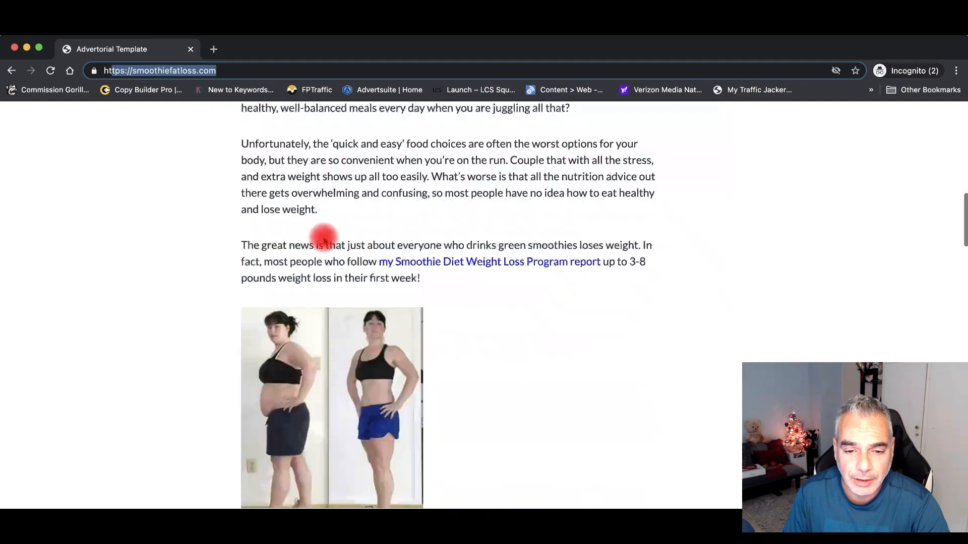
pyautogui.scroll(20, 321, 234)
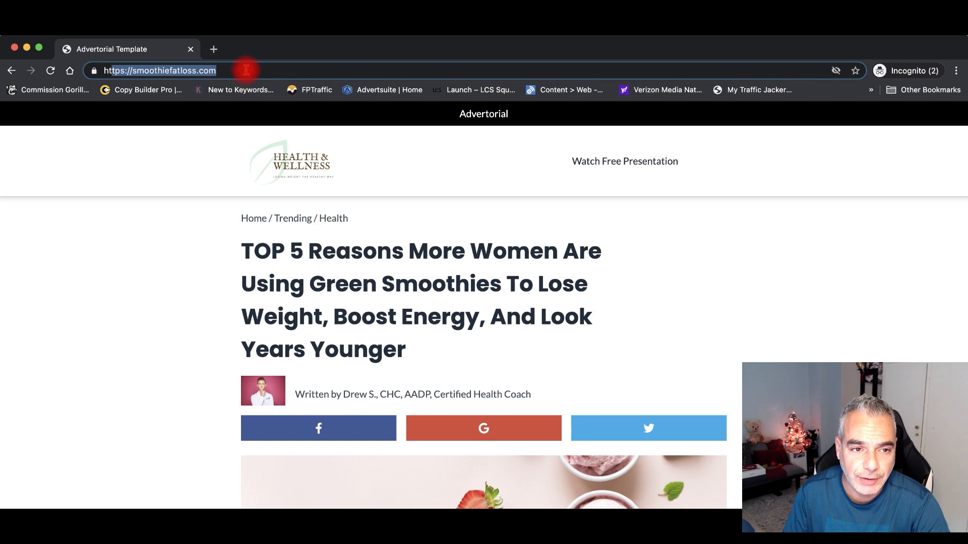
pyautogui.click(246, 70)
pyautogui.press('Return')
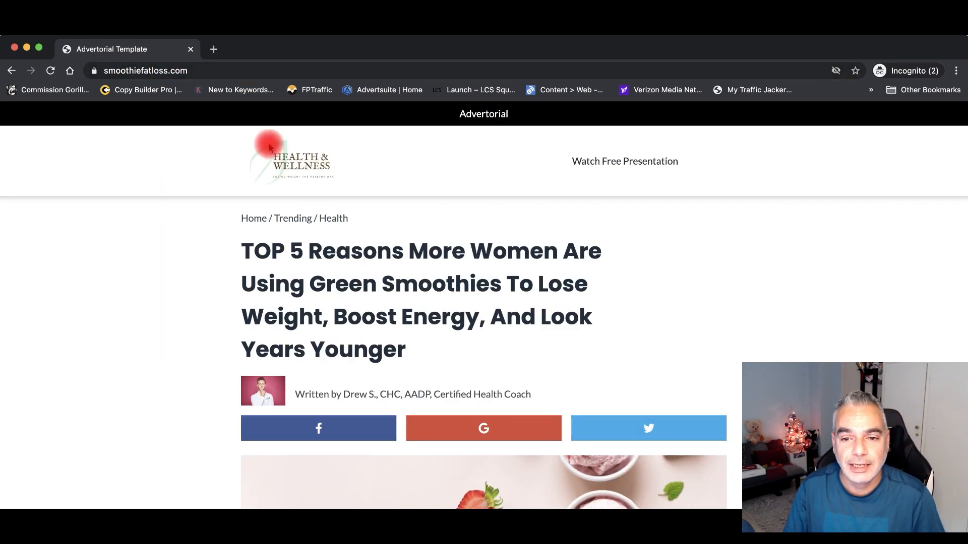
pyautogui.scroll(-10, 448, 273)
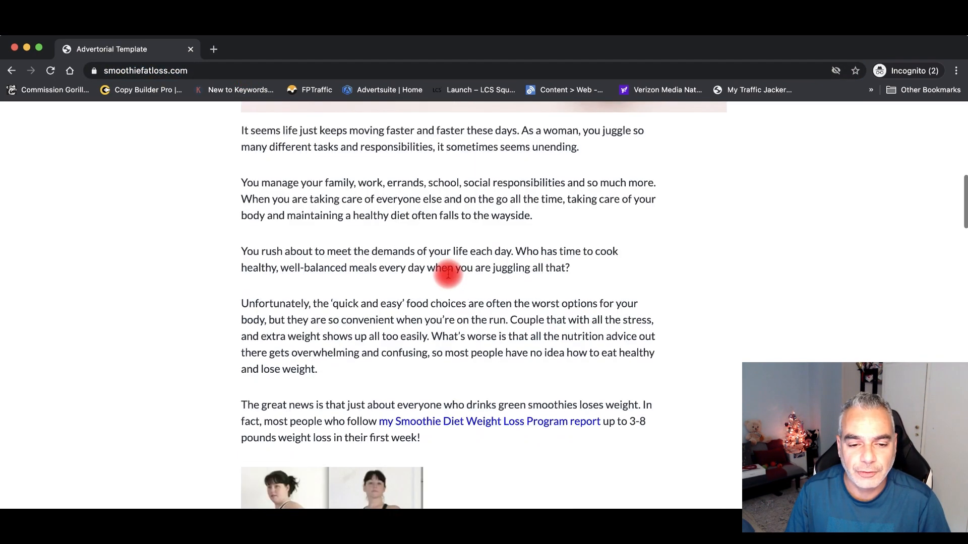
# - Follow the Smoothie Diet Weight Loss Program link to the sales page, then close it
pyautogui.click(504, 368)
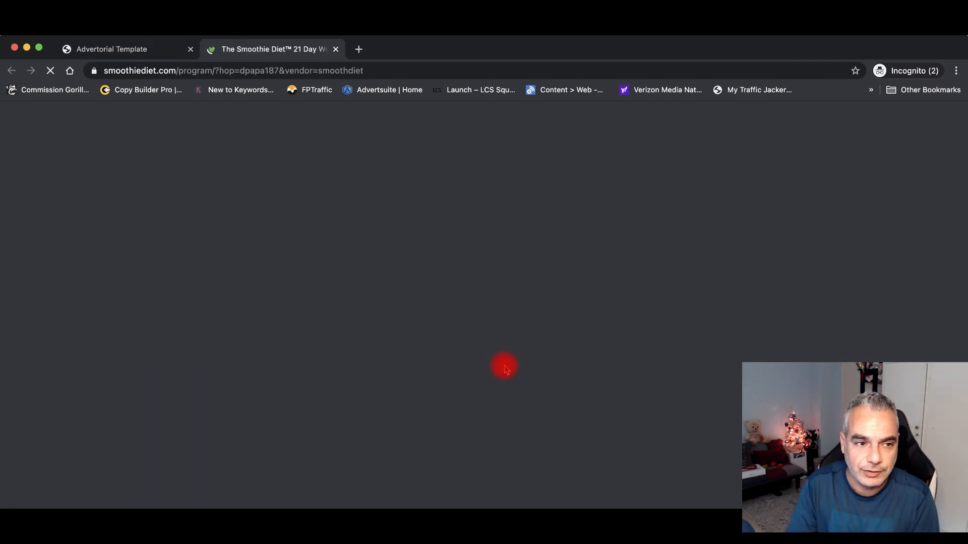
pyautogui.scroll(-10, 421, 290)
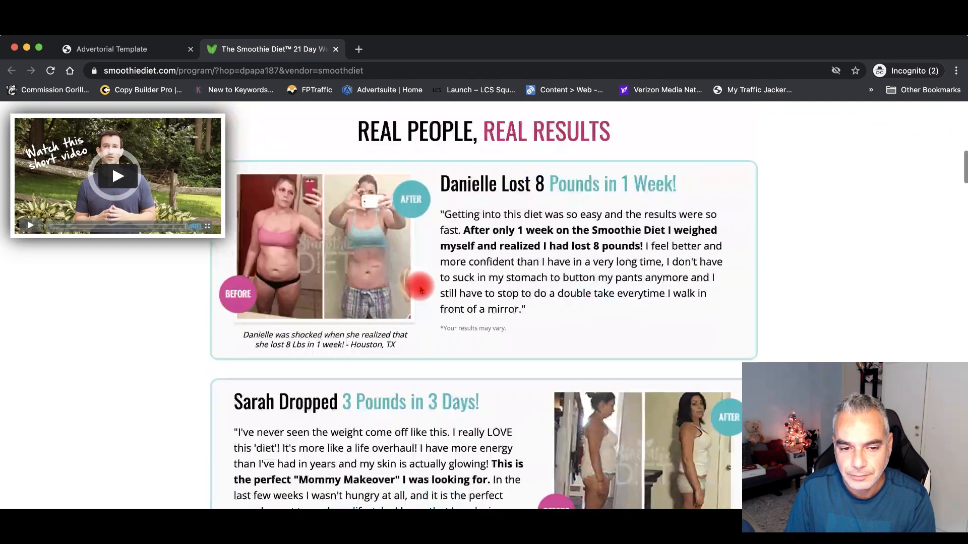
pyautogui.scroll(5, 421, 289)
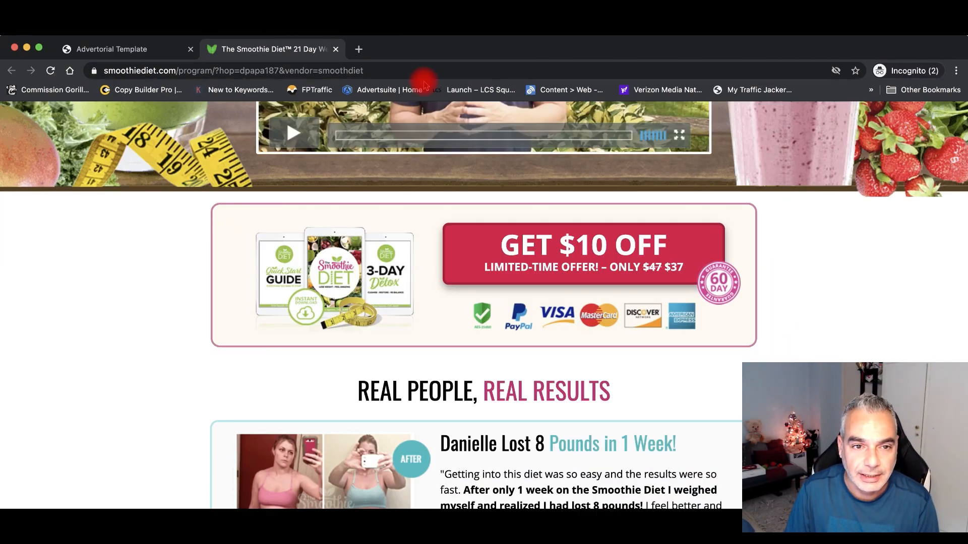
pyautogui.click(335, 49)
pyautogui.scroll(10, 346, 194)
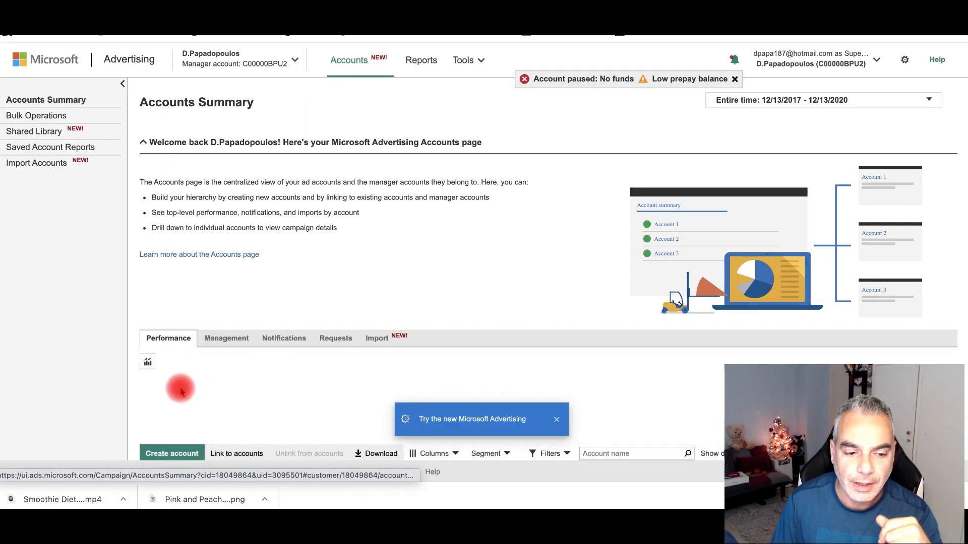
# - Start a new website-visits campaign in the Bing Passion Pro account
pyautogui.scroll(-2, 161, 380)
pyautogui.scroll(-4, 217, 279)
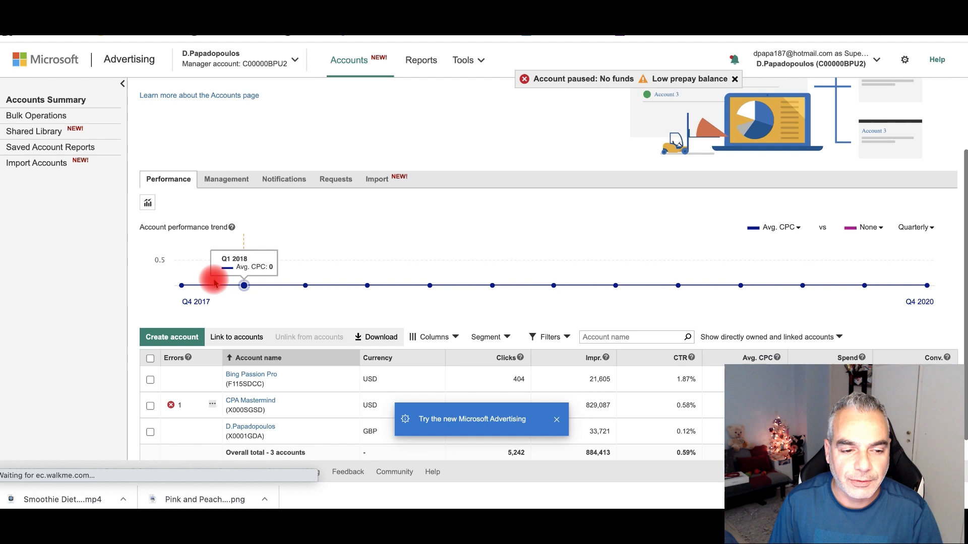
pyautogui.click(261, 350)
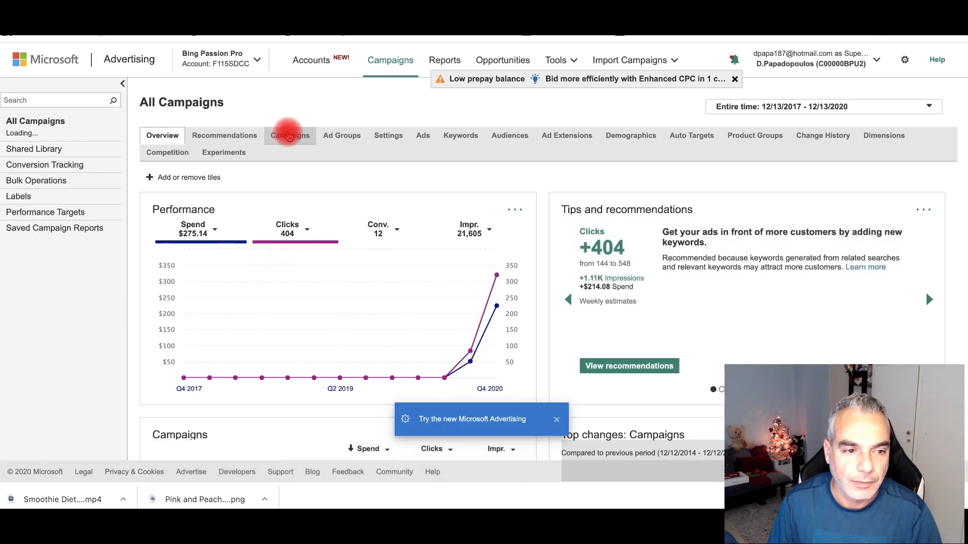
pyautogui.click(286, 136)
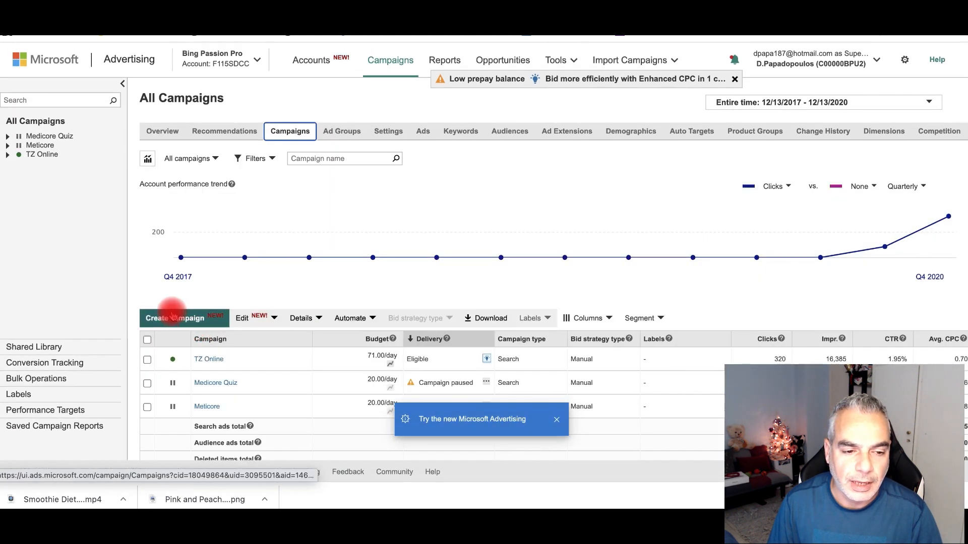
pyautogui.click(179, 319)
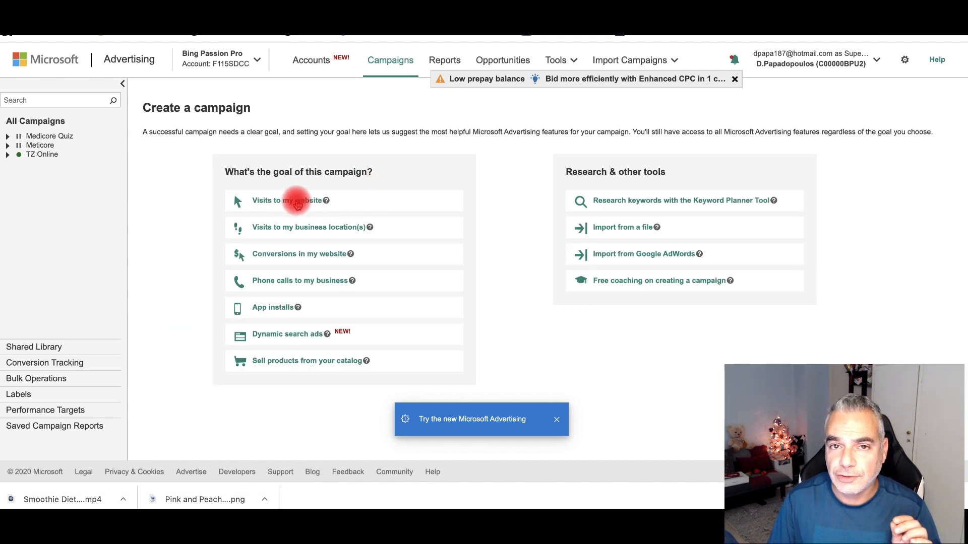
pyautogui.click(297, 202)
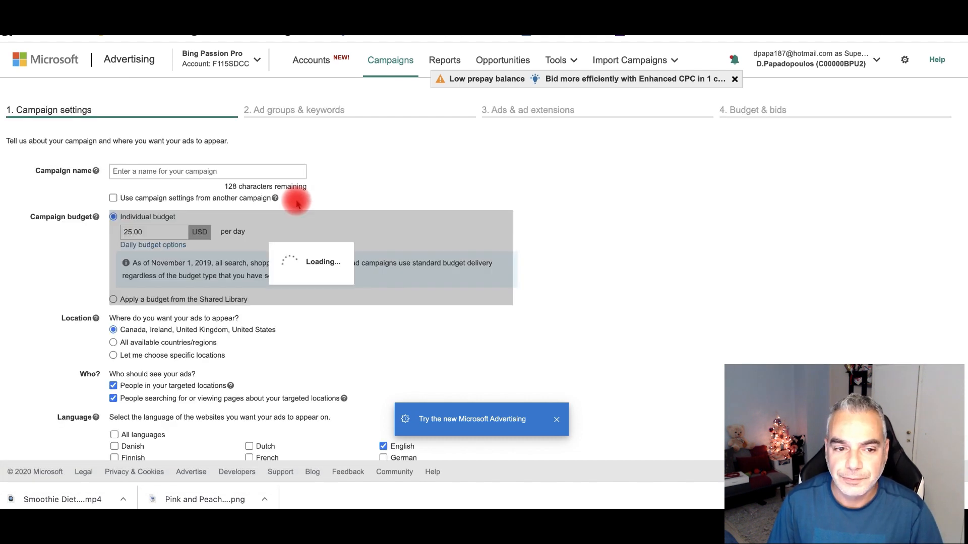
# - Name the campaign Smoothie Fatloss and set a 10 USD daily budget
pyautogui.click(212, 173)
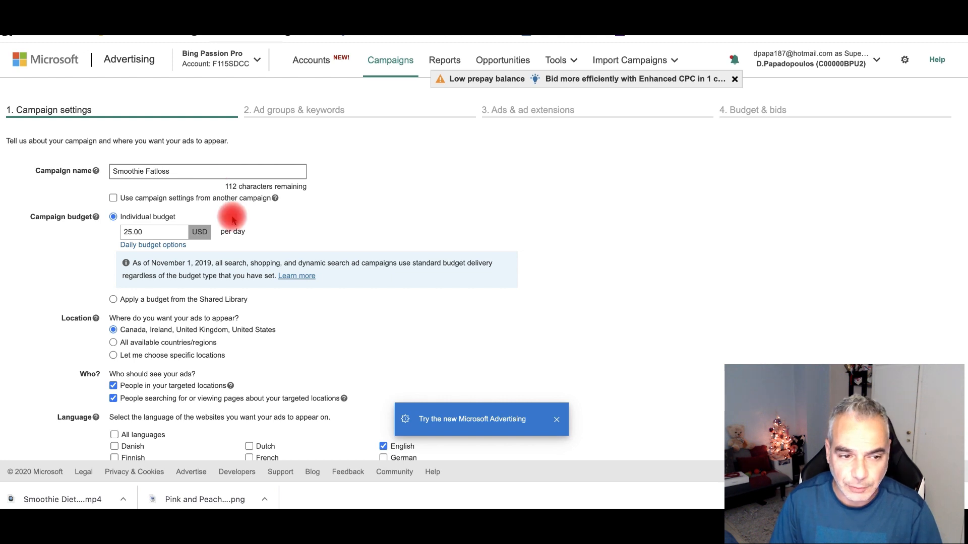
pyautogui.scroll(-2, 227, 216)
pyautogui.click(154, 183)
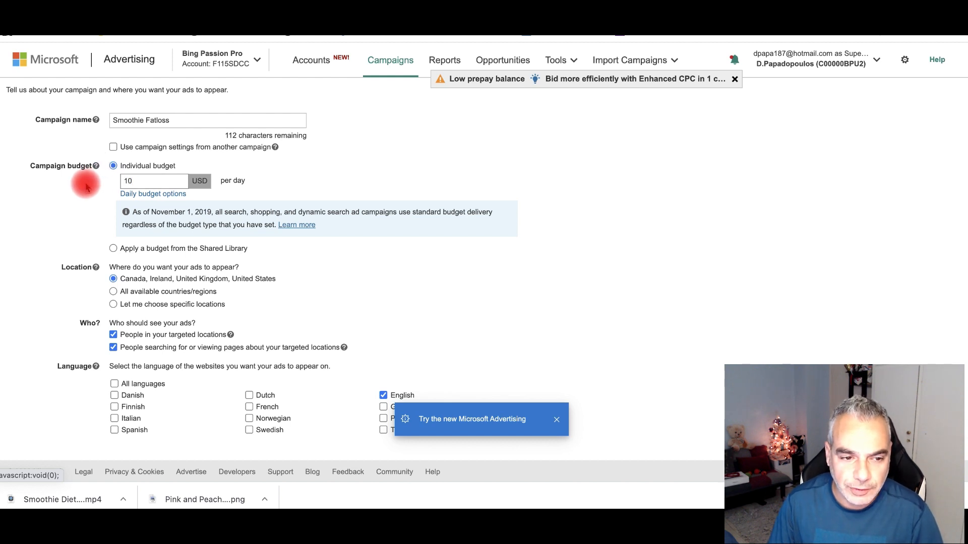
pyautogui.scroll(-1, 161, 194)
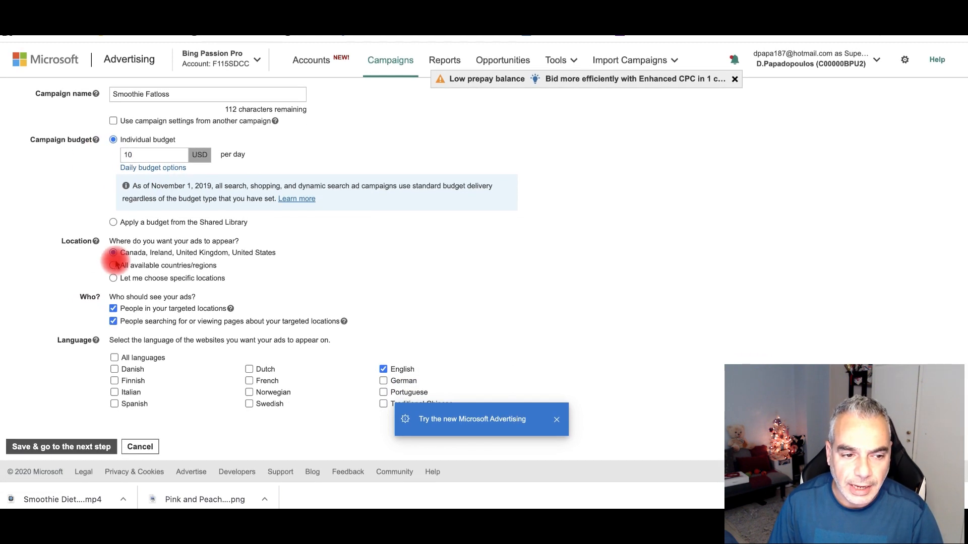
# - Target the United States and Canada, then save and continue to ad groups
pyautogui.click(114, 278)
pyautogui.click(197, 303)
pyautogui.write('U')
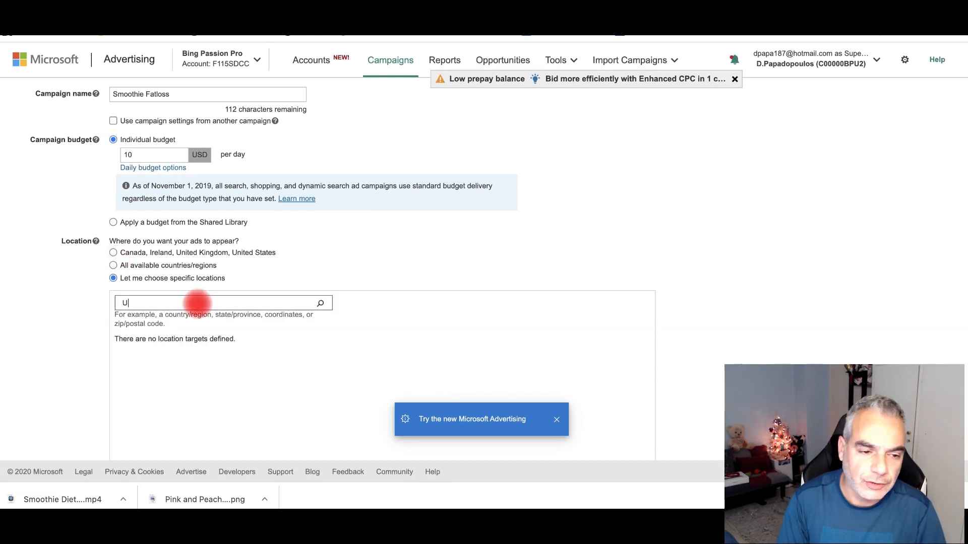
pyautogui.write('nited States')
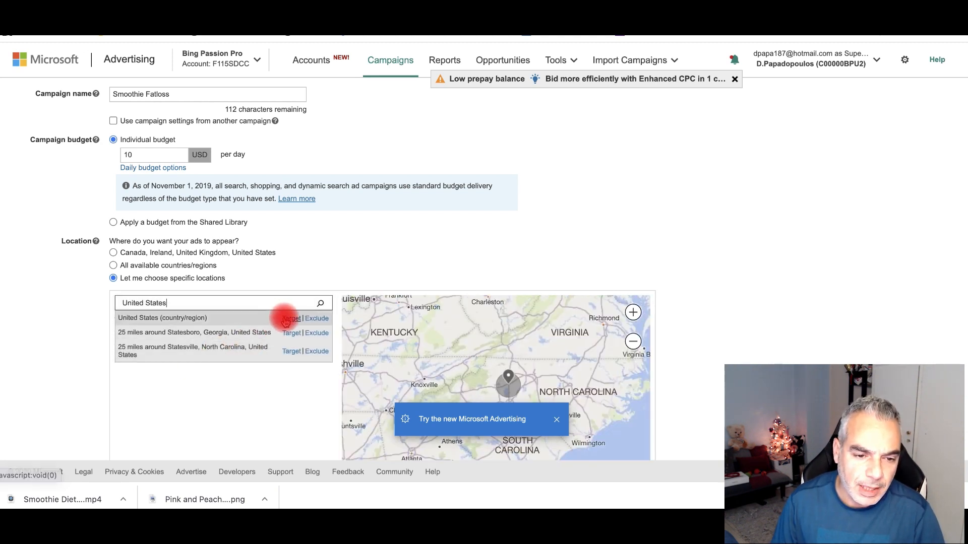
pyautogui.click(292, 319)
pyautogui.write('Canada')
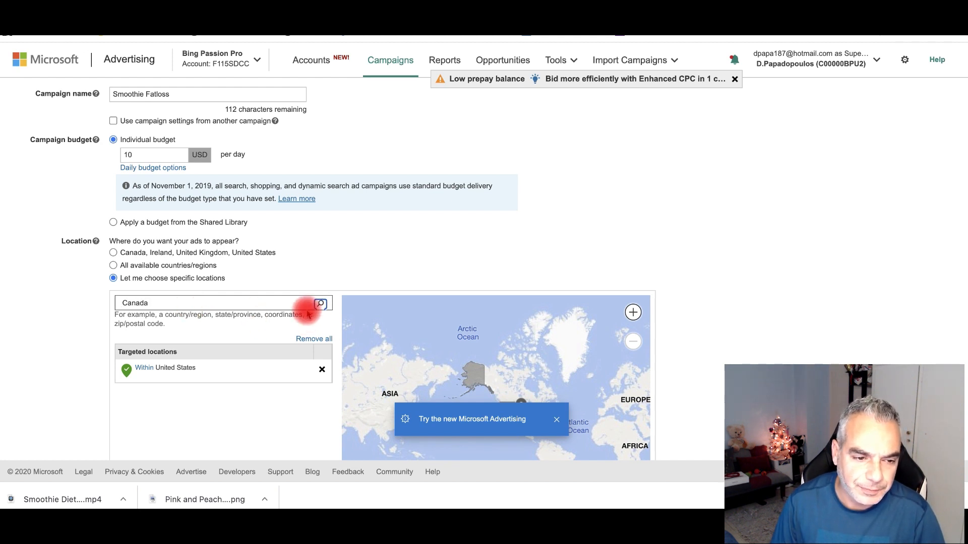
pyautogui.click(292, 318)
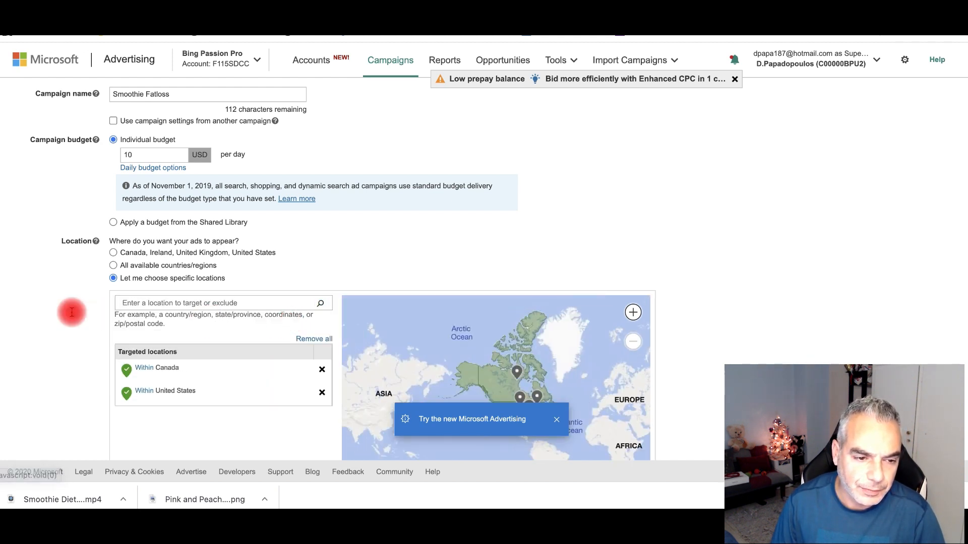
pyautogui.scroll(-6, 186, 341)
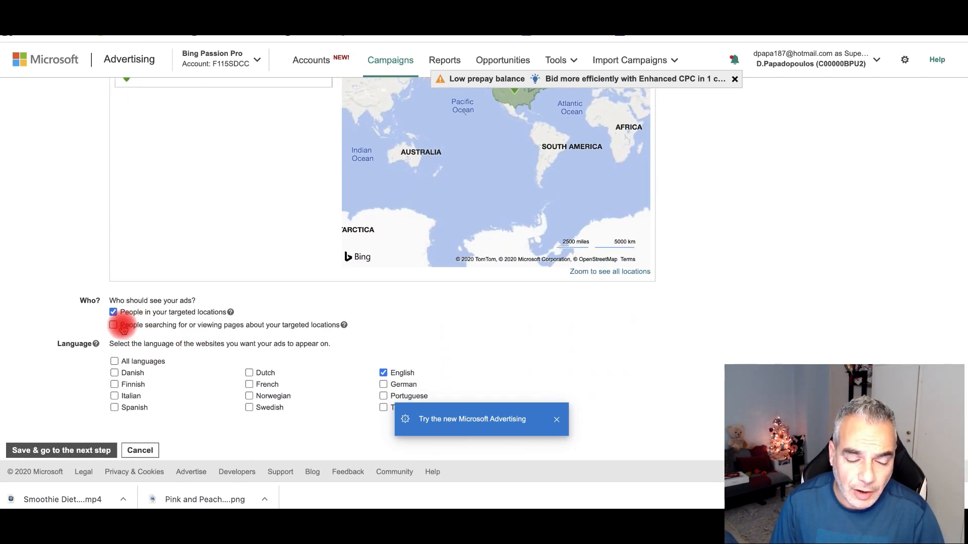
pyautogui.scroll(-1, 342, 354)
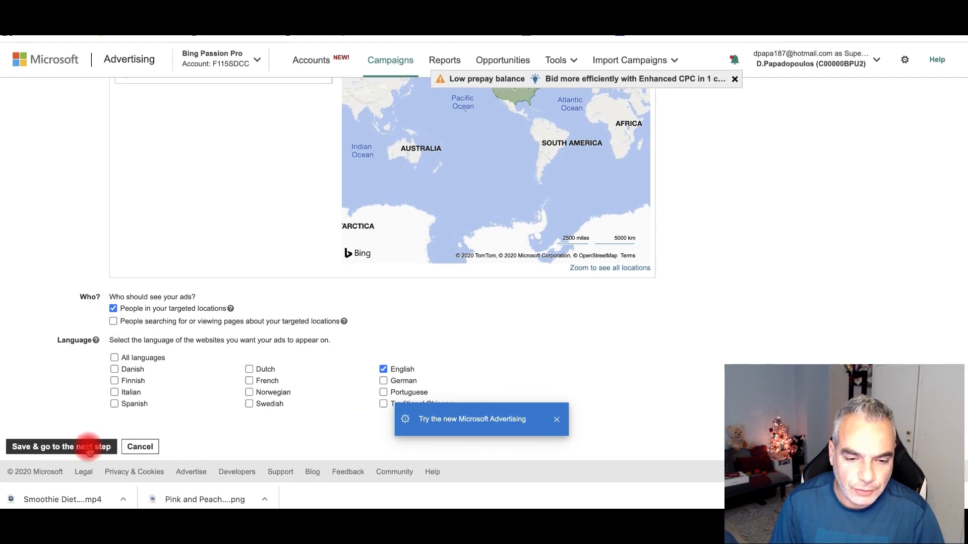
pyautogui.click(64, 447)
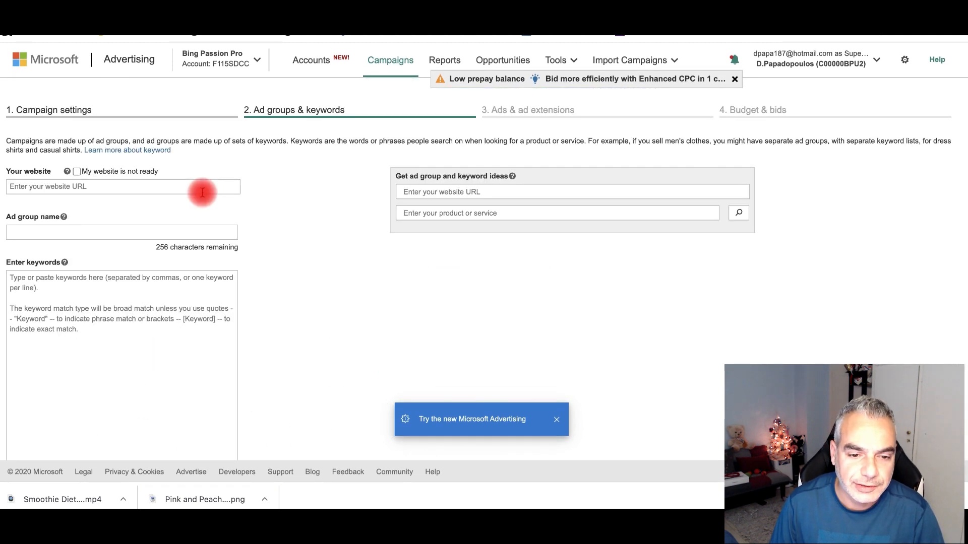
# - Paste the smoothiediet.com/program sales page URL to generate keyword ideas
pyautogui.click(141, 185)
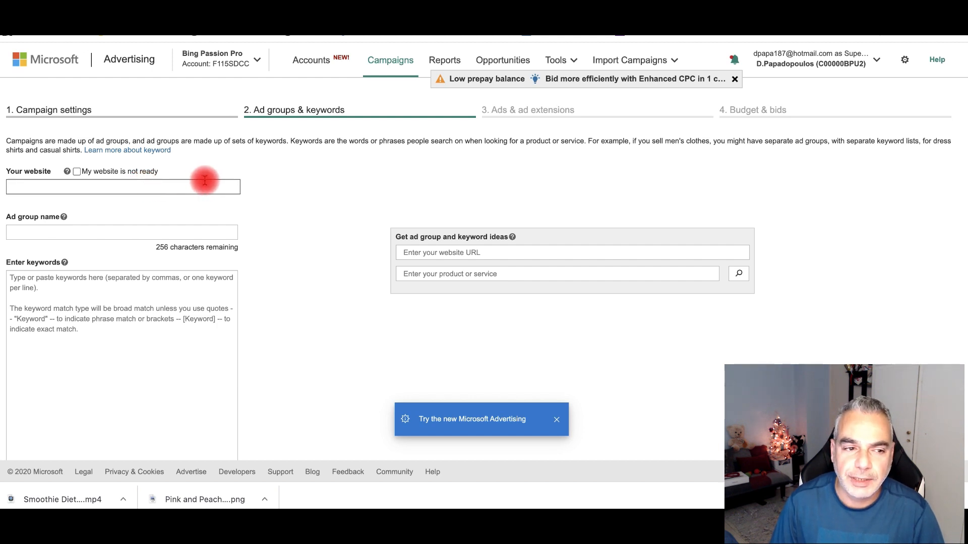
pyautogui.click(132, 288)
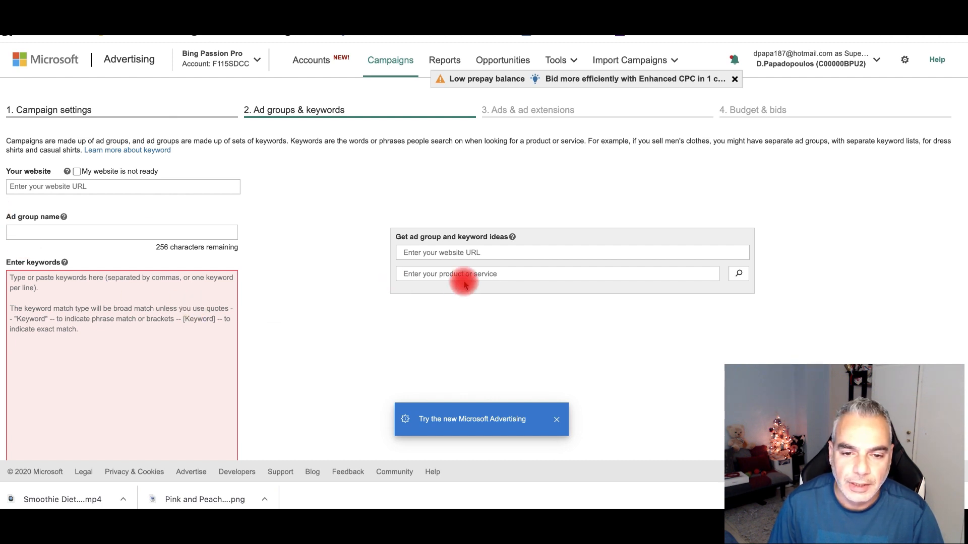
pyautogui.click(482, 254)
pyautogui.write('https://smoothiediet.com/program/?hop=0')
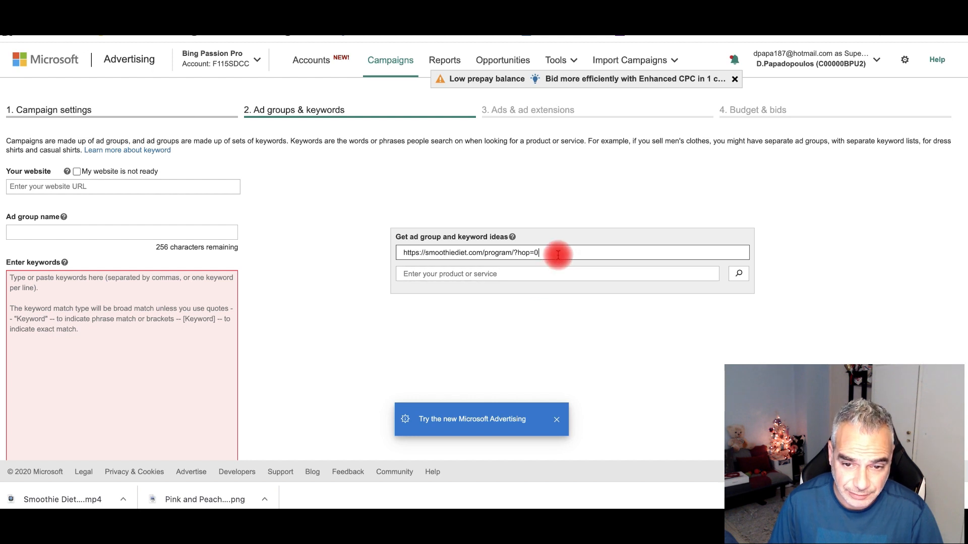
pyautogui.press('BackSpace')
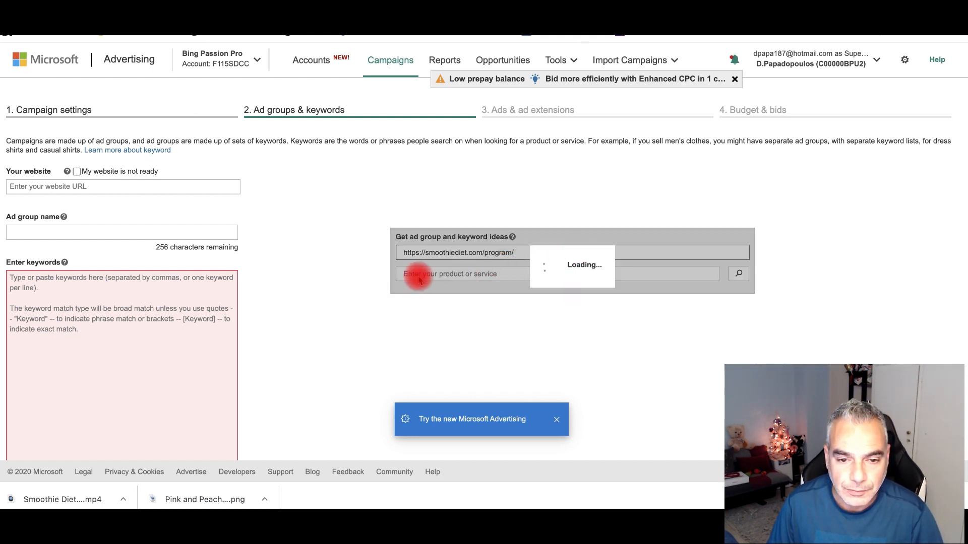
pyautogui.scroll(-2, 479, 270)
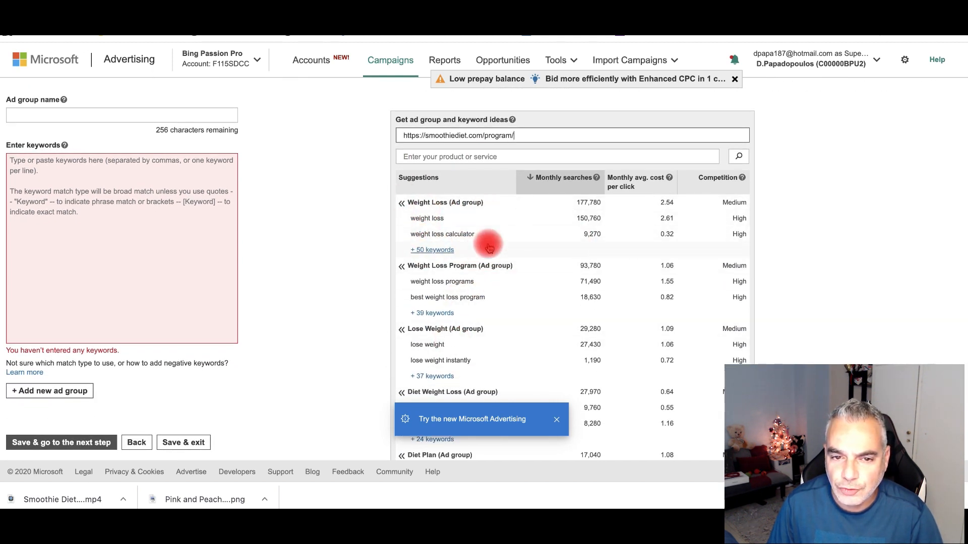
pyautogui.scroll(-2, 519, 275)
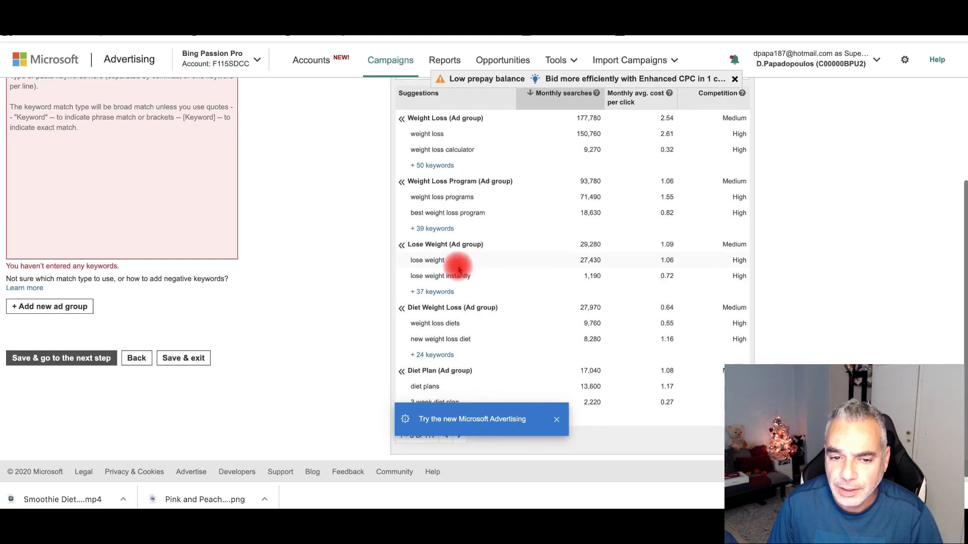
pyautogui.scroll(-1, 555, 283)
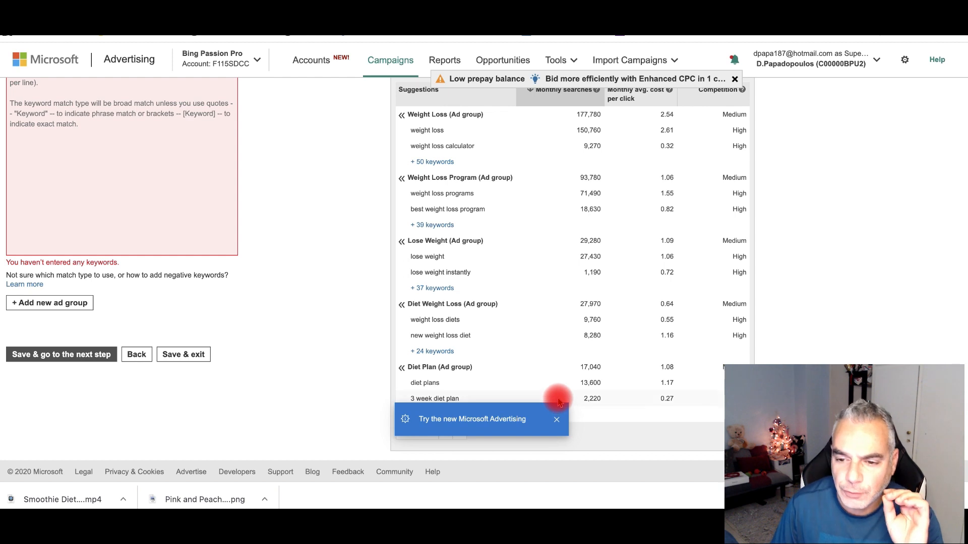
pyautogui.scroll(2, 578, 292)
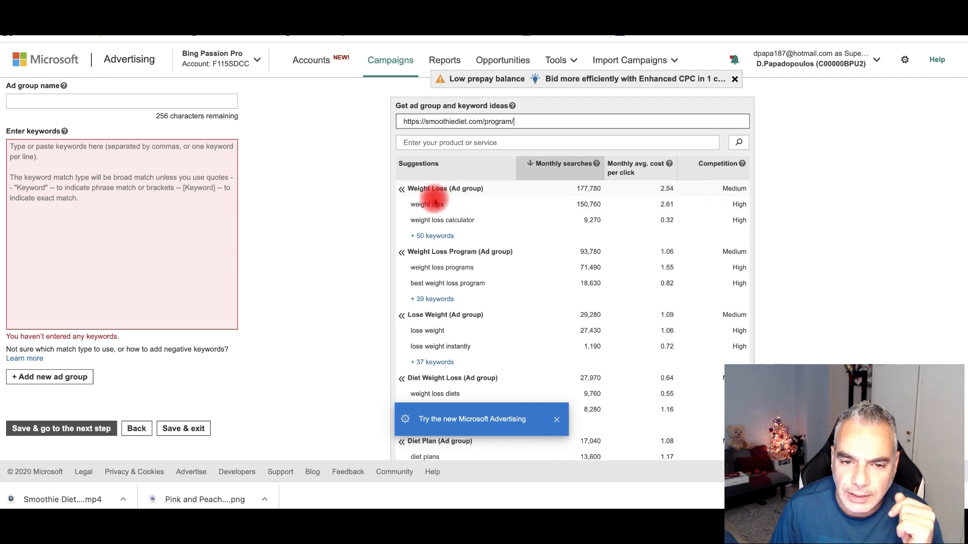
# - Review the full list of Weight Loss keyword ideas
pyautogui.click(439, 236)
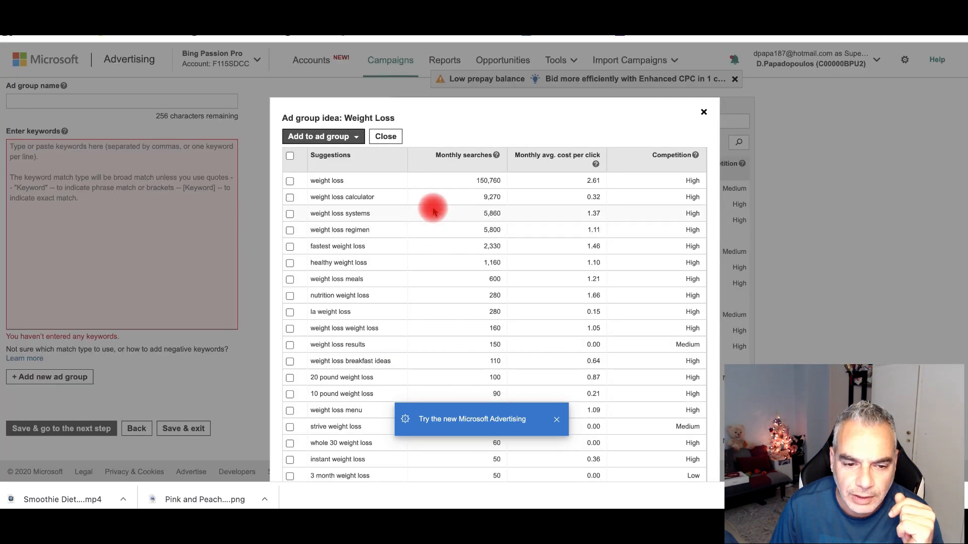
pyautogui.scroll(-3, 429, 215)
pyautogui.scroll(-10, 373, 342)
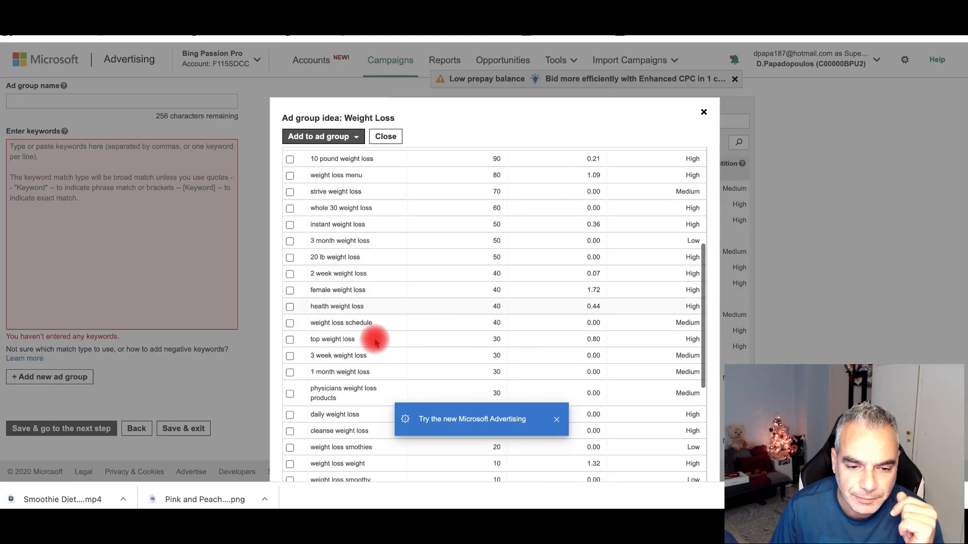
pyautogui.scroll(-2, 375, 343)
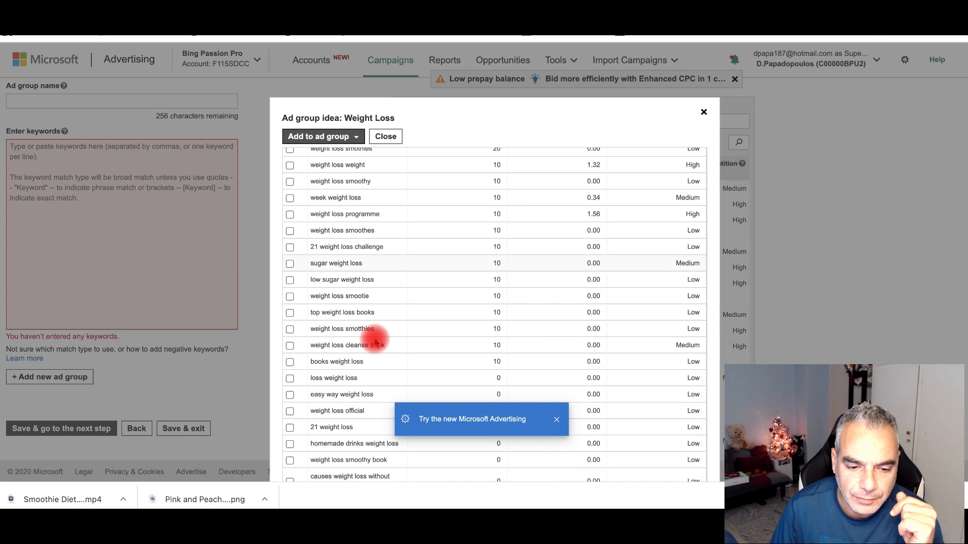
pyautogui.scroll(-5, 376, 343)
pyautogui.scroll(15, 652, 134)
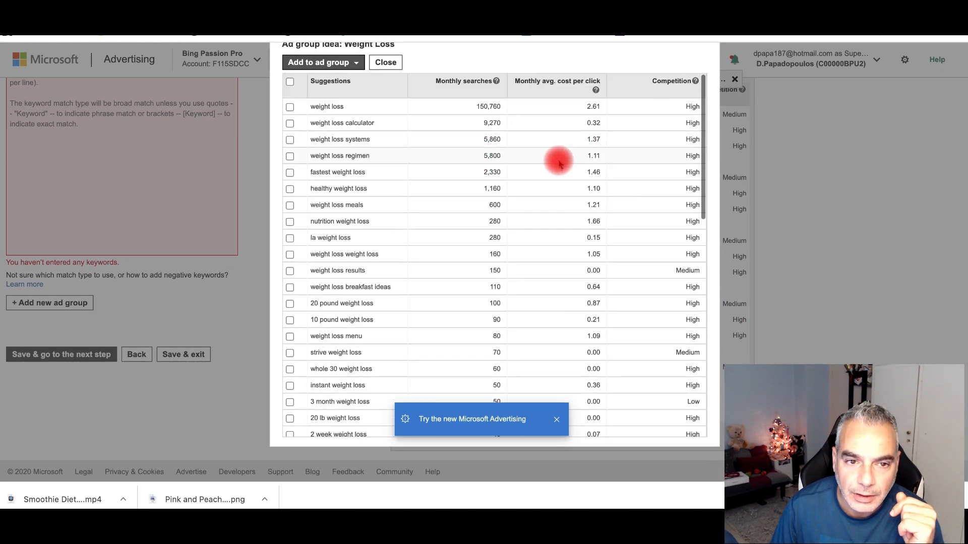
pyautogui.scroll(5, 586, 161)
pyautogui.click(386, 268)
pyautogui.scroll(-2, 486, 286)
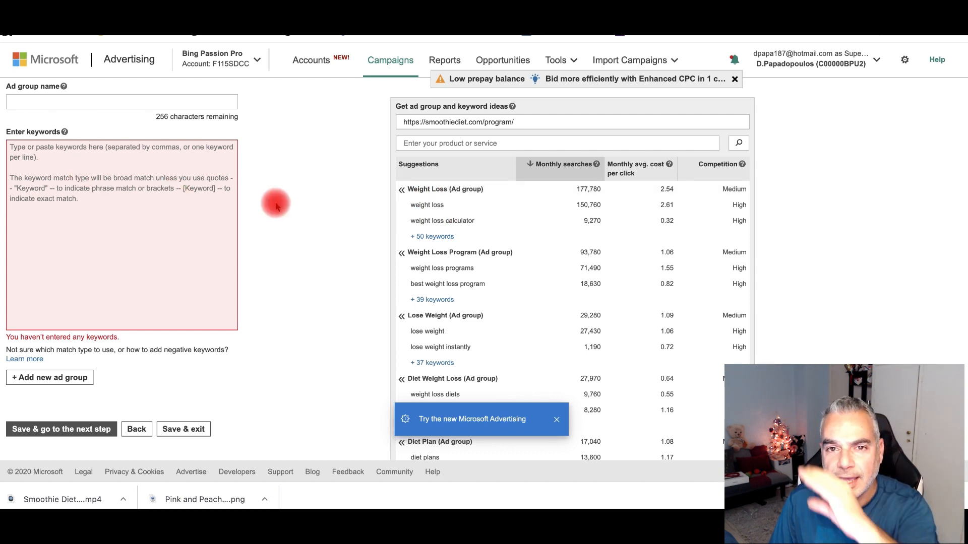
pyautogui.scroll(-1, 276, 207)
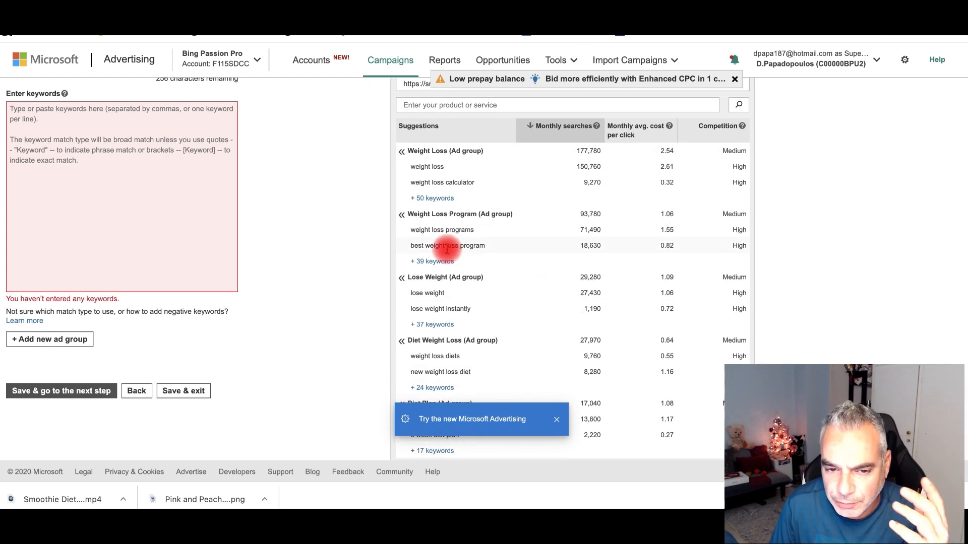
# - Review the Weight Loss Program keyword ideas, then bring up the Lose Weight ideas
pyautogui.click(438, 262)
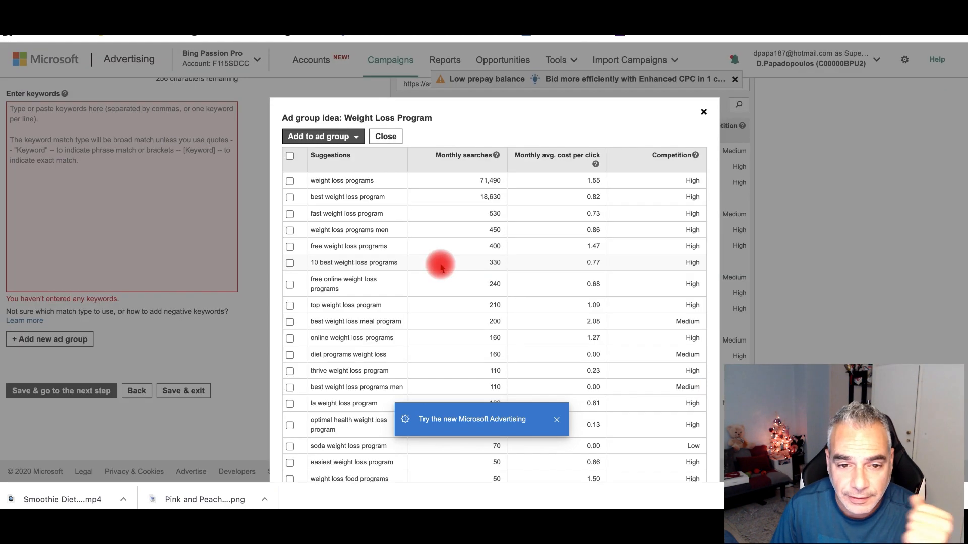
pyautogui.scroll(-10, 458, 259)
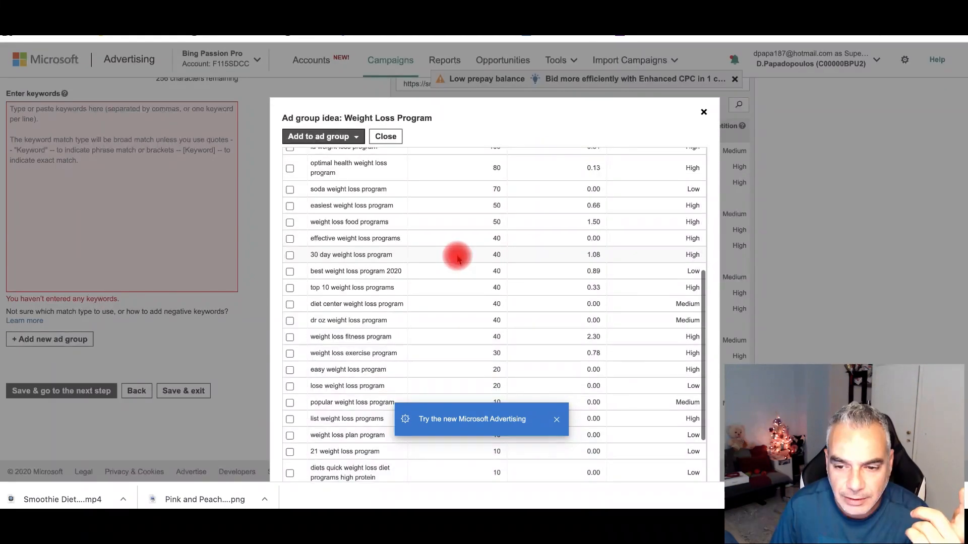
pyautogui.scroll(10, 457, 260)
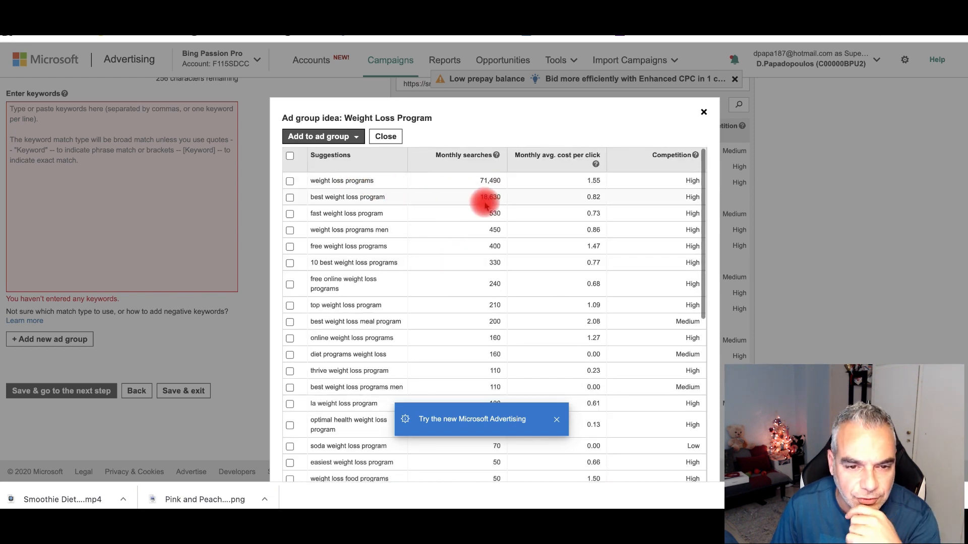
pyautogui.click(703, 112)
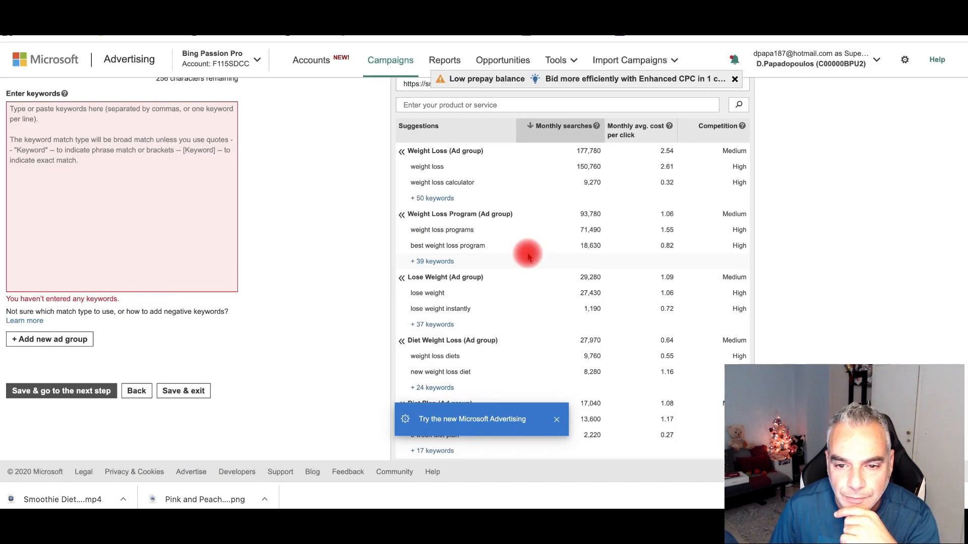
pyautogui.scroll(-2, 524, 255)
pyautogui.click(432, 287)
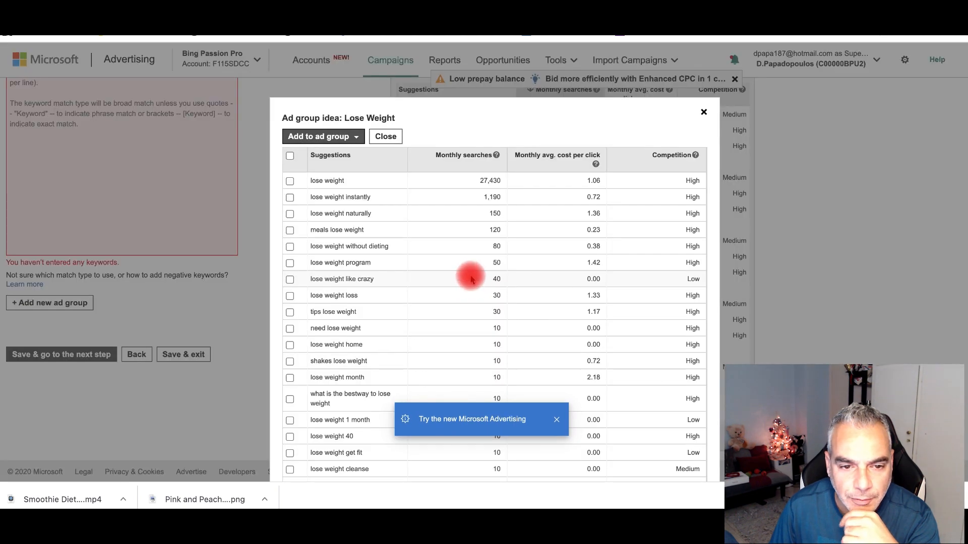
# - Scan the Lose Weight keyword ideas and close that list
pyautogui.scroll(-5, 656, 344)
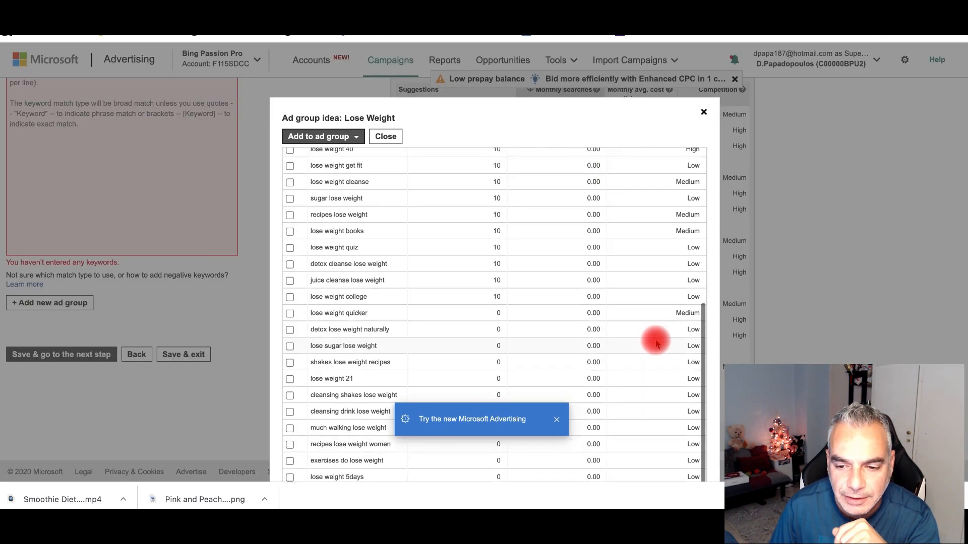
pyautogui.scroll(5, 657, 344)
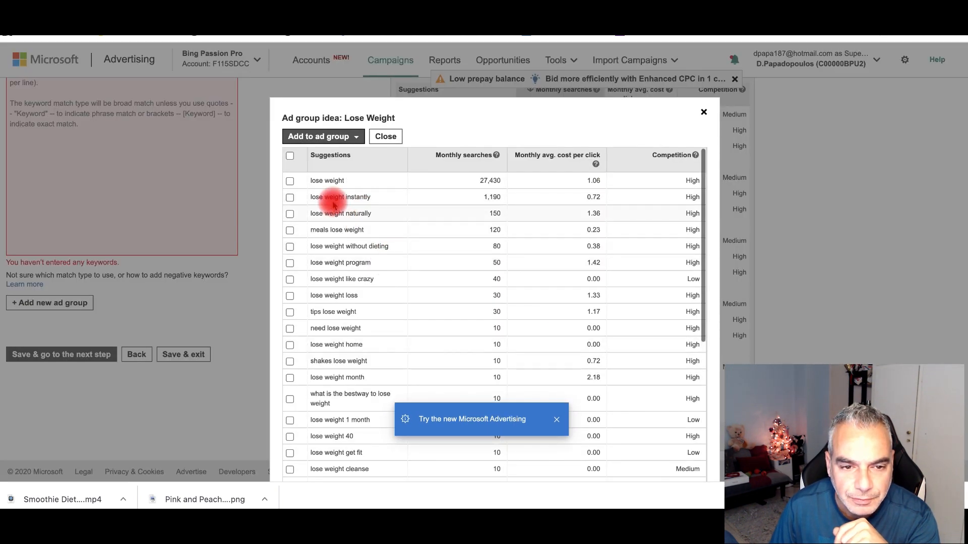
pyautogui.scroll(-5, 364, 302)
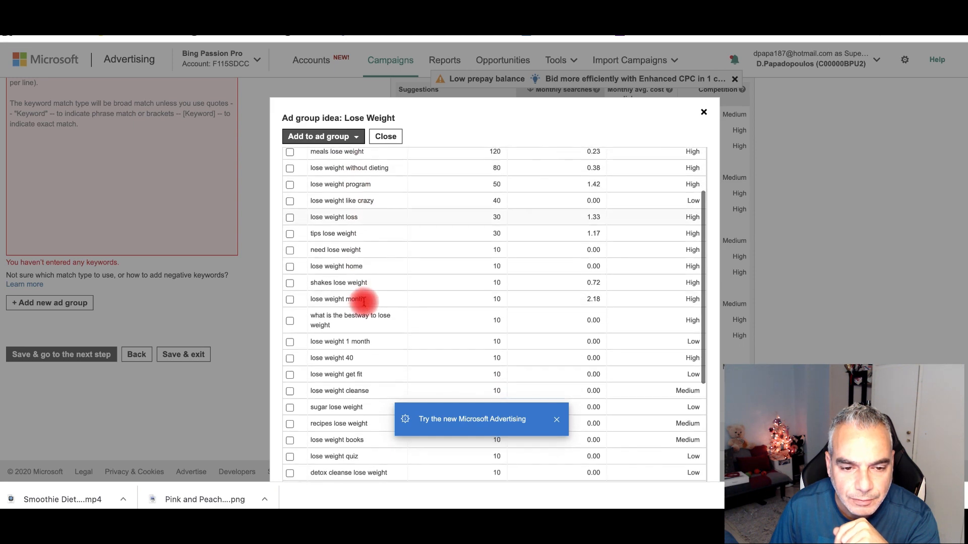
pyautogui.scroll(-5, 364, 302)
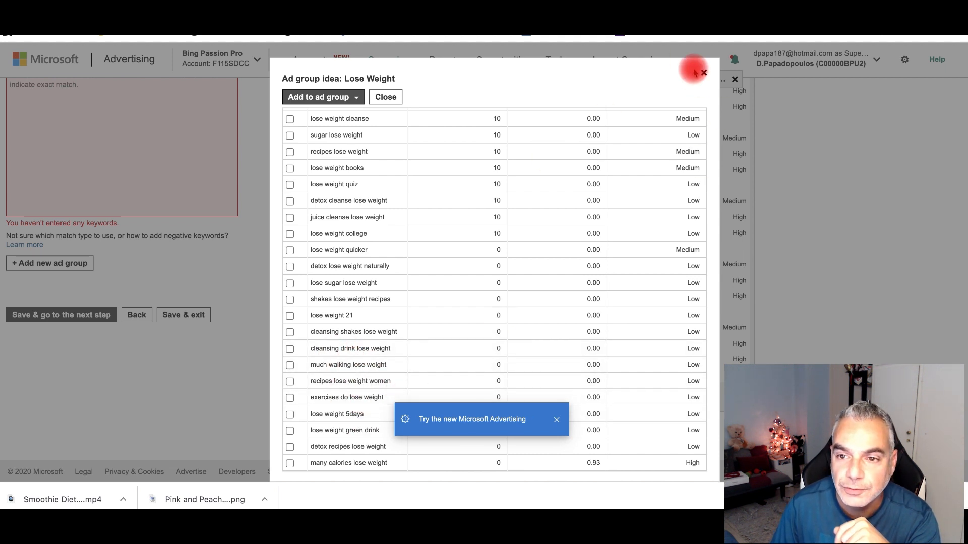
pyautogui.scroll(6, 492, 303)
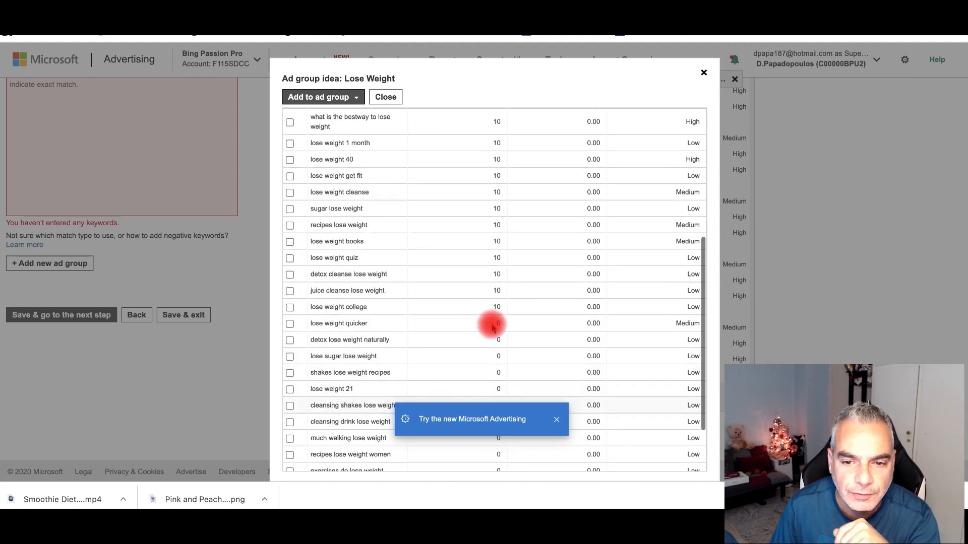
pyautogui.scroll(2, 474, 305)
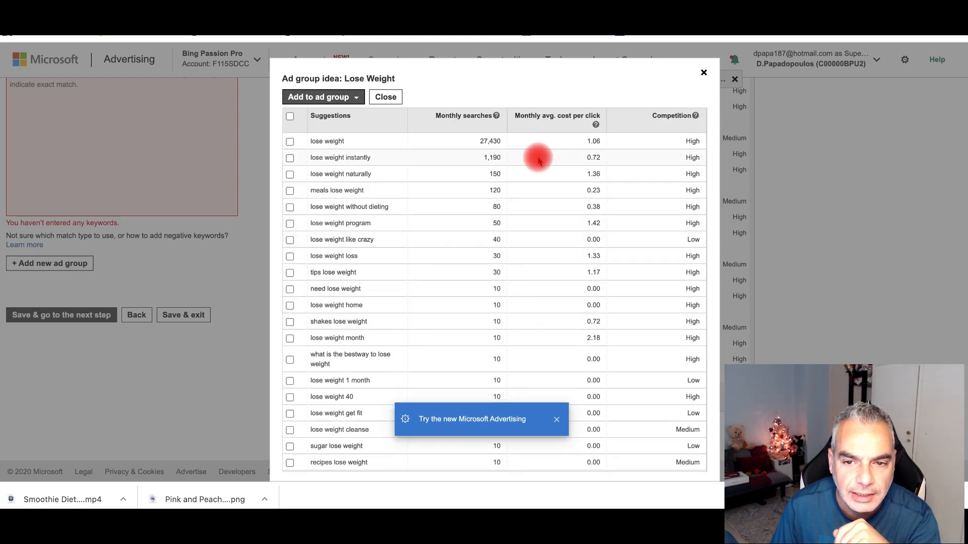
pyautogui.click(702, 73)
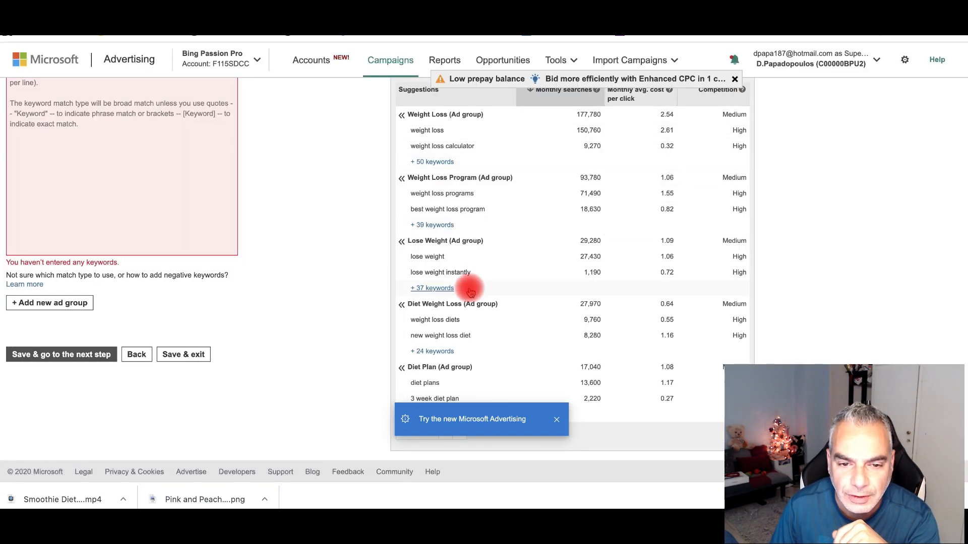
# - Review the Diet Weight Loss keyword ideas
pyautogui.click(438, 352)
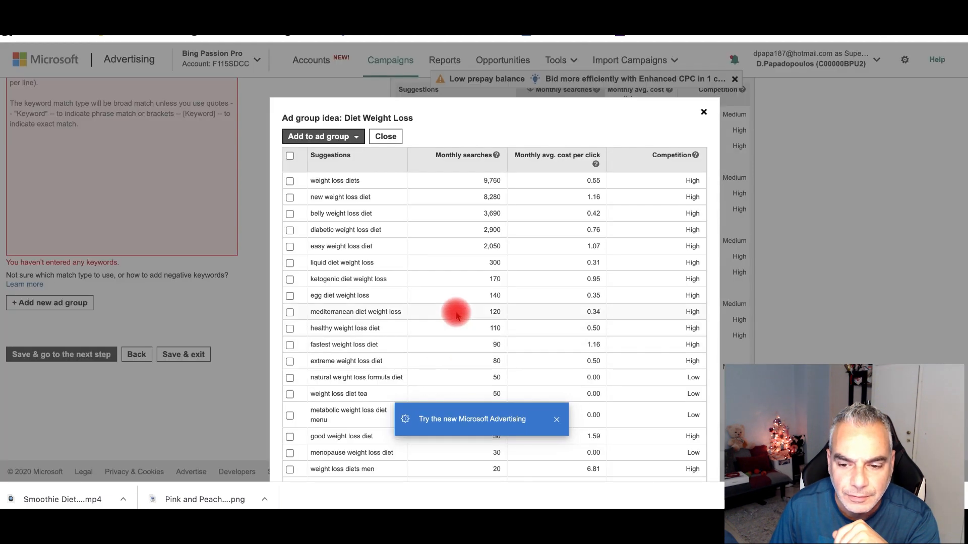
pyautogui.scroll(-2, 454, 313)
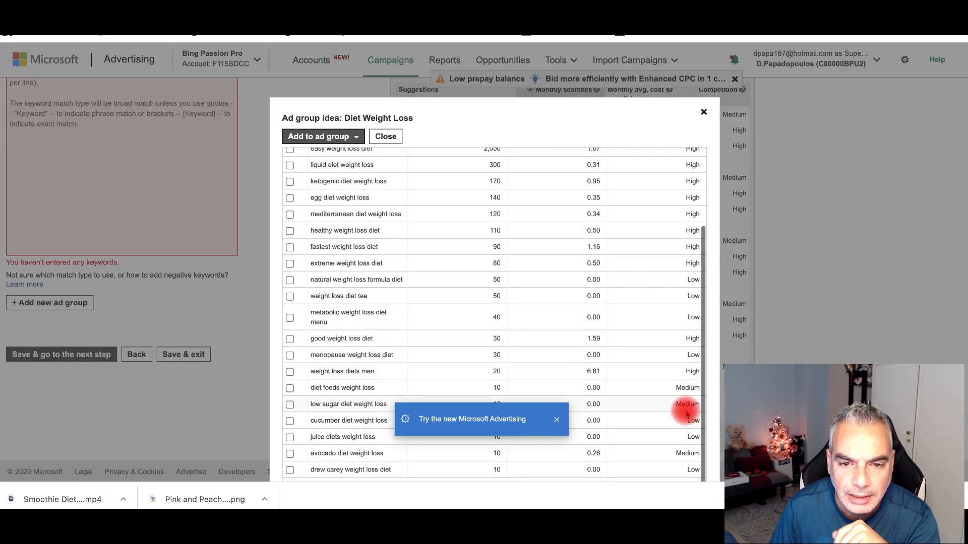
pyautogui.scroll(2, 683, 410)
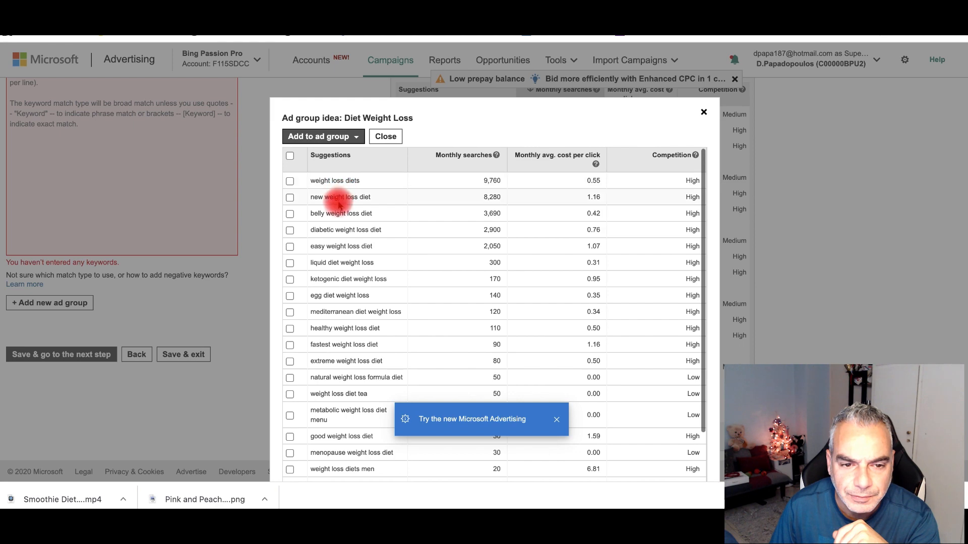
pyautogui.scroll(-2, 325, 259)
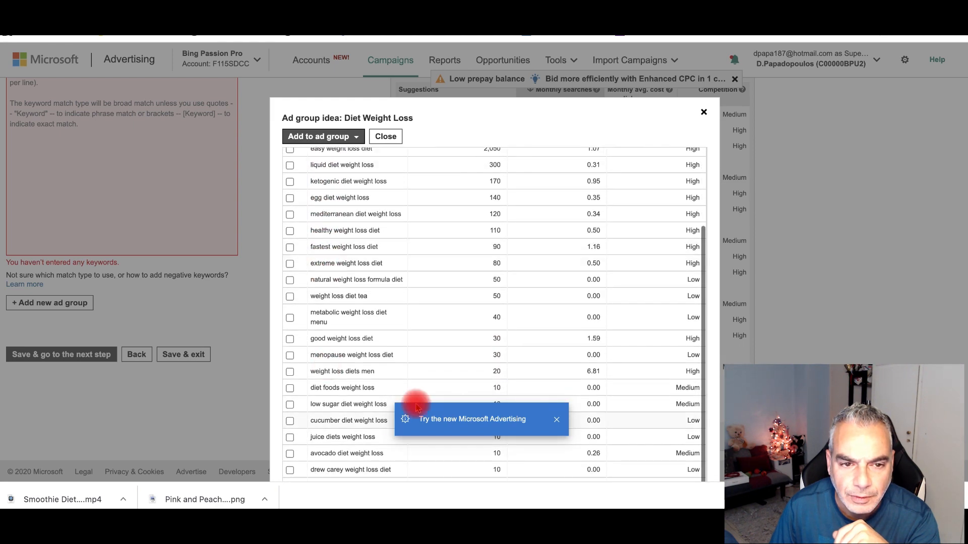
pyautogui.click(702, 114)
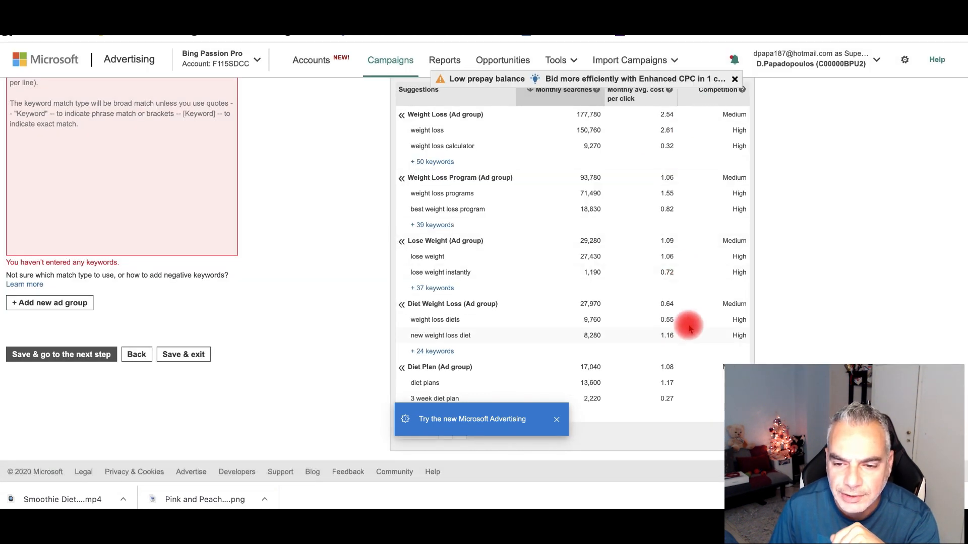
pyautogui.click(433, 351)
pyautogui.scroll(-1, 477, 293)
pyautogui.scroll(1, 477, 293)
pyautogui.scroll(-3, 478, 292)
pyautogui.scroll(-1, 478, 292)
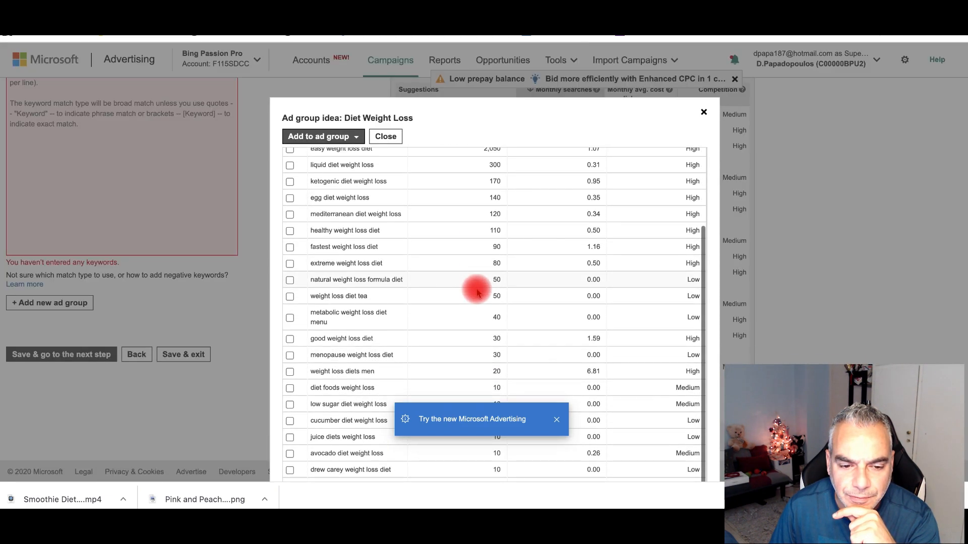
pyautogui.click(704, 112)
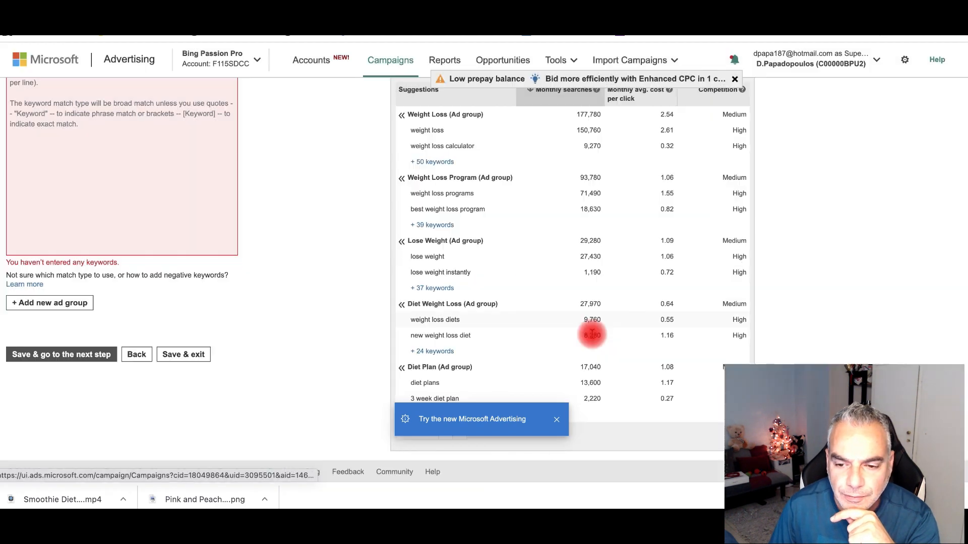
# - Add the 19 Diet Plan keyword suggestions to the ad group and save it
pyautogui.click(454, 371)
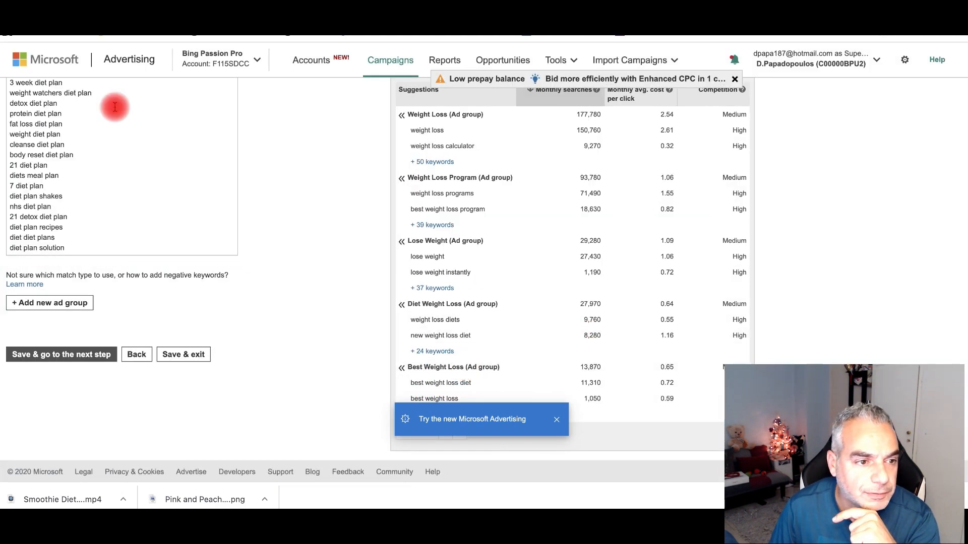
pyautogui.scroll(3, 95, 131)
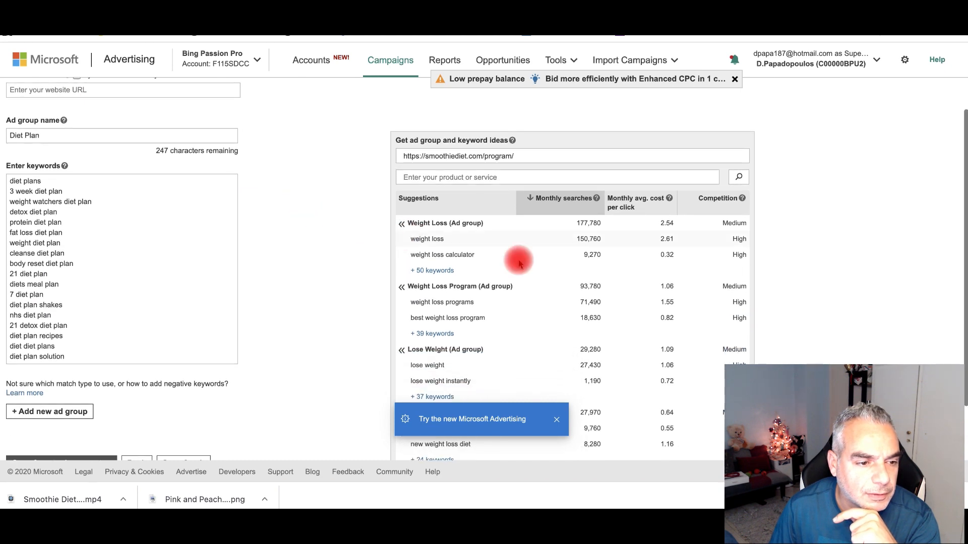
pyautogui.scroll(-3, 648, 298)
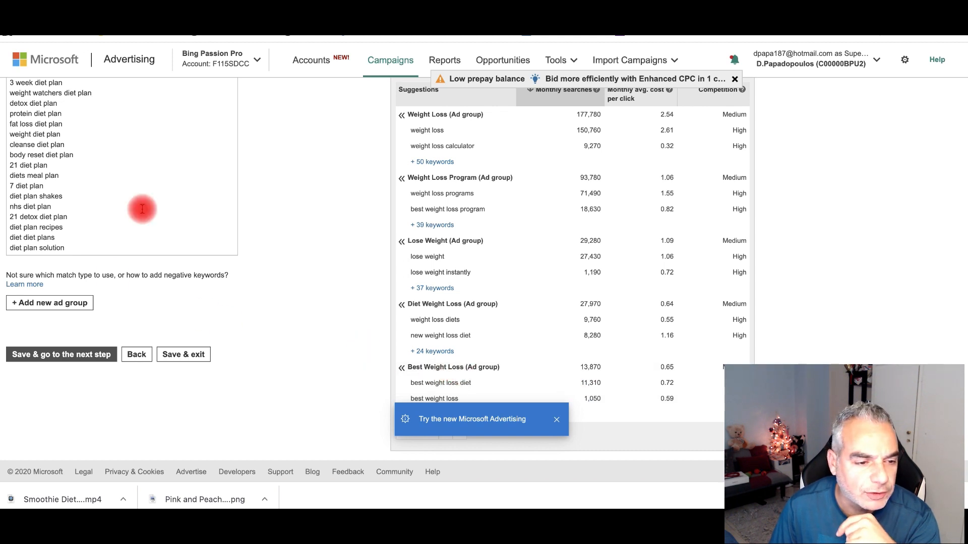
pyautogui.click(82, 347)
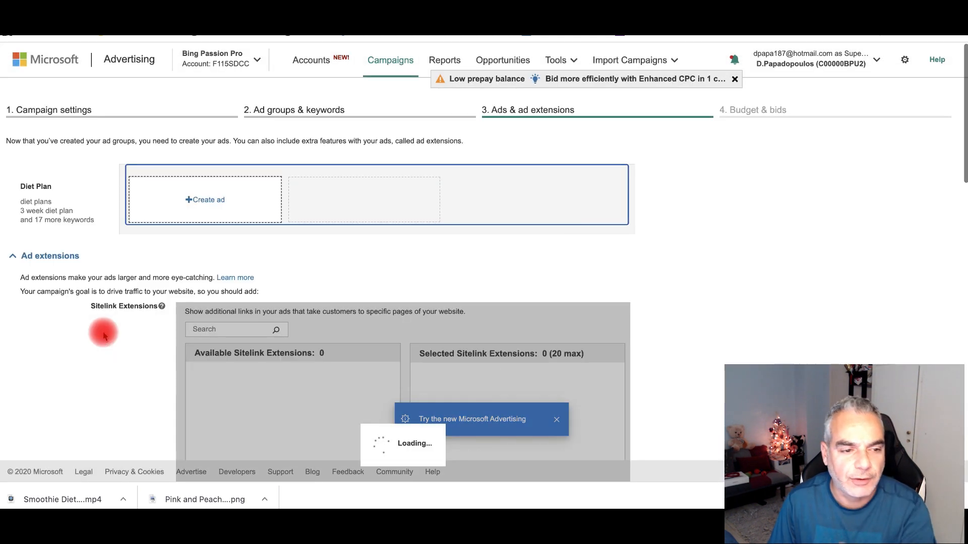
pyautogui.click(207, 211)
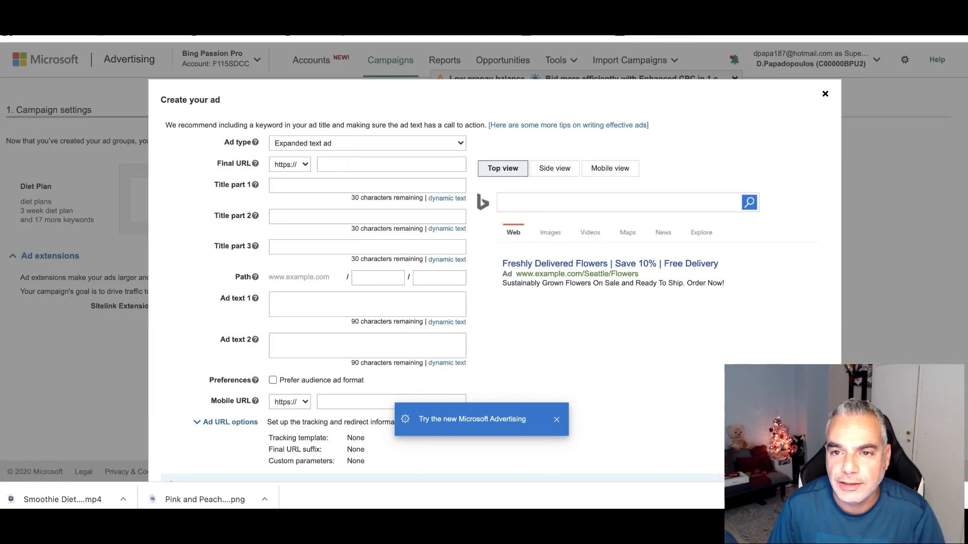
pyautogui.click(357, 164)
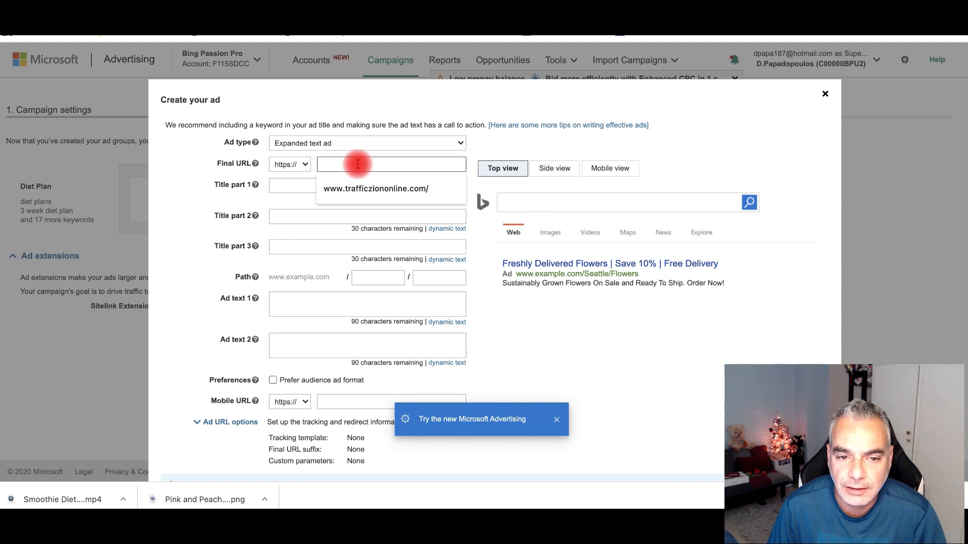
pyautogui.write('www.')
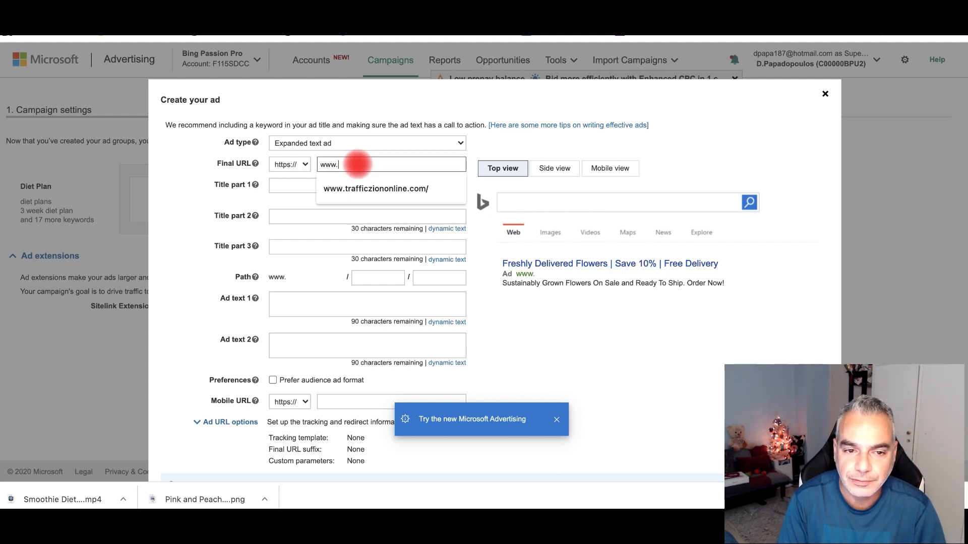
pyautogui.write('smooth')
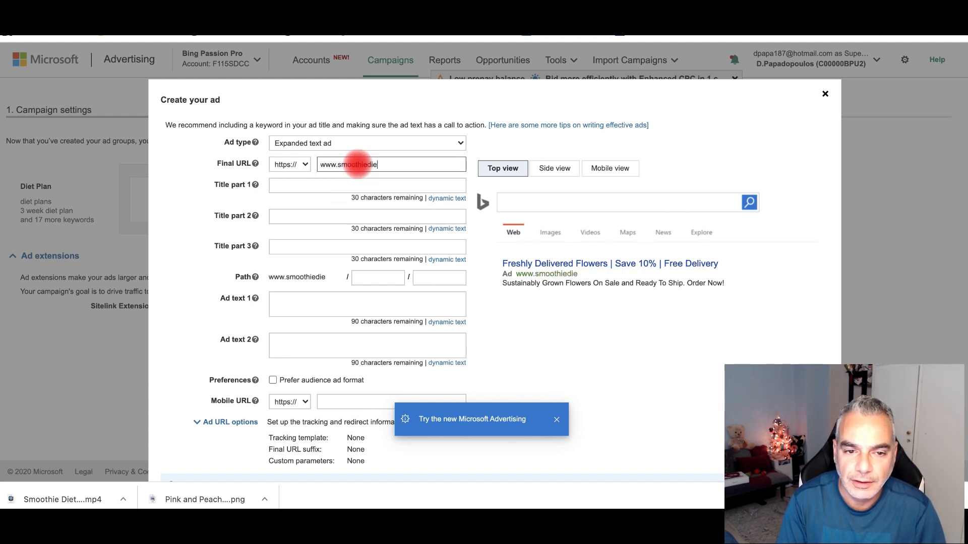
pyautogui.write('iefatloss.com')
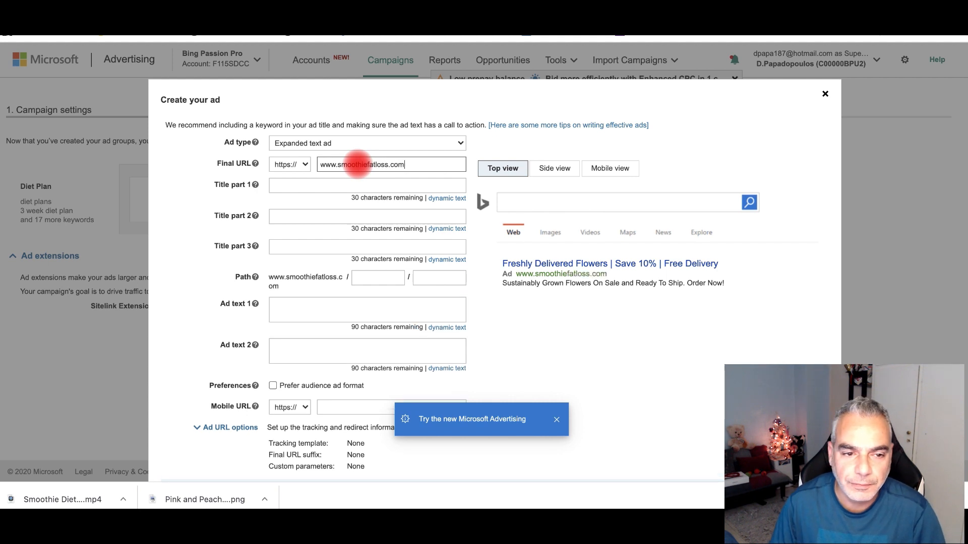
pyautogui.click(371, 187)
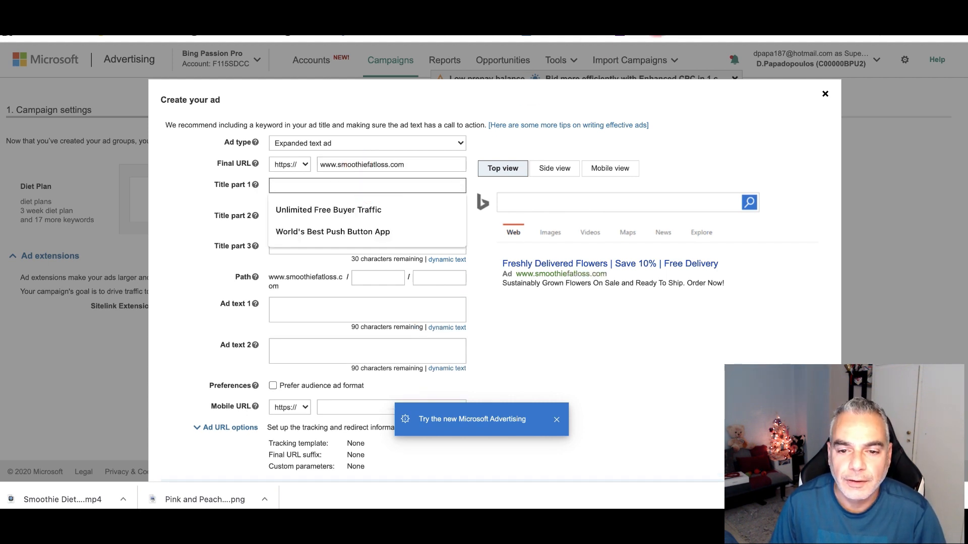
pyautogui.scroll(-2, 481, 133)
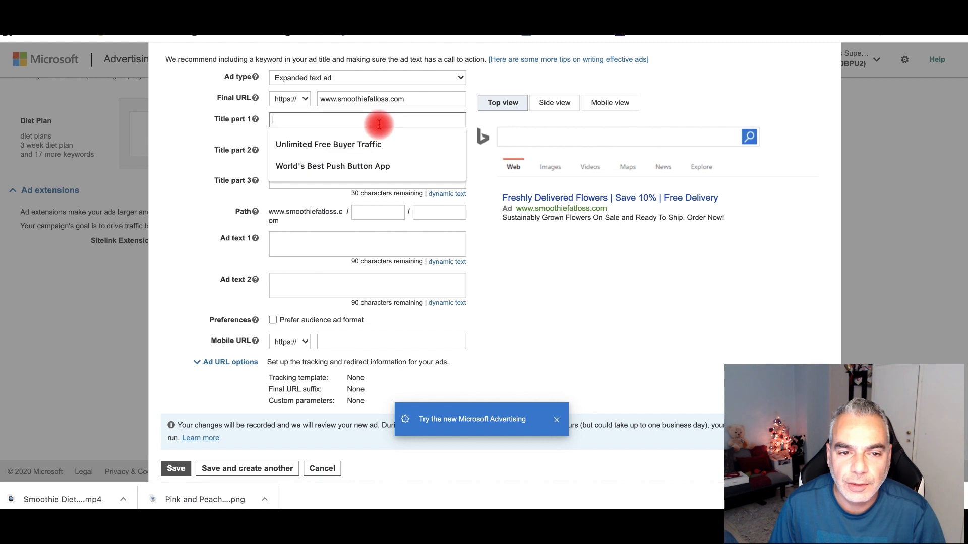
pyautogui.click(260, 134)
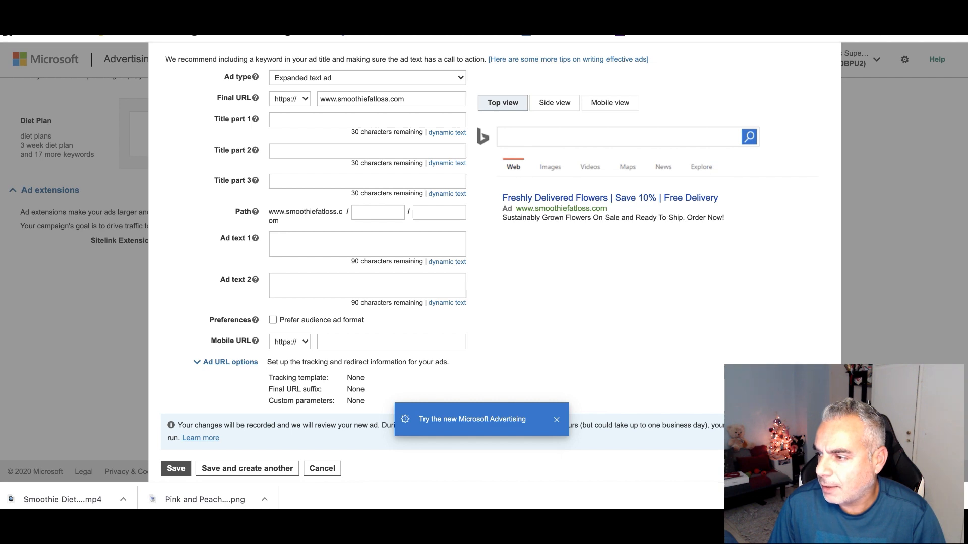
pyautogui.moveTo(967, 353); pyautogui.dragTo(967, 185)
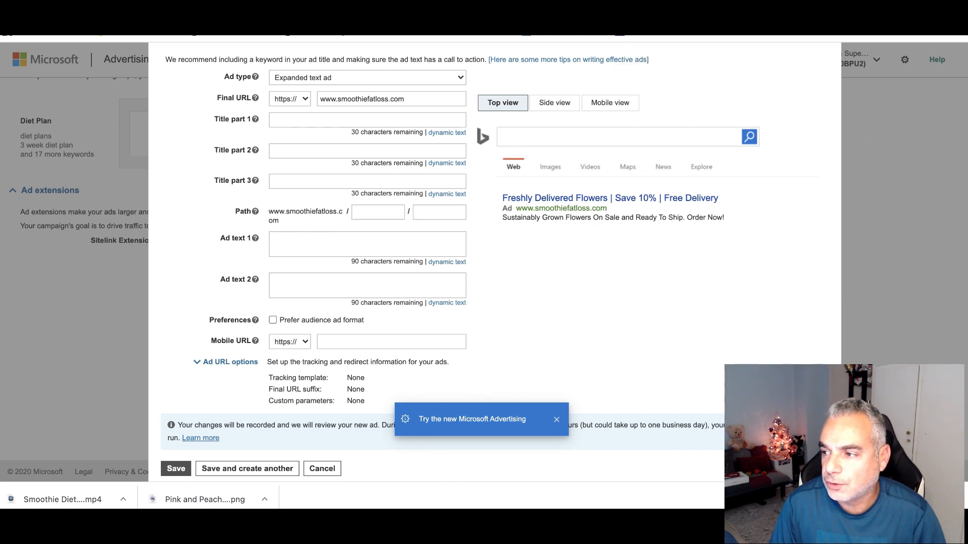
pyautogui.moveTo(967, 185); pyautogui.dragTo(484, 36)
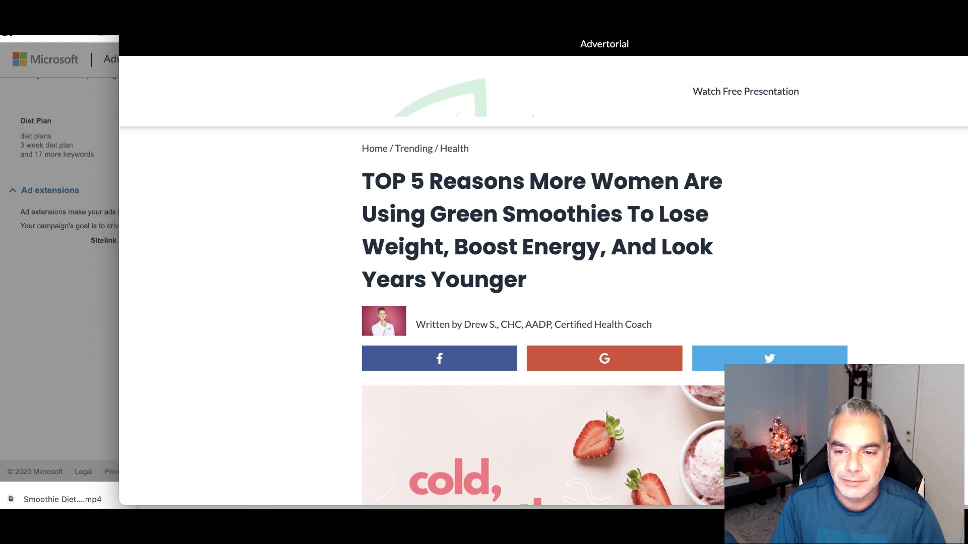
pyautogui.moveTo(545, 187); pyautogui.dragTo(516, 217)
pyautogui.click(438, 216)
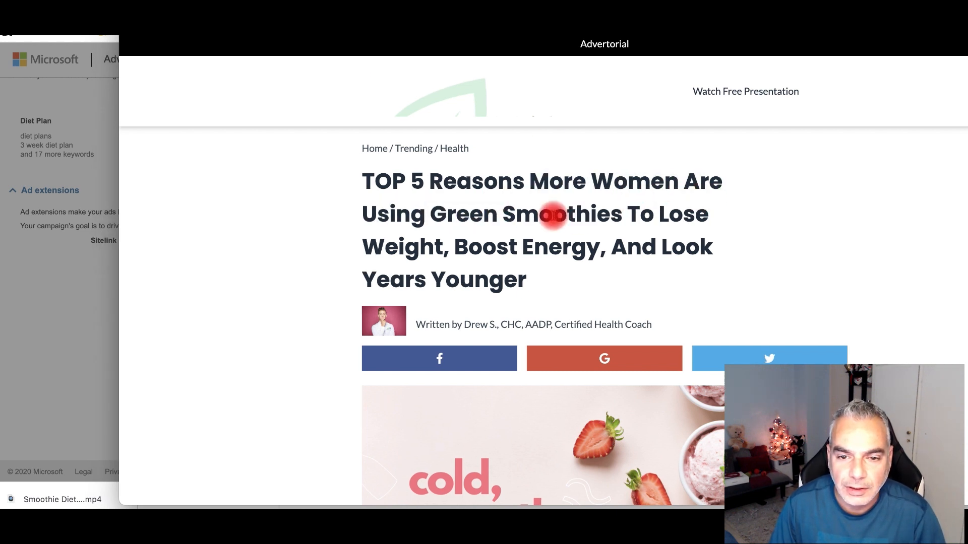
pyautogui.moveTo(432, 215); pyautogui.dragTo(440, 250)
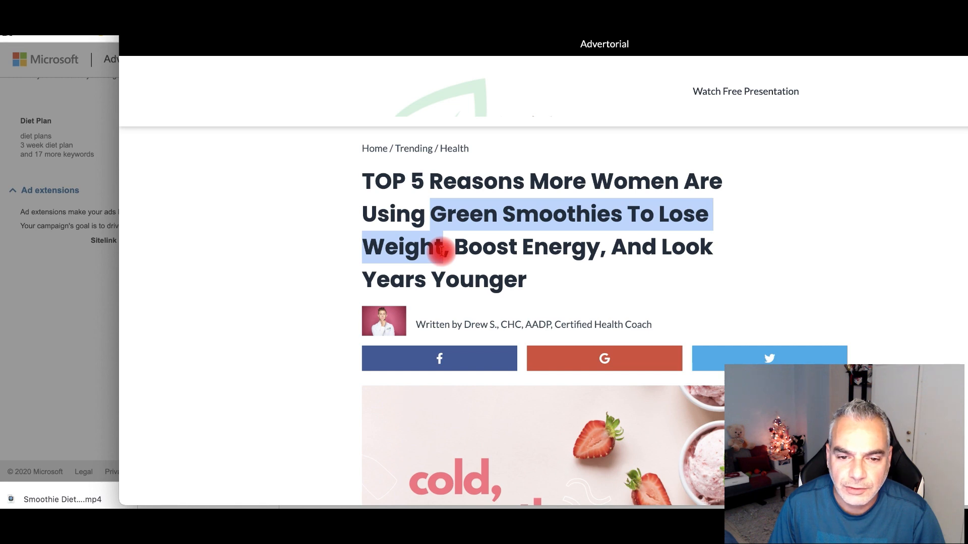
pyautogui.moveTo(504, 10); pyautogui.dragTo(590, 36)
pyautogui.click(131, 38)
# - Enter 'Green Smoothies To Lose Weight' as the ad's first title
pyautogui.click(352, 124)
pyautogui.write('Gre')
pyautogui.write('SMoothi')
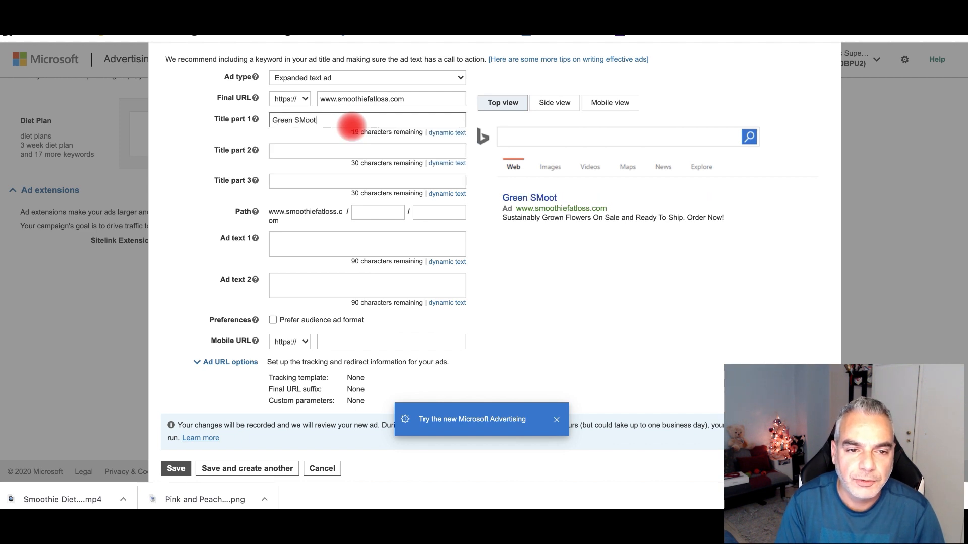
pyautogui.press('BackSpace')
pyautogui.press('BackSpace')
pyautogui.press('BackSpace')
pyautogui.press('BackSpace')
pyautogui.press('BackSpace')
pyautogui.press('BackSpace')
pyautogui.write('moothies To lose ')
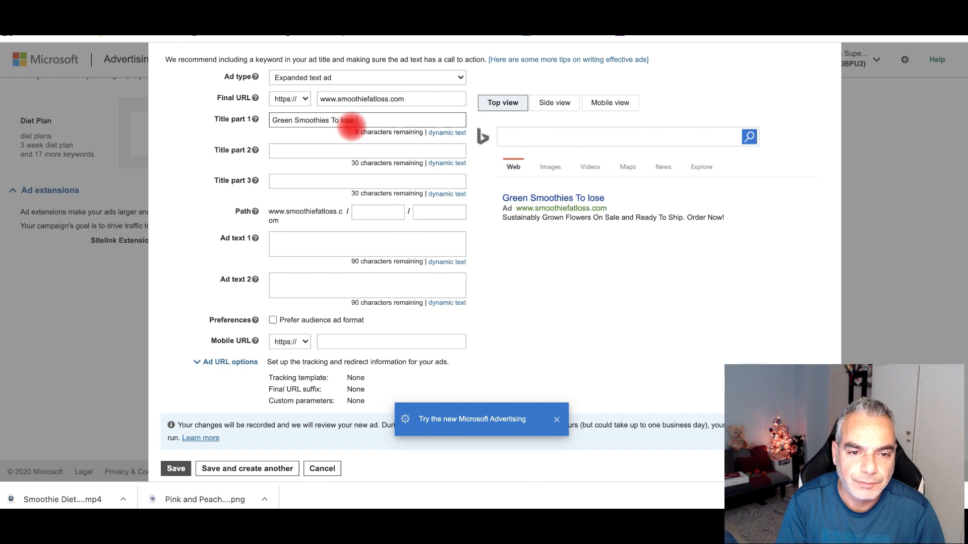
pyautogui.write('weise Weith')
pyautogui.press('BackSpace')
pyautogui.write('ght')
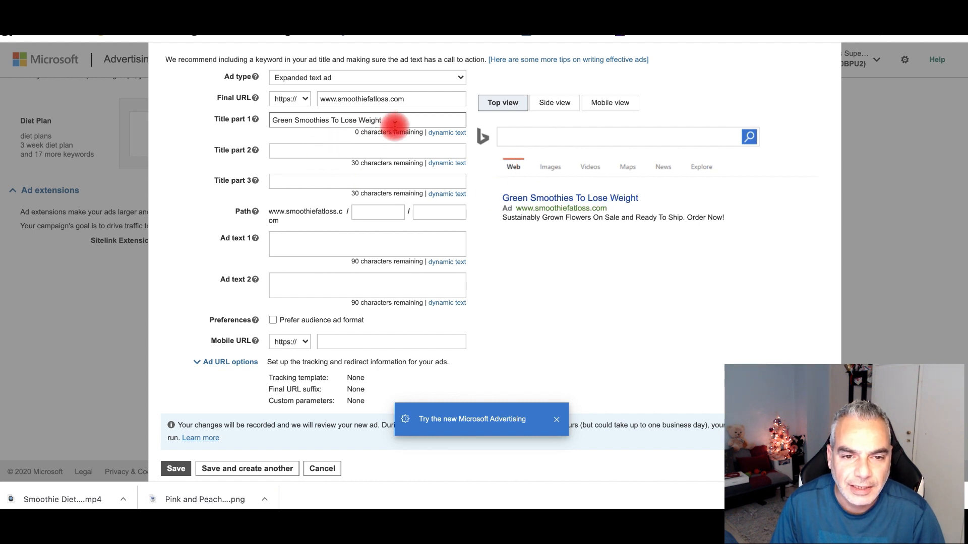
pyautogui.moveTo(393, 121); pyautogui.dragTo(275, 121)
# - Enter '5 Reasons Women Are Using' as the second title, trimmed to fit
pyautogui.click(323, 151)
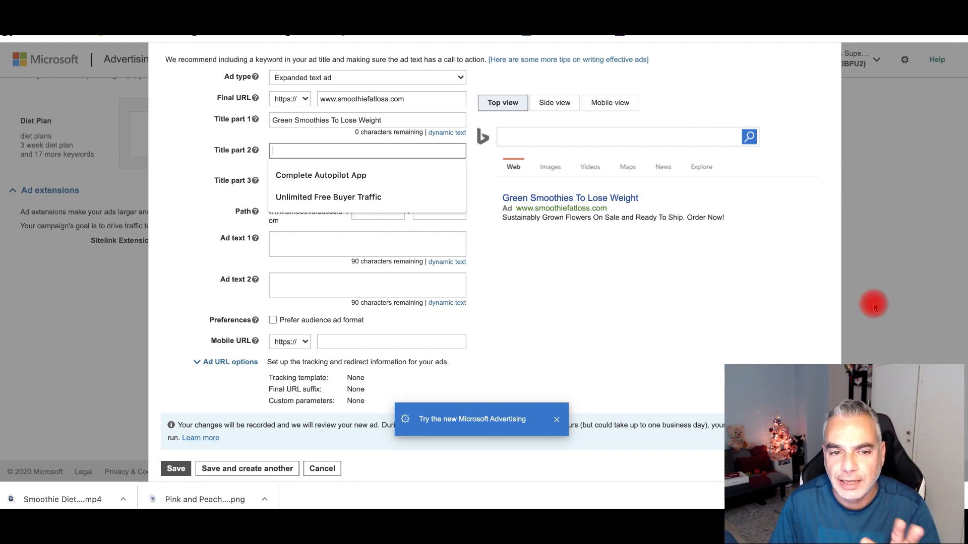
pyautogui.click(586, 331)
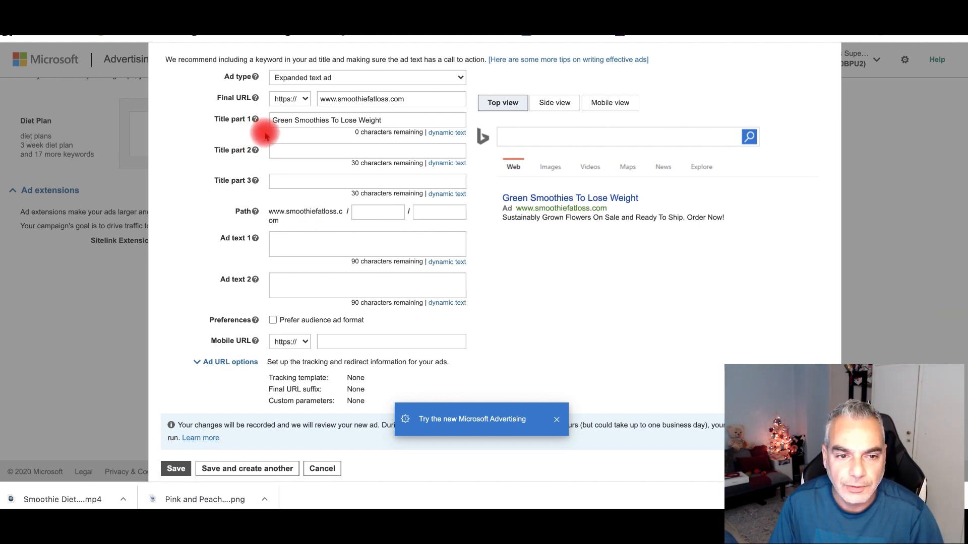
pyautogui.click(305, 151)
pyautogui.write('5 Reason')
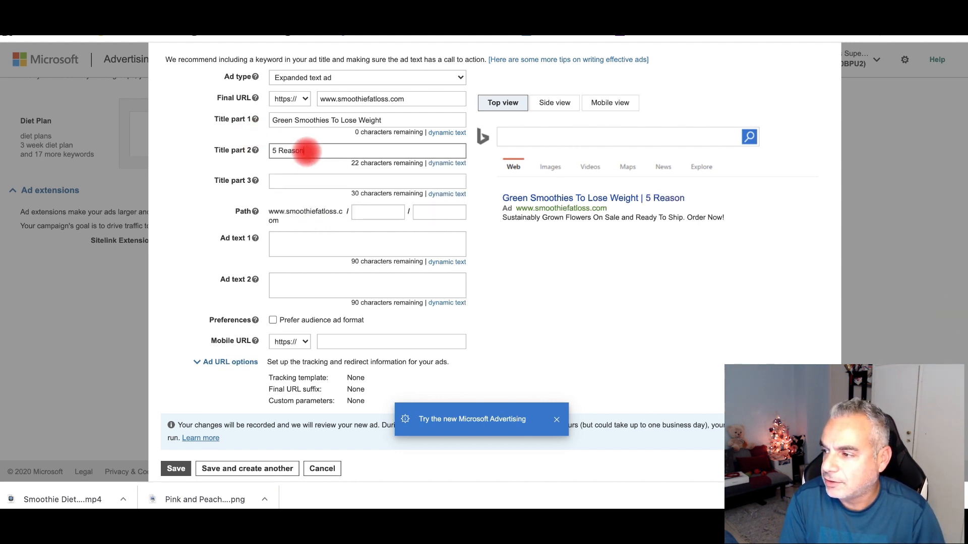
pyautogui.write('s More Women Are Using')
pyautogui.press('BackSpace')
pyautogui.press('BackSpace')
pyautogui.press('BackSpace')
pyautogui.press('BackSpace')
pyautogui.press('BackSpace')
pyautogui.press('BackSpace')
pyautogui.press('BackSpace')
pyautogui.press('BackSpace')
pyautogui.press('BackSpace')
pyautogui.press('BackSpace')
pyautogui.press('BackSpace')
pyautogui.press('BackSpace')
pyautogui.press('BackSpace')
pyautogui.press('BackSpace')
pyautogui.press('BackSpace')
pyautogui.press('BackSpace')
pyautogui.press('BackSpace')
pyautogui.press('BackSpace')
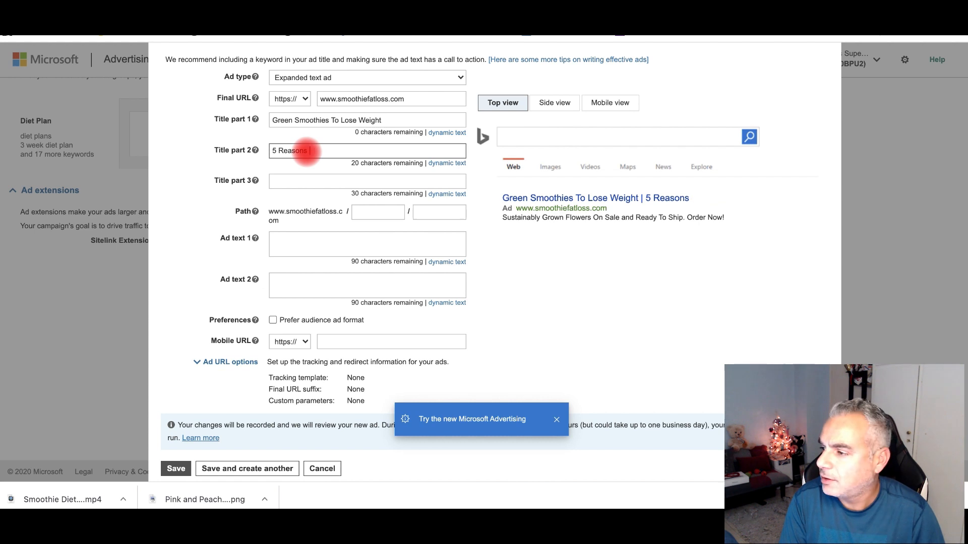
pyautogui.write('Women ')
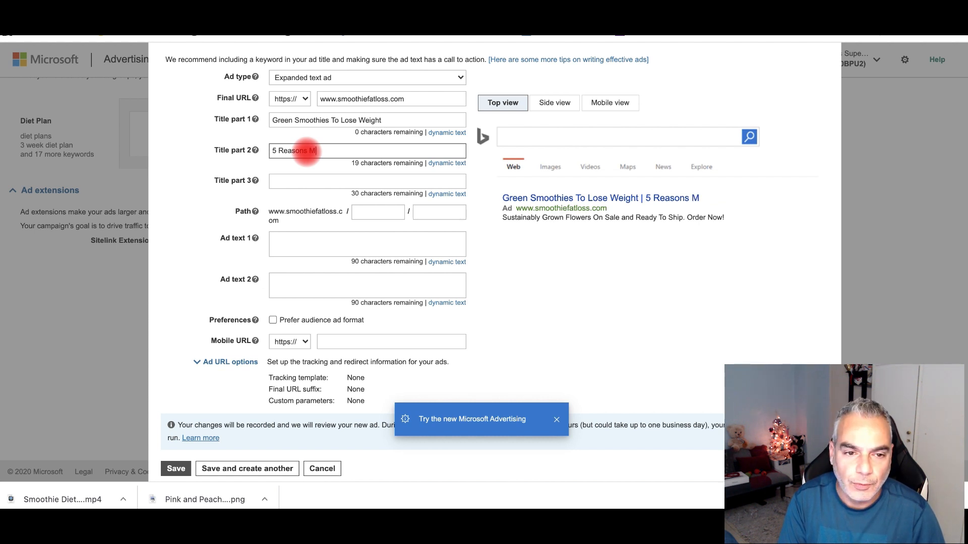
pyautogui.write('Are Using')
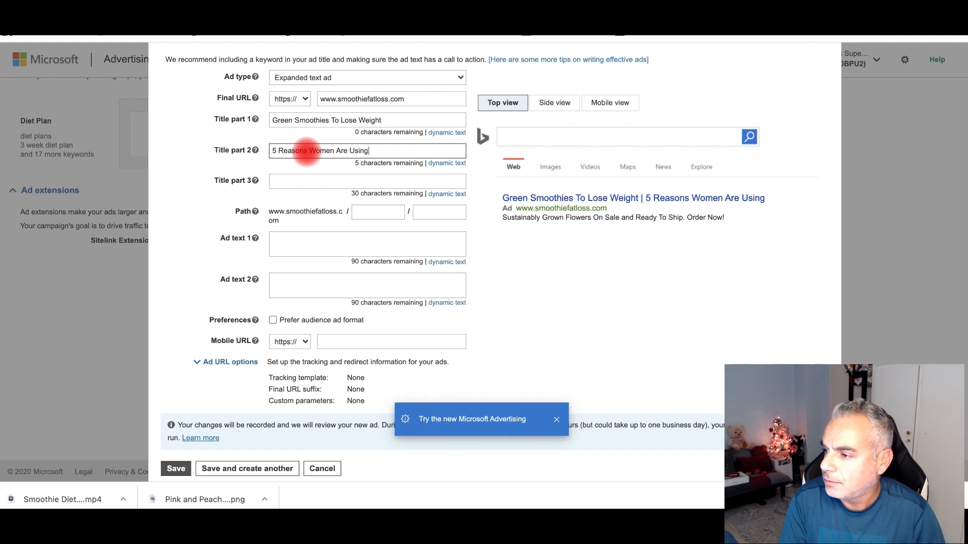
pyautogui.write(' Green')
pyautogui.press('BackSpace')
pyautogui.press('BackSpace')
pyautogui.press('BackSpace')
pyautogui.press('BackSpace')
pyautogui.press('BackSpace')
pyautogui.write('SM')
pyautogui.press('BackSpace')
pyautogui.press('BackSpace')
pyautogui.press('BackSpace')
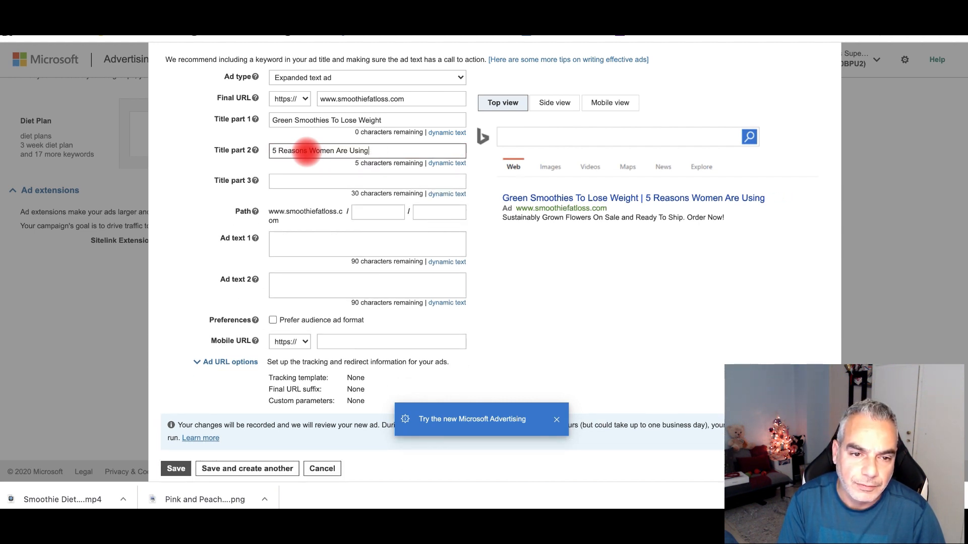
pyautogui.click(313, 183)
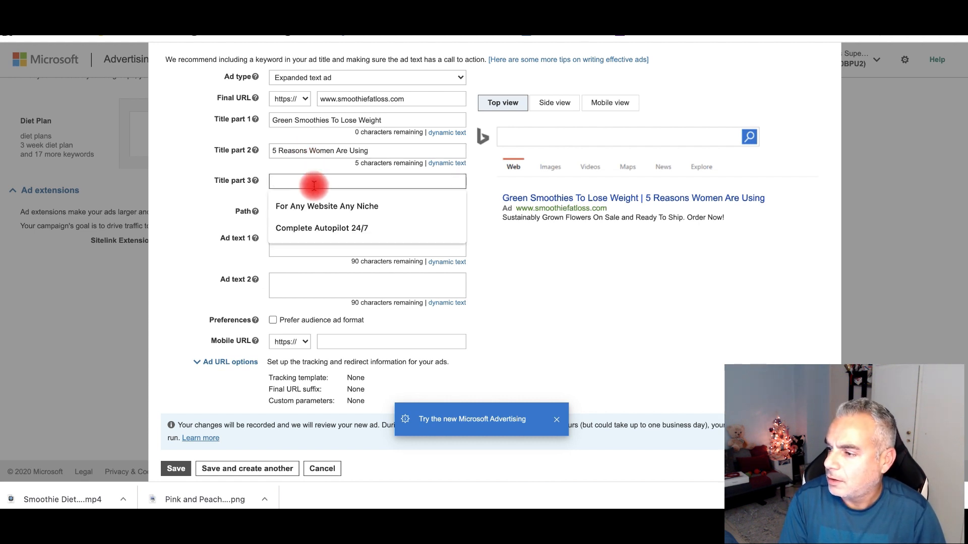
pyautogui.write('Green Smoothies')
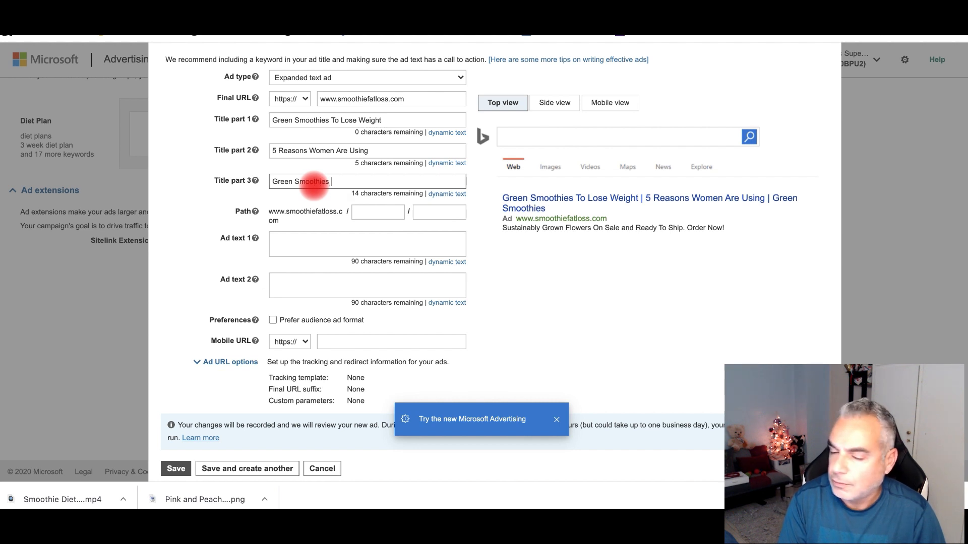
pyautogui.write(' To Lose WEight')
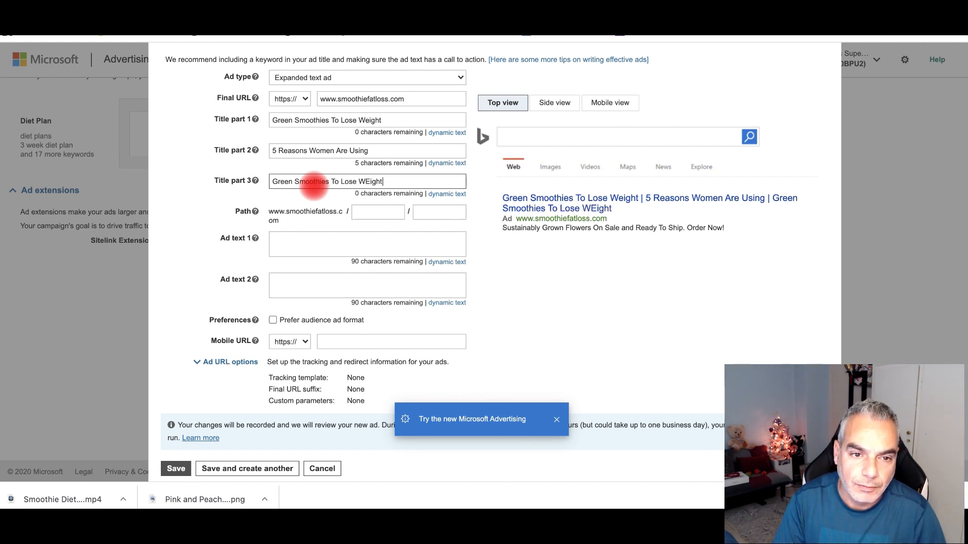
pyautogui.press('BackSpace')
pyautogui.press('BackSpace')
pyautogui.press('BackSpace')
pyautogui.press('BackSpace')
pyautogui.press('BackSpace')
pyautogui.press('BackSpace')
pyautogui.press('BackSpace')
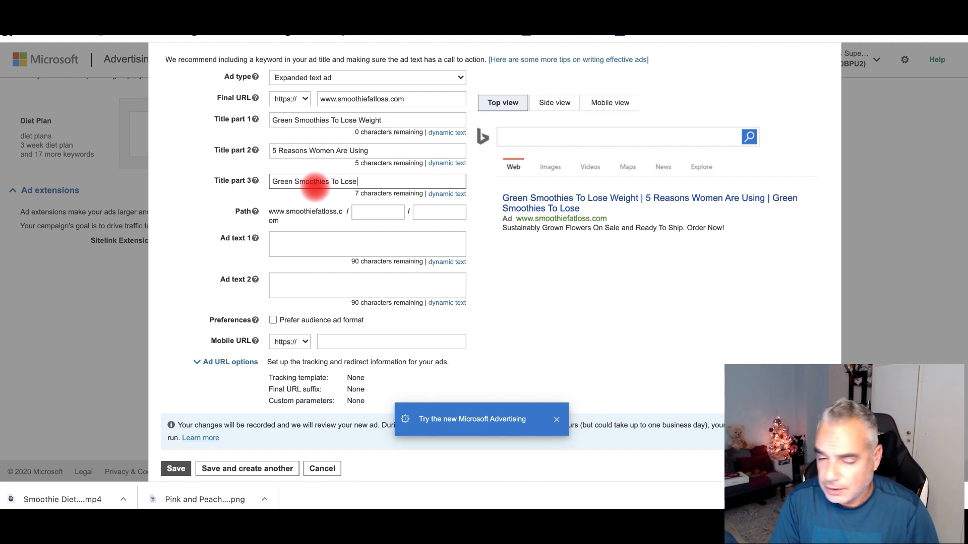
pyautogui.press('BackSpace')
pyautogui.press('BackSpace')
pyautogui.press('BackSpace')
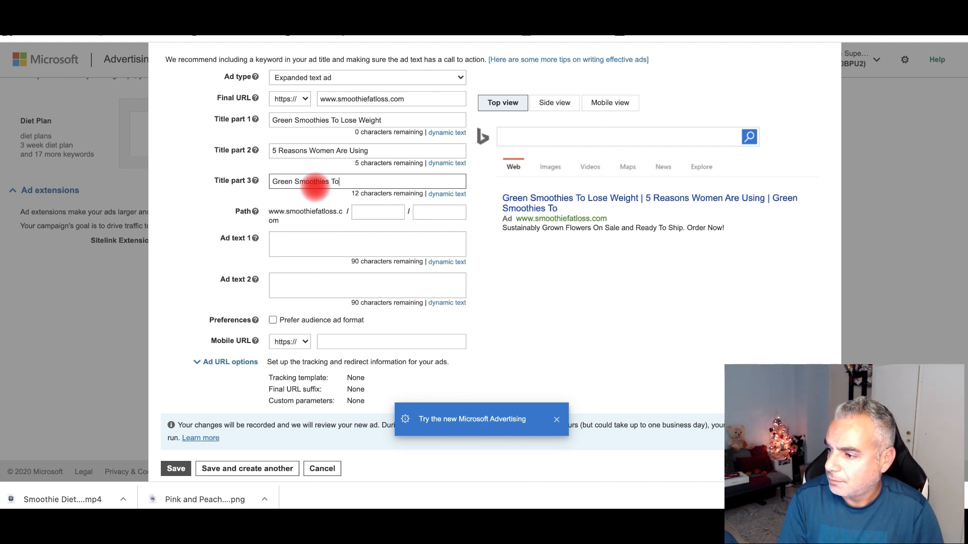
pyautogui.write('Boost')
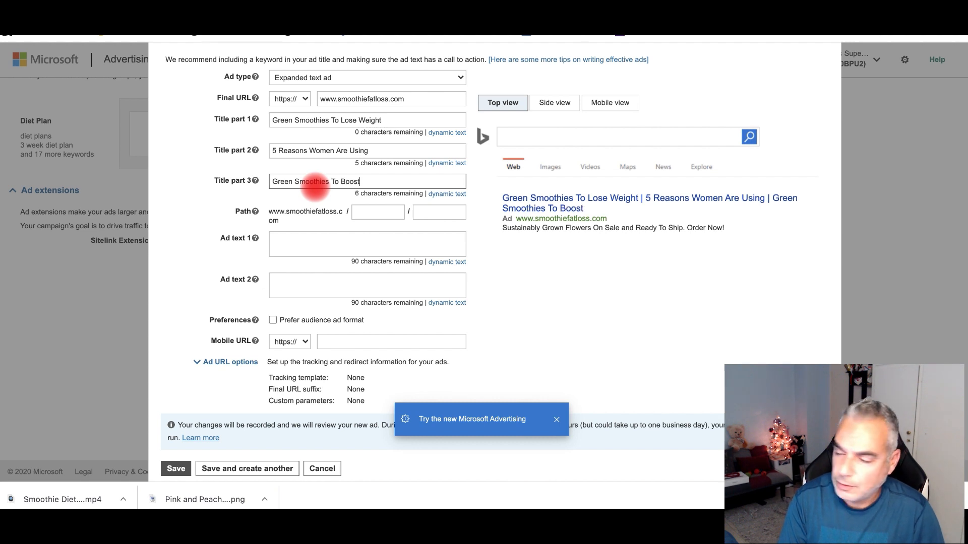
pyautogui.write('o')
pyautogui.press('BackSpace')
pyautogui.press('BackSpace')
pyautogui.press('BackSpace')
pyautogui.press('BackSpace')
pyautogui.press('BackSpace')
pyautogui.write('For Energy A')
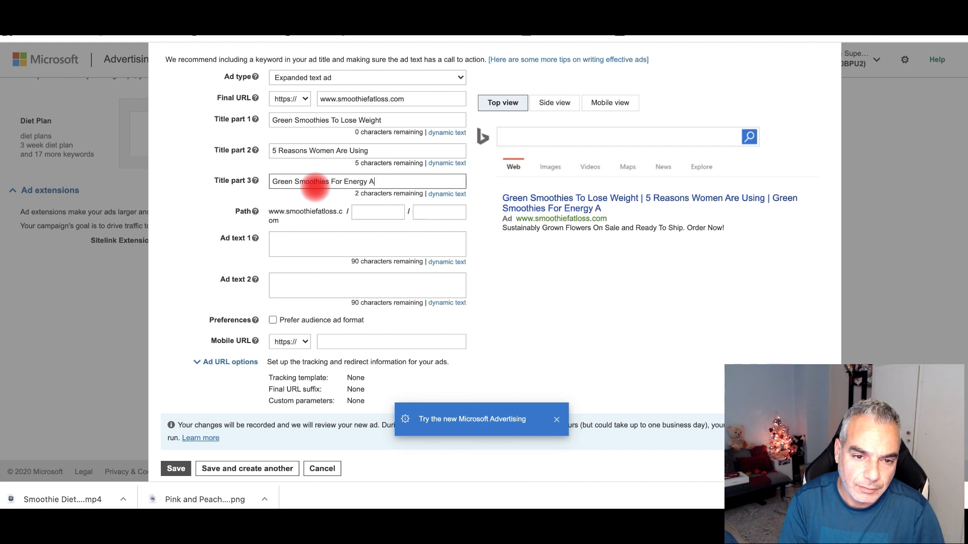
pyautogui.write('nd')
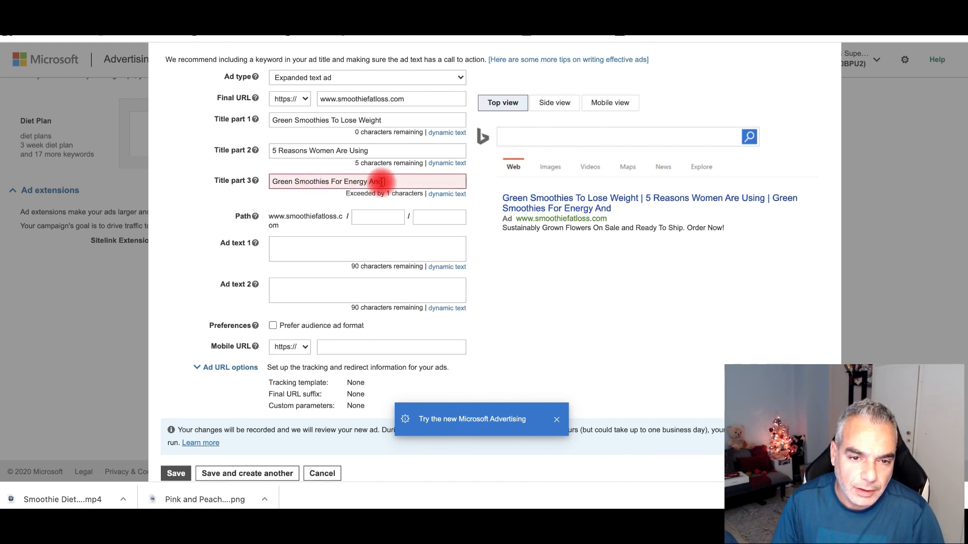
pyautogui.moveTo(381, 181); pyautogui.dragTo(275, 181)
pyautogui.press('BackSpace')
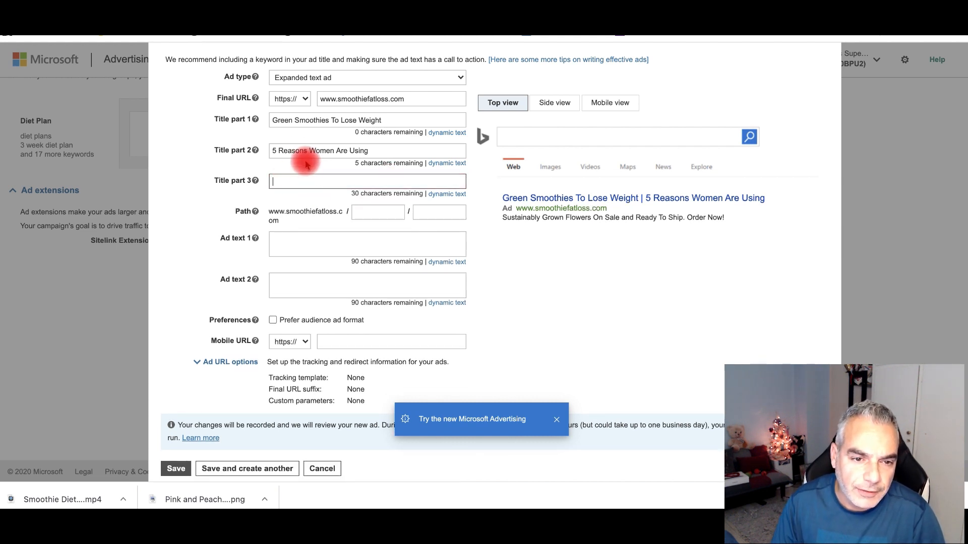
# - Rework the second title by adding 'The' and moving 'Women Are Using'
pyautogui.click(271, 150)
pyautogui.write('The')
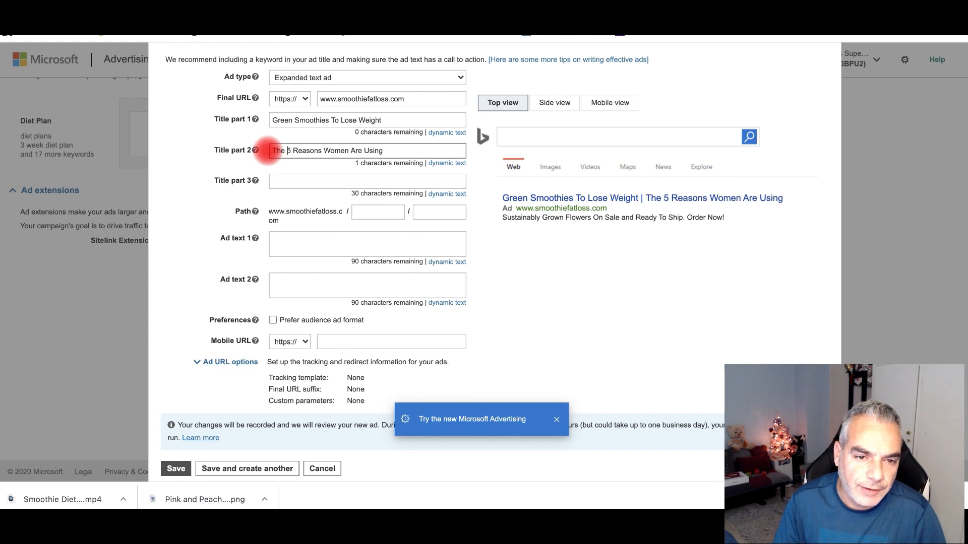
pyautogui.click(394, 153)
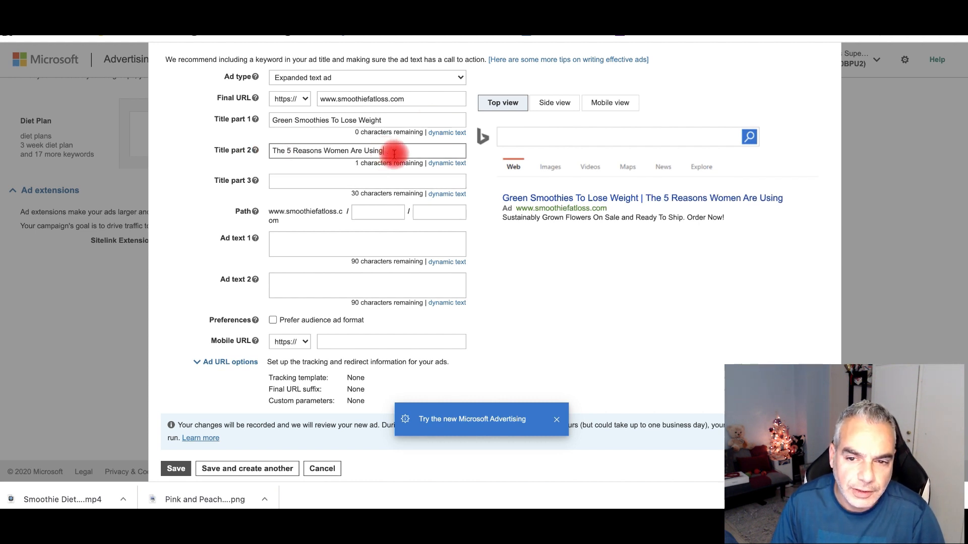
pyautogui.moveTo(394, 154); pyautogui.dragTo(325, 154)
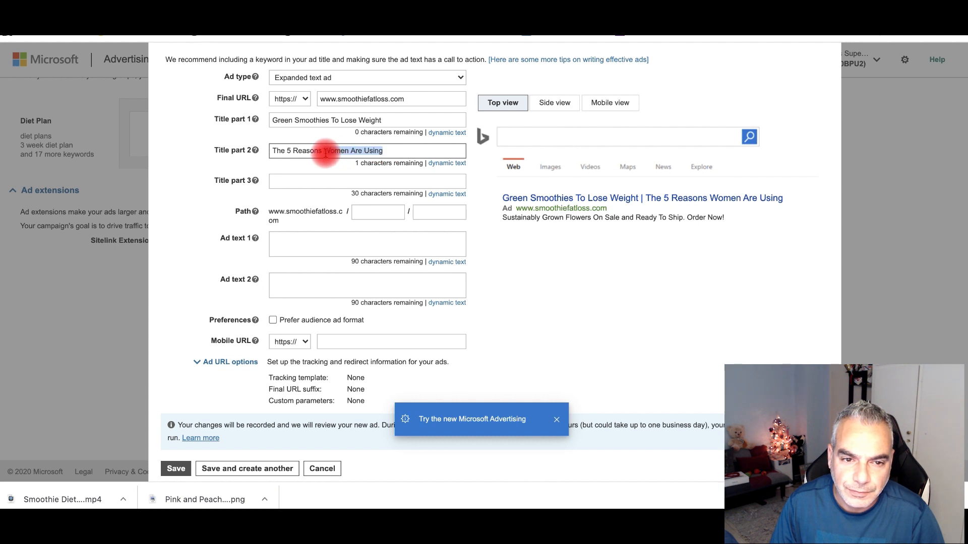
pyautogui.click(395, 151)
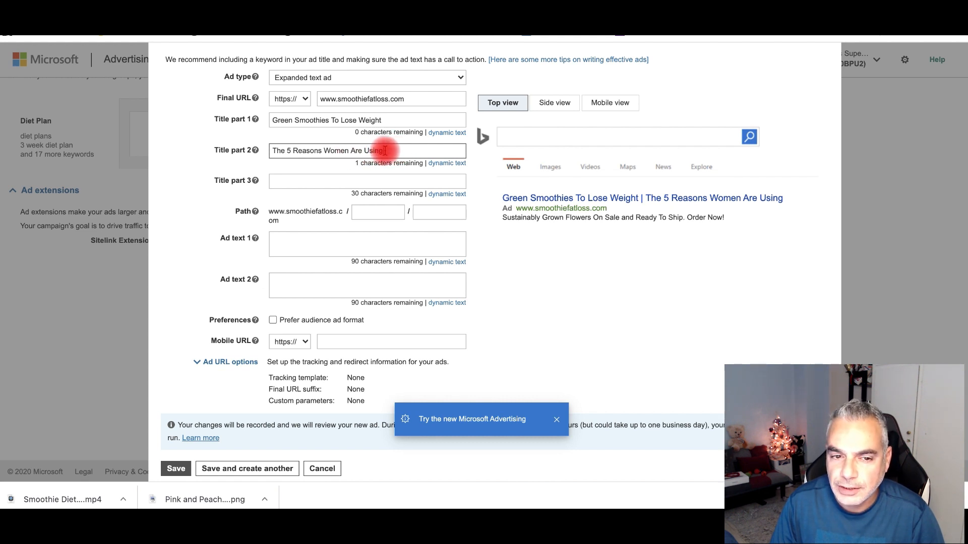
# - Type 'Greensmoothies' into the third title
pyautogui.click(305, 182)
pyautogui.write('Greensmoothign')
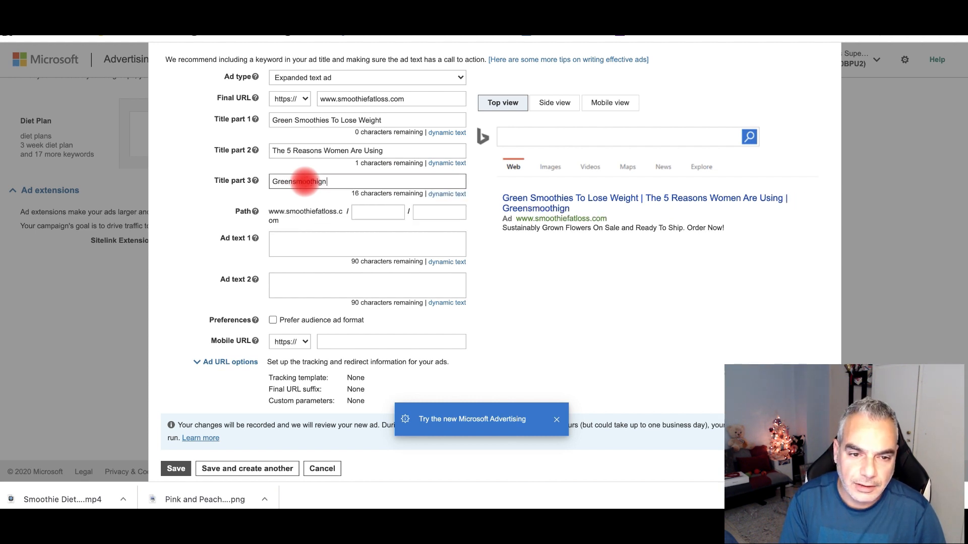
pyautogui.press('BackSpace')
pyautogui.press('BackSpace')
pyautogui.press('BackSpace')
pyautogui.press('BackSpace')
pyautogui.write('moothies')
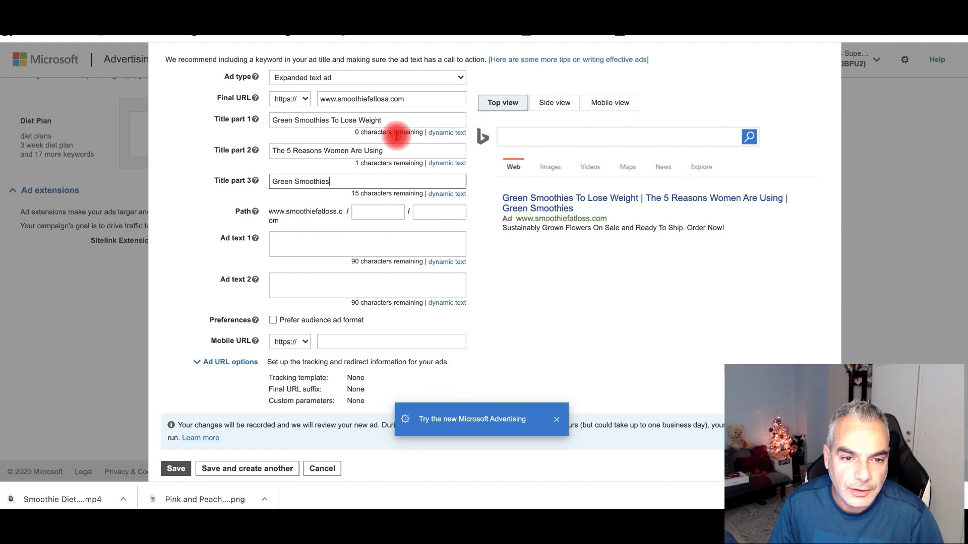
# - Try changing 'Lose' and 'To' to 'For' and 'Loss' in the first title, then undo
pyautogui.doubleClick(348, 121)
pyautogui.press('BackSpace')
pyautogui.press('BackSpace')
pyautogui.press('BackSpace')
pyautogui.press('BackSpace')
pyautogui.write('For')
pyautogui.click(407, 120)
pyautogui.write('Loss')
pyautogui.press('BackSpace')
pyautogui.press('BackSpace')
pyautogui.press('BackSpace')
pyautogui.press('BackSpace')
pyautogui.press('BackSpace')
pyautogui.write('Loss')
pyautogui.press('super+z')
pyautogui.press('super+z')
pyautogui.press('super+z')
pyautogui.press('super+z')
pyautogui.press('super+z')
pyautogui.press('super+z')
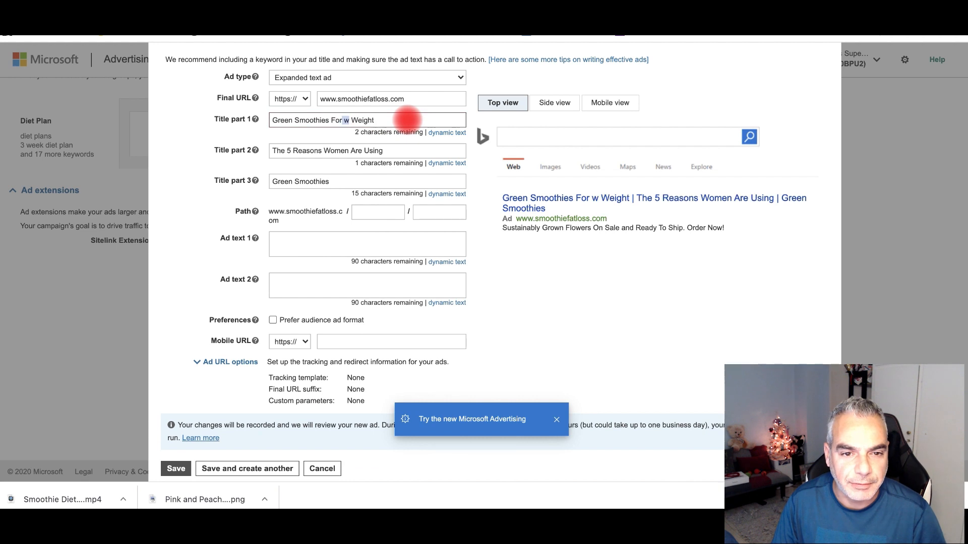
# - Clear the third title and delete the old second title text
pyautogui.moveTo(347, 179); pyautogui.dragTo(255, 182)
pyautogui.press('BackSpace')
pyautogui.click(327, 177)
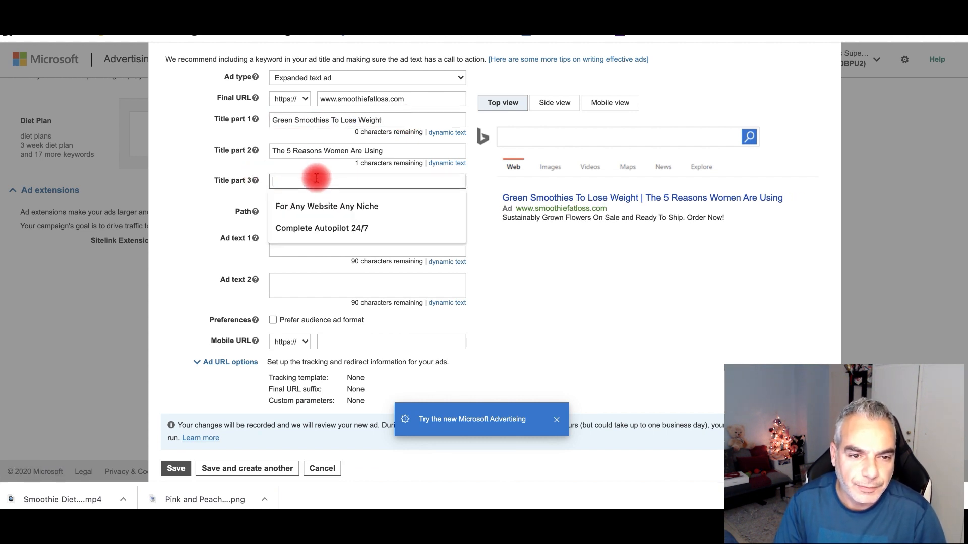
pyautogui.click(274, 150)
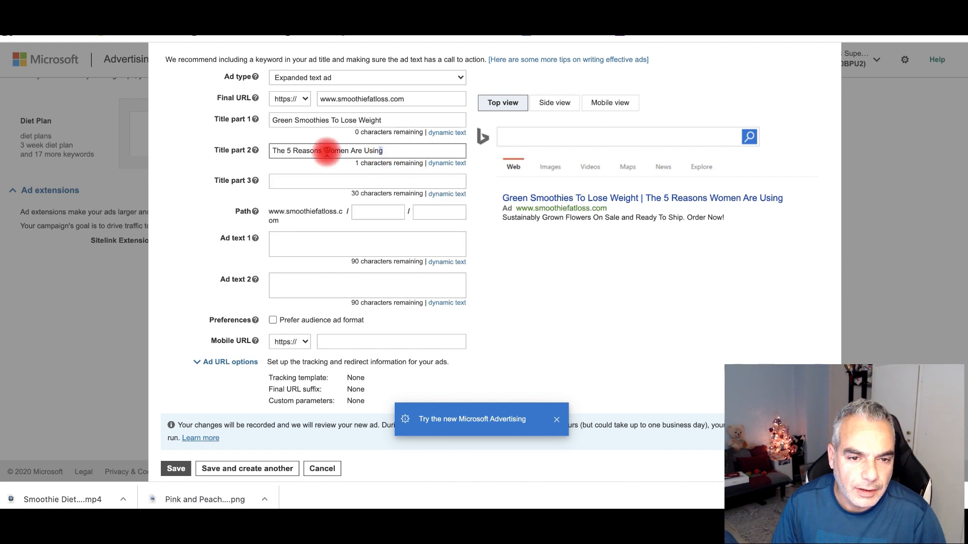
pyautogui.tripleClick(325, 150)
pyautogui.press('BackSpace')
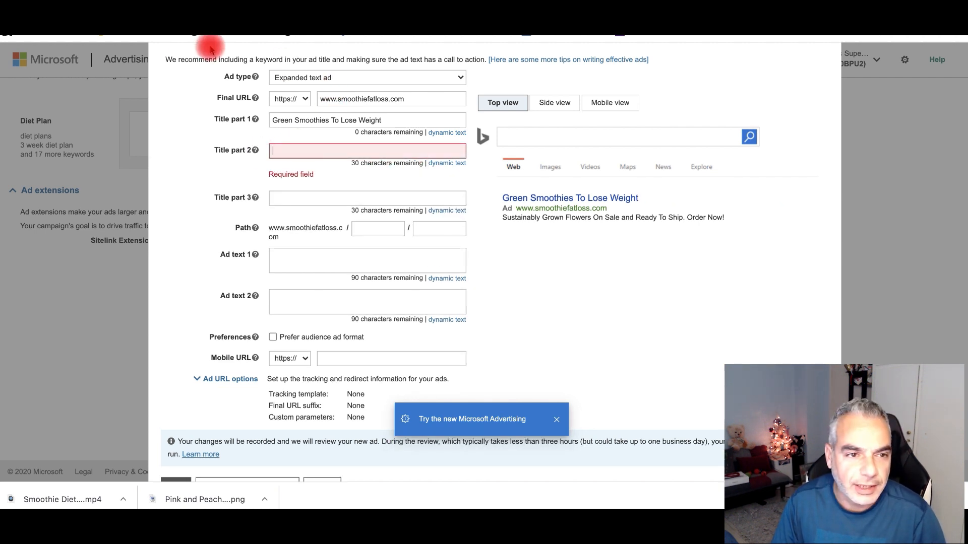
# - Type 'Mother of Two Loses Over 70lbs' as the second title, lowercasing 'of'
pyautogui.click(288, 150)
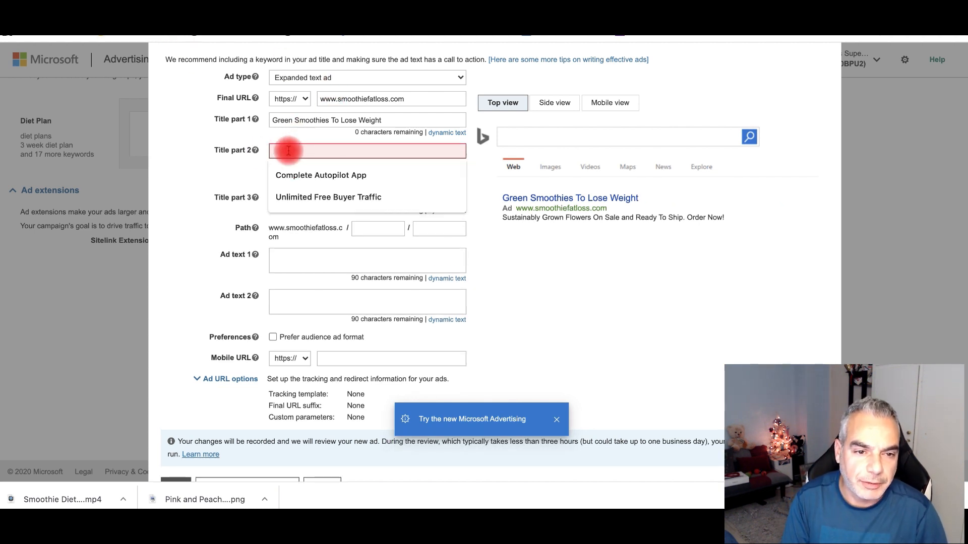
pyautogui.write('Mother Of Two')
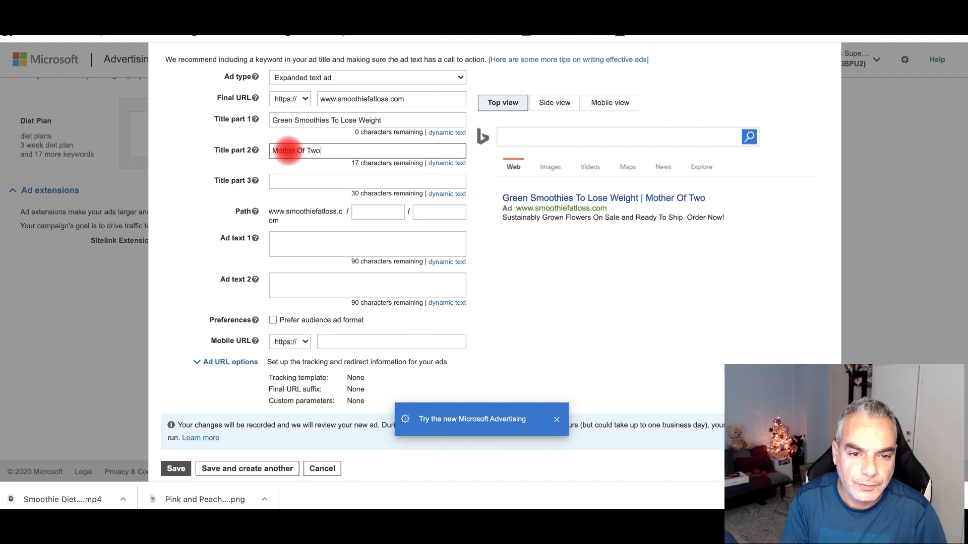
pyautogui.write(' Loses Over 70lbs')
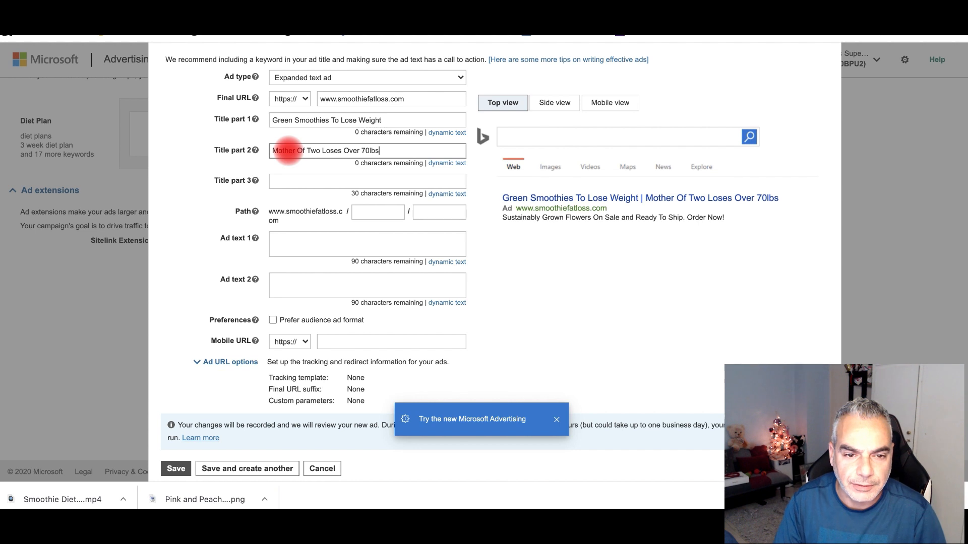
pyautogui.click(305, 183)
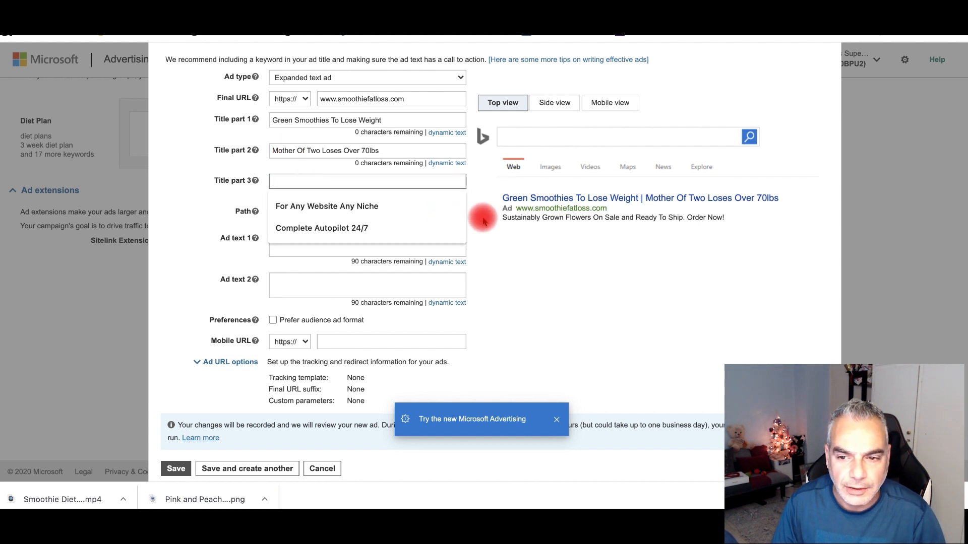
pyautogui.click(309, 150)
pyautogui.press('BackSpace')
pyautogui.press('BackSpace')
pyautogui.write('pof')
pyautogui.press('BackSpace')
pyautogui.press('BackSpace')
pyautogui.press('BackSpace')
pyautogui.write('of')
pyautogui.click(320, 183)
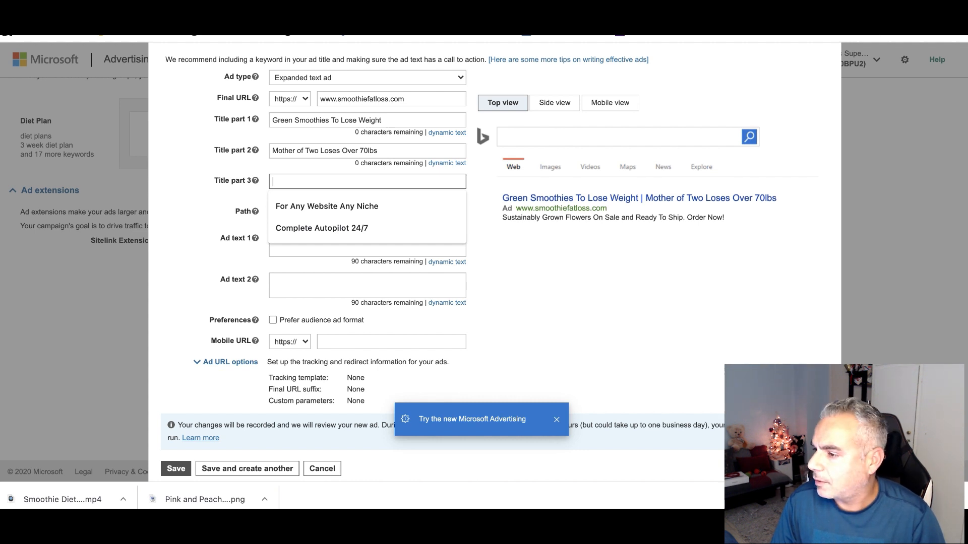
# - Draft third-title wordings like 'Discover The Top 5 Reasons', then clear them
pyautogui.write('Toread')
pyautogui.press('BackSpace')
pyautogui.press('BackSpace')
pyautogui.press('BackSpace')
pyautogui.press('BackSpace')
pyautogui.write('Read ')
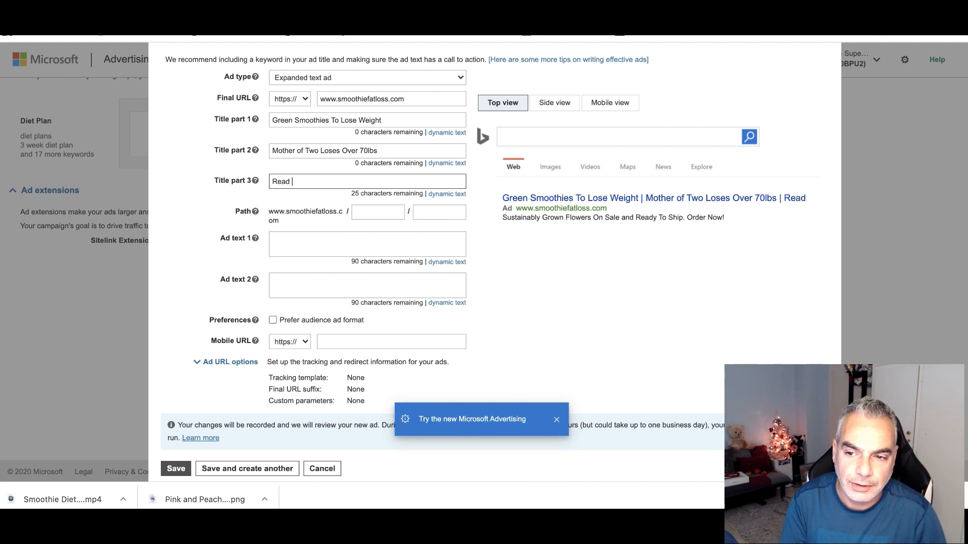
pyautogui.write('The T')
pyautogui.press('BackSpace')
pyautogui.press('BackSpace')
pyautogui.press('BackSpace')
pyautogui.press('BackSpace')
pyautogui.press('BackSpace')
pyautogui.press('BackSpace')
pyautogui.write('Discvoover The Top 5')
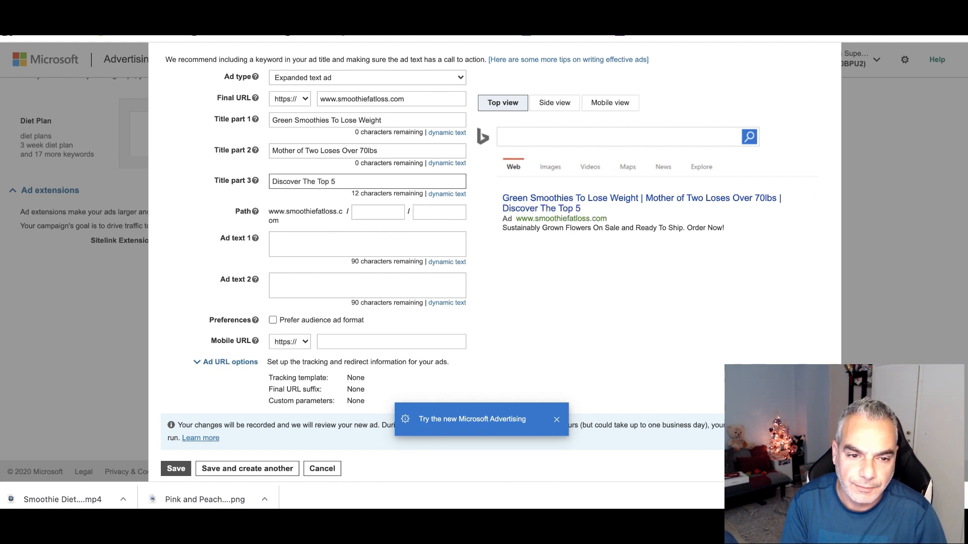
pyautogui.write(' Reasons')
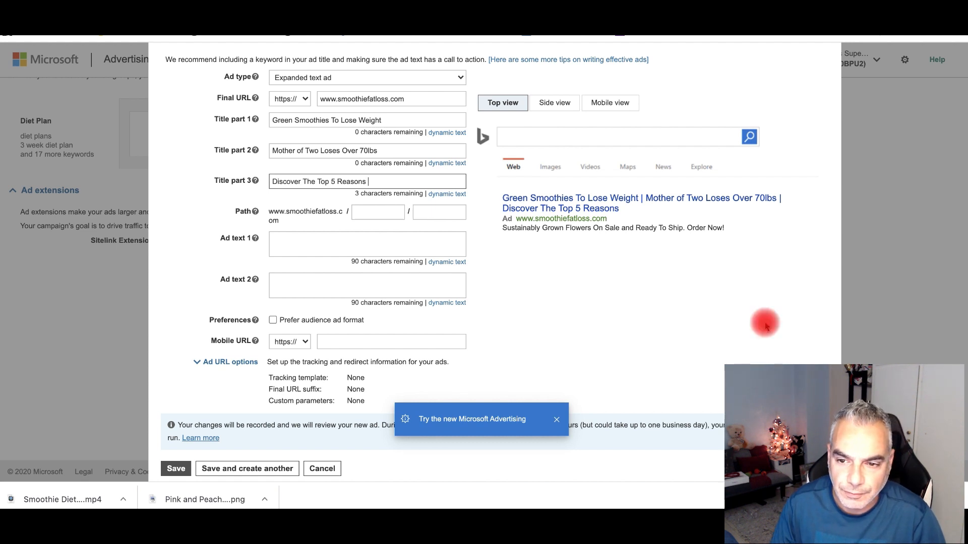
pyautogui.moveTo(398, 181); pyautogui.dragTo(259, 181)
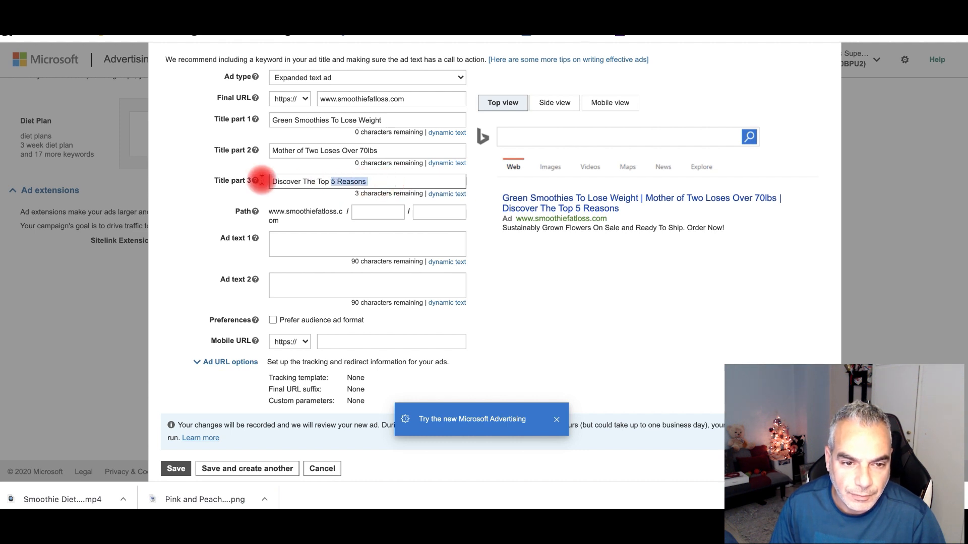
pyautogui.press('BackSpace')
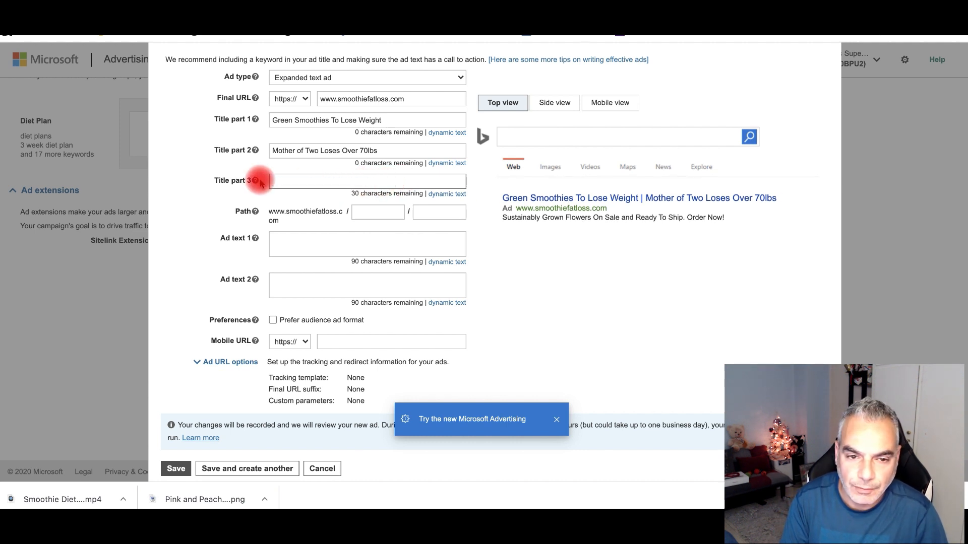
# - Shorten '5 Reasons To Use Green Smoothies' to '5 Reasons To Use Smoothies' to fit
pyautogui.write('5 Reasons To Use')
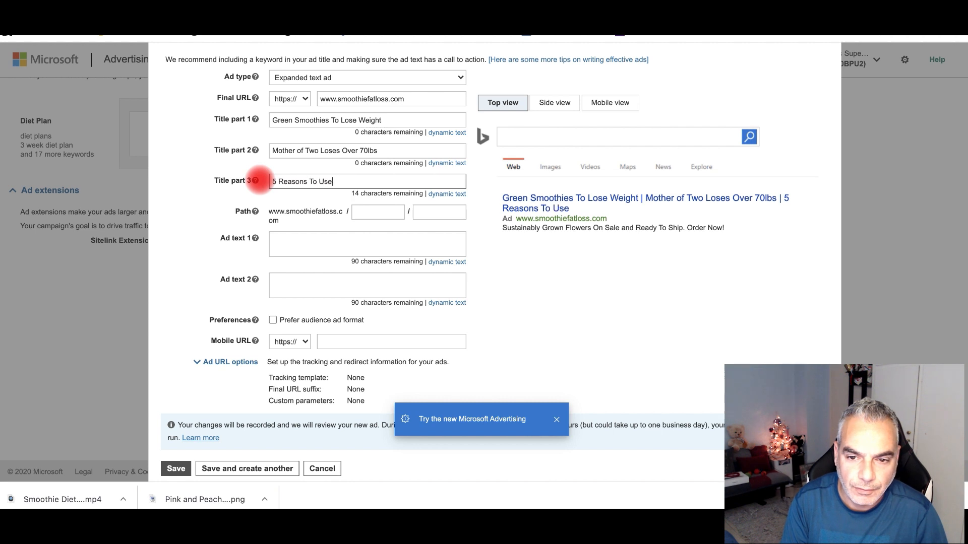
pyautogui.write(' Green Smoothies')
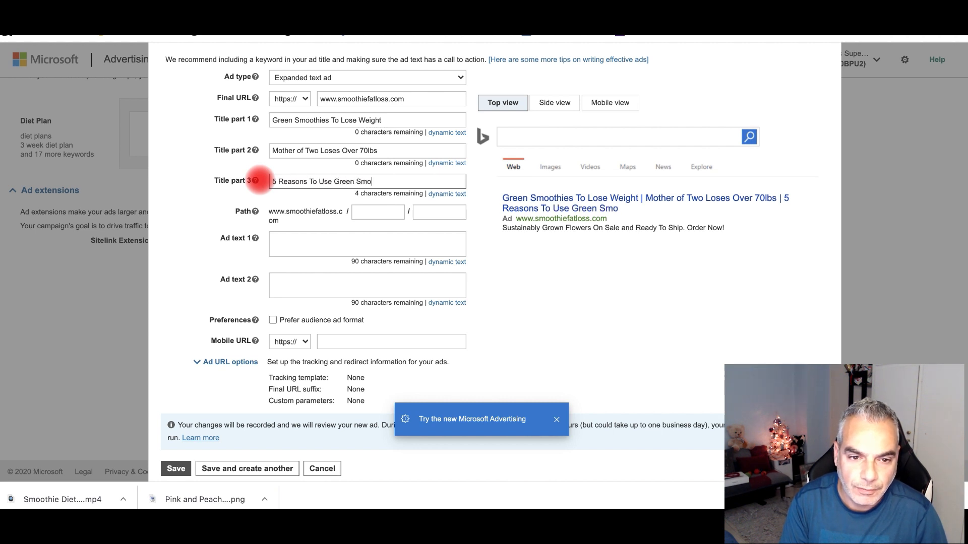
pyautogui.press('BackSpace')
pyautogui.press('BackSpace')
pyautogui.press('BackSpace')
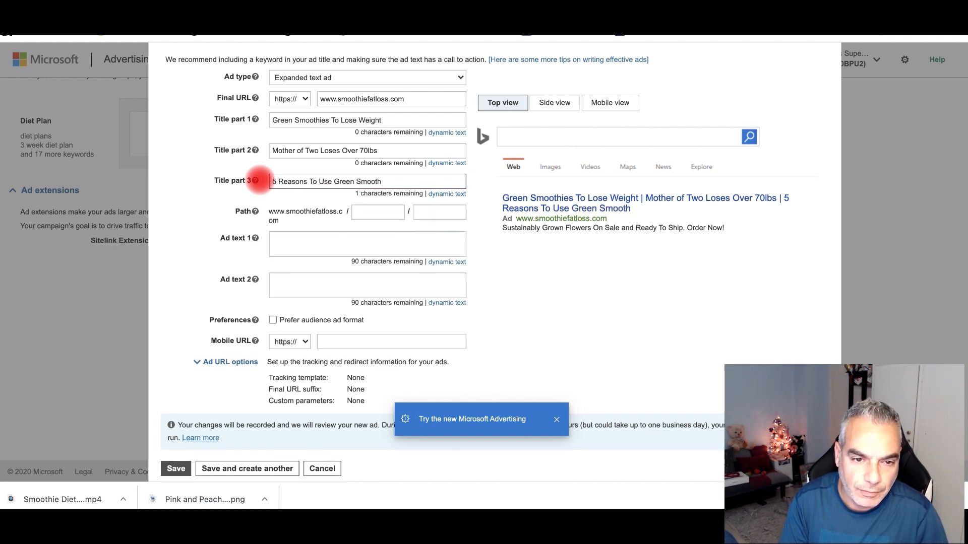
pyautogui.click(331, 181)
pyautogui.press('BackSpace')
pyautogui.press('BackSpace')
pyautogui.press('BackSpace')
pyautogui.press('BackSpace')
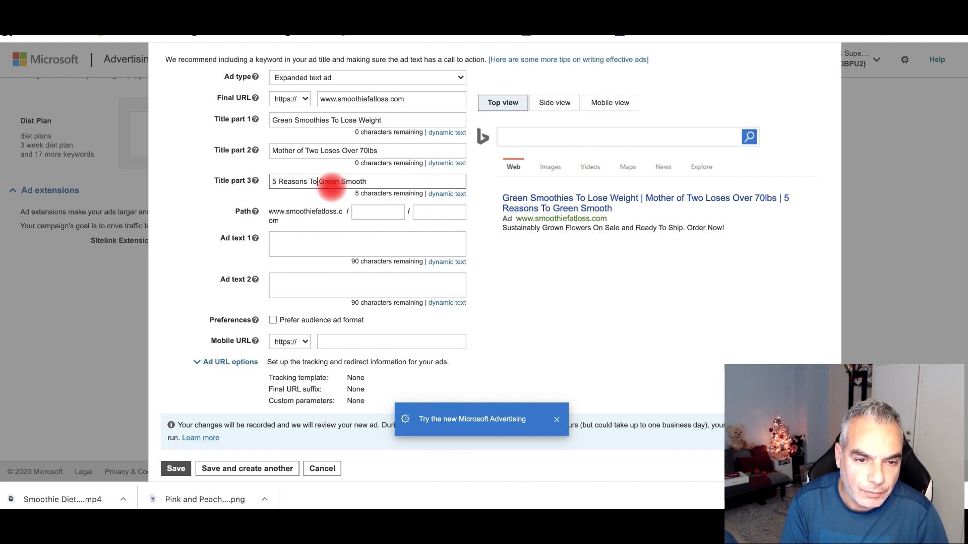
pyautogui.write('Use')
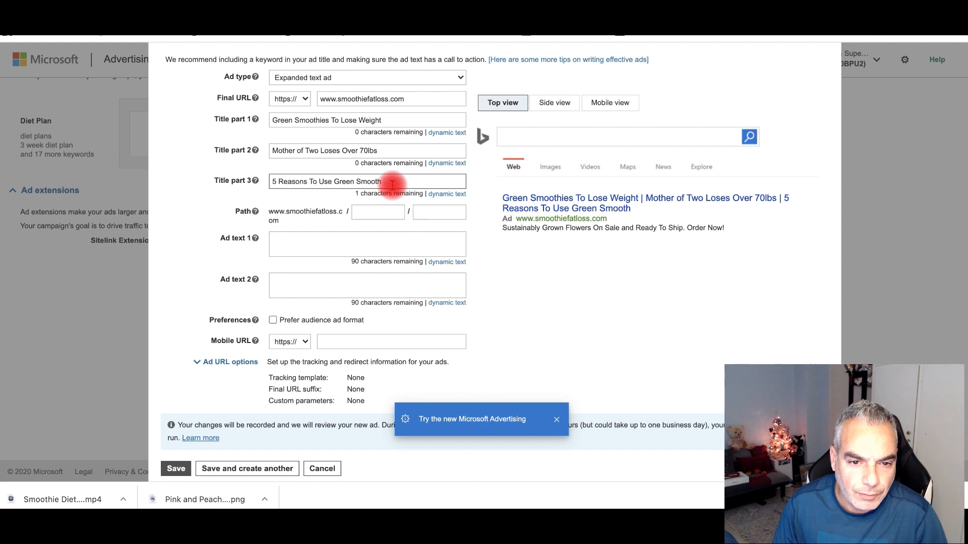
pyautogui.press('BackSpace')
pyautogui.press('BackSpace')
pyautogui.press('BackSpace')
pyautogui.press('BackSpace')
pyautogui.press('BackSpace')
pyautogui.press('BackSpace')
pyautogui.press('BackSpace')
pyautogui.press('BackSpace')
pyautogui.press('BackSpace')
pyautogui.write('Smoothies')
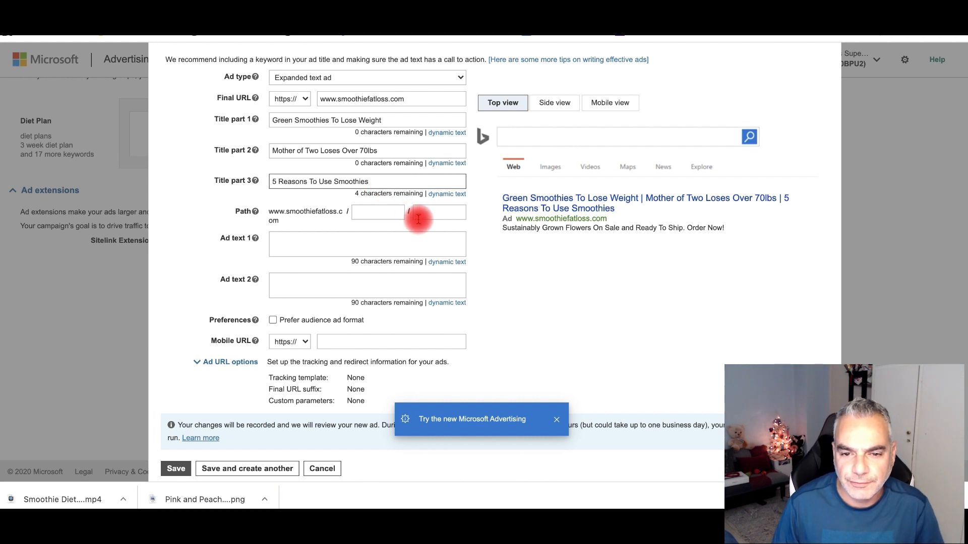
pyautogui.scroll(-1, 404, 217)
# - Paste the prepared Top 5 Reasons description into Ad text 1
pyautogui.click(306, 216)
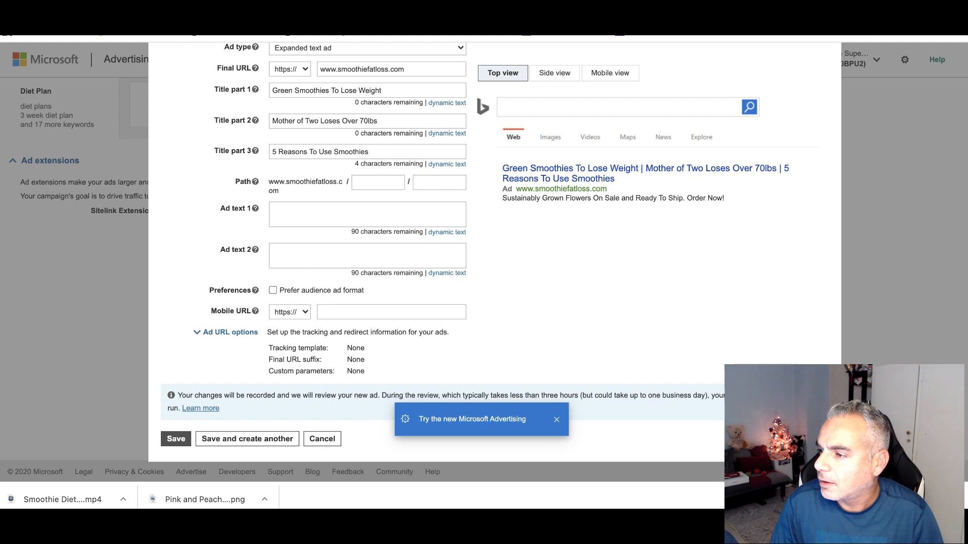
pyautogui.click(333, 212)
pyautogui.write('TOP 5 Reasons More Women Are Using Green Smoothies To Lose Weight, Boost Energy, And Look Years Younger')
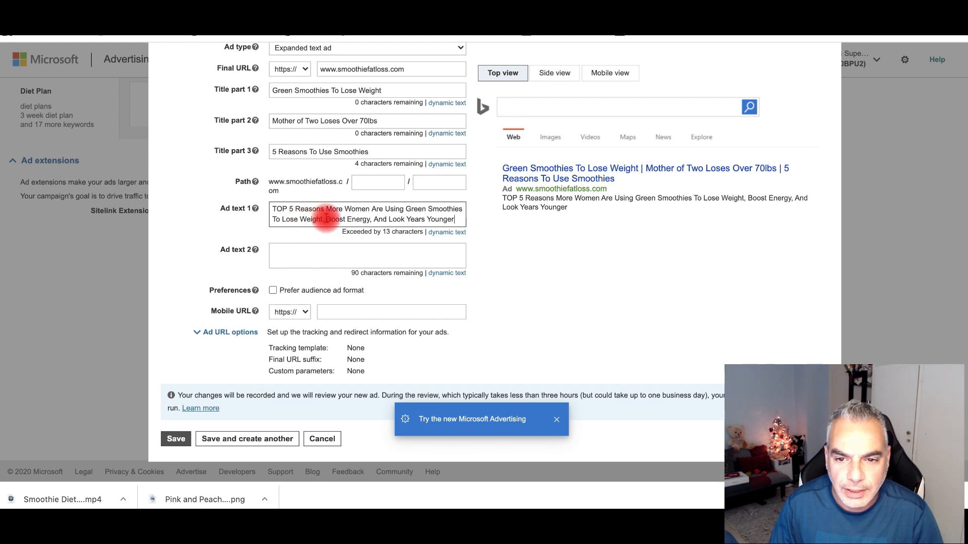
pyautogui.scroll(-1, 434, 230)
# - Write the follow-the-program call to action in Ad text 2, ending 'losing weight in your first week.'
pyautogui.click(372, 239)
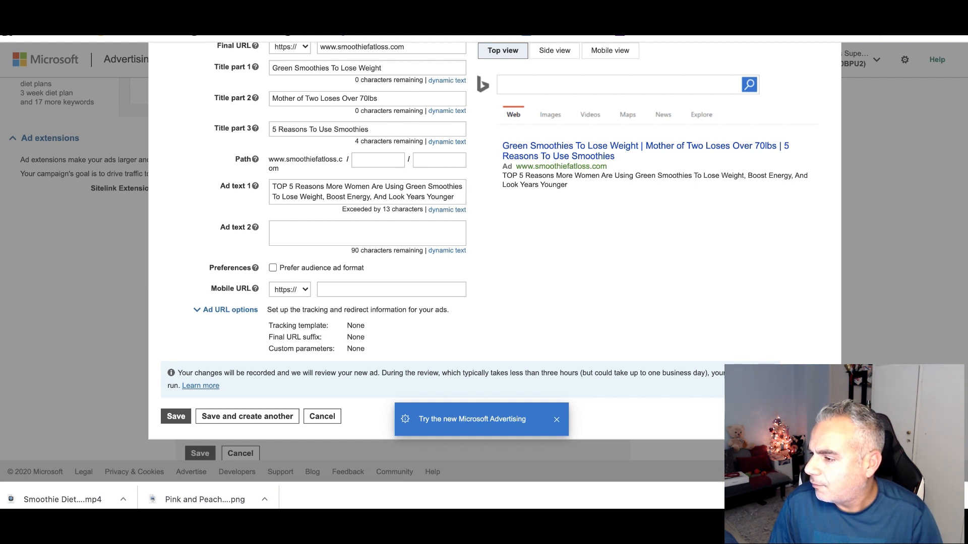
pyautogui.click(337, 240)
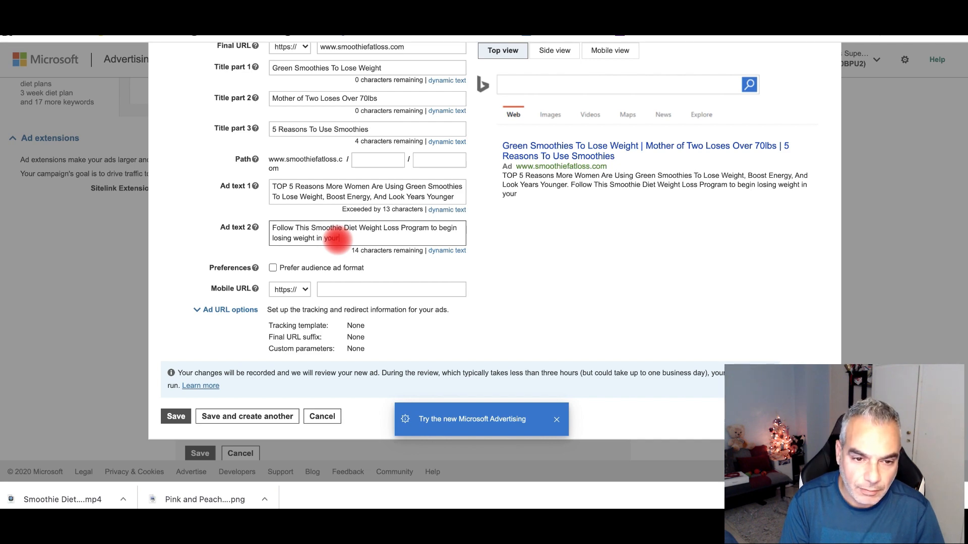
pyautogui.write('.')
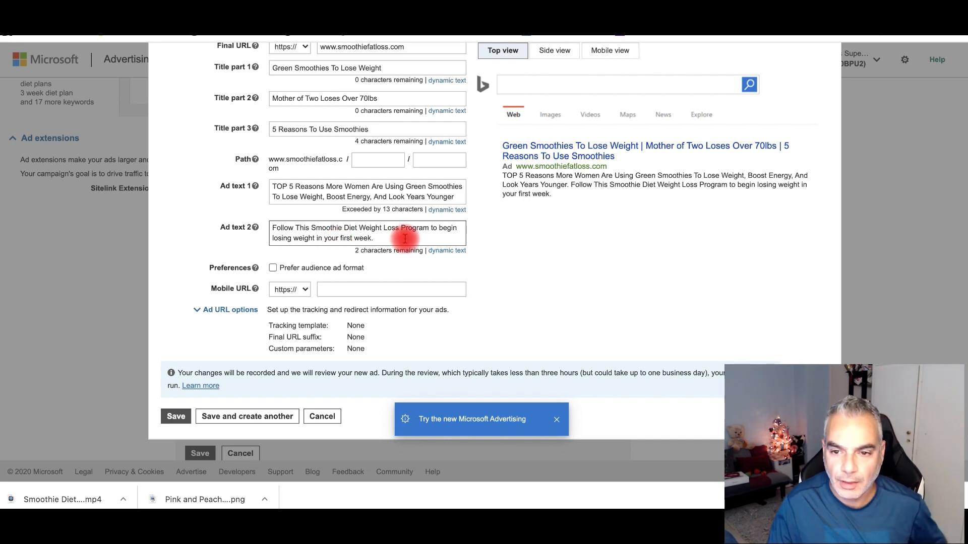
pyautogui.scroll(-2, 443, 222)
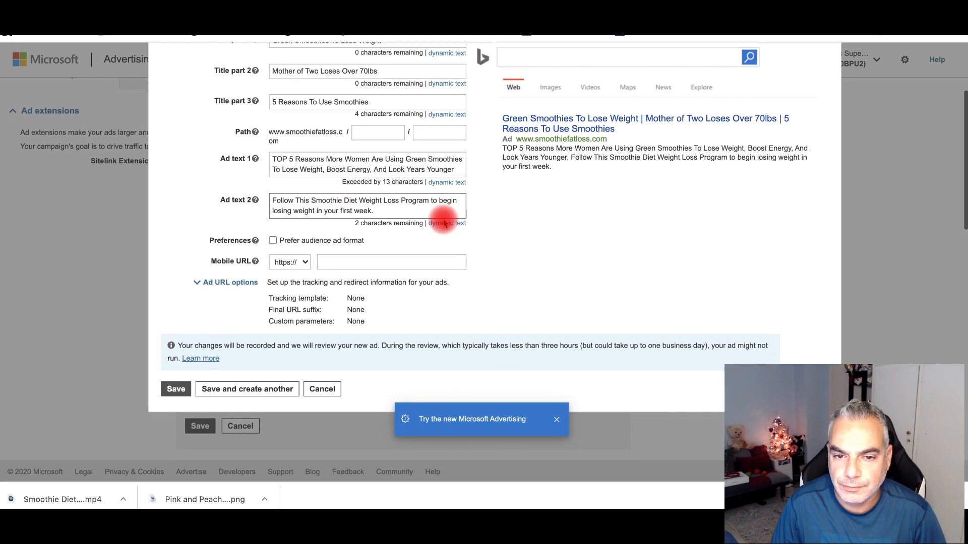
pyautogui.scroll(1, 554, 166)
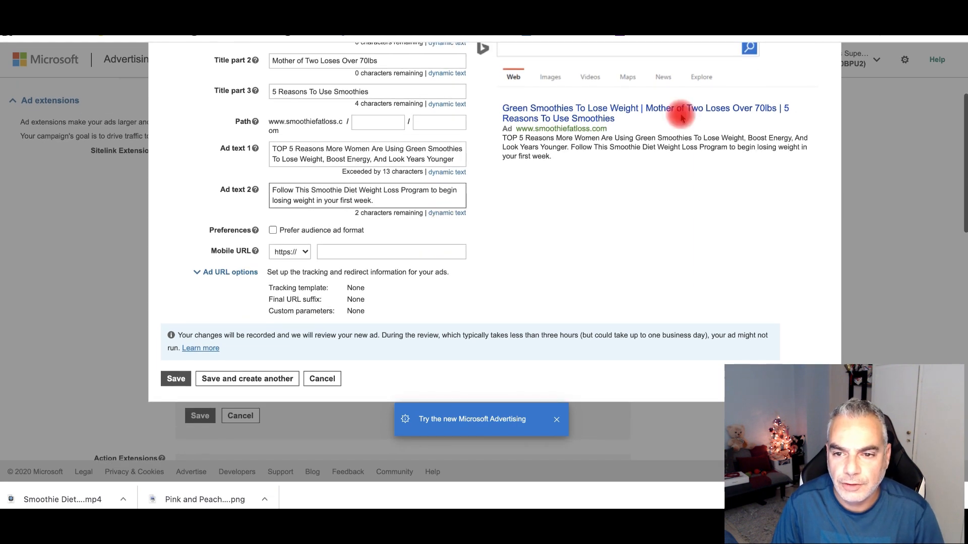
pyautogui.scroll(-1, 700, 150)
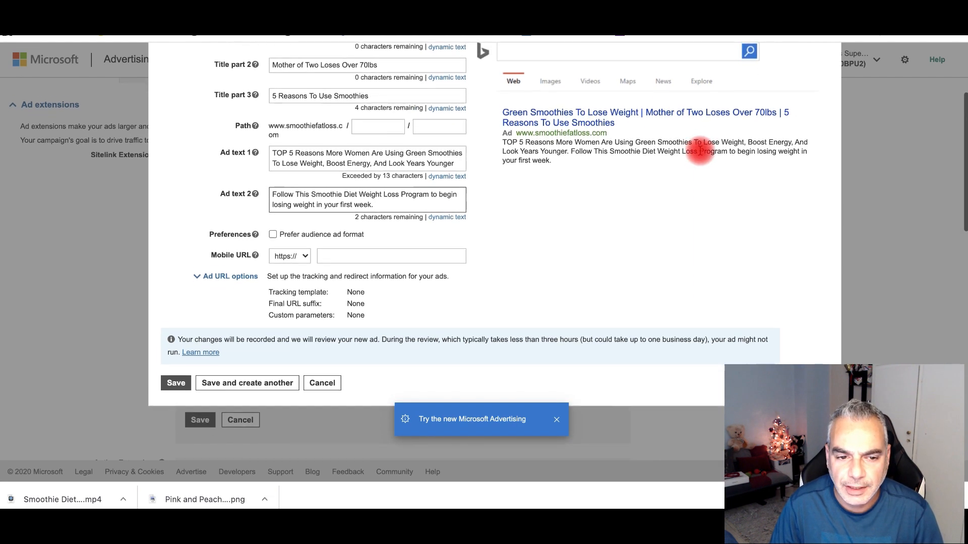
pyautogui.scroll(4, 378, 151)
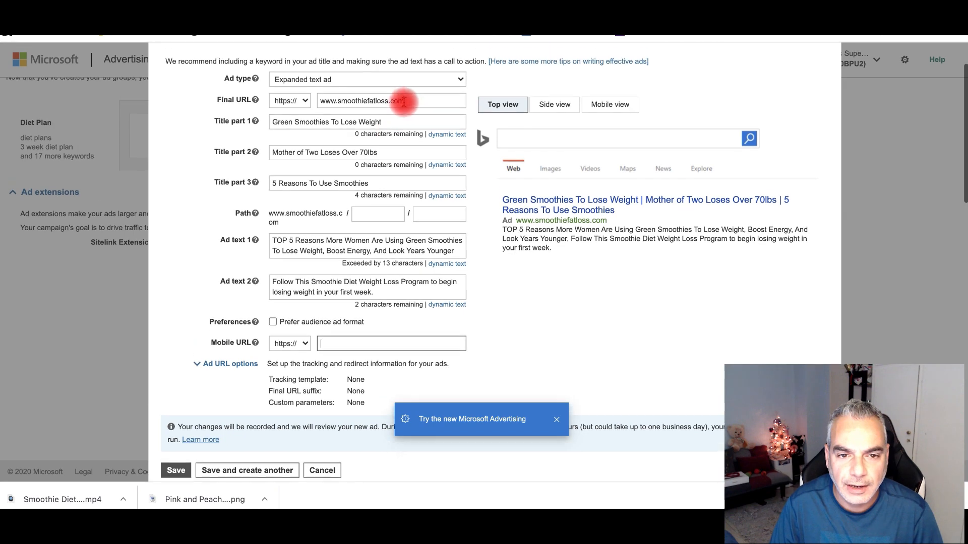
# - Copy the final URL into the mobile URL field and attempt to save the text ad
pyautogui.moveTo(442, 105); pyautogui.dragTo(281, 102)
pyautogui.hotkey('ctrl', 'c')
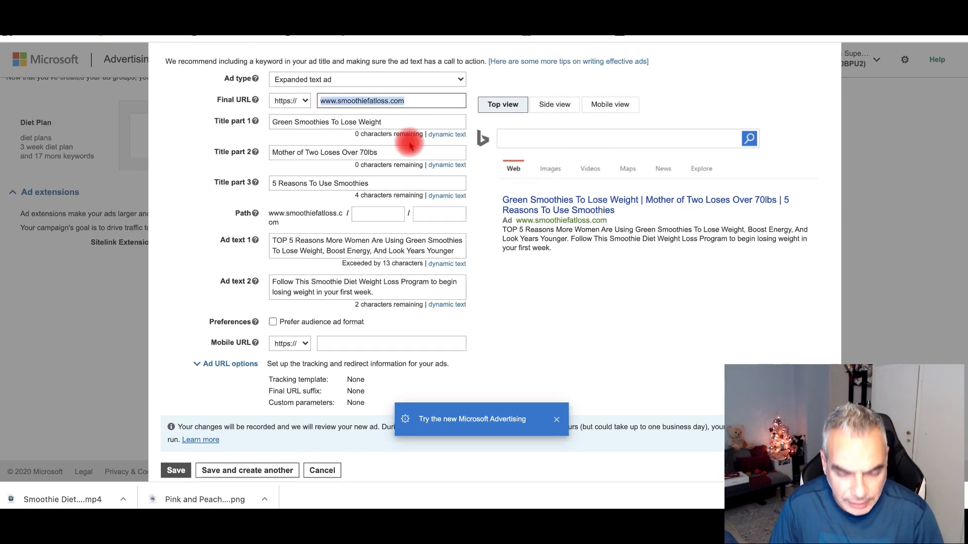
pyautogui.click(375, 343)
pyautogui.hotkey('ctrl', 'v')
pyautogui.scroll(-5, 410, 324)
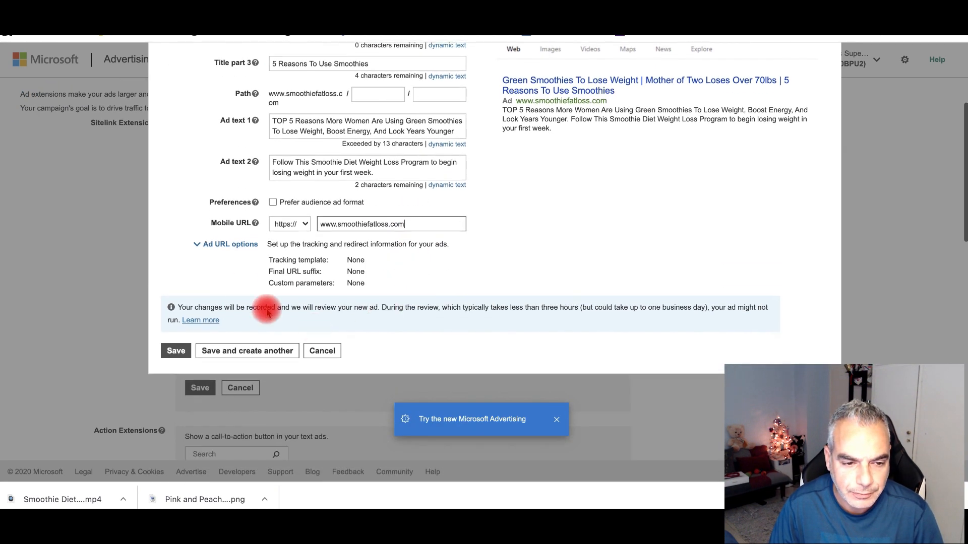
pyautogui.click(181, 352)
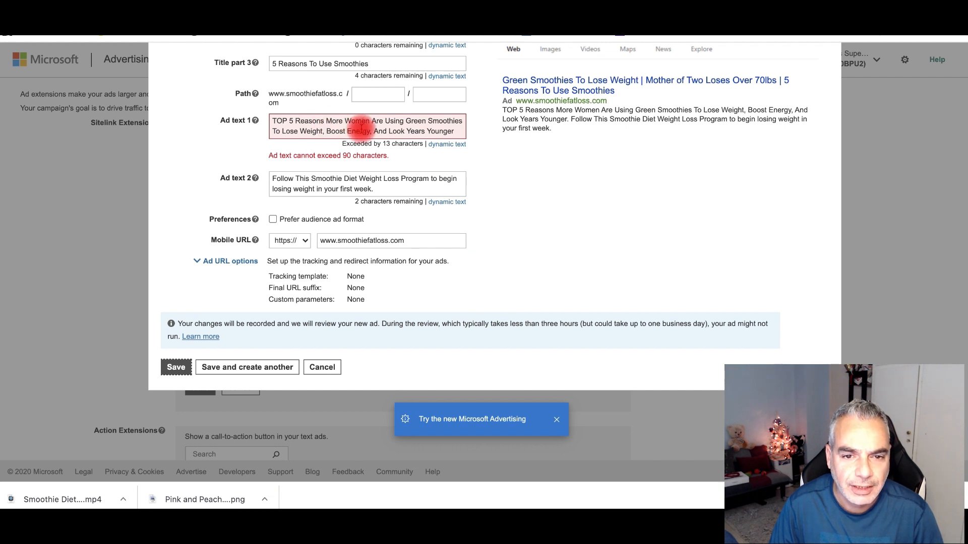
# - Delete the overflowing ', And Look Years Younger' ending so Ad text 1 fits 90 characters
pyautogui.click(462, 133)
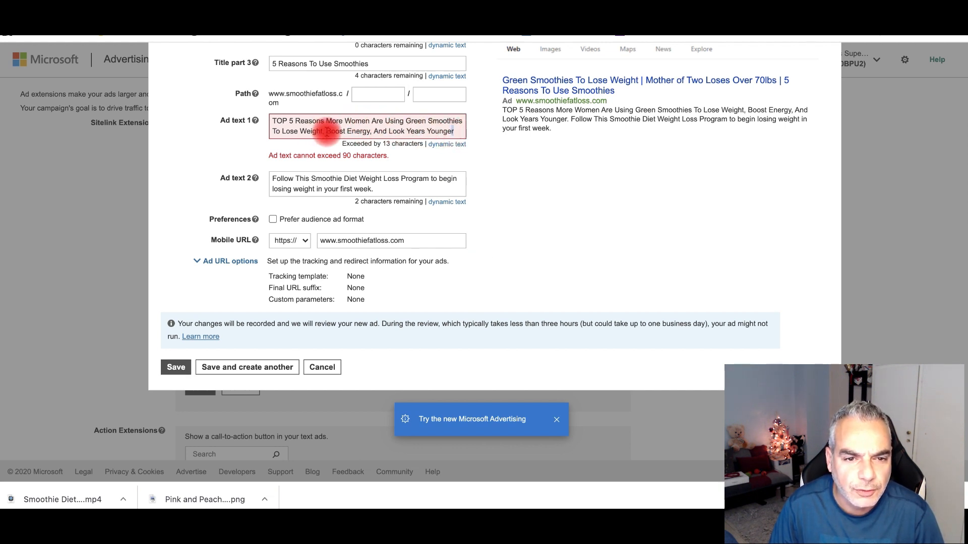
pyautogui.moveTo(372, 132); pyautogui.dragTo(460, 131)
pyautogui.press('BackSpace')
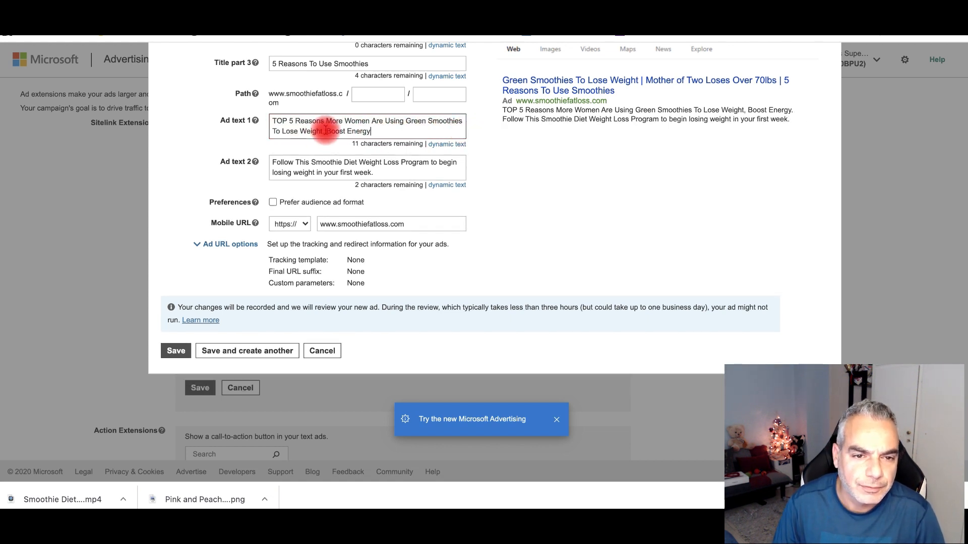
pyautogui.click(324, 131)
pyautogui.press('BackSpace')
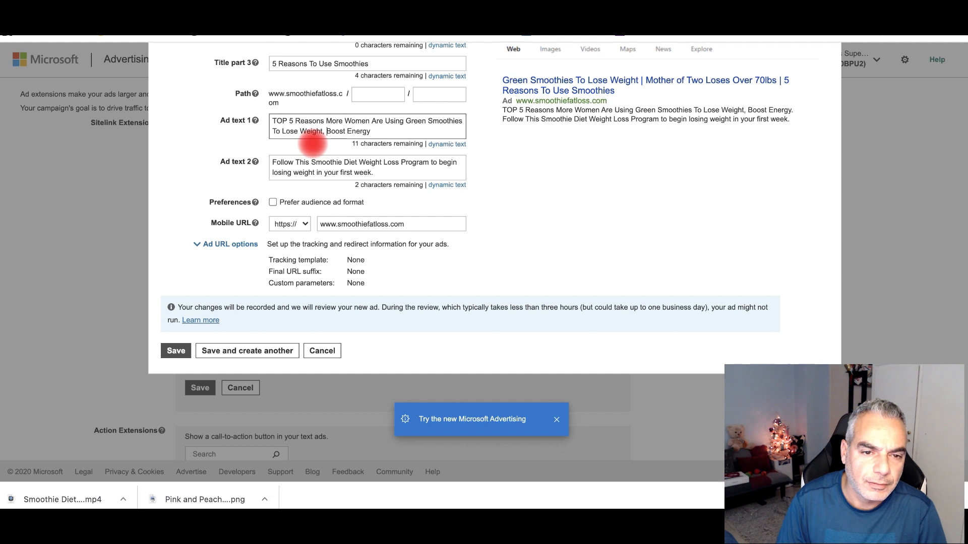
pyautogui.click(375, 131)
pyautogui.write('and look')
pyautogui.press('BackSpace')
pyautogui.press('BackSpace')
pyautogui.press('BackSpace')
pyautogui.press('BackSpace')
pyautogui.write('L')
pyautogui.press('BackSpace')
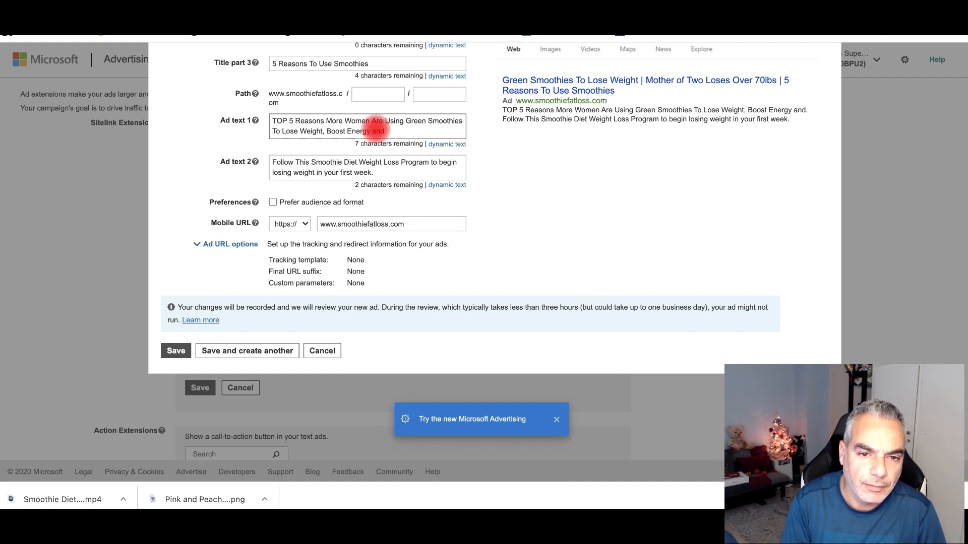
pyautogui.write('for loo')
pyautogui.press('BackSpace')
pyautogui.press('BackSpace')
pyautogui.press('BackSpace')
pyautogui.press('BackSpace')
pyautogui.press('BackSpace')
pyautogui.press('BackSpace')
pyautogui.press('BackSpace')
pyautogui.press('BackSpace')
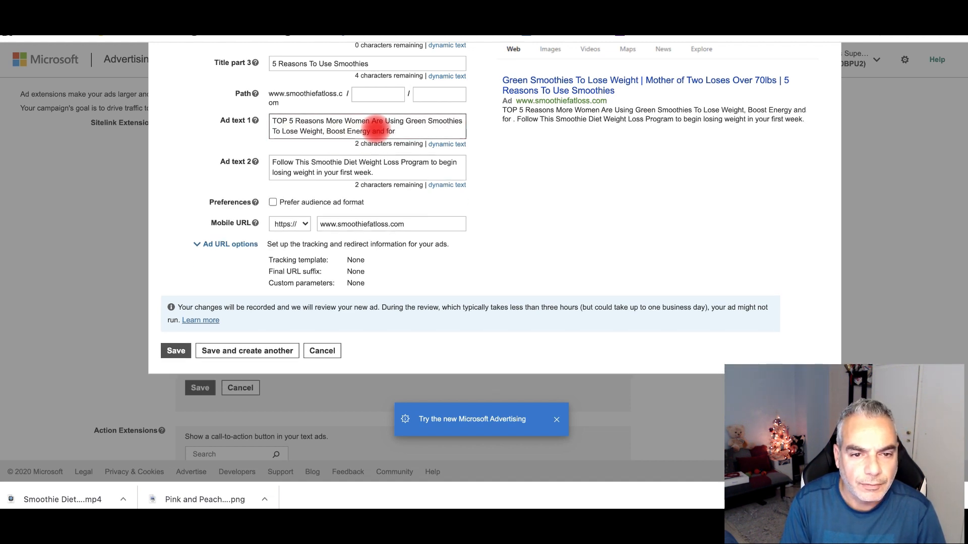
# - Replace the comma after 'Weight' with 'and' so it reads 'To Lose Weight and Boost Energy.', then save
pyautogui.click(326, 131)
pyautogui.press('BackSpace')
pyautogui.press('BackSpace')
pyautogui.write('and')
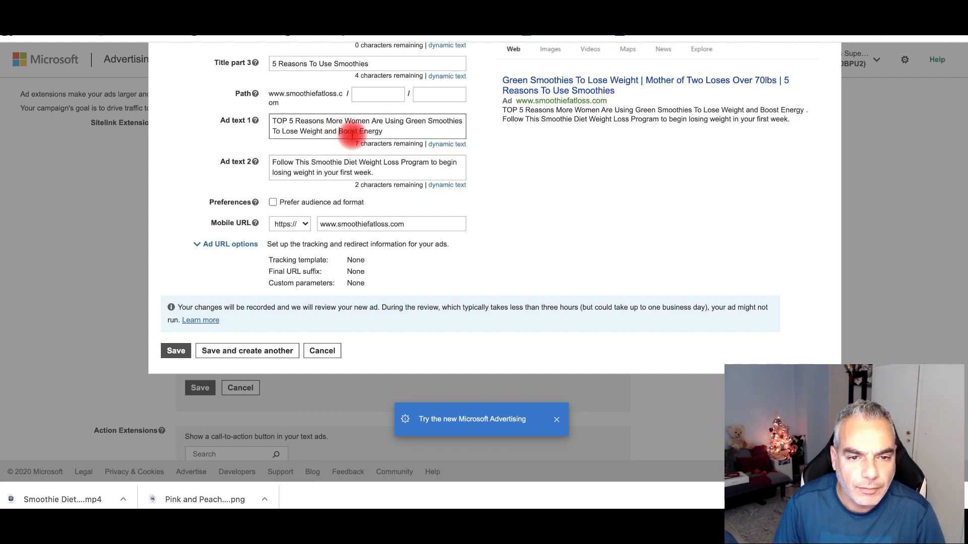
pyautogui.click(400, 130)
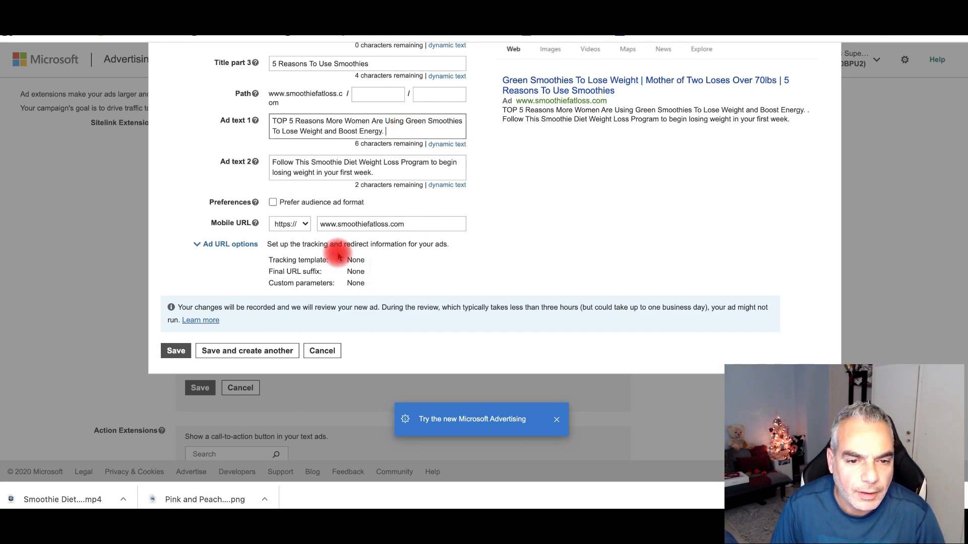
pyautogui.click(176, 352)
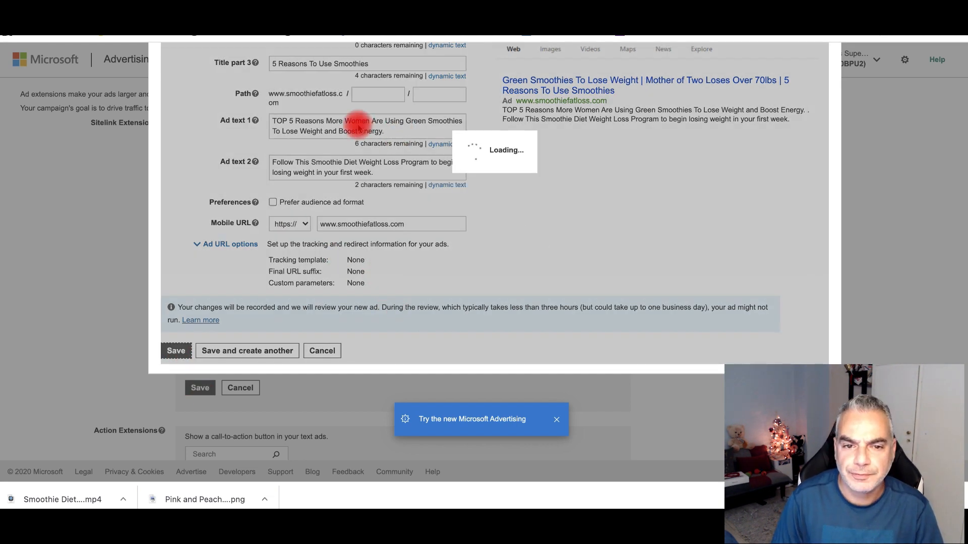
pyautogui.scroll(-6, 264, 191)
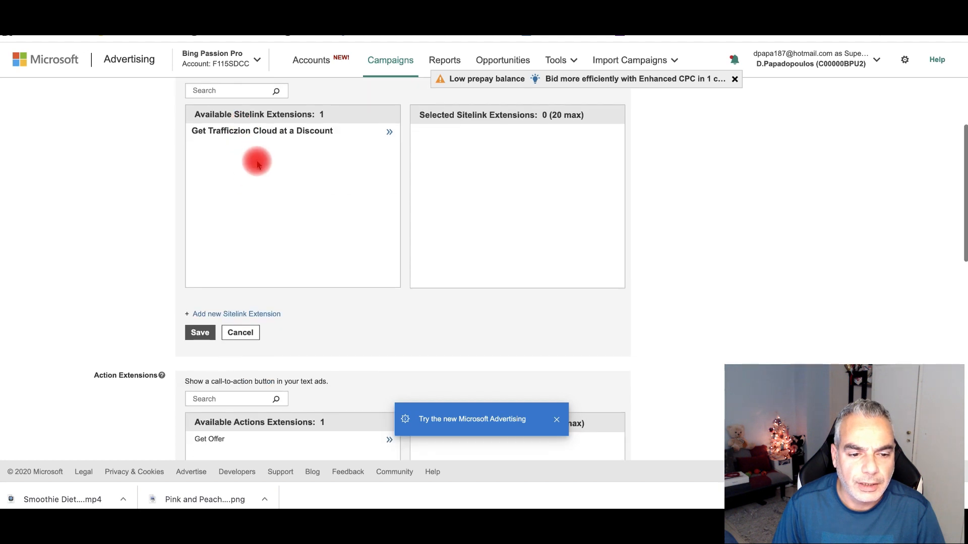
pyautogui.scroll(6, 240, 181)
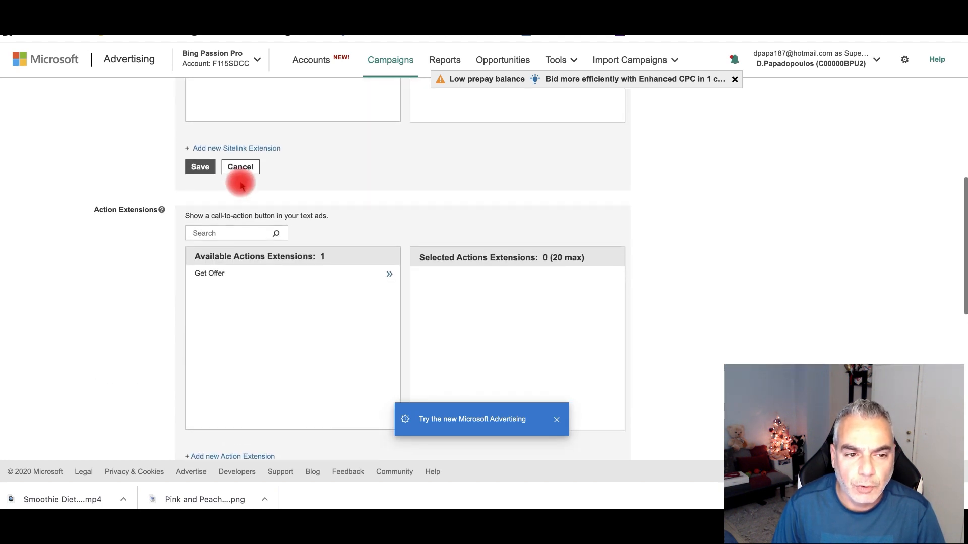
pyautogui.scroll(-1, 281, 229)
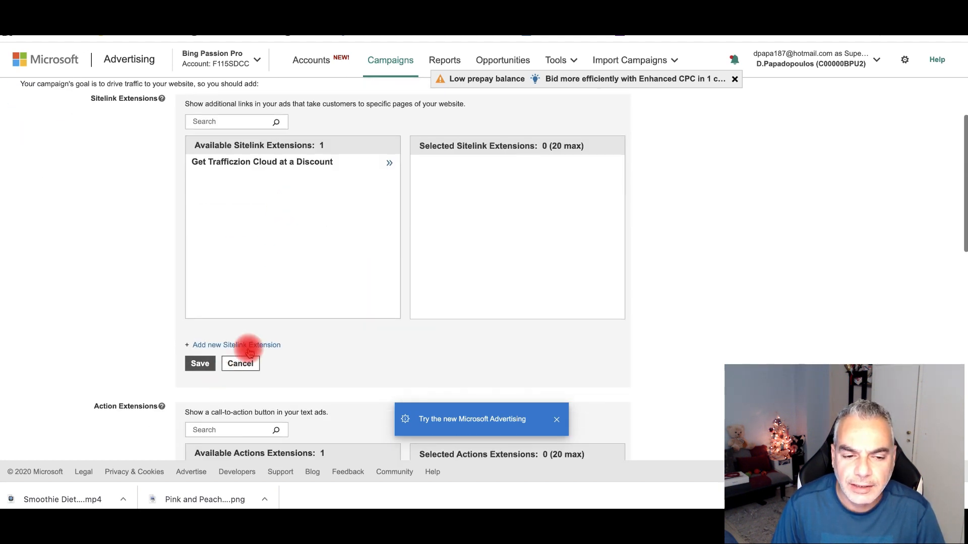
pyautogui.scroll(-6, 252, 347)
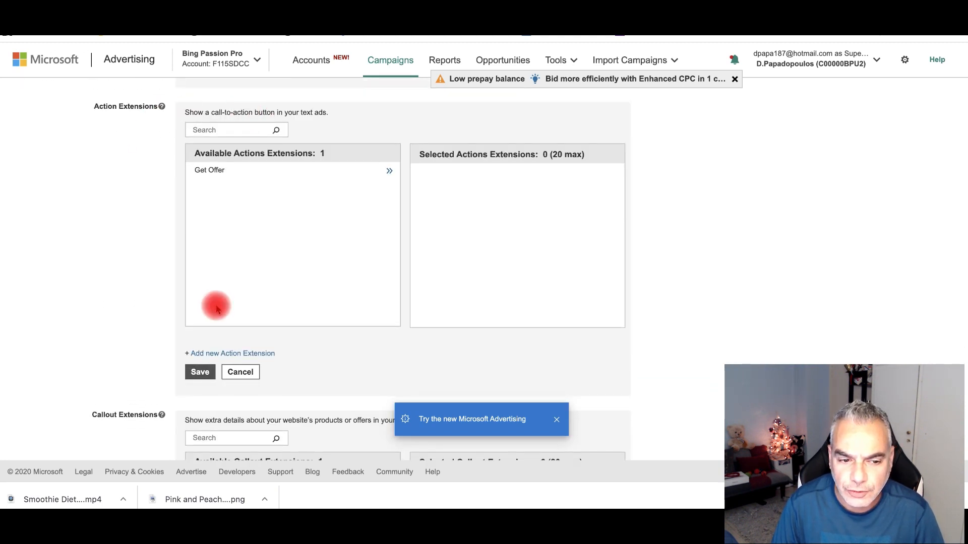
pyautogui.scroll(-1, 217, 308)
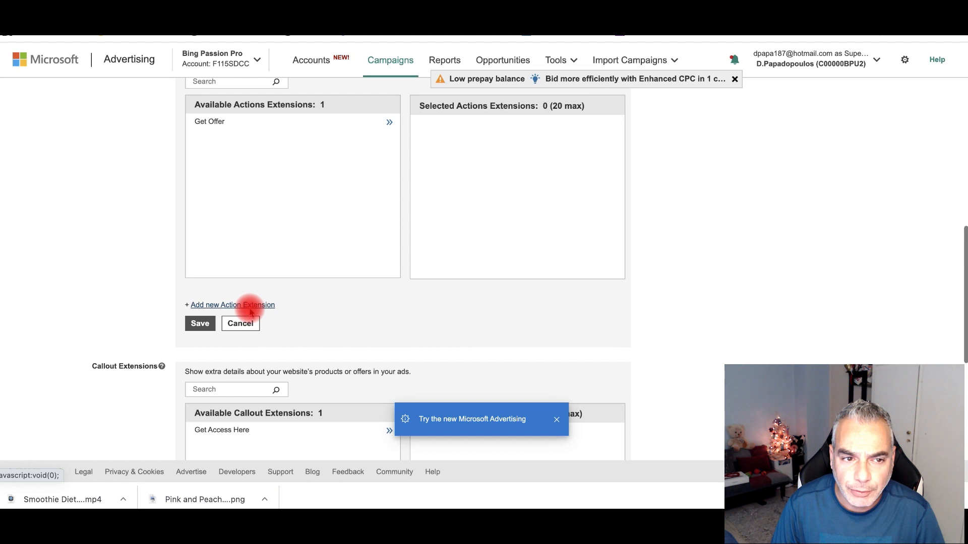
pyautogui.click(251, 311)
pyautogui.click(518, 277)
pyautogui.write('www.smoothiefatloss.com')
pyautogui.click(540, 298)
pyautogui.write('www.smoothiefatloss.com')
pyautogui.scroll(-2, 540, 298)
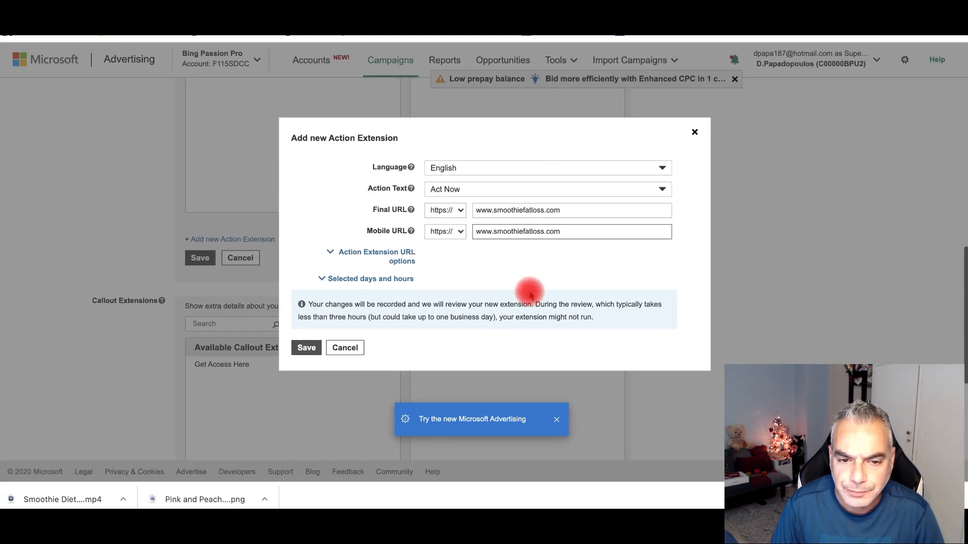
# - Choose Learn More as the action text and save the extension
pyautogui.click(490, 190)
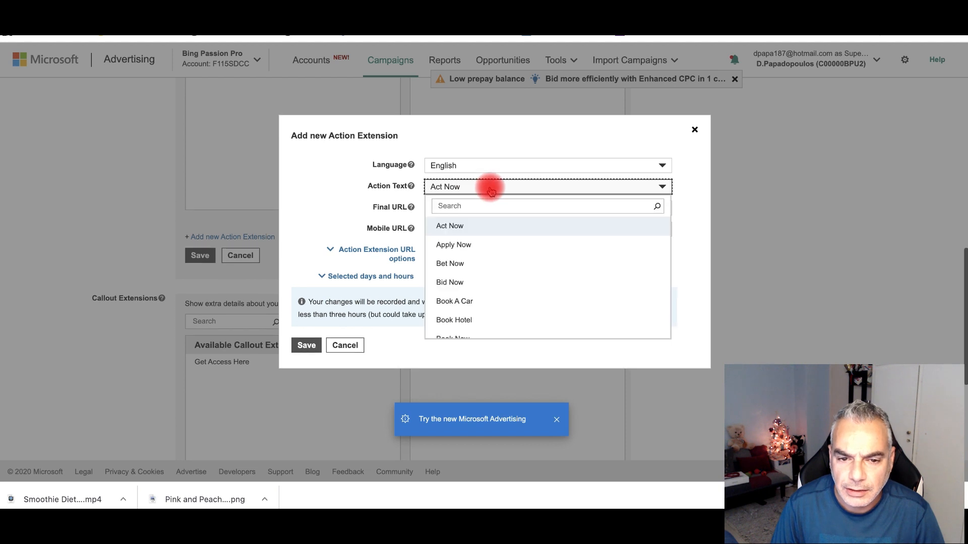
pyautogui.scroll(-3, 523, 298)
pyautogui.scroll(-5, 525, 295)
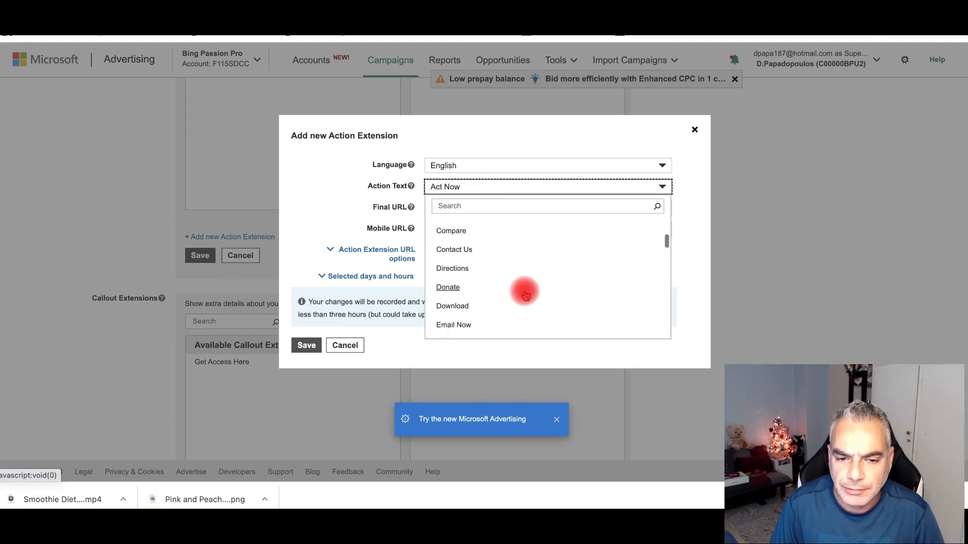
pyautogui.scroll(-5, 523, 263)
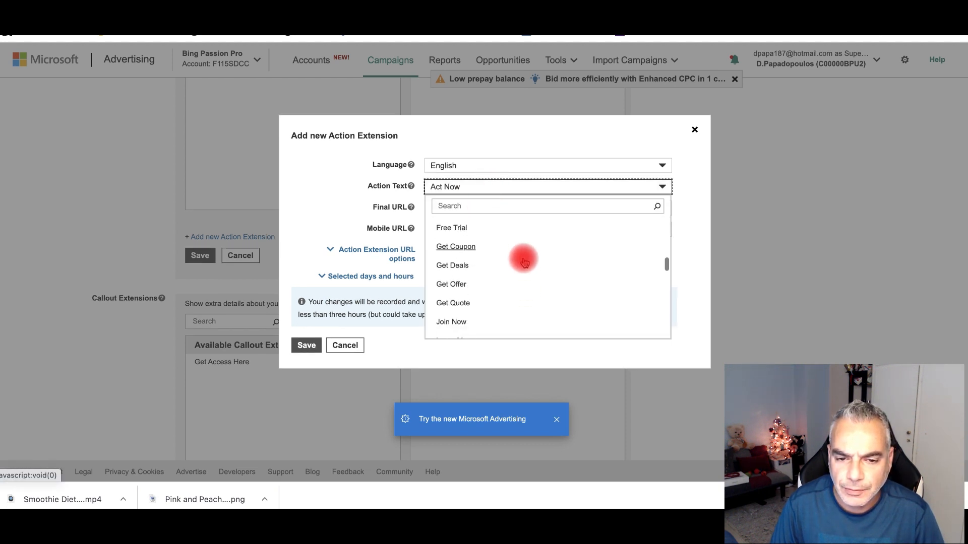
pyautogui.scroll(-1, 510, 266)
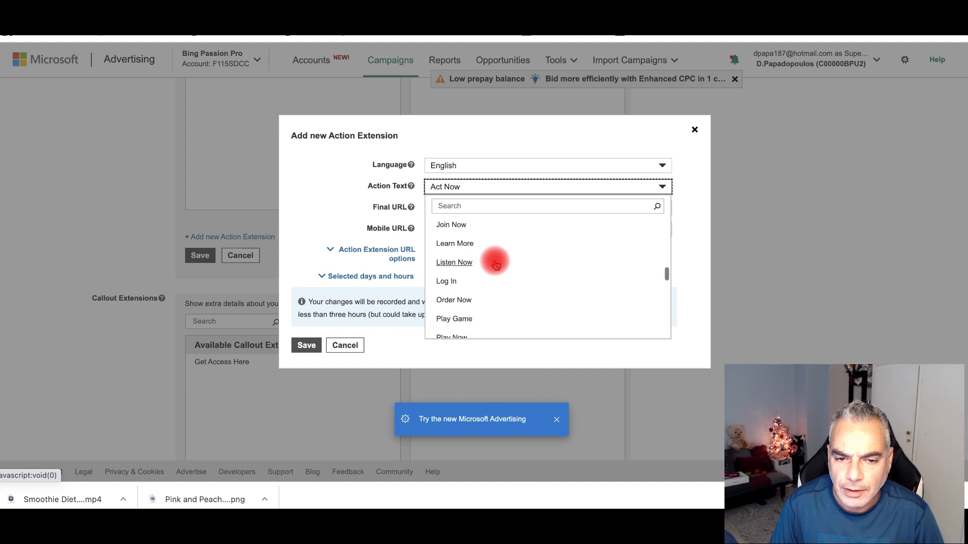
pyautogui.click(472, 247)
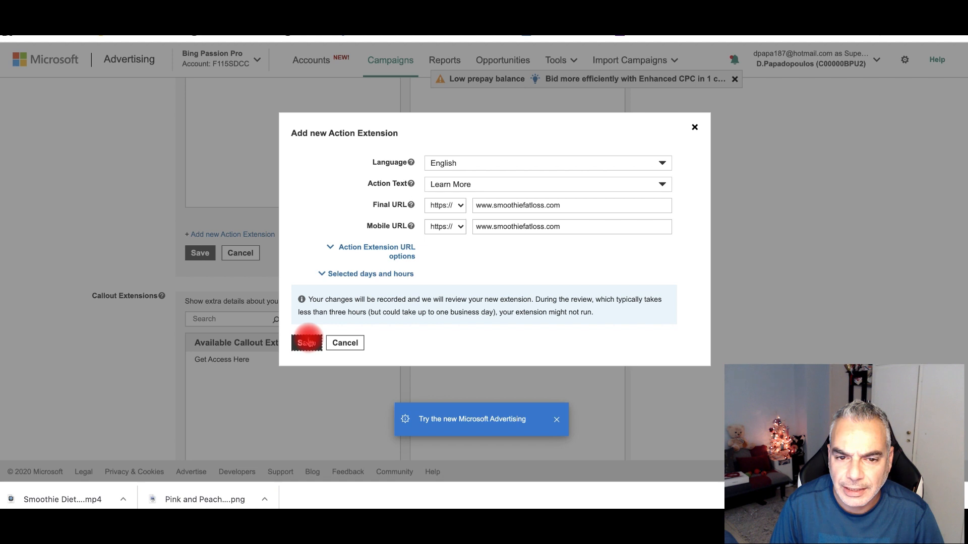
pyautogui.click(306, 342)
# - Save the extensions and continue to the Budget & bids step
pyautogui.scroll(3, 325, 184)
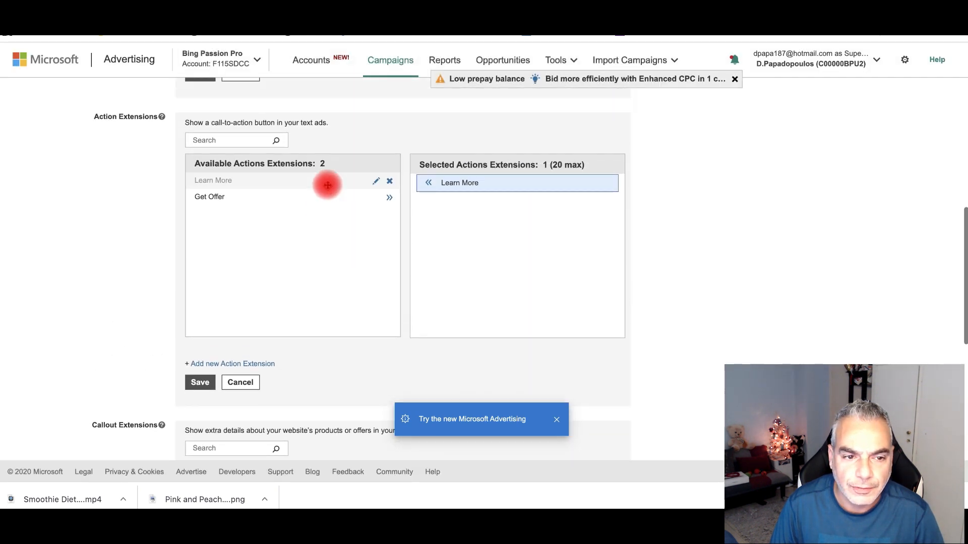
pyautogui.scroll(1, 481, 190)
pyautogui.scroll(1, 482, 190)
pyautogui.scroll(1, 481, 190)
pyautogui.scroll(-1, 481, 190)
pyautogui.scroll(-9, 481, 192)
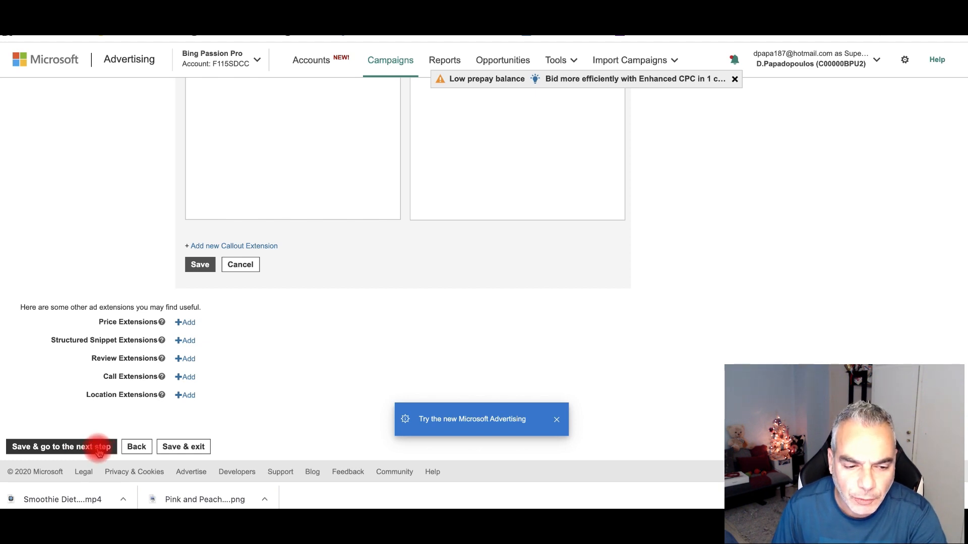
pyautogui.click(66, 447)
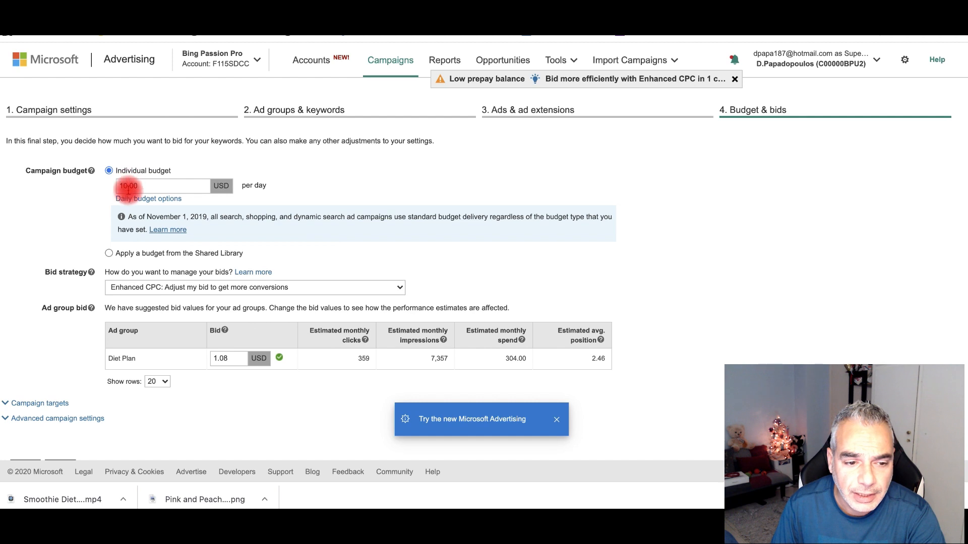
# - Set bid strategy to 'Manual: Use the bid I set' with a 0.50 USD Diet Plan bid
pyautogui.scroll(-1, 244, 291)
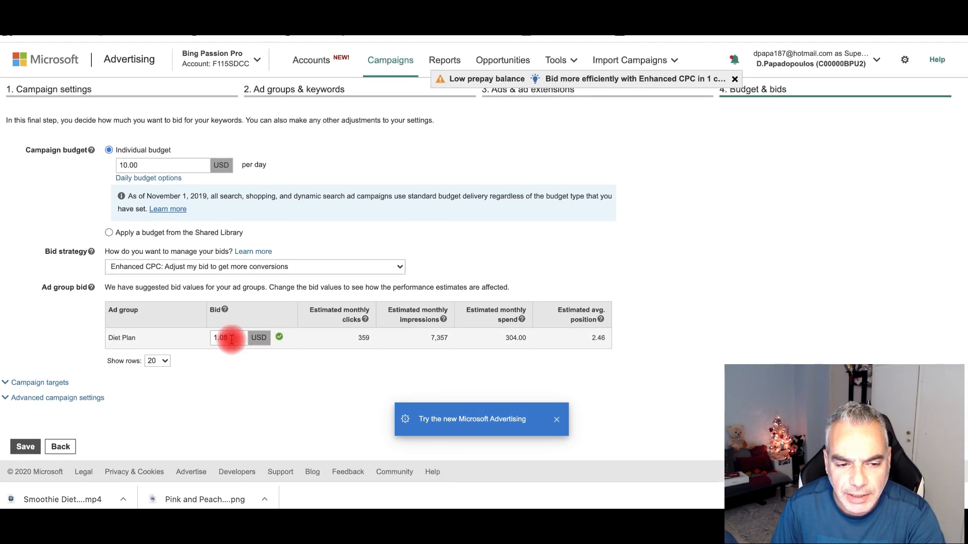
pyautogui.click(269, 267)
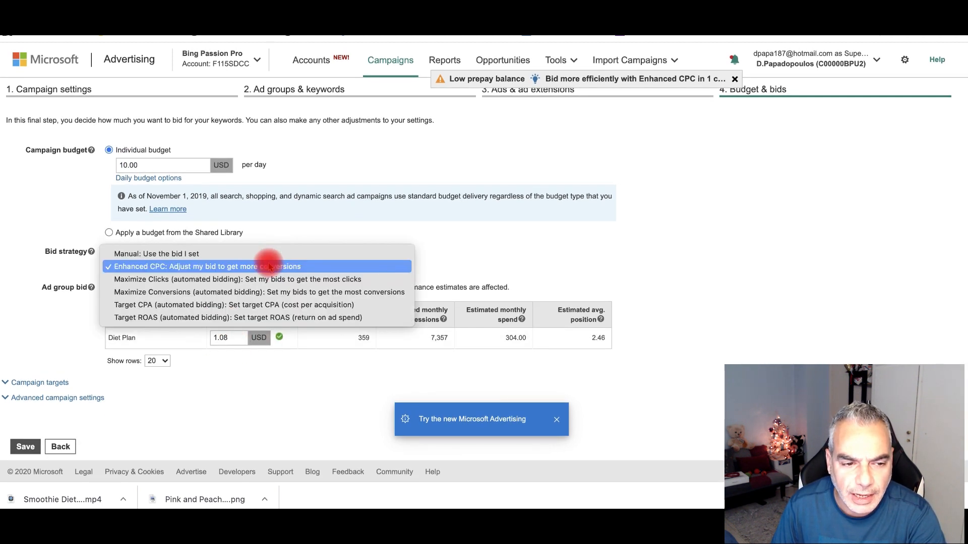
pyautogui.click(251, 255)
pyautogui.moveTo(252, 337); pyautogui.dragTo(208, 340)
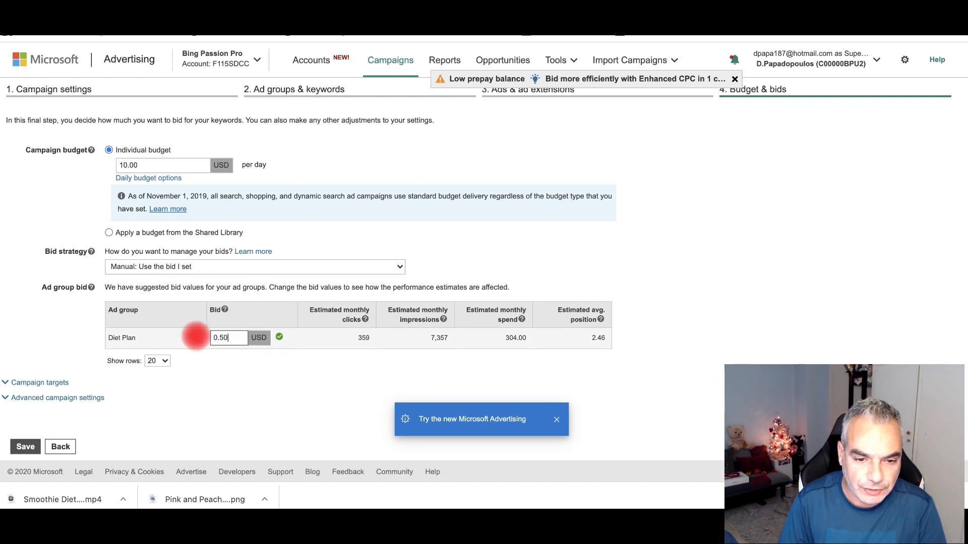
pyautogui.click(258, 347)
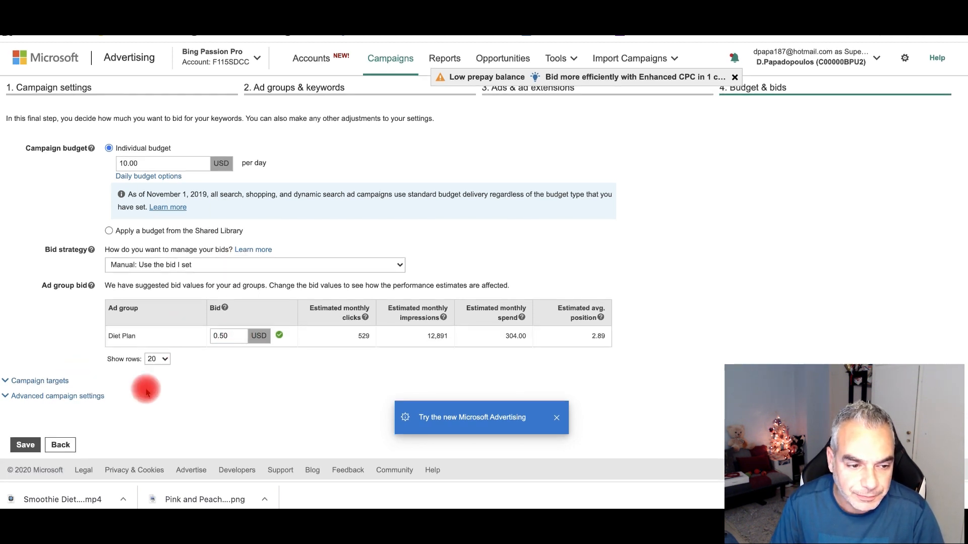
# - Review the targeting and advanced settings, save to create the campaign, and dismiss the confirmation
pyautogui.click(30, 383)
pyautogui.scroll(-2, 227, 384)
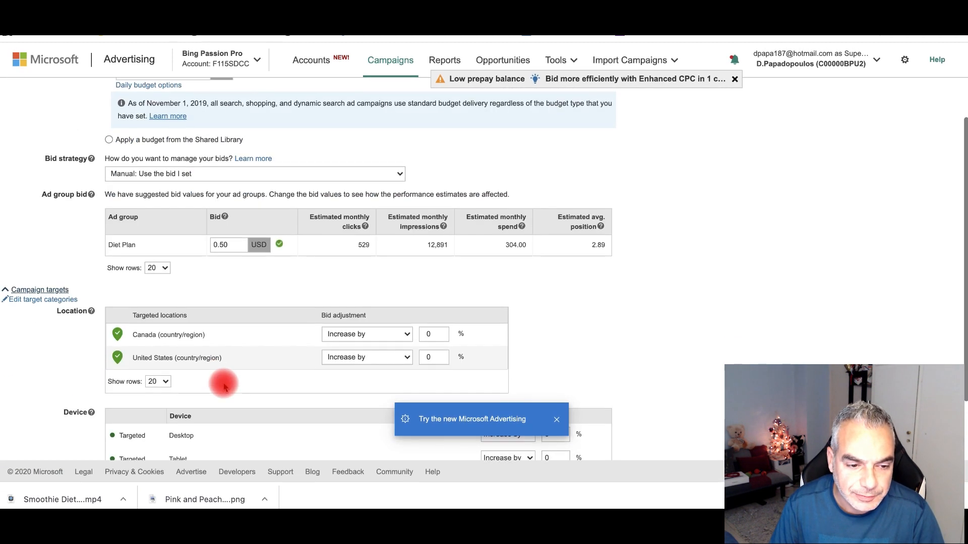
pyautogui.scroll(-3, 217, 378)
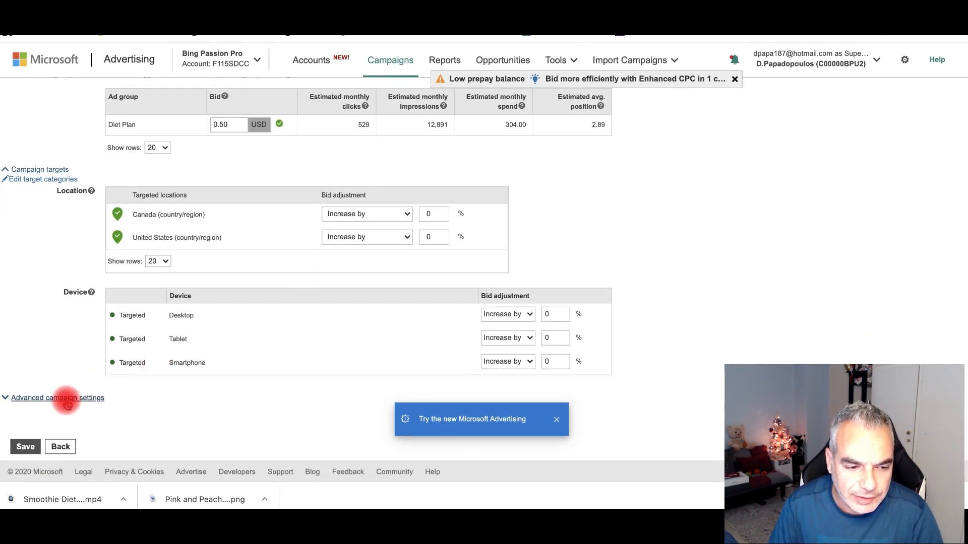
pyautogui.click(67, 400)
pyautogui.scroll(-3, 130, 383)
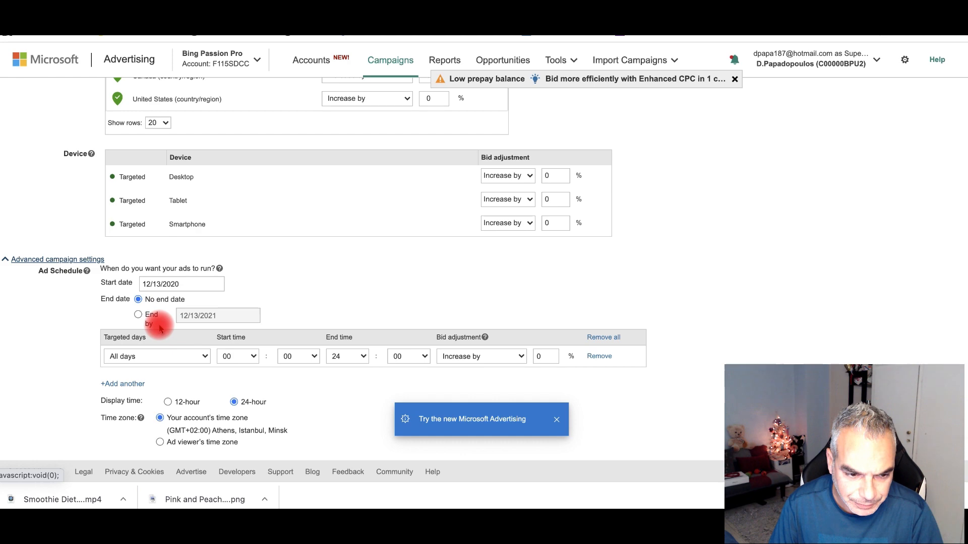
pyautogui.scroll(-2, 160, 327)
pyautogui.click(24, 445)
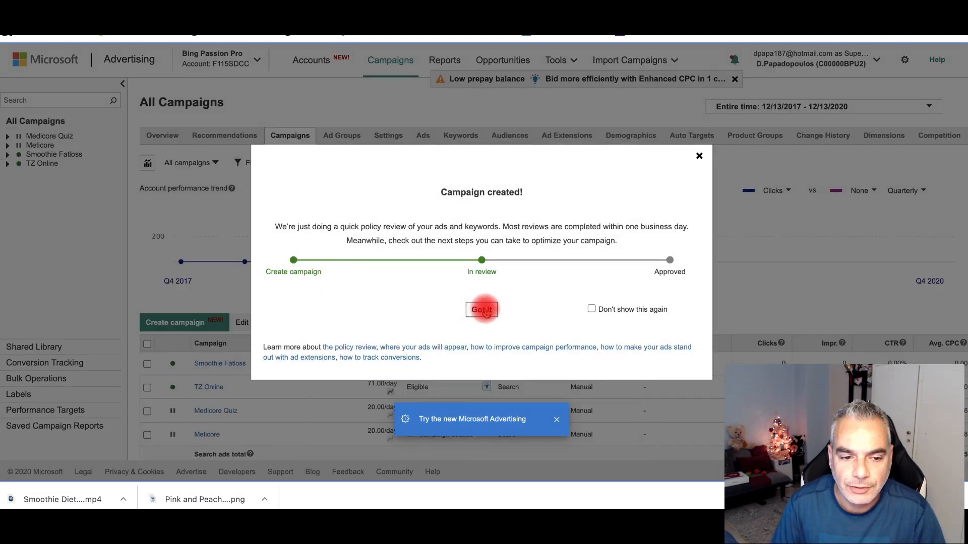
pyautogui.click(483, 310)
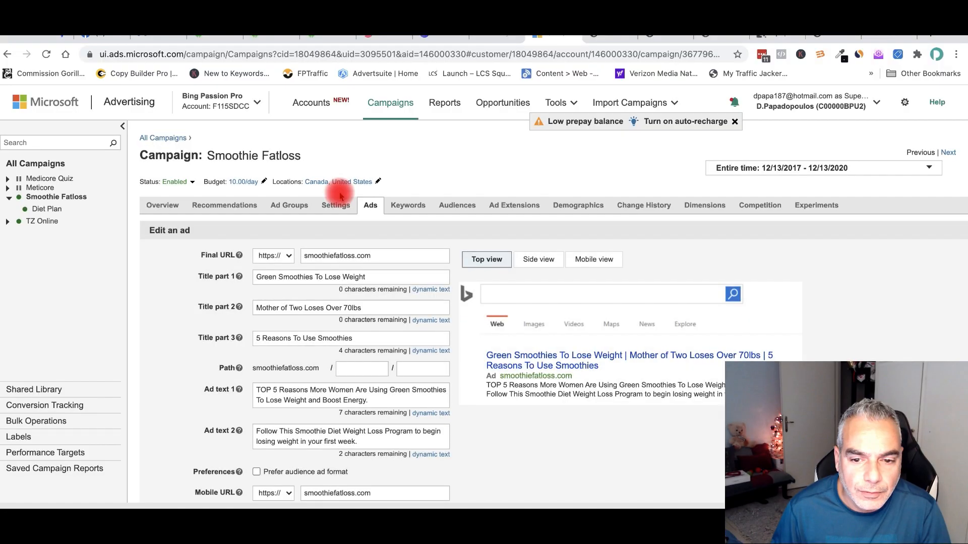